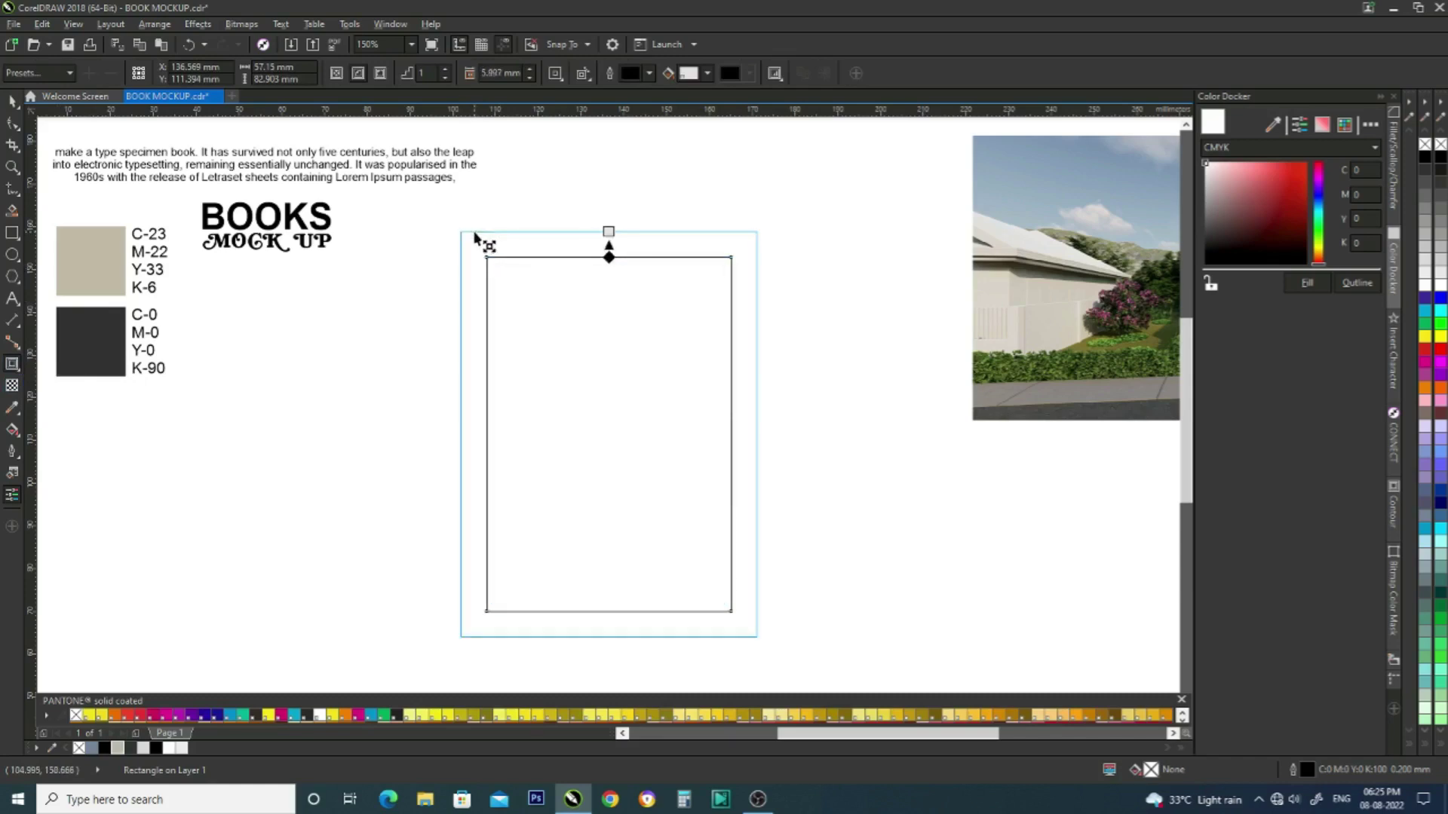
- Draw a 3-point curve about 6 mm wide and 3 mm high from the inner rectangle's top-left corner to the outer left edge
{"action": "left_click", "coordinate": [12, 103]}
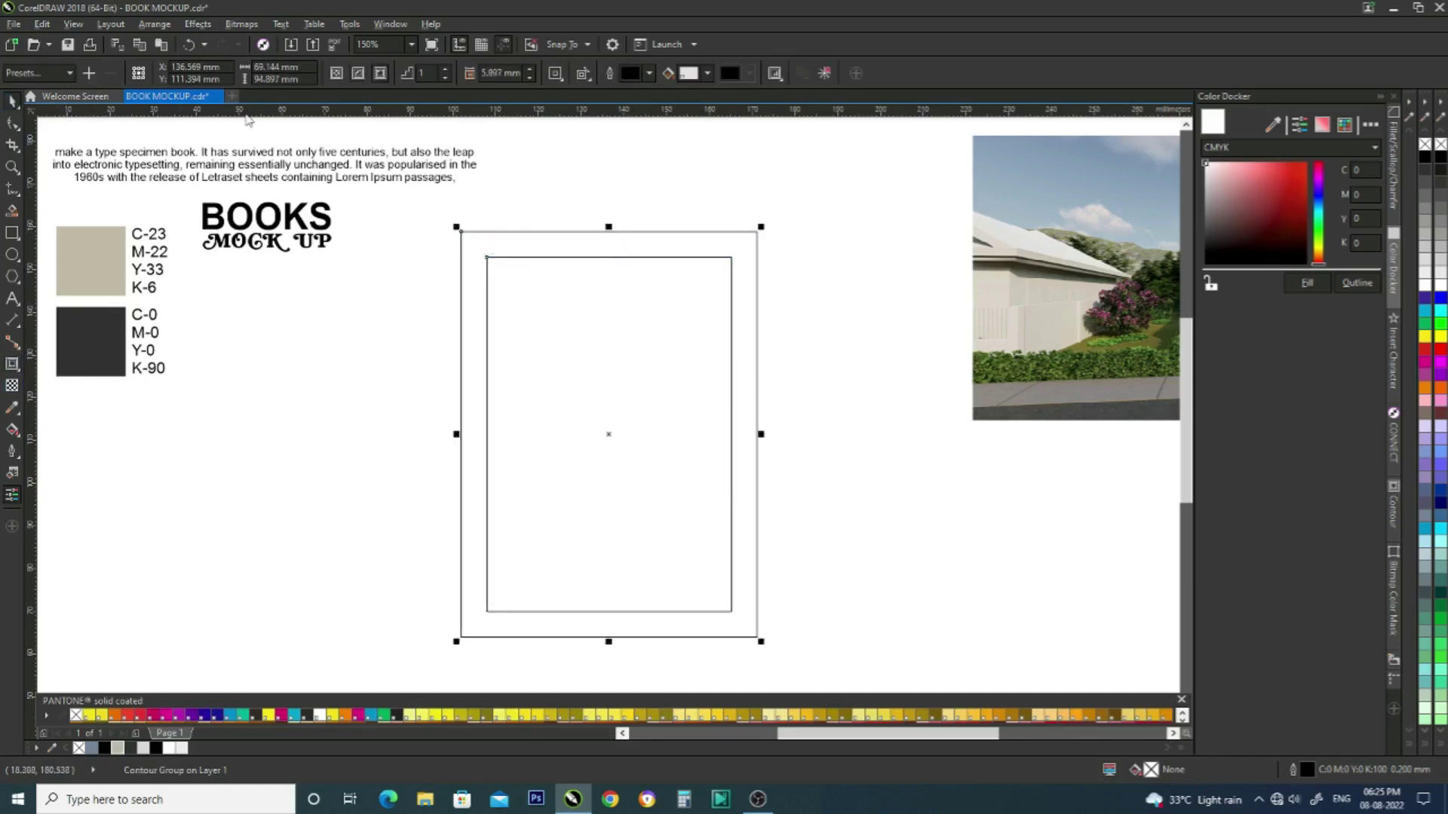
{"action": "left_click", "coordinate": [20, 201]}
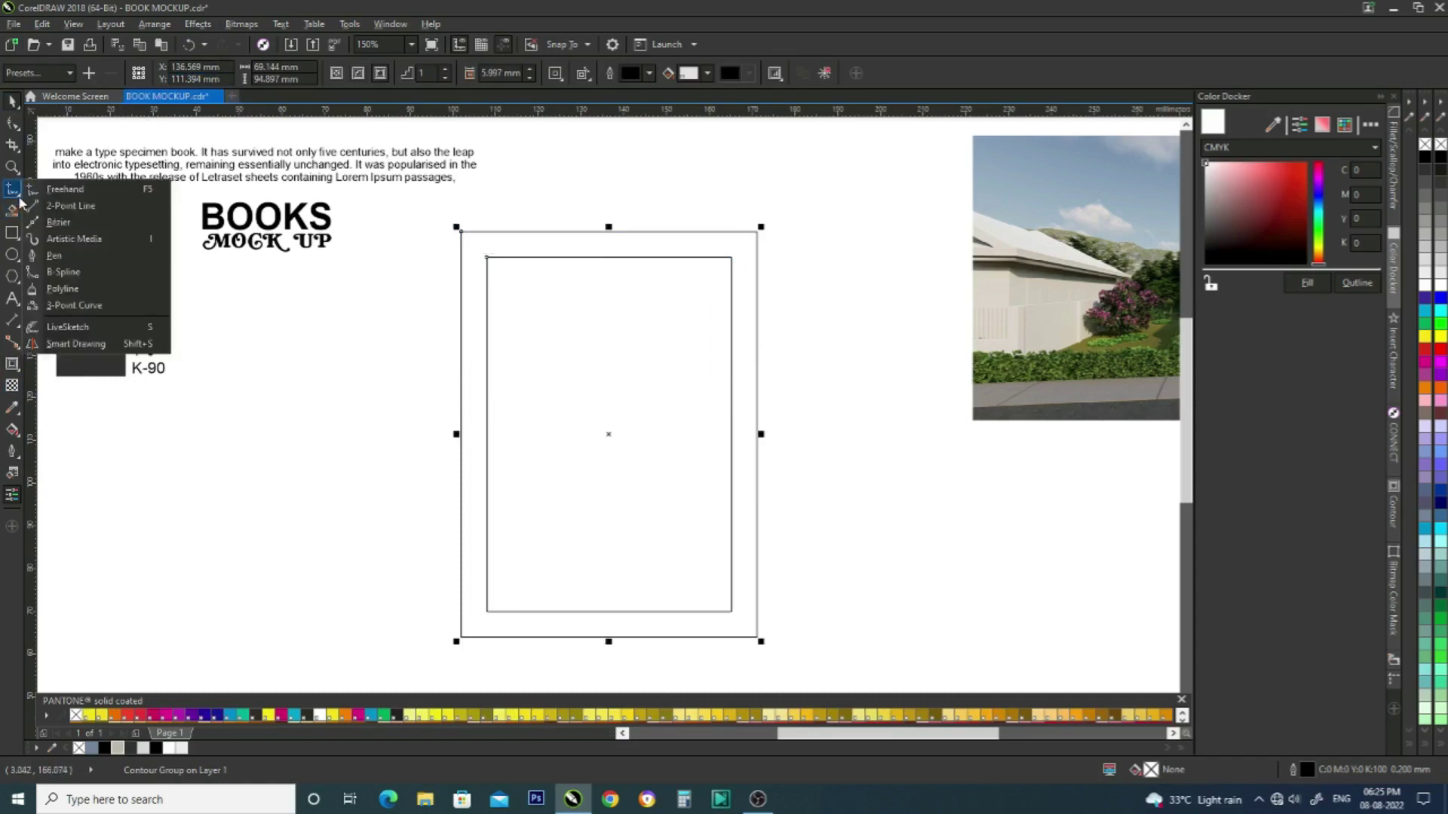
{"action": "left_click", "coordinate": [18, 199]}
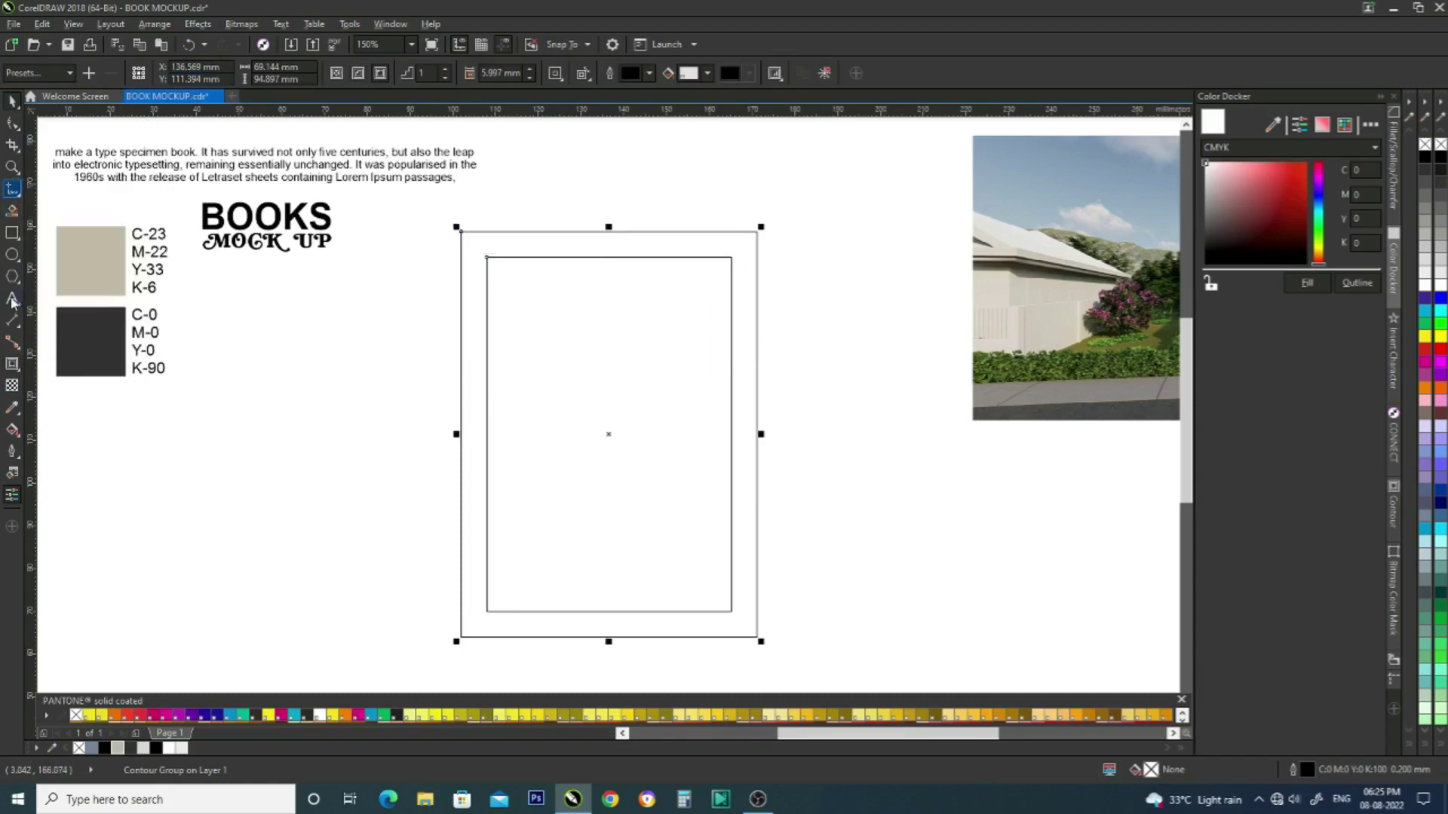
{"action": "left_click", "coordinate": [16, 198]}
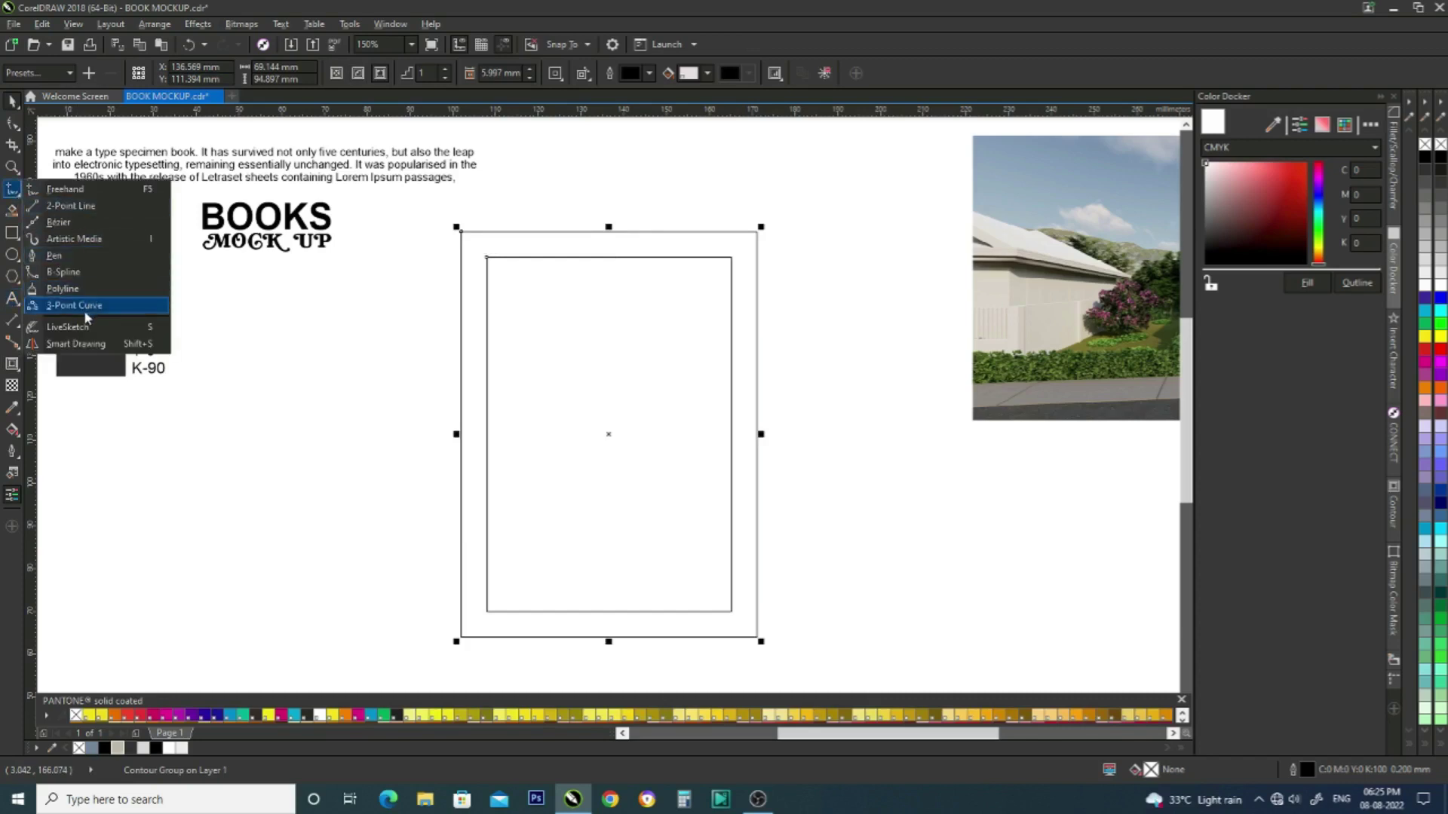
{"action": "left_click", "coordinate": [102, 306]}
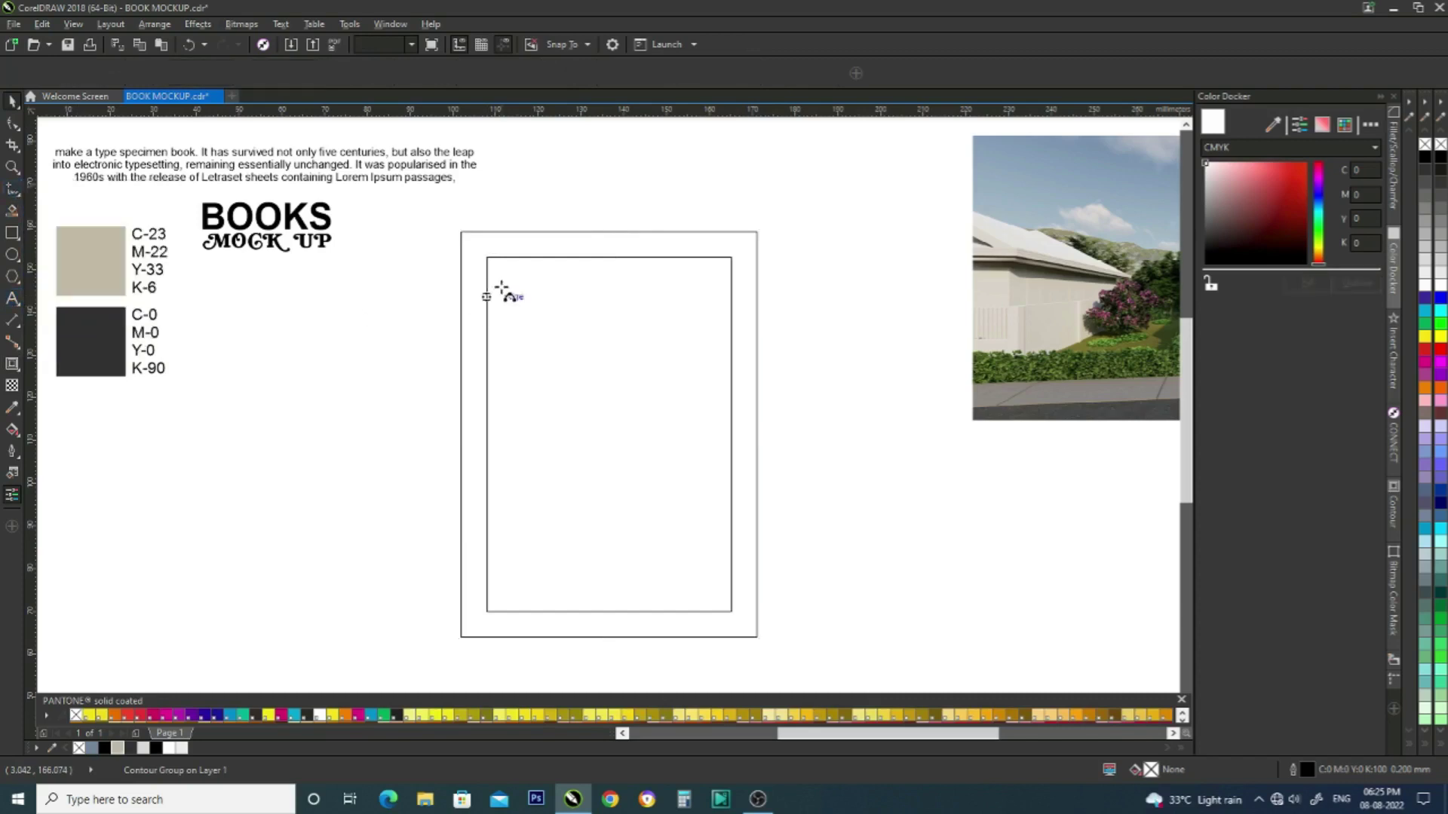
{"action": "left_click_drag", "start_coordinate": [486, 257], "coordinate": [461, 268]}
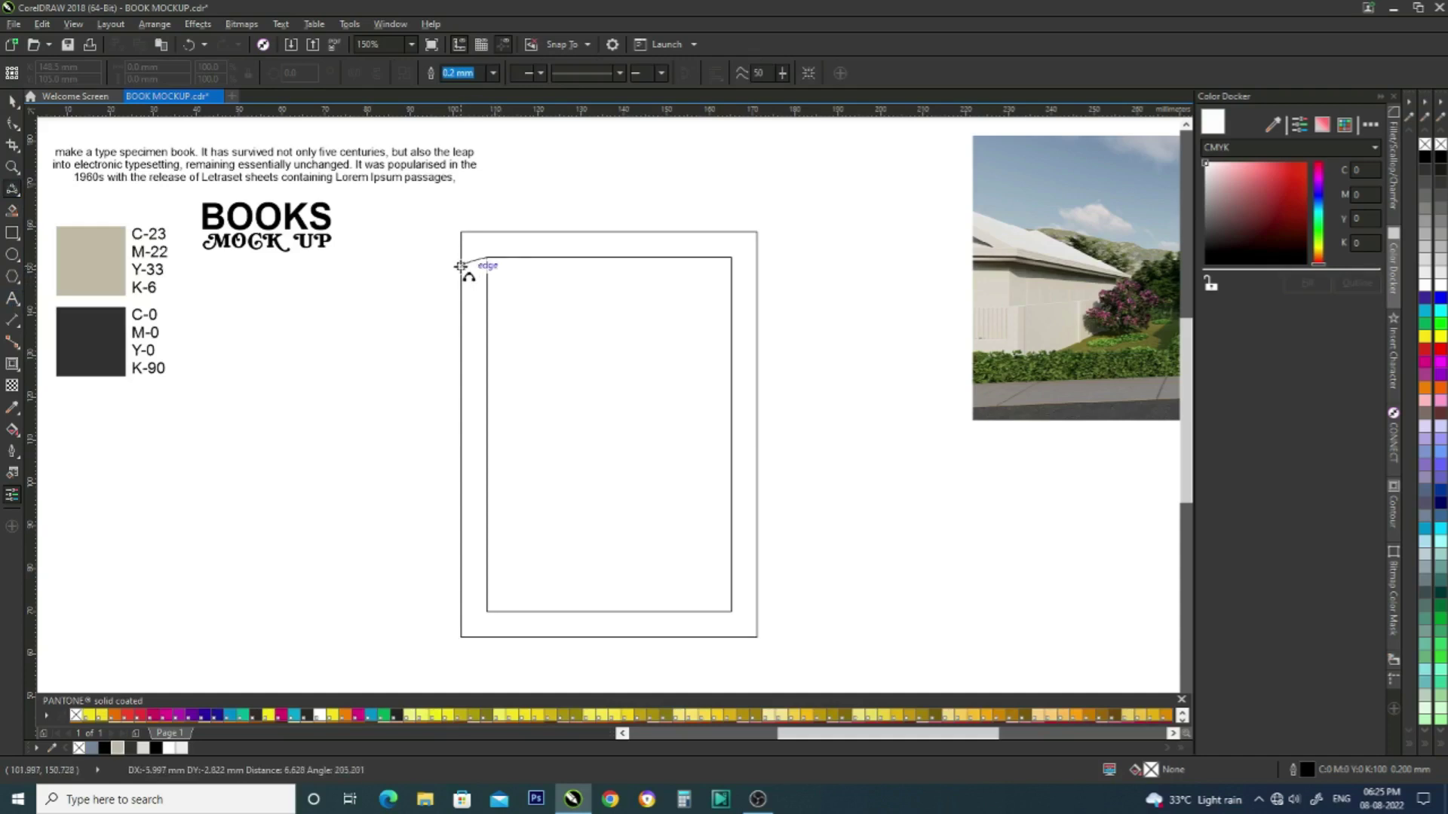
{"action": "left_click", "coordinate": [461, 265]}
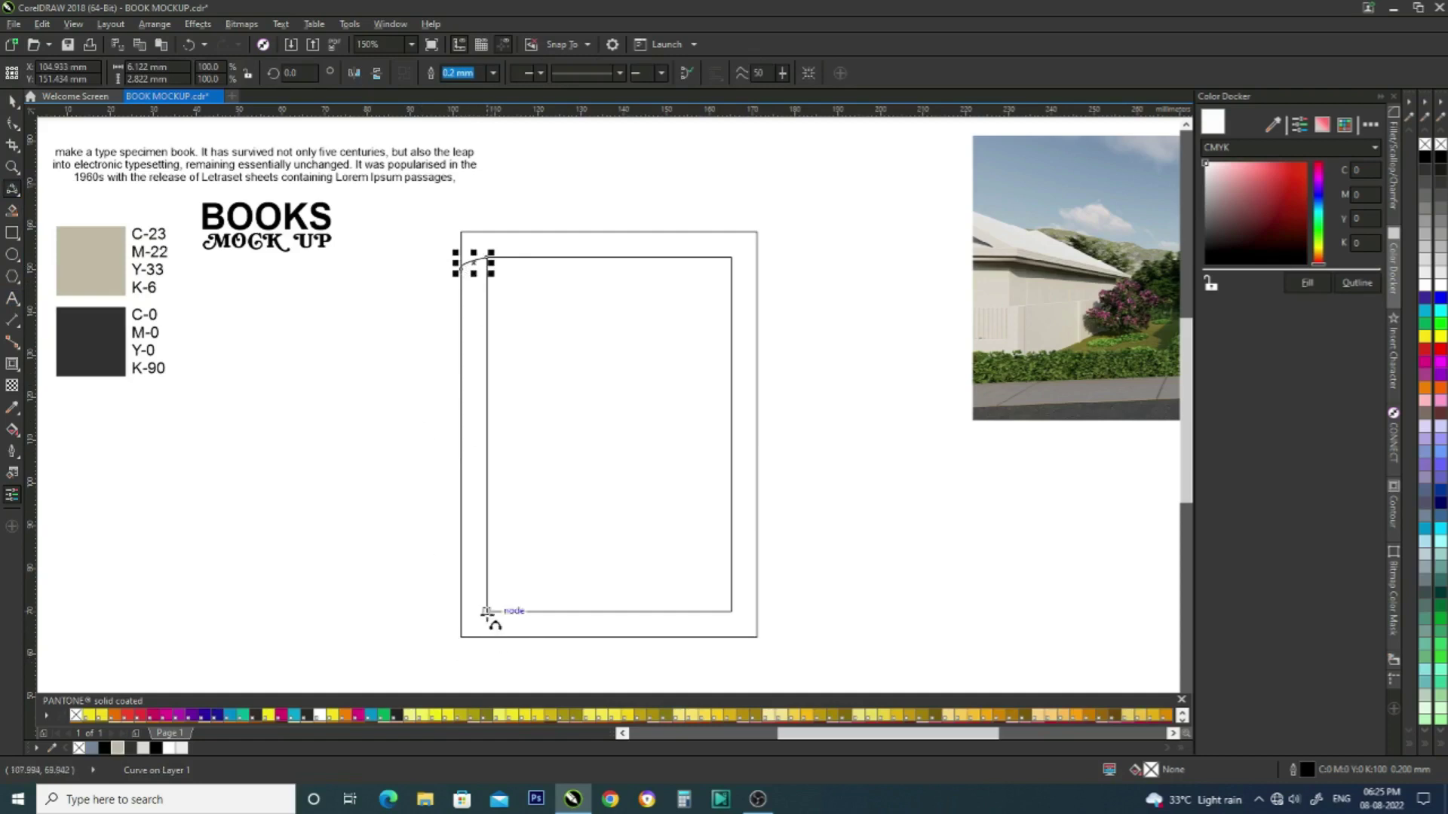
- Draw 3-point curves joining the two rectangles at their bottom-left corners (about 6 × 6 mm) and near their bottom-right corners (about 1 × 6 mm)
{"action": "left_click_drag", "start_coordinate": [486, 611], "coordinate": [461, 636]}
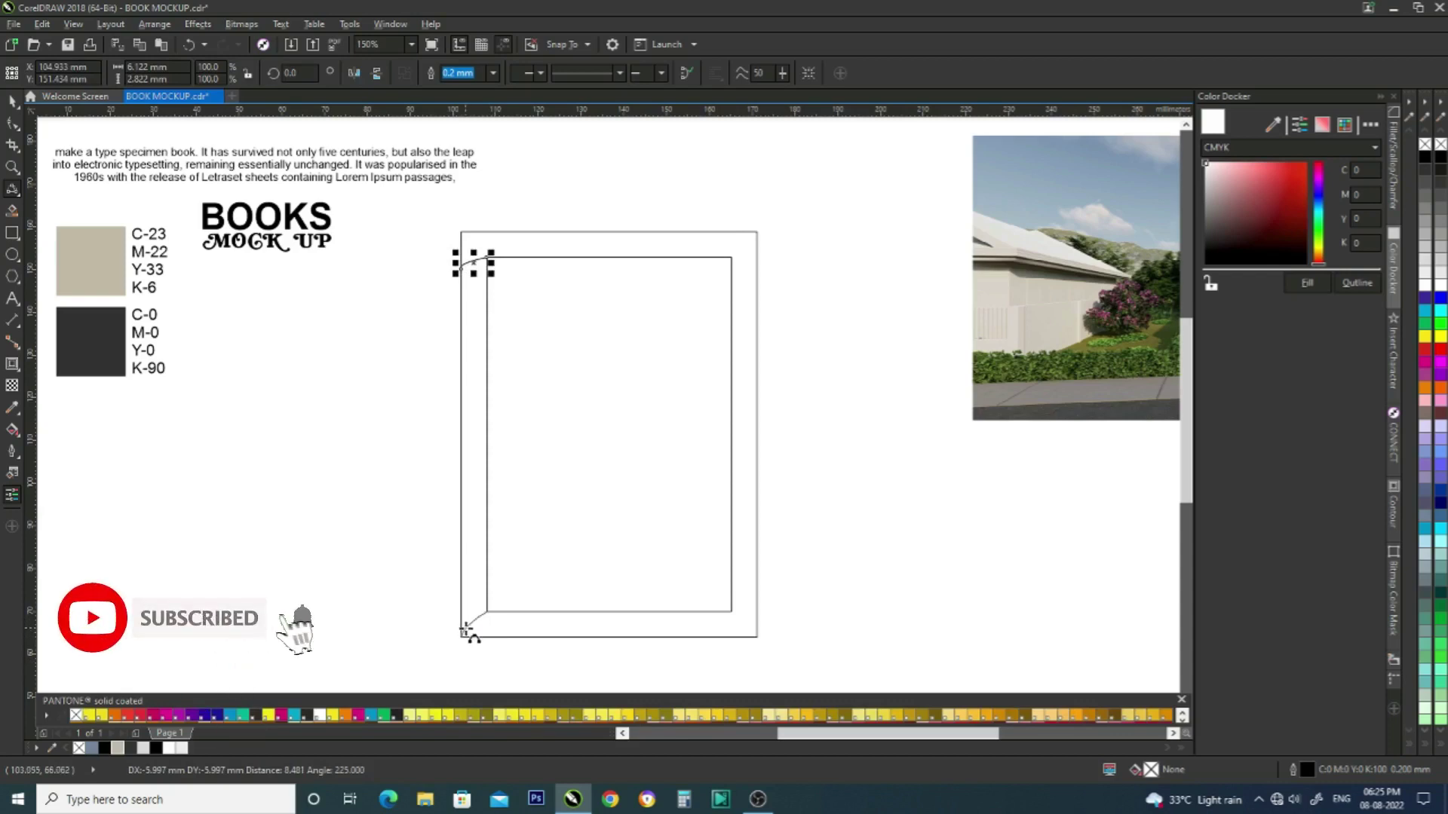
{"action": "left_click", "coordinate": [466, 632]}
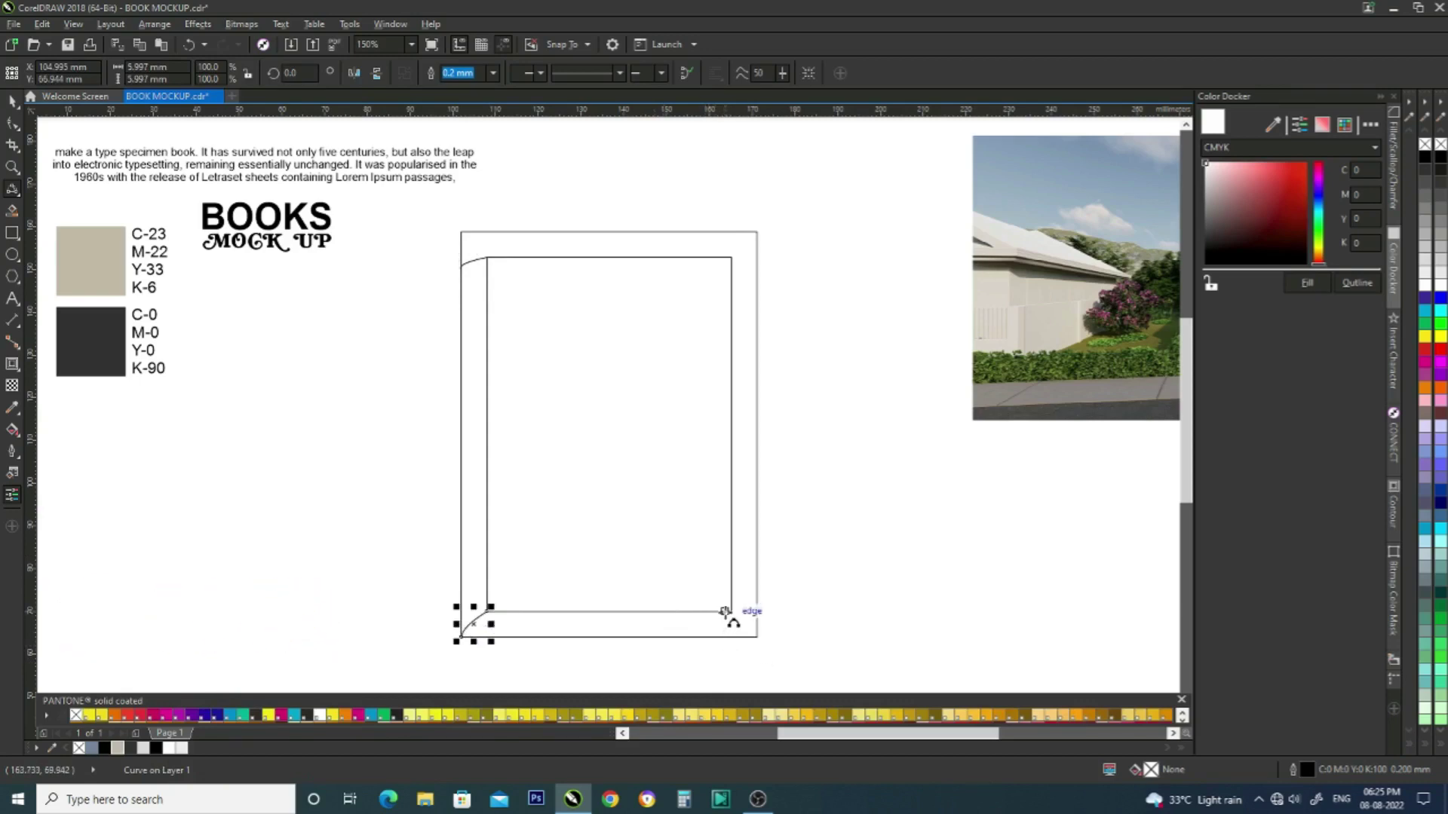
{"action": "left_click_drag", "start_coordinate": [724, 612], "coordinate": [722, 637]}
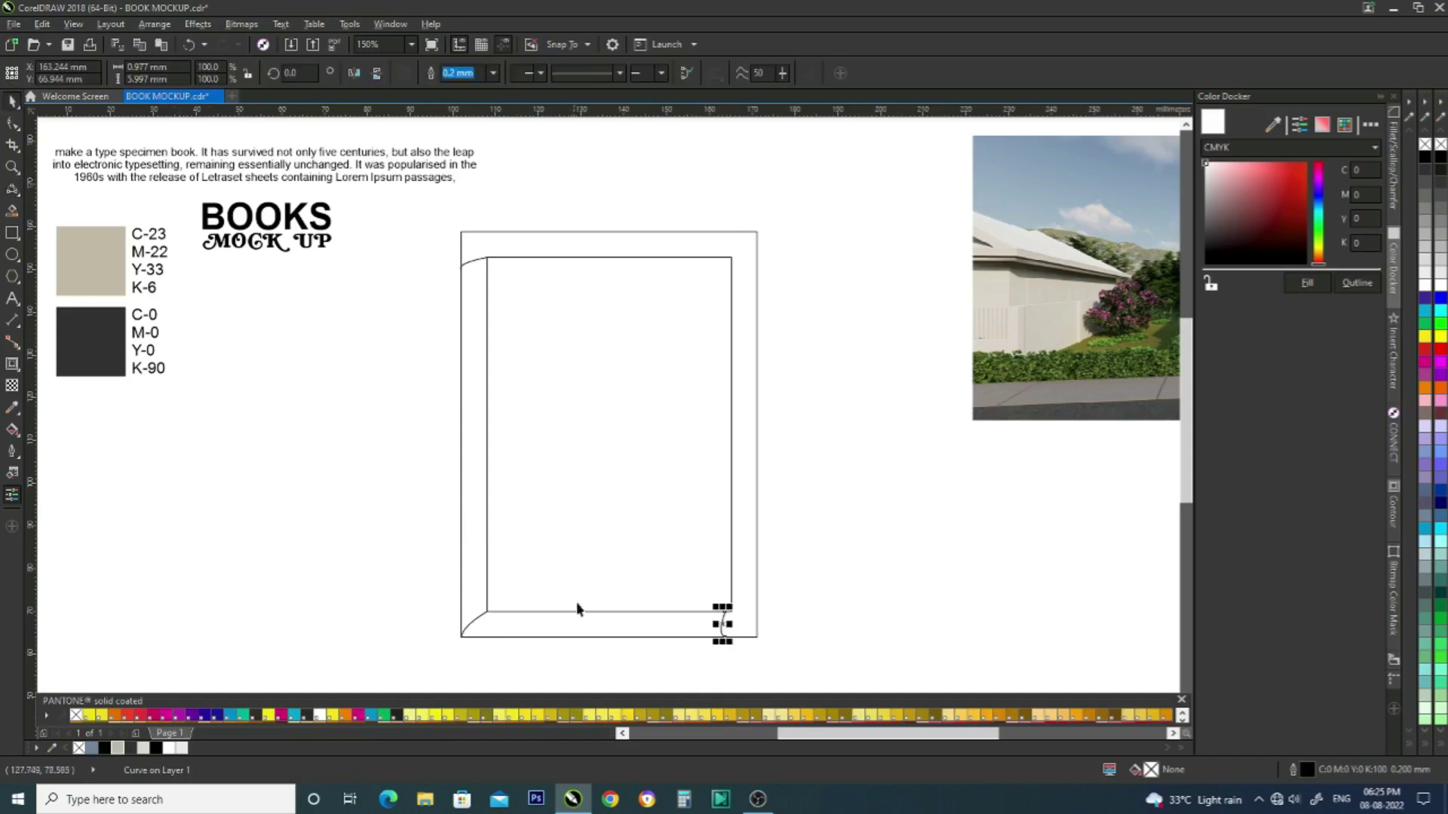
- Draw a straight Freehand line about 66 mm long along the outer rectangle's bottom edge, starting at its bottom-left corner
{"action": "left_click", "coordinate": [20, 197]}
{"action": "left_click", "coordinate": [75, 193]}
{"action": "left_click", "coordinate": [460, 637]}
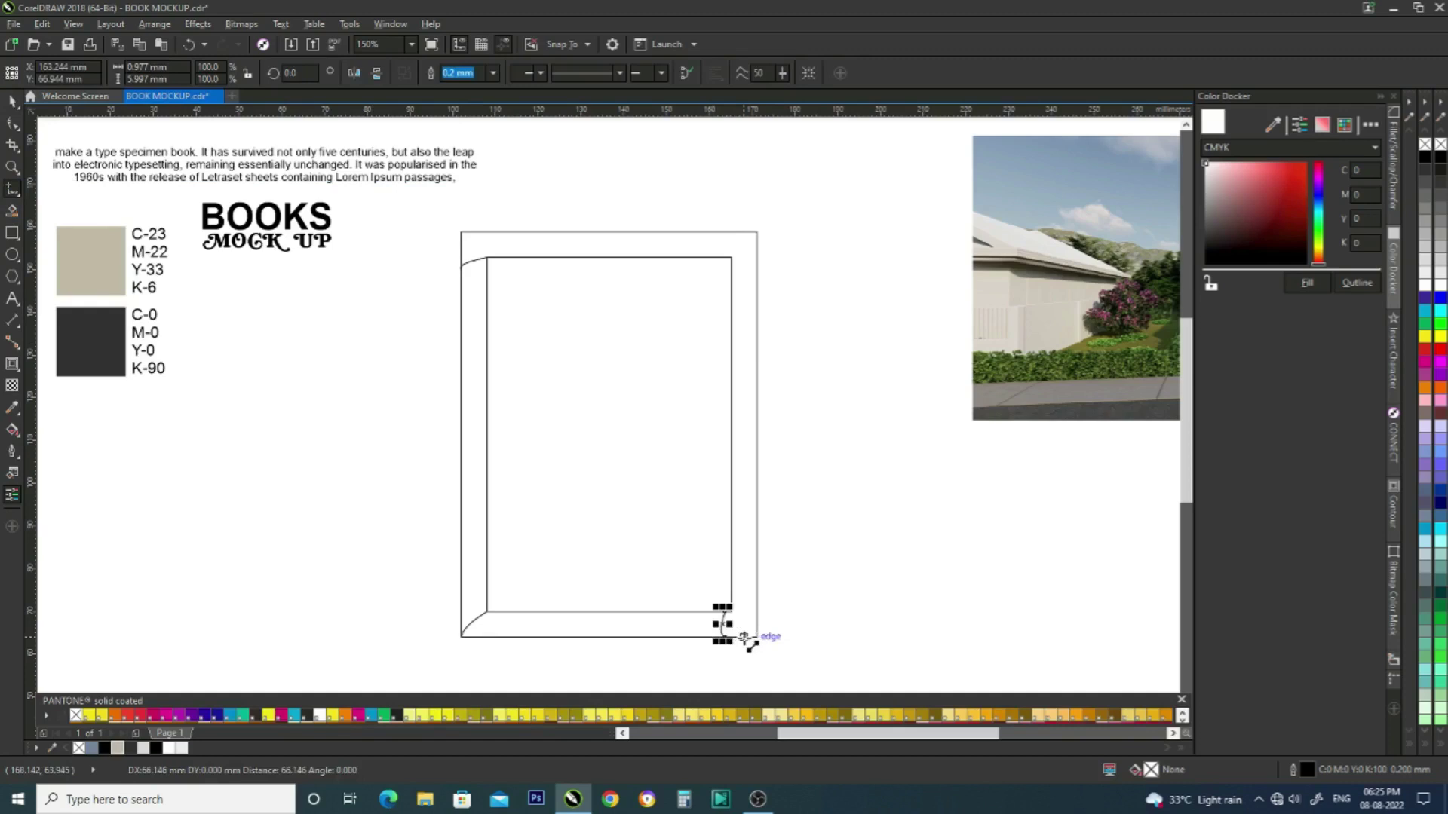
{"action": "left_click", "coordinate": [745, 638]}
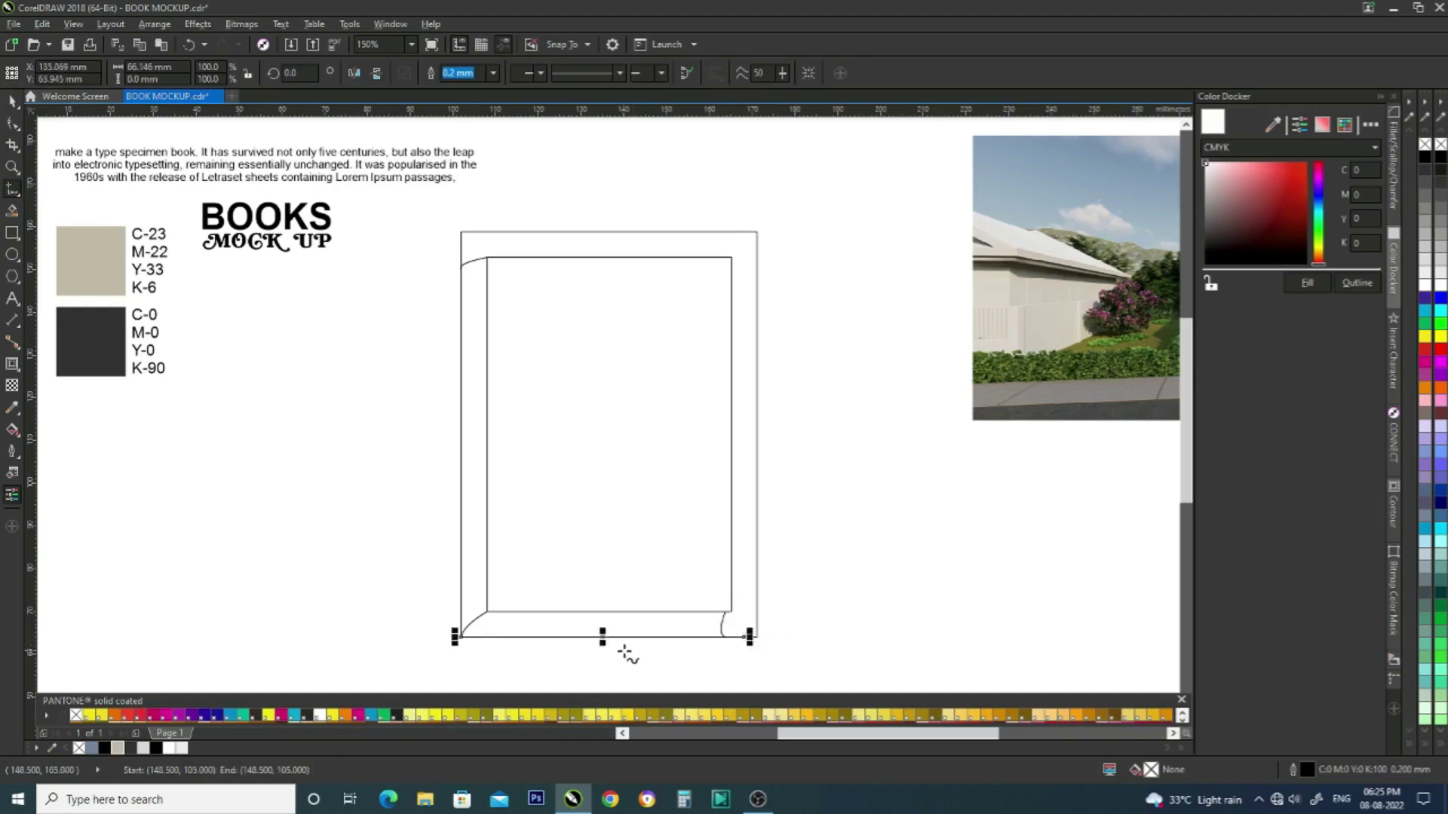
- Nudge the bottom line up about 0.7 mm above the outer rectangle's bottom edge
{"action": "scroll", "coordinate": [627, 653], "scroll_direction": "up", "scroll_amount": 1}
{"action": "key", "text": "Up"}
{"action": "key", "text": "Up"}
{"action": "key", "text": "Up"}
{"action": "key", "text": "Up"}
{"action": "key", "text": "Up"}
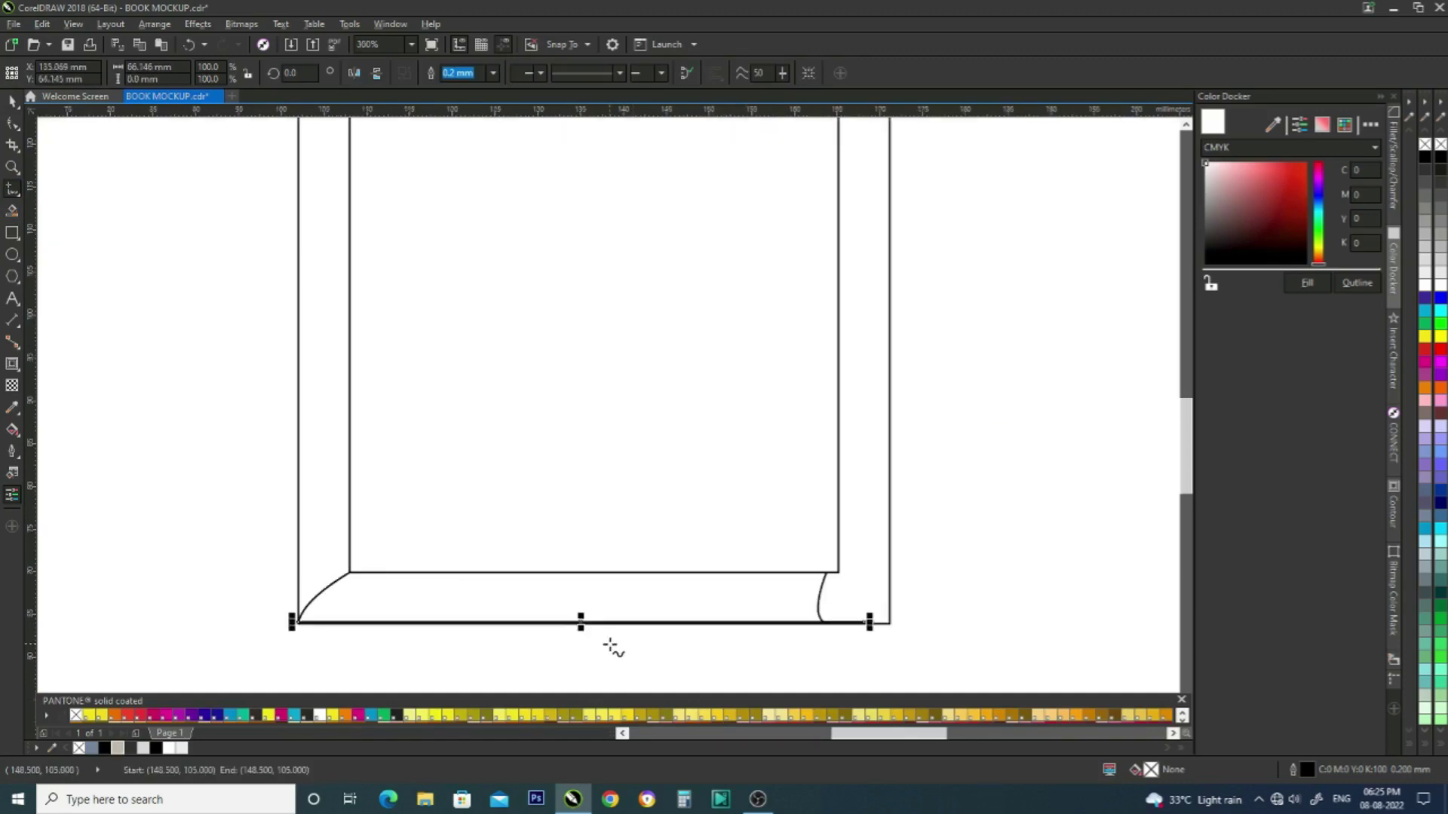
{"action": "key", "text": "Up"}
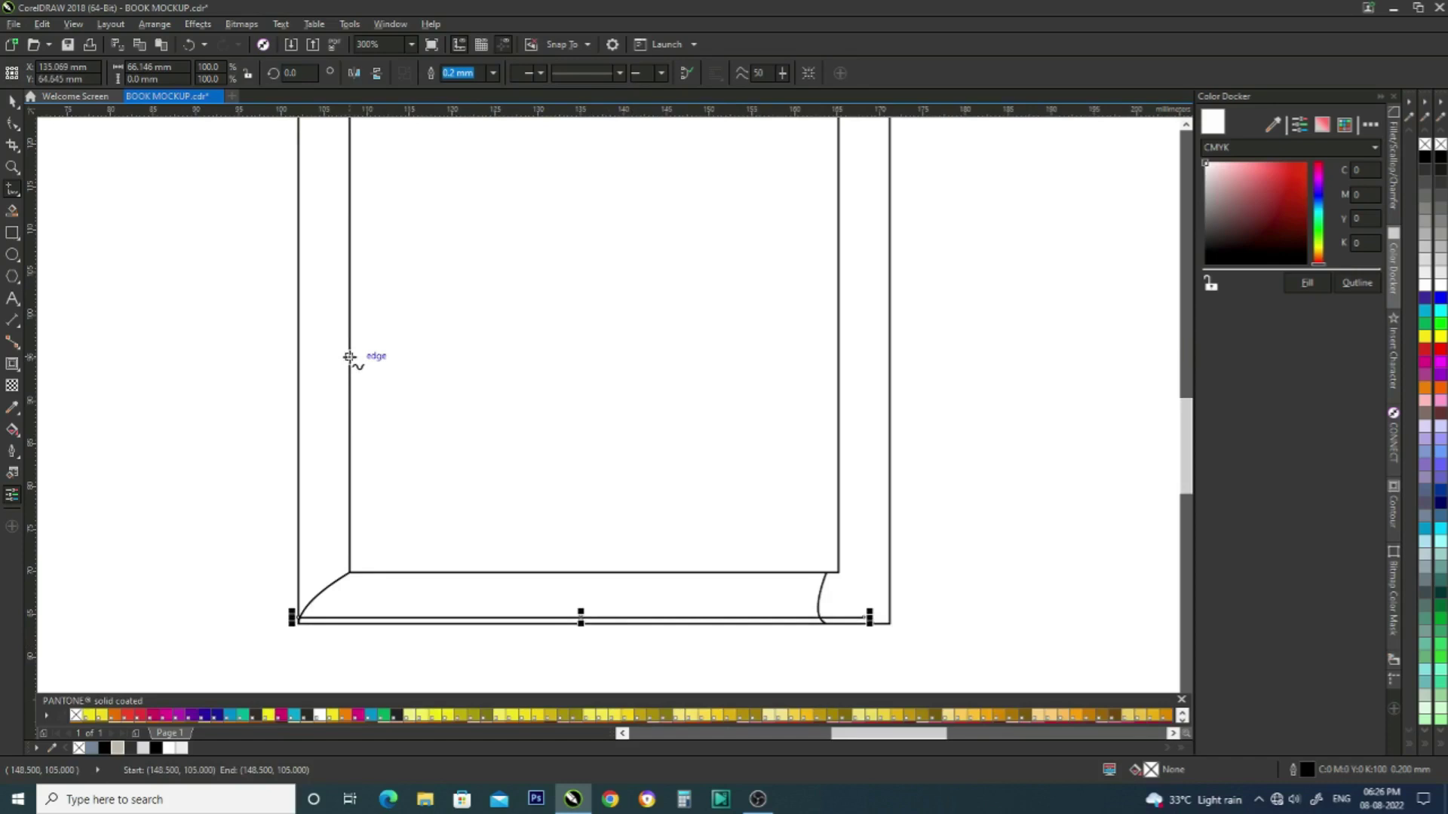
- Draw a horizontal line about 67 mm long from the inner rectangle's left edge past its right side, and duplicate it about 15 mm higher
{"action": "scroll", "coordinate": [385, 374], "scroll_direction": "down", "scroll_amount": 2}
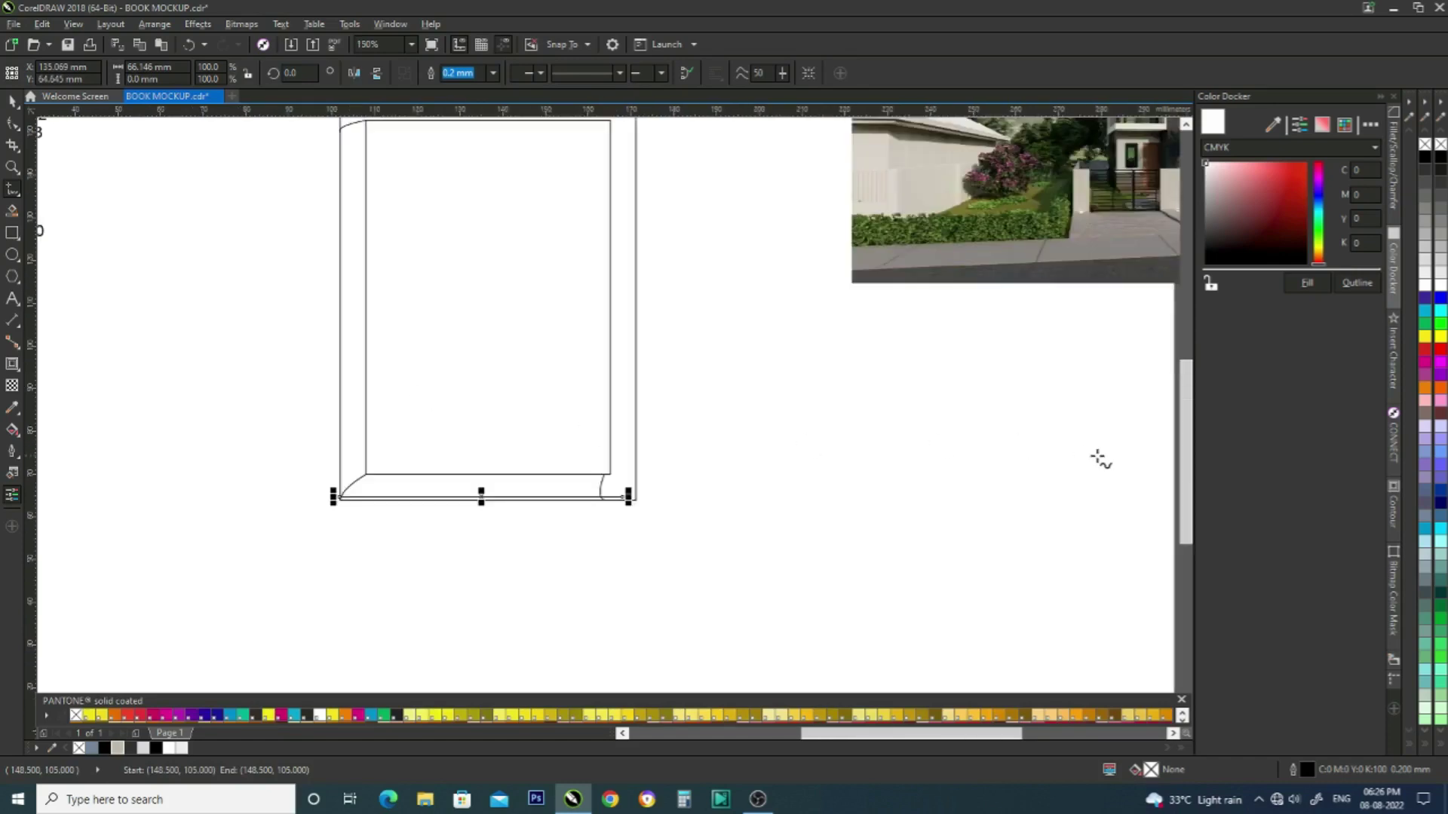
{"action": "scroll", "coordinate": [1185, 438], "scroll_direction": "up", "scroll_amount": 2}
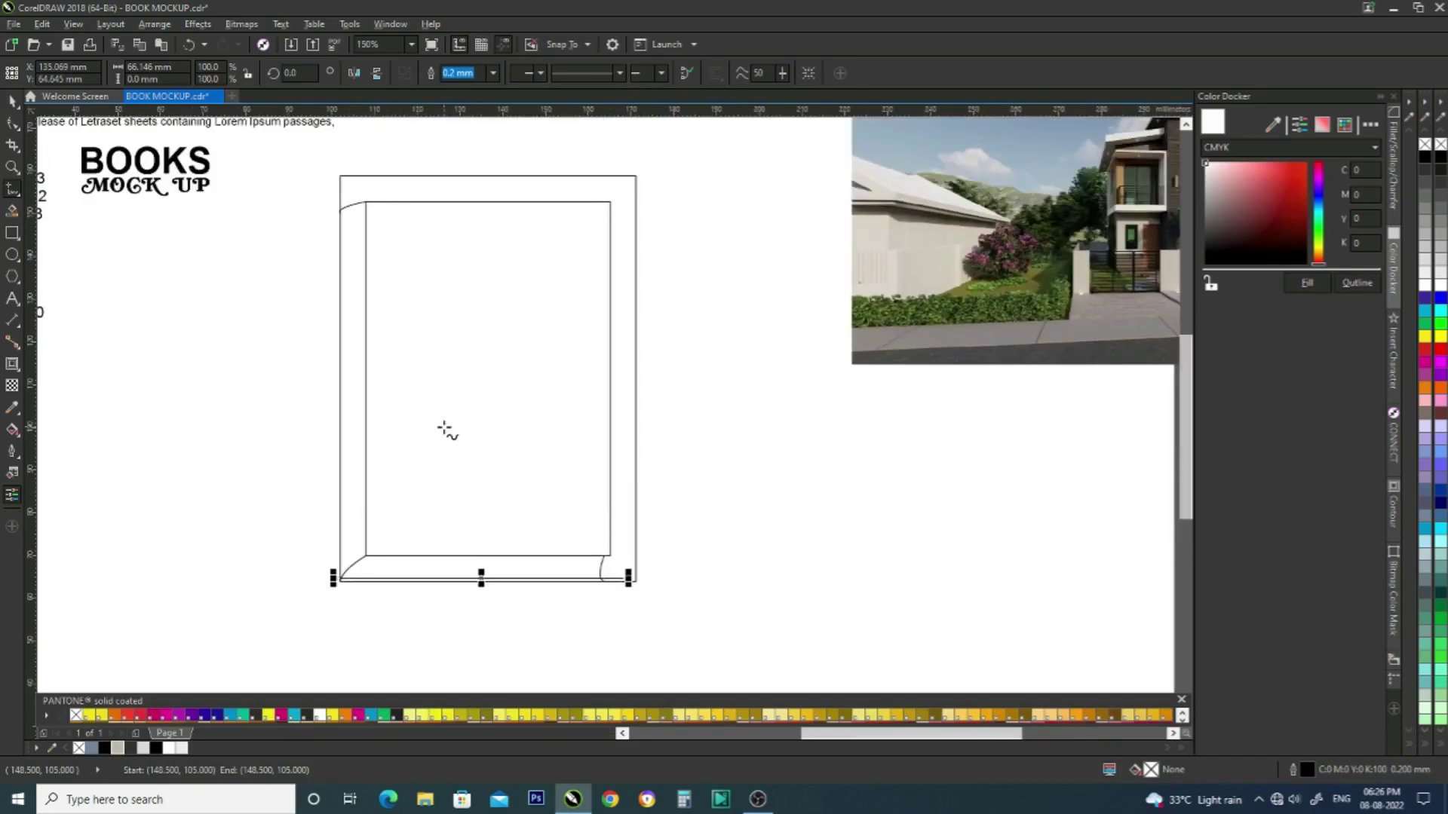
{"action": "left_click", "coordinate": [365, 445]}
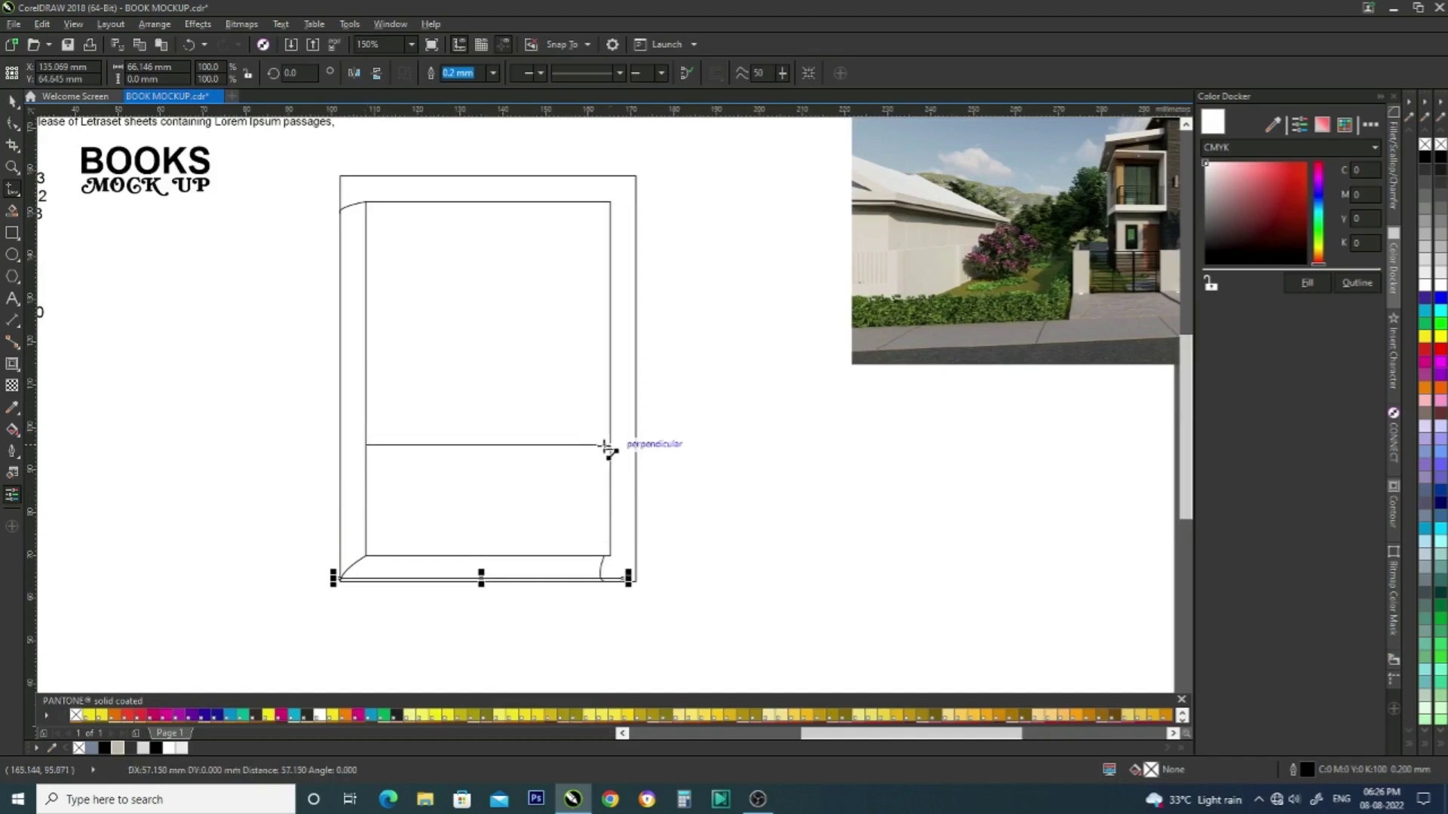
{"action": "left_click", "coordinate": [658, 446]}
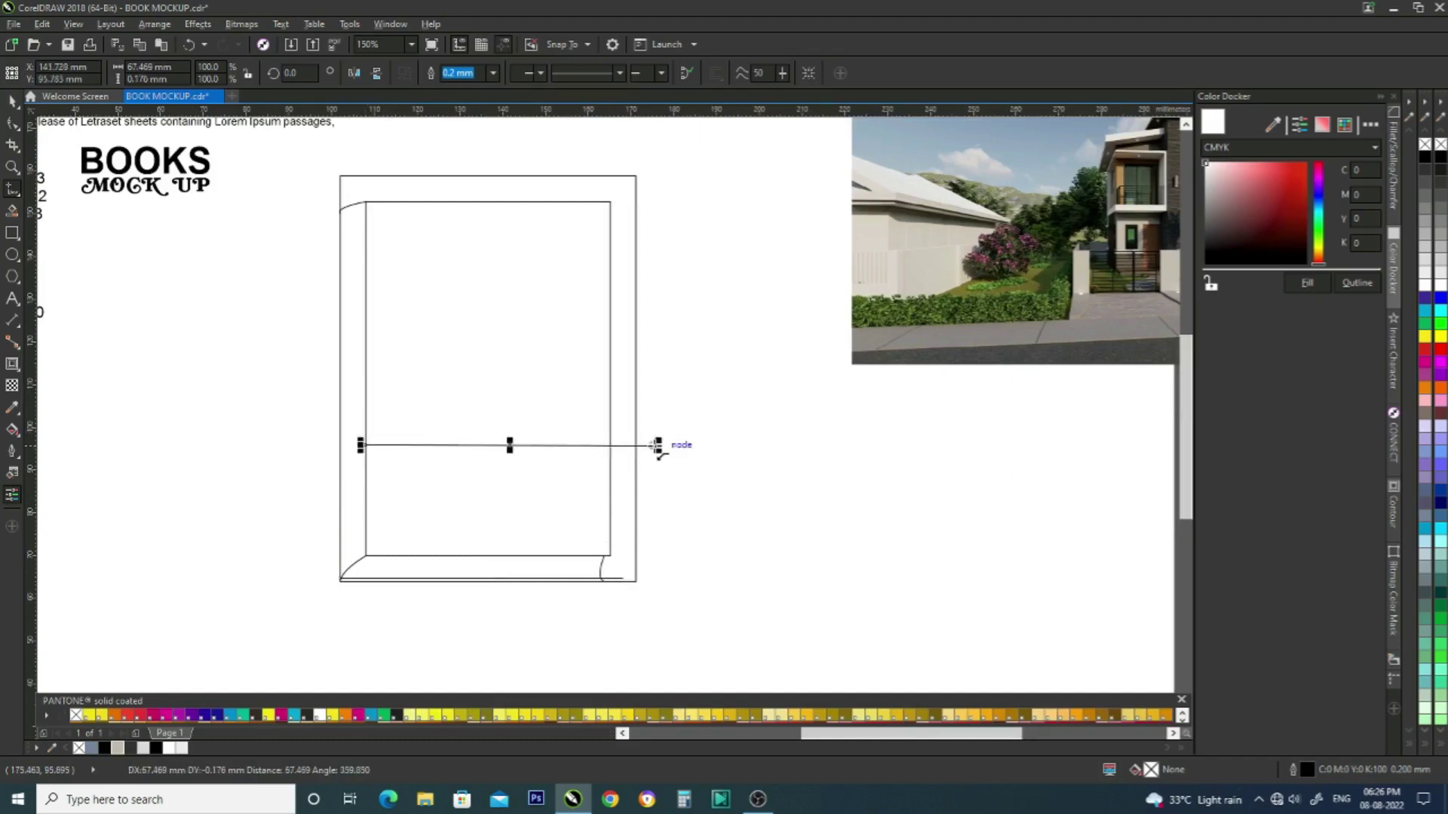
{"action": "key", "text": "space"}
{"action": "left_click_drag", "start_coordinate": [508, 444], "coordinate": [508, 382]}
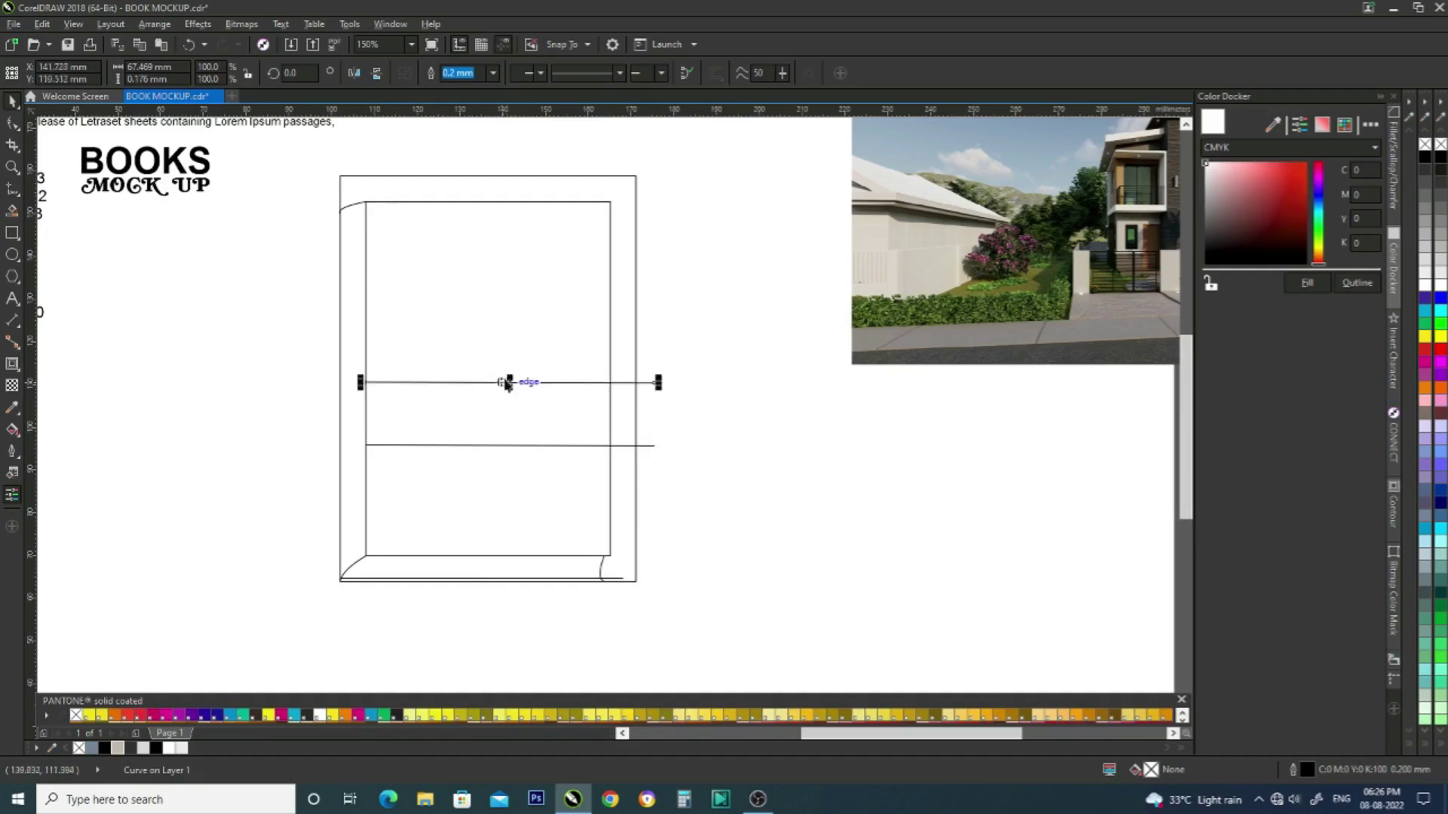
- Draw a diagonal line about 60 × 44 mm from the inner rectangle's top-left corner past its right edge, and copy it beside the book
{"action": "left_click", "coordinate": [365, 201]}
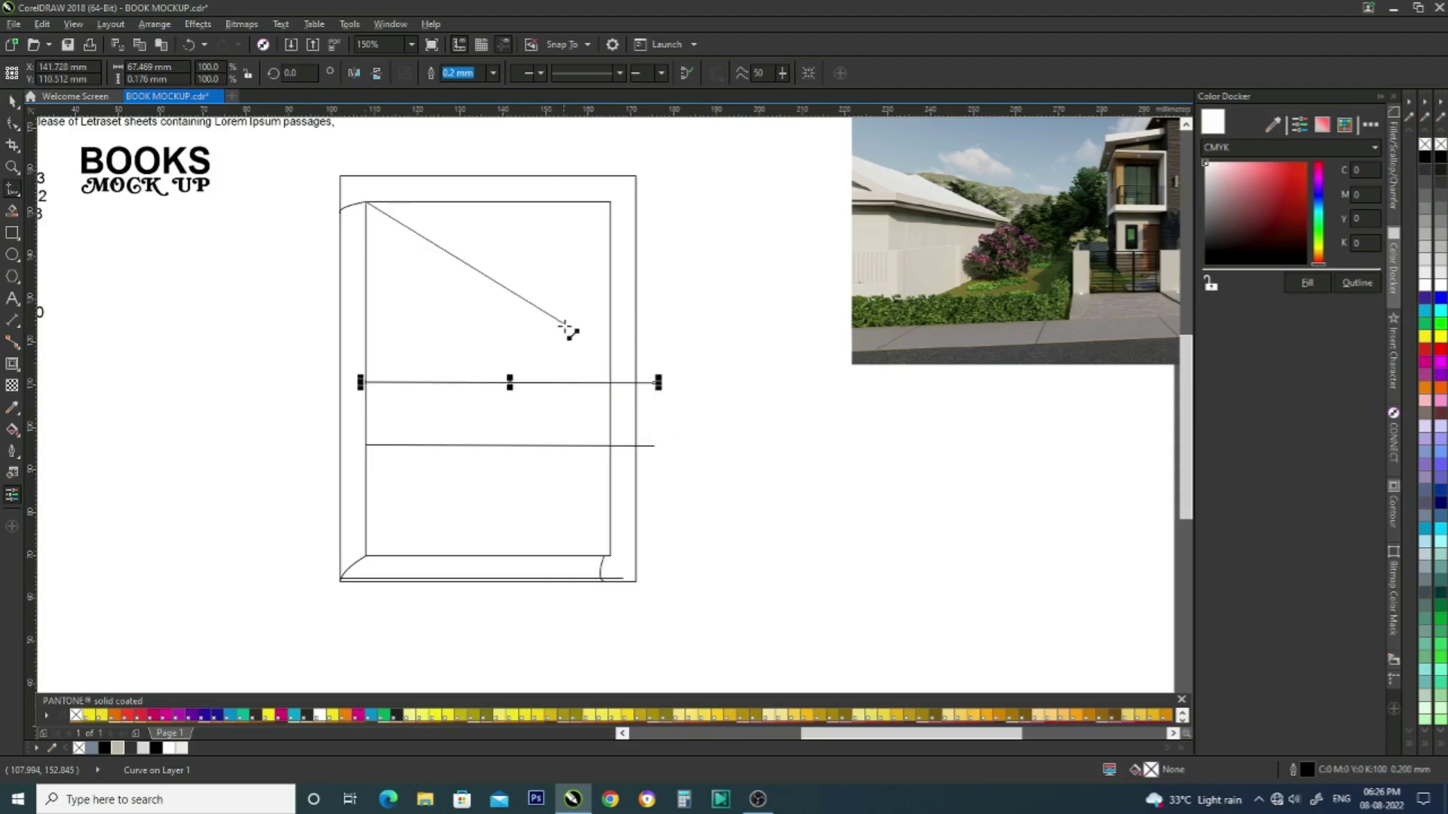
{"action": "left_click", "coordinate": [624, 391]}
{"action": "key", "text": "space"}
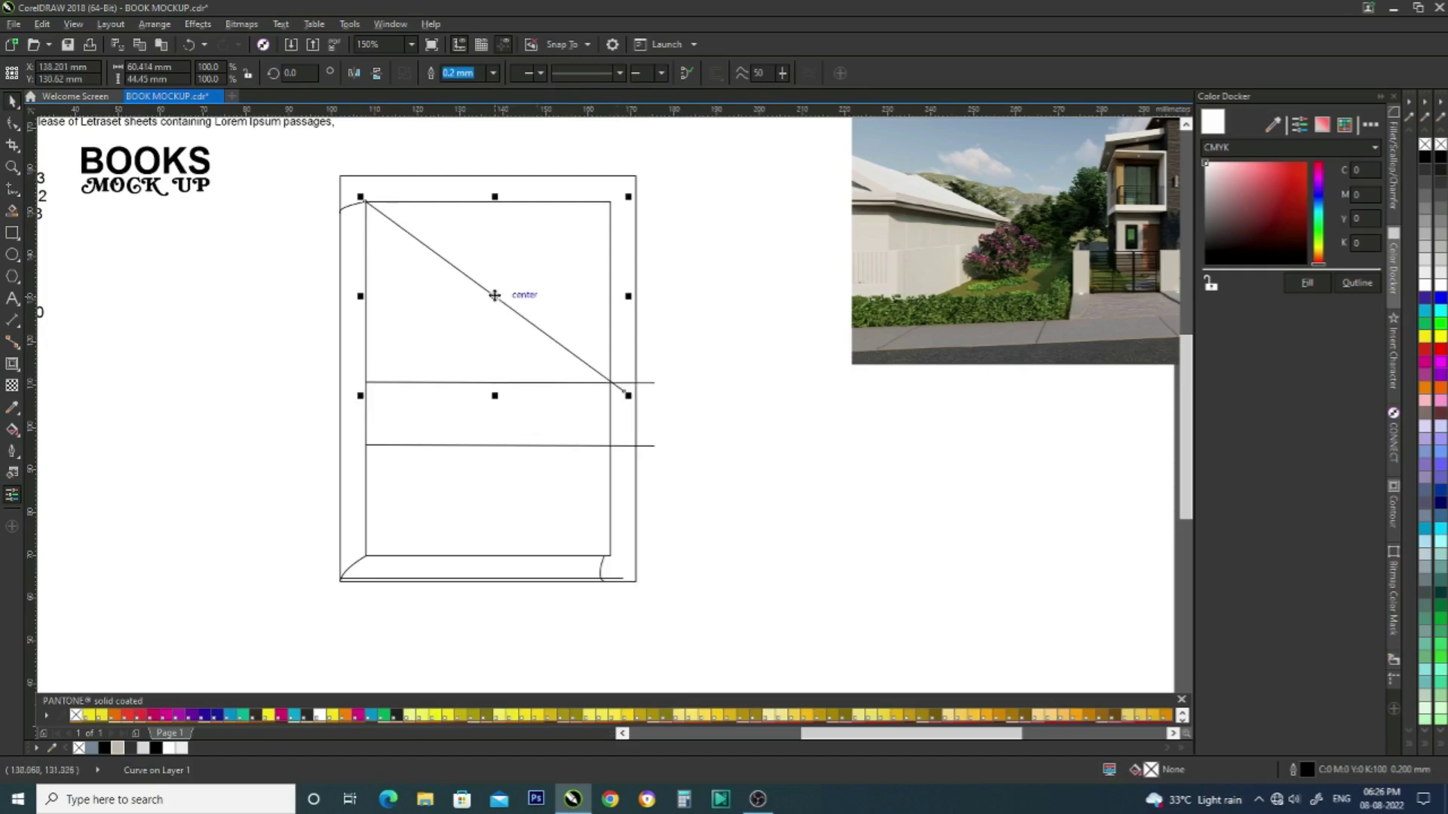
{"action": "left_click_drag", "start_coordinate": [494, 296], "coordinate": [901, 490]}
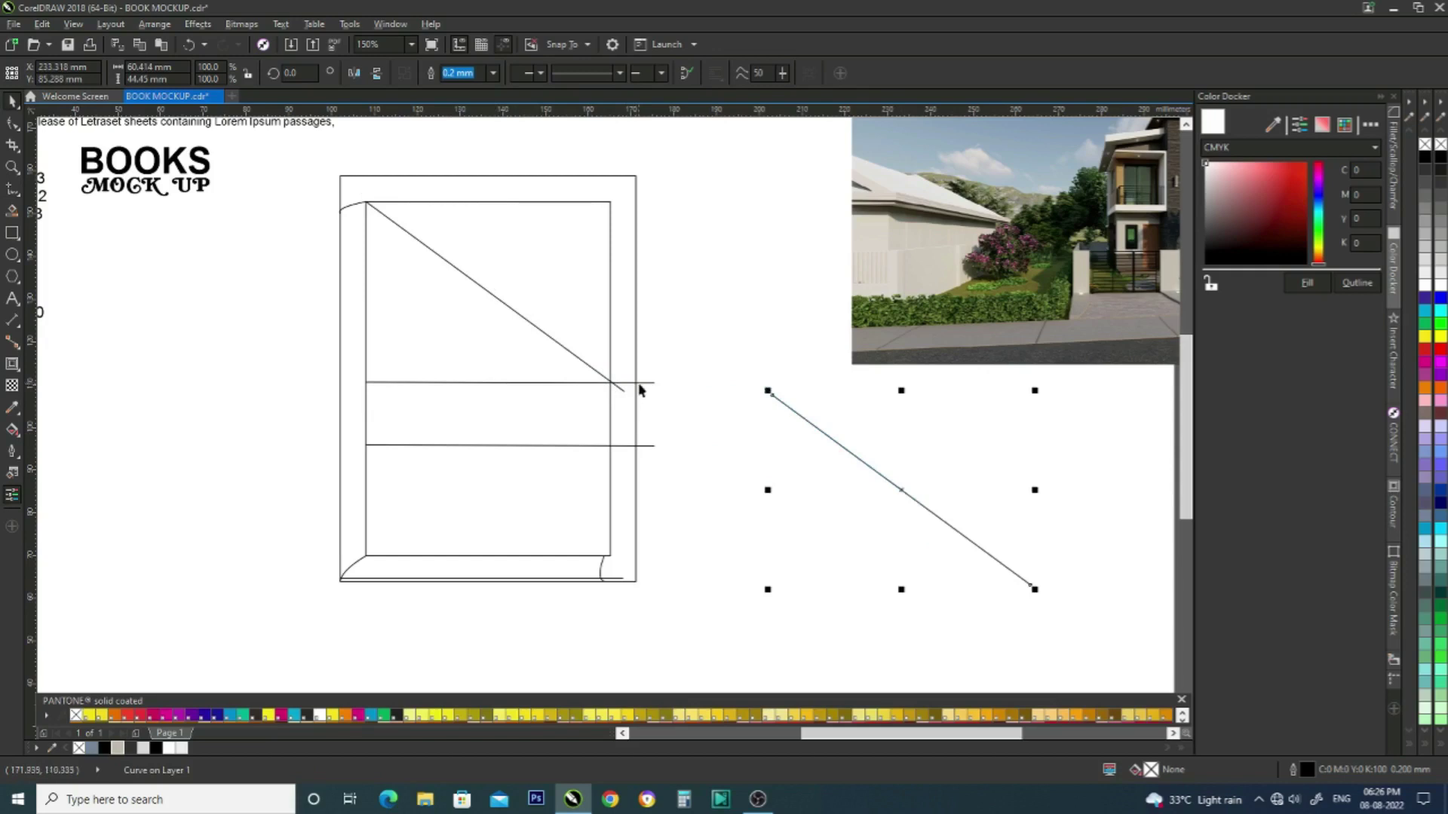
- Copy the upper horizontal line into the empty area beside the book, crossing the copied diagonal
{"action": "key", "text": "Escape"}
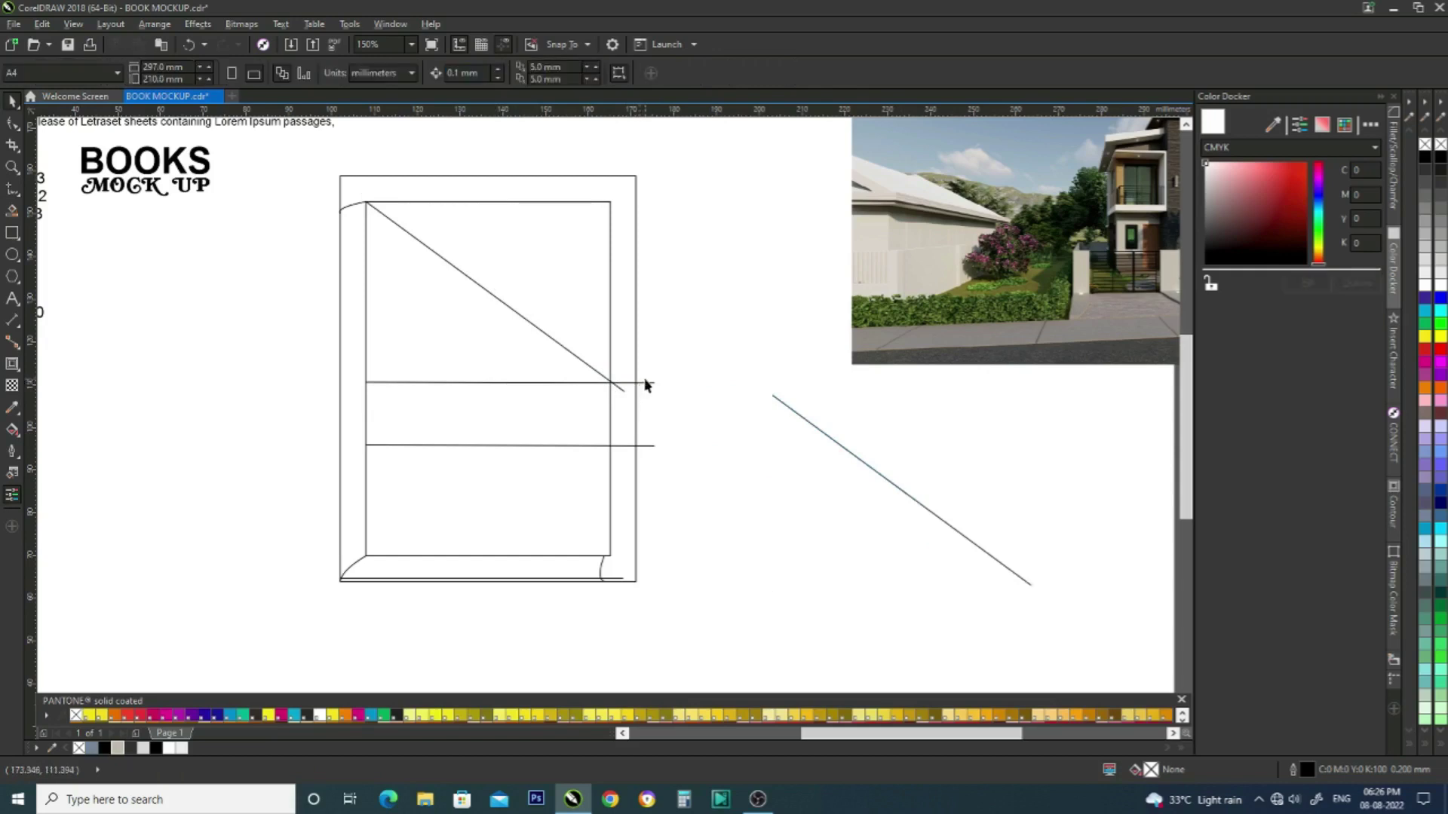
{"action": "left_click", "coordinate": [648, 383]}
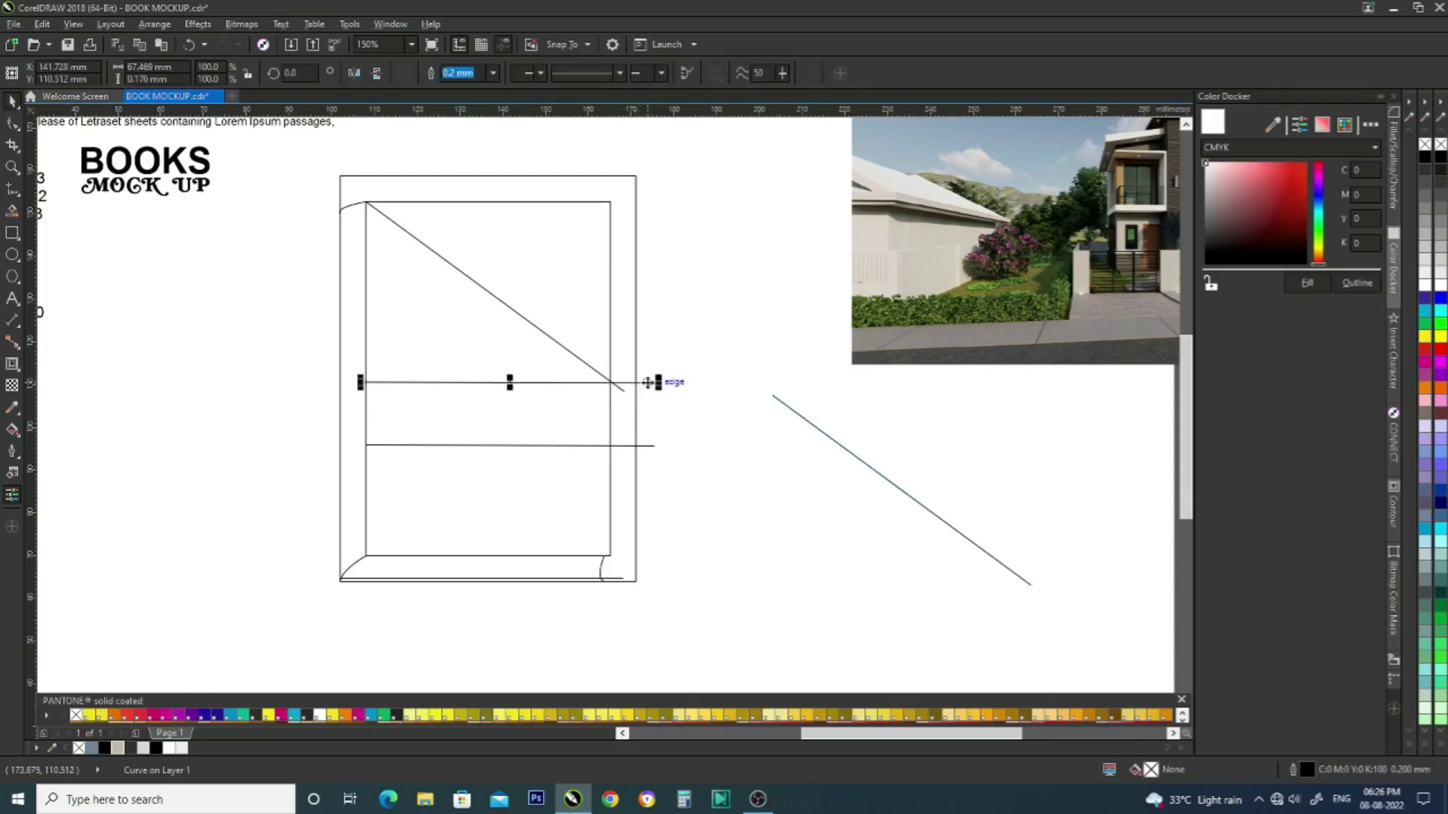
{"action": "left_click_drag", "start_coordinate": [510, 382], "coordinate": [881, 504]}
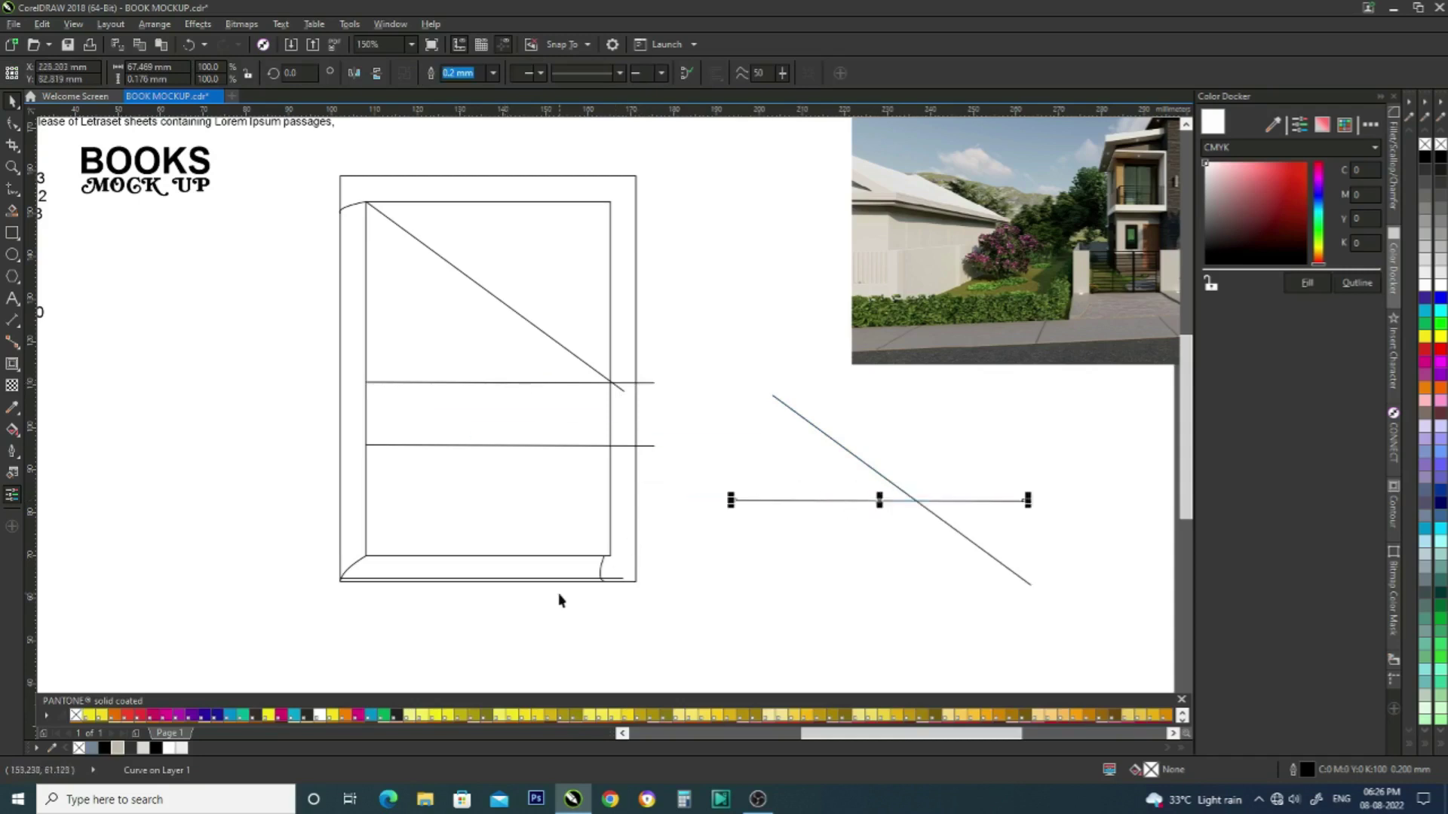
- Draw a short slanted line about 1.1 × 1.7 mm from beside the bottom-right curve down to the outer bottom edge
{"action": "scroll", "coordinate": [559, 591], "scroll_direction": "up", "scroll_amount": 2}
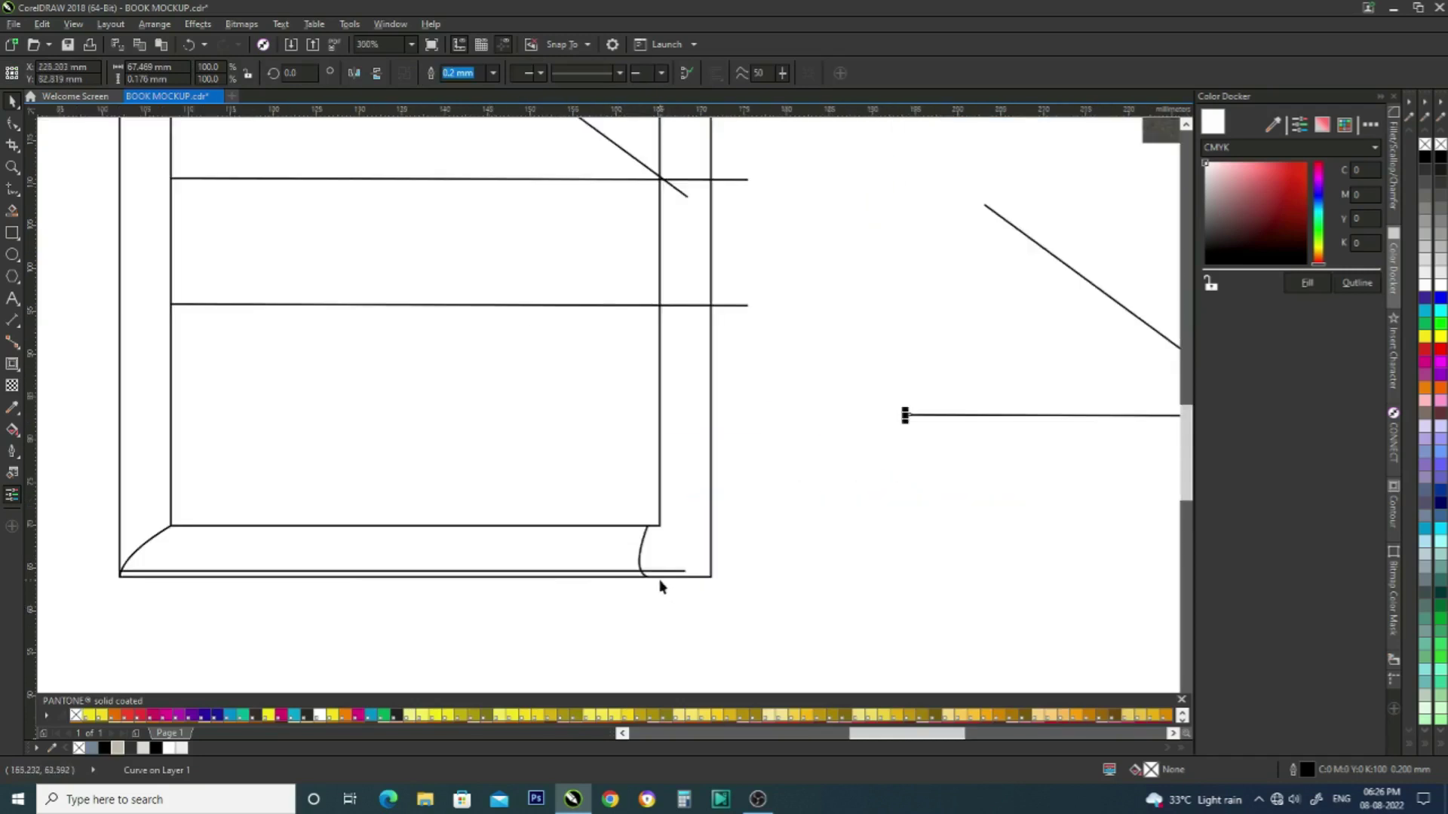
{"action": "scroll", "coordinate": [661, 587], "scroll_direction": "up", "scroll_amount": 2}
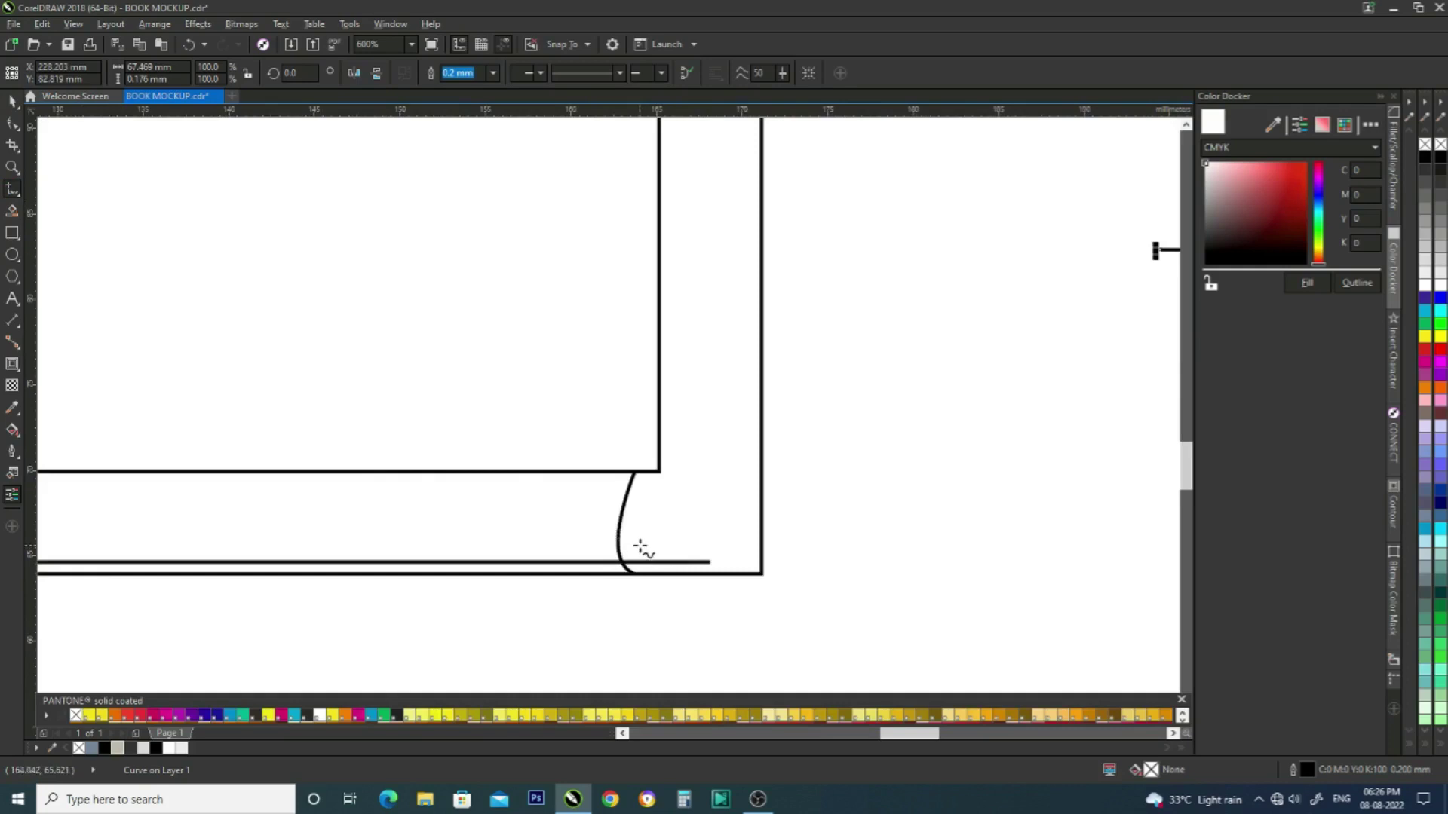
{"action": "left_click", "coordinate": [637, 546]}
{"action": "left_click", "coordinate": [656, 574]}
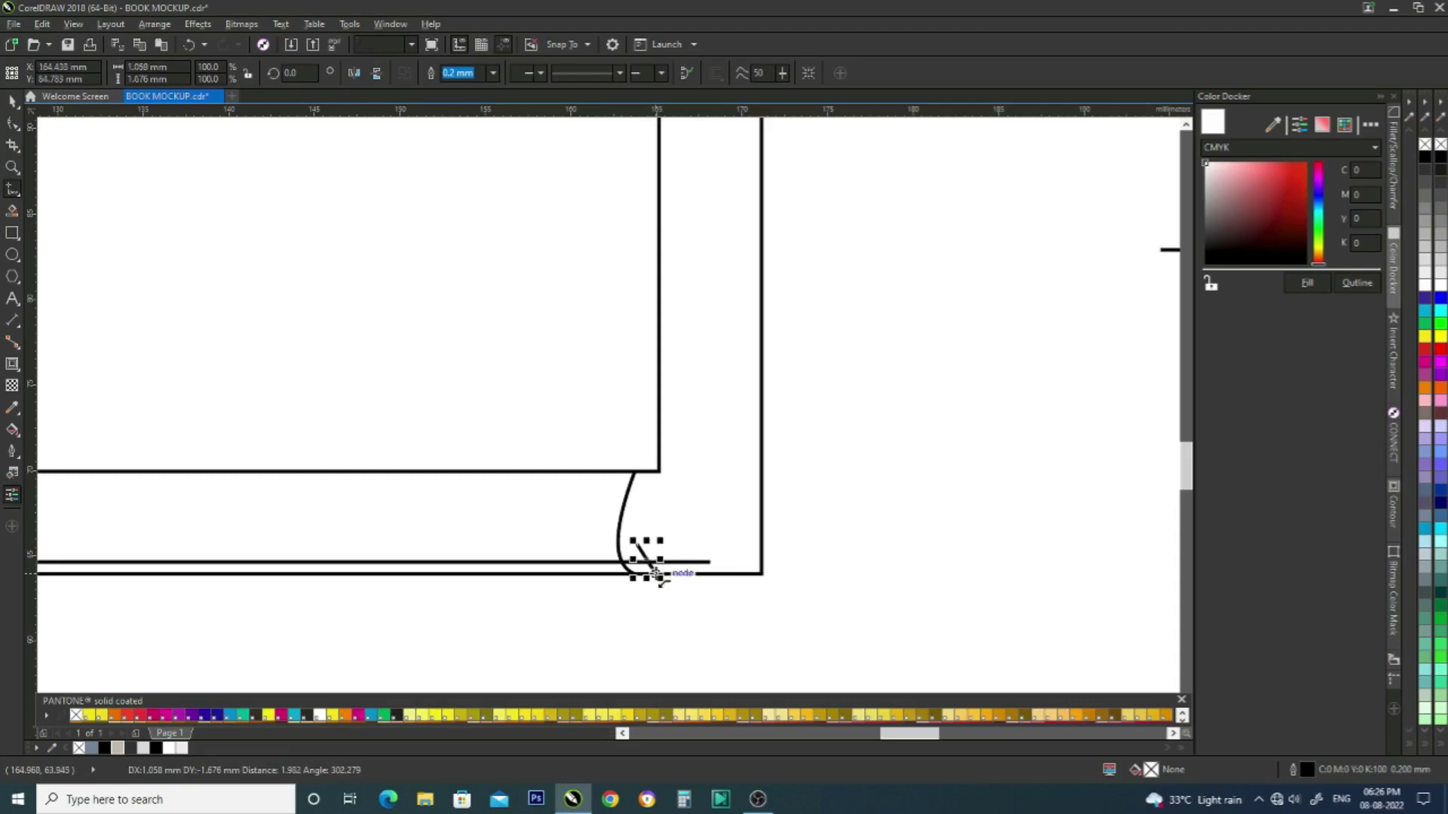
- Move the bottom-right curve about 1 mm to the right, towards the short slanted line
{"action": "left_click", "coordinate": [617, 535]}
{"action": "left_click_drag", "start_coordinate": [616, 534], "coordinate": [637, 535]}
{"action": "key", "text": "Left"}
{"action": "key", "text": "Left"}
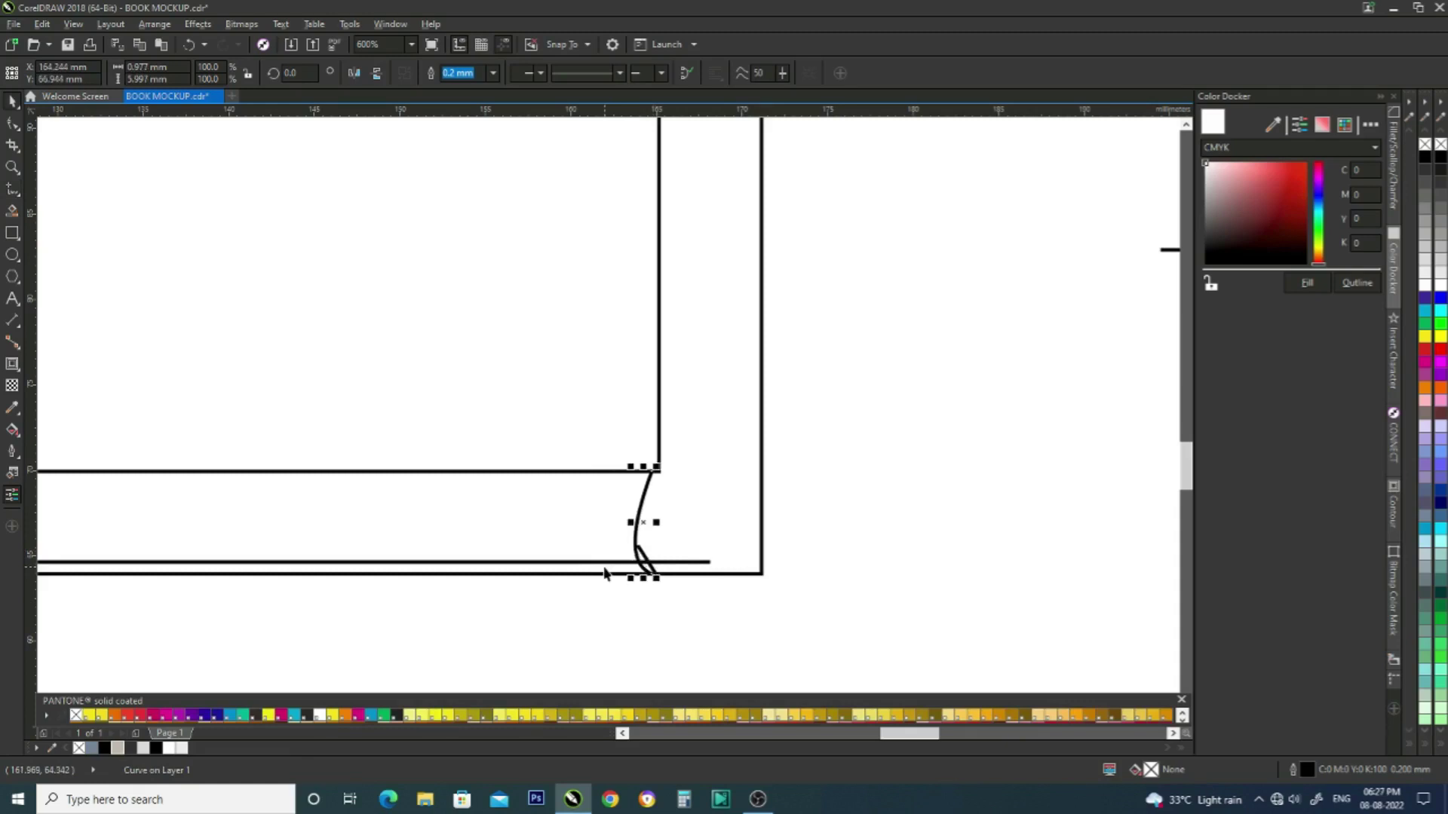
- Reshape the bottom-right curve into a more even arc by adjusting its control handles with the Shape tool
{"action": "left_click", "coordinate": [12, 125]}
{"action": "scroll", "coordinate": [600, 532], "scroll_direction": "up", "scroll_amount": 2}
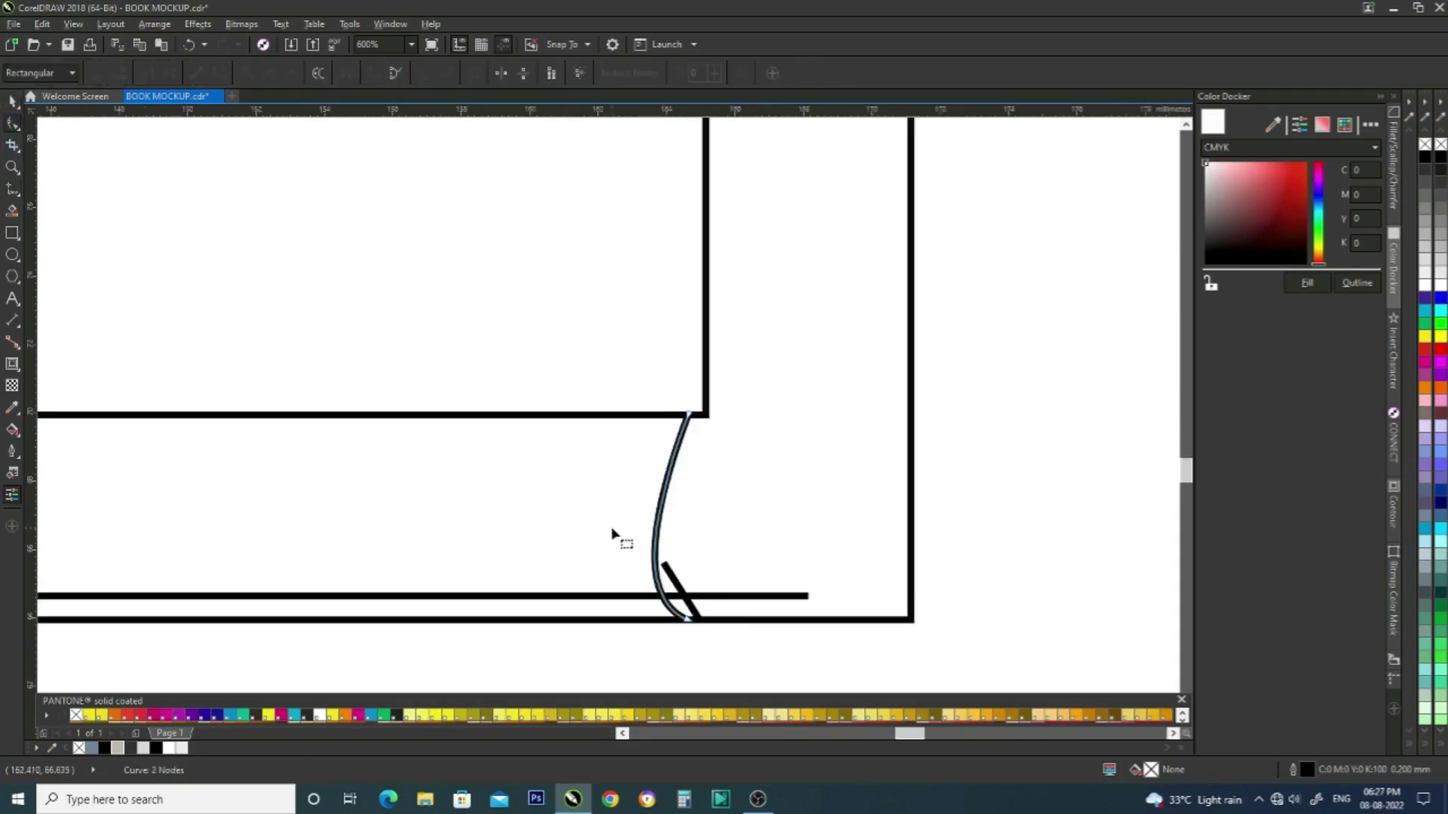
{"action": "left_click", "coordinate": [685, 620]}
{"action": "left_click_drag", "start_coordinate": [649, 527], "coordinate": [650, 457]}
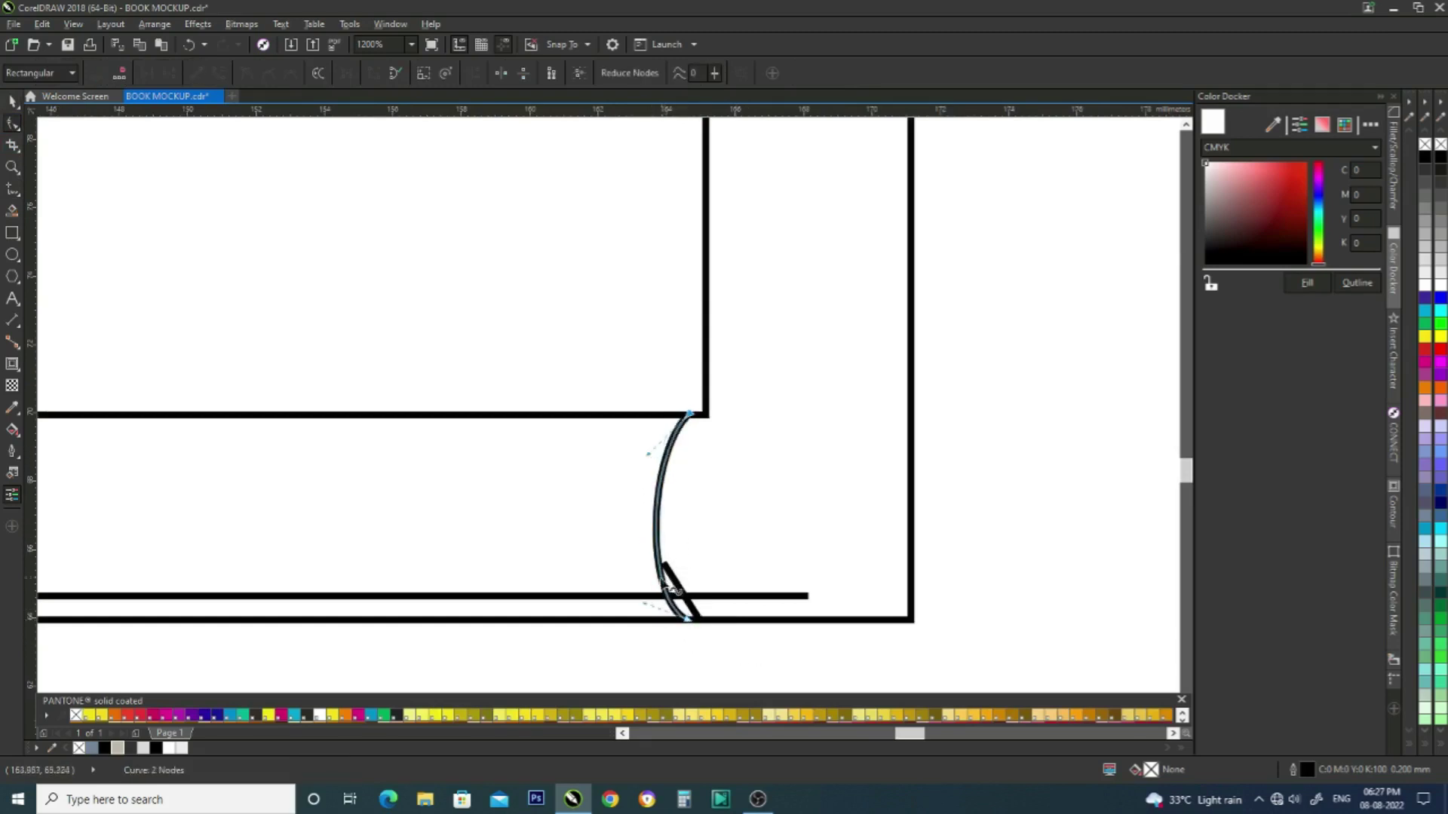
{"action": "left_click", "coordinate": [645, 609]}
{"action": "left_click_drag", "start_coordinate": [644, 604], "coordinate": [655, 604]}
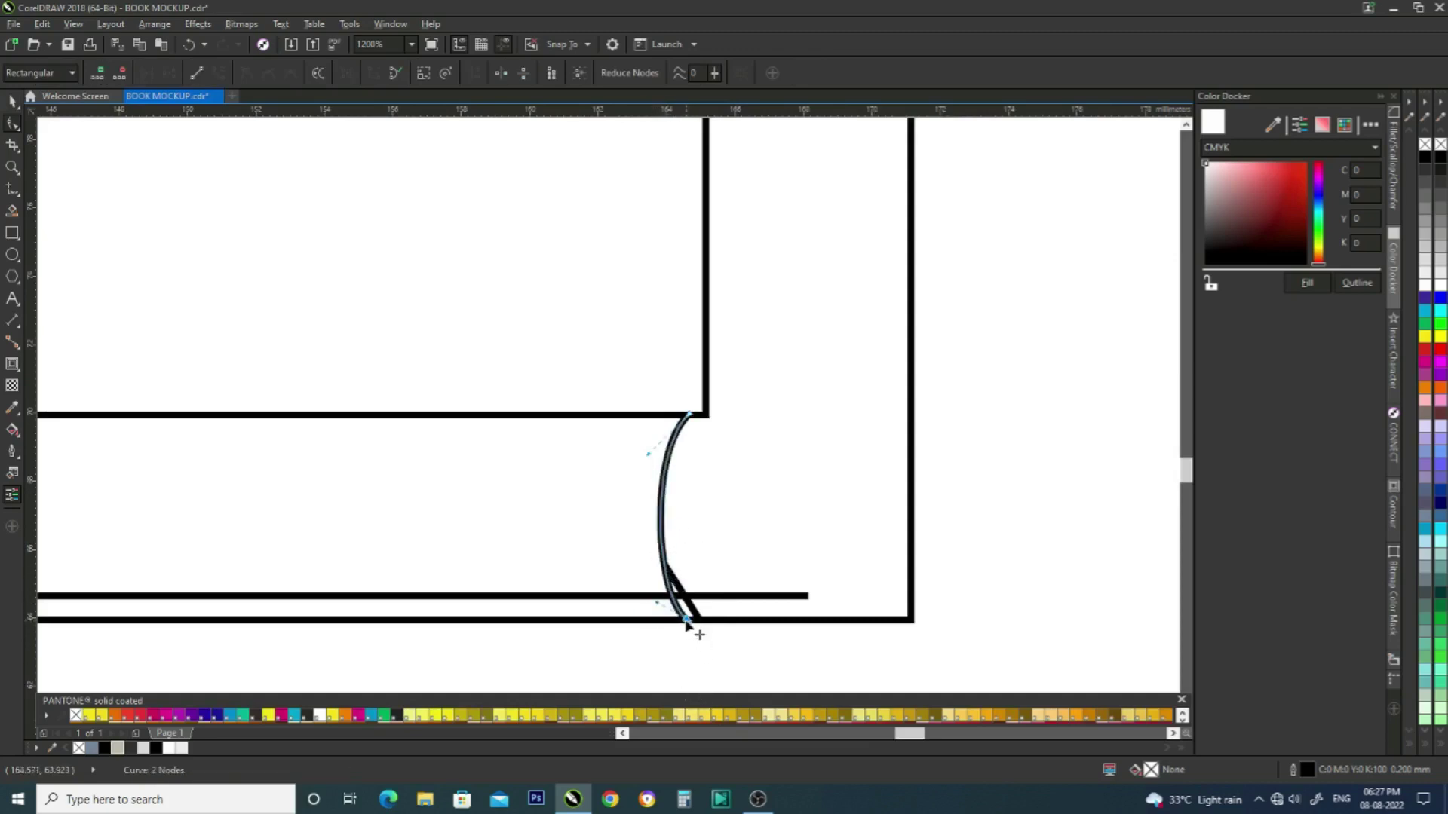
- Move the bottom-right curve's lower end node up onto the long line above the outer bottom edge
{"action": "left_click_drag", "start_coordinate": [687, 620], "coordinate": [656, 574]}
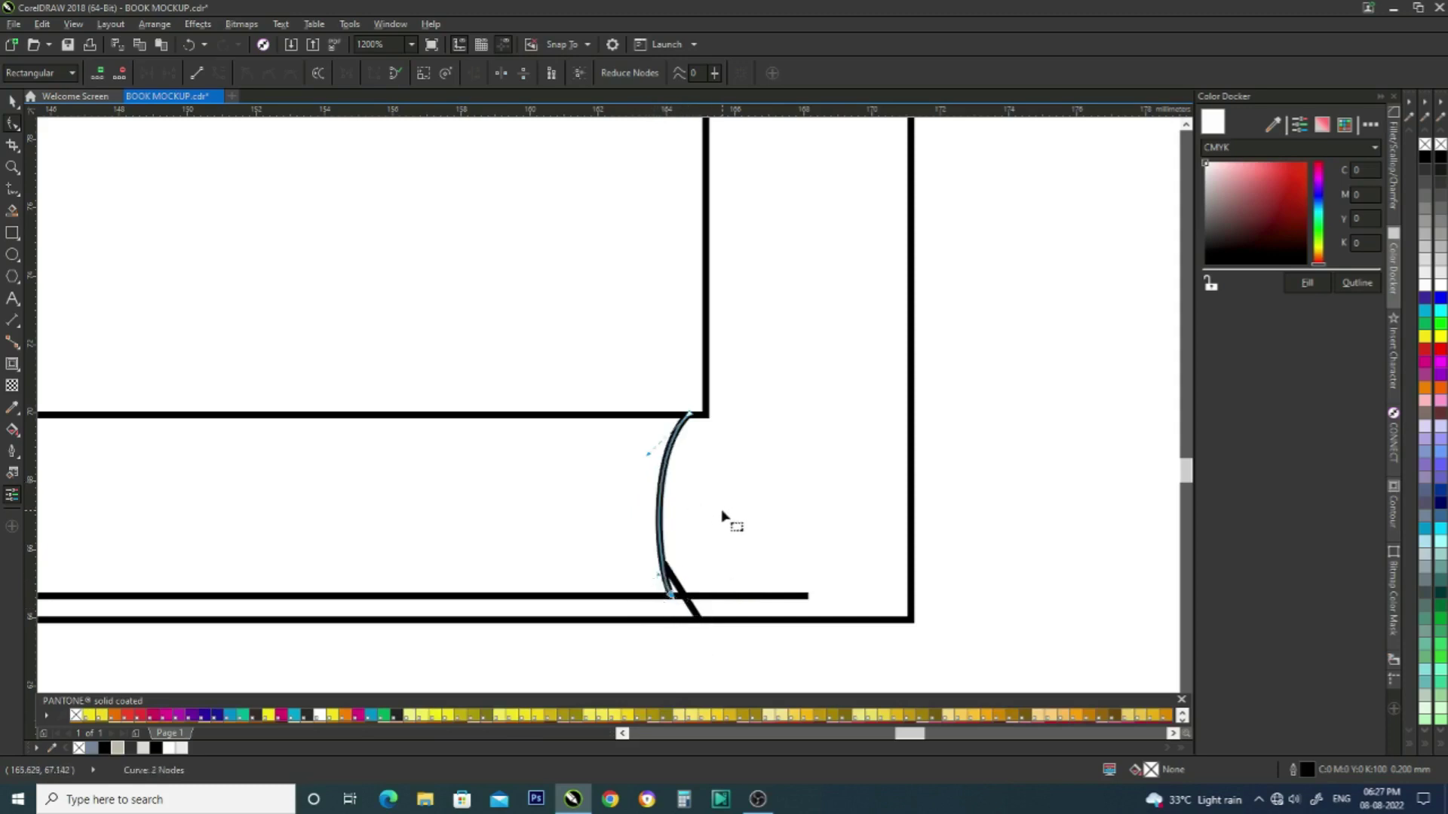
{"action": "scroll", "coordinate": [728, 532], "scroll_direction": "down", "scroll_amount": 1}
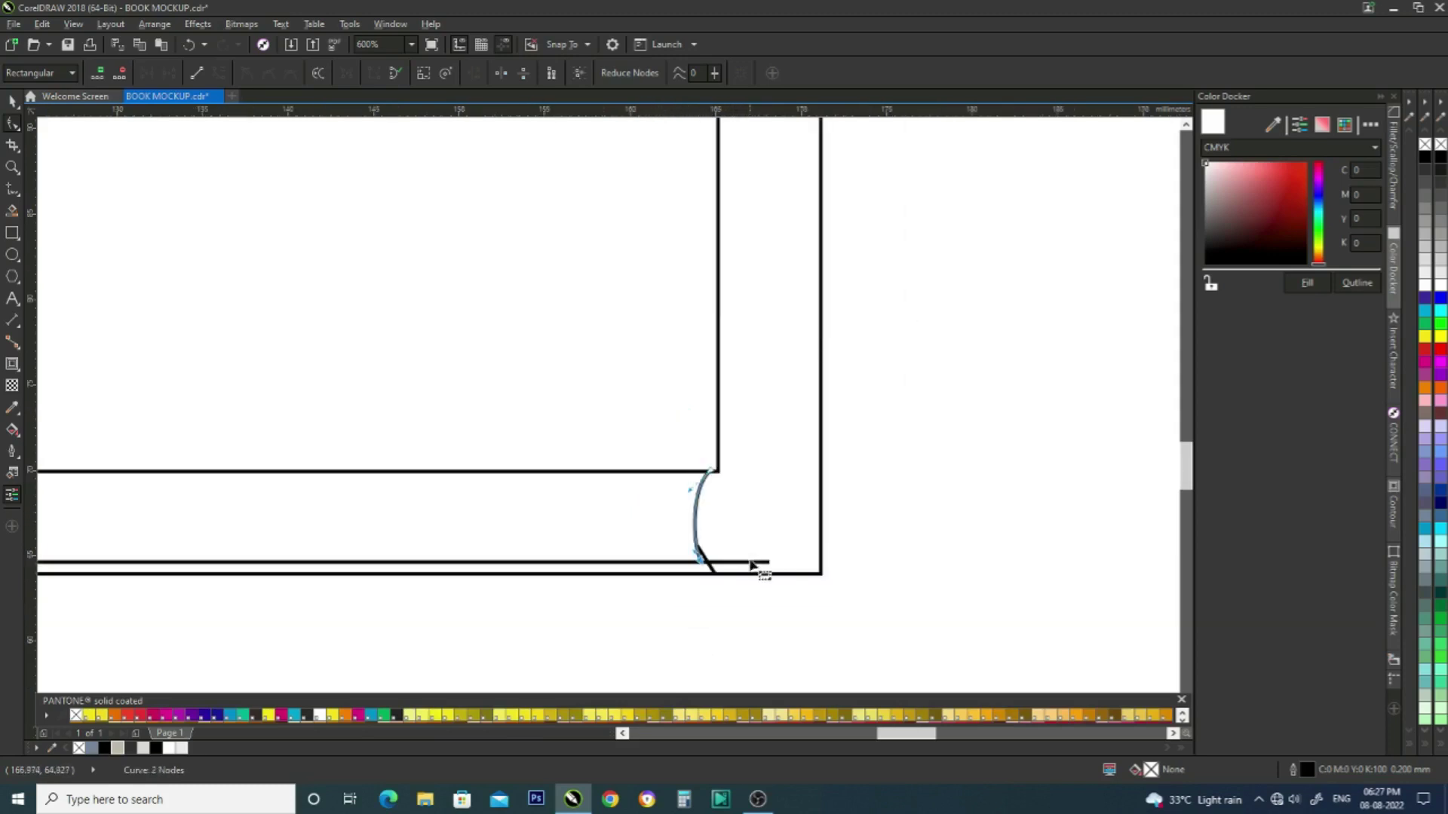
{"action": "scroll", "coordinate": [758, 570], "scroll_direction": "down", "scroll_amount": 1}
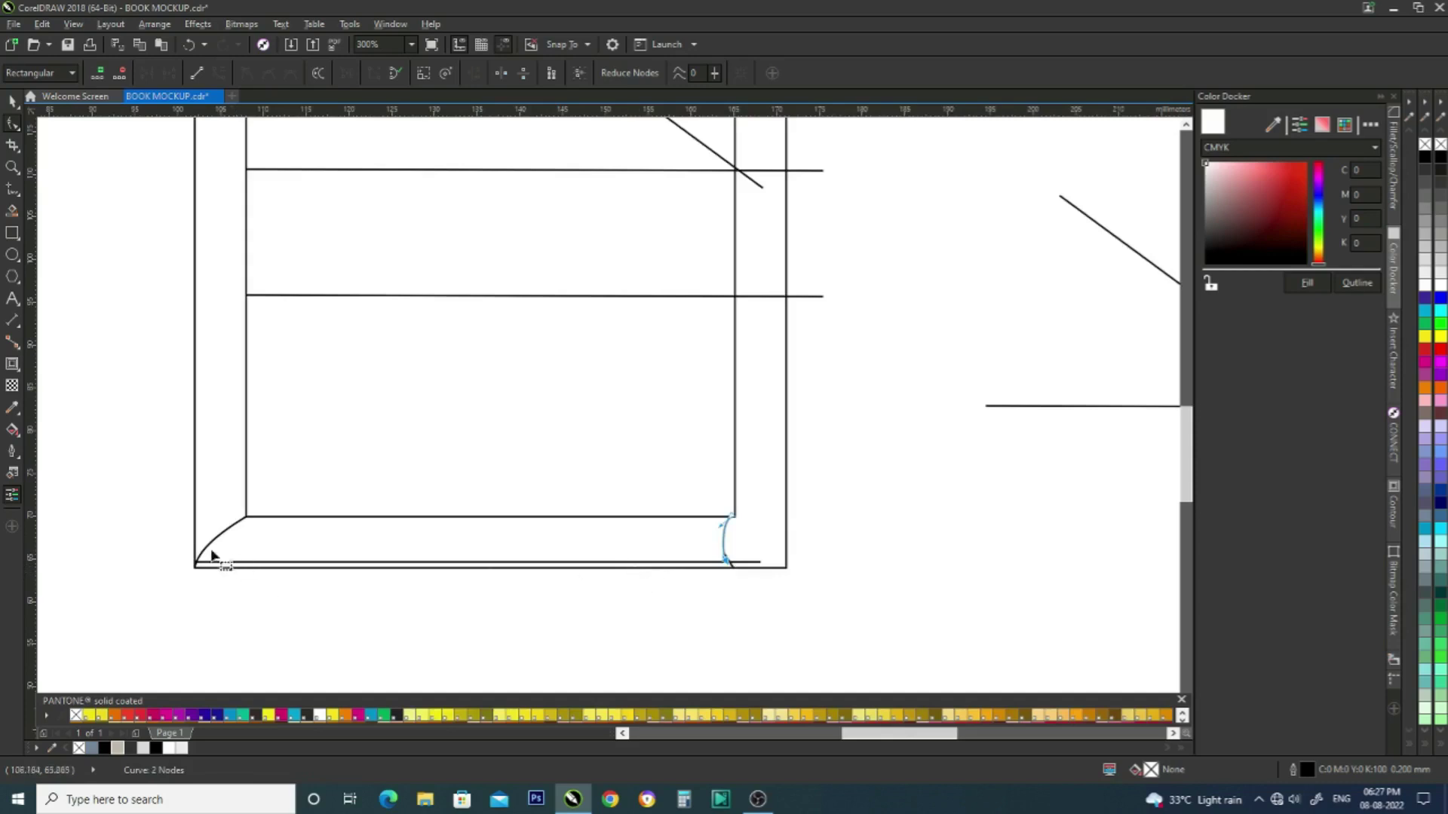
- Select all the rectangles, lines and curves of the book outline and group them
{"action": "scroll", "coordinate": [203, 562], "scroll_direction": "up", "scroll_amount": 1}
{"action": "scroll", "coordinate": [302, 620], "scroll_direction": "down", "scroll_amount": 2}
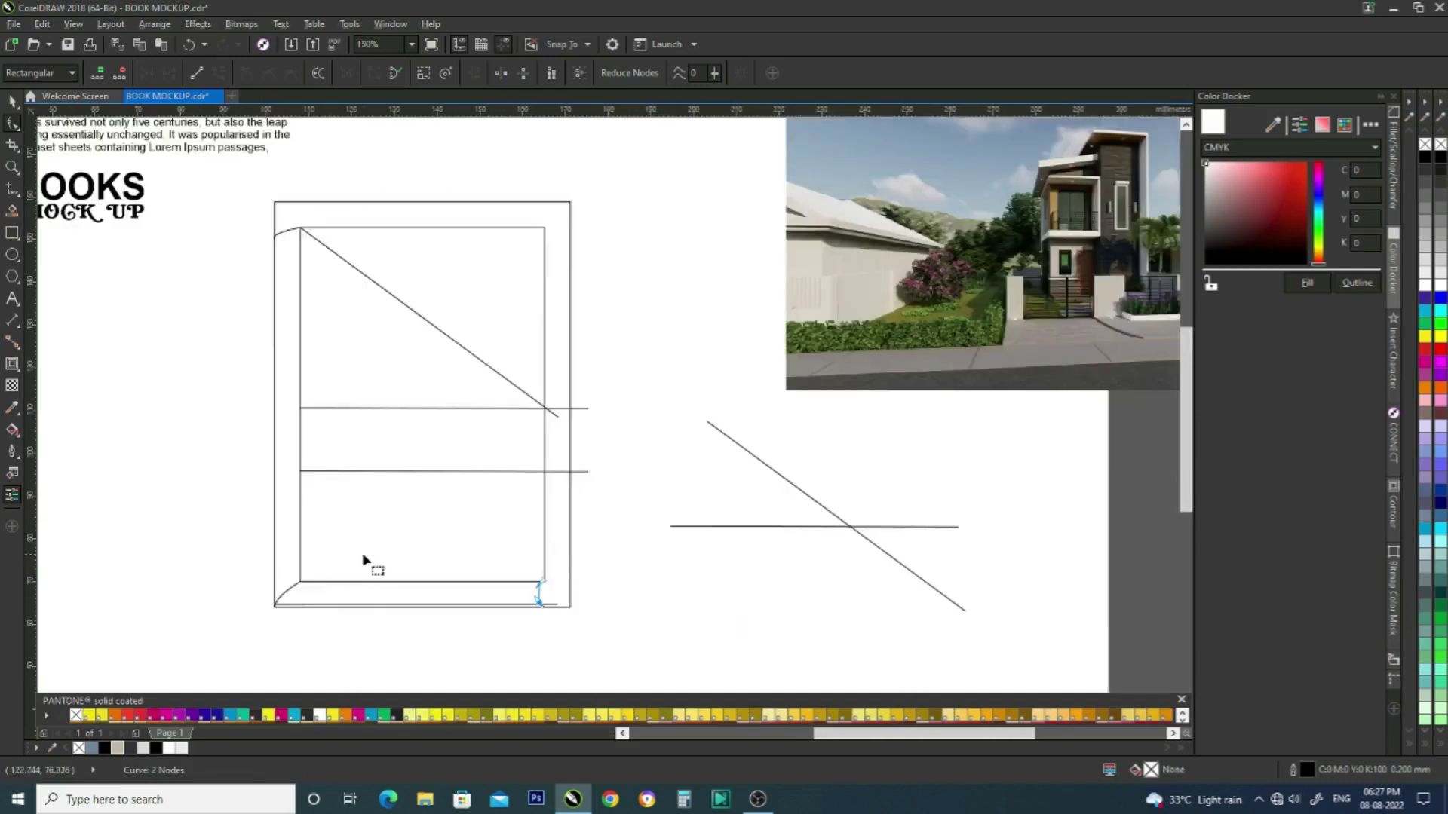
{"action": "left_click", "coordinate": [13, 103]}
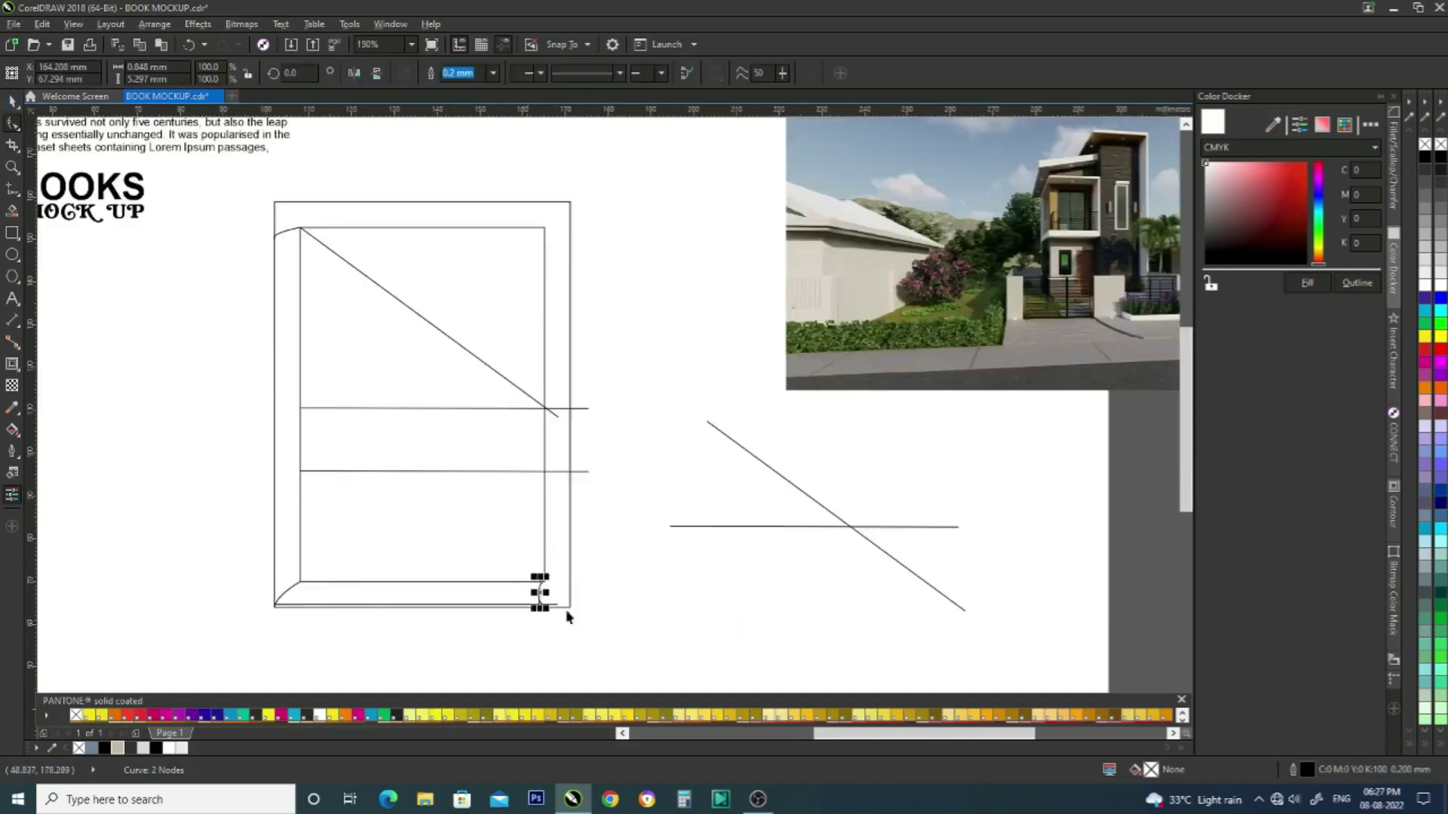
{"action": "left_click_drag", "start_coordinate": [617, 641], "coordinate": [191, 179]}
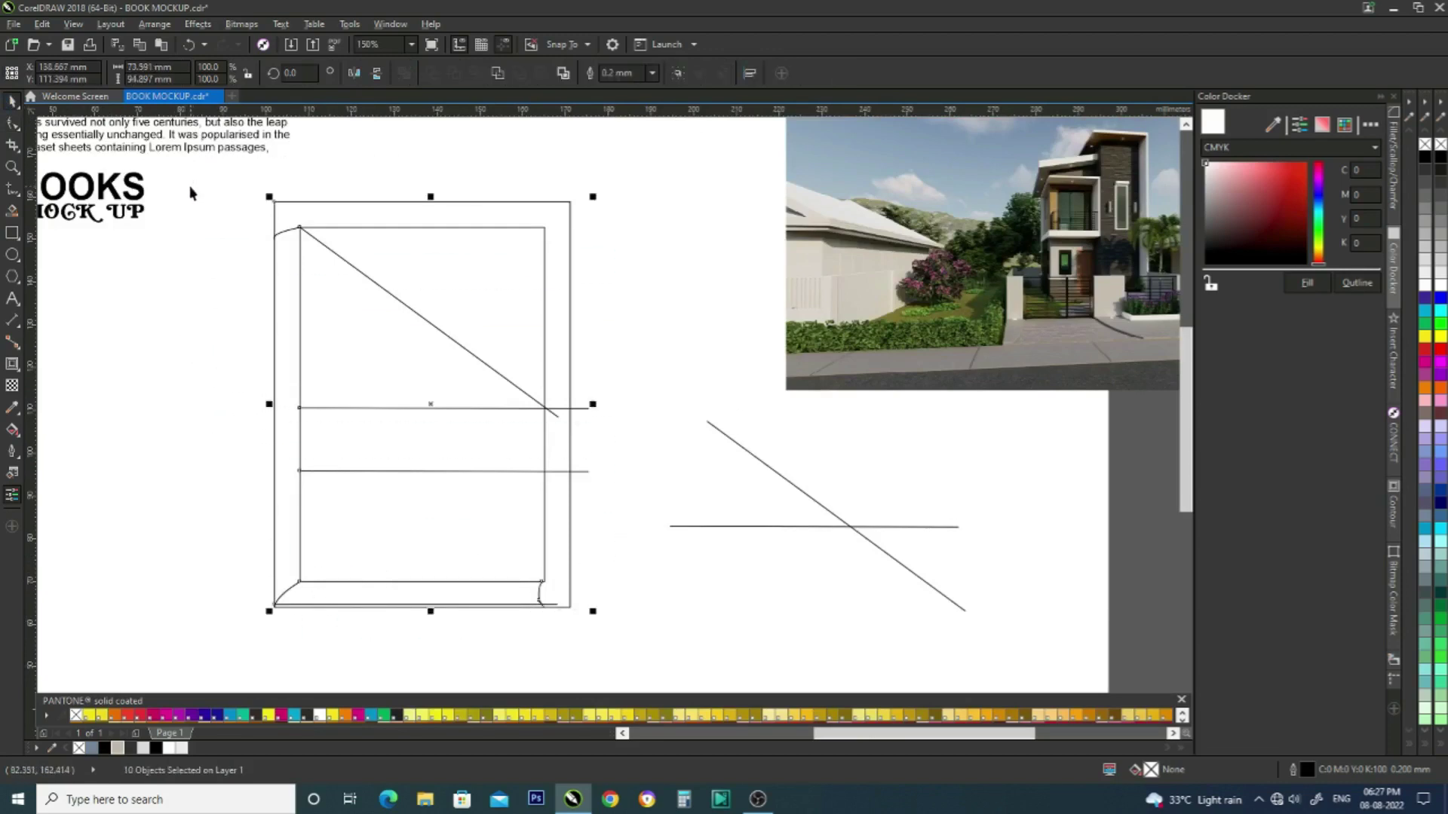
{"action": "key", "text": "ctrl+g"}
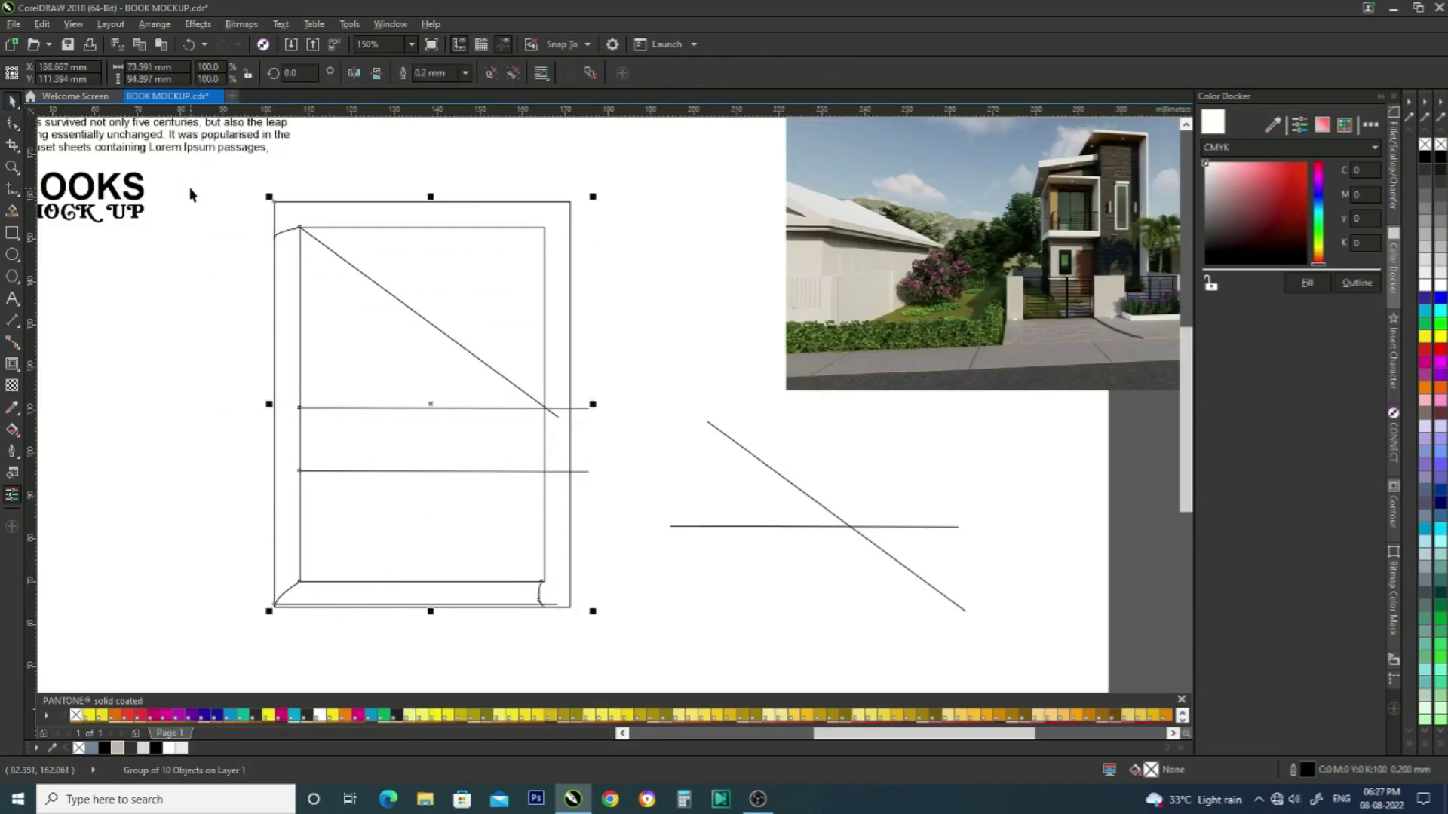
- Use Smart Fill with C40 M20 Y0 K40 and a hairline outline on the cover sections, spine, page edge and bottom strip
{"action": "left_click", "coordinate": [12, 211]}
{"action": "left_click", "coordinate": [68, 256]}
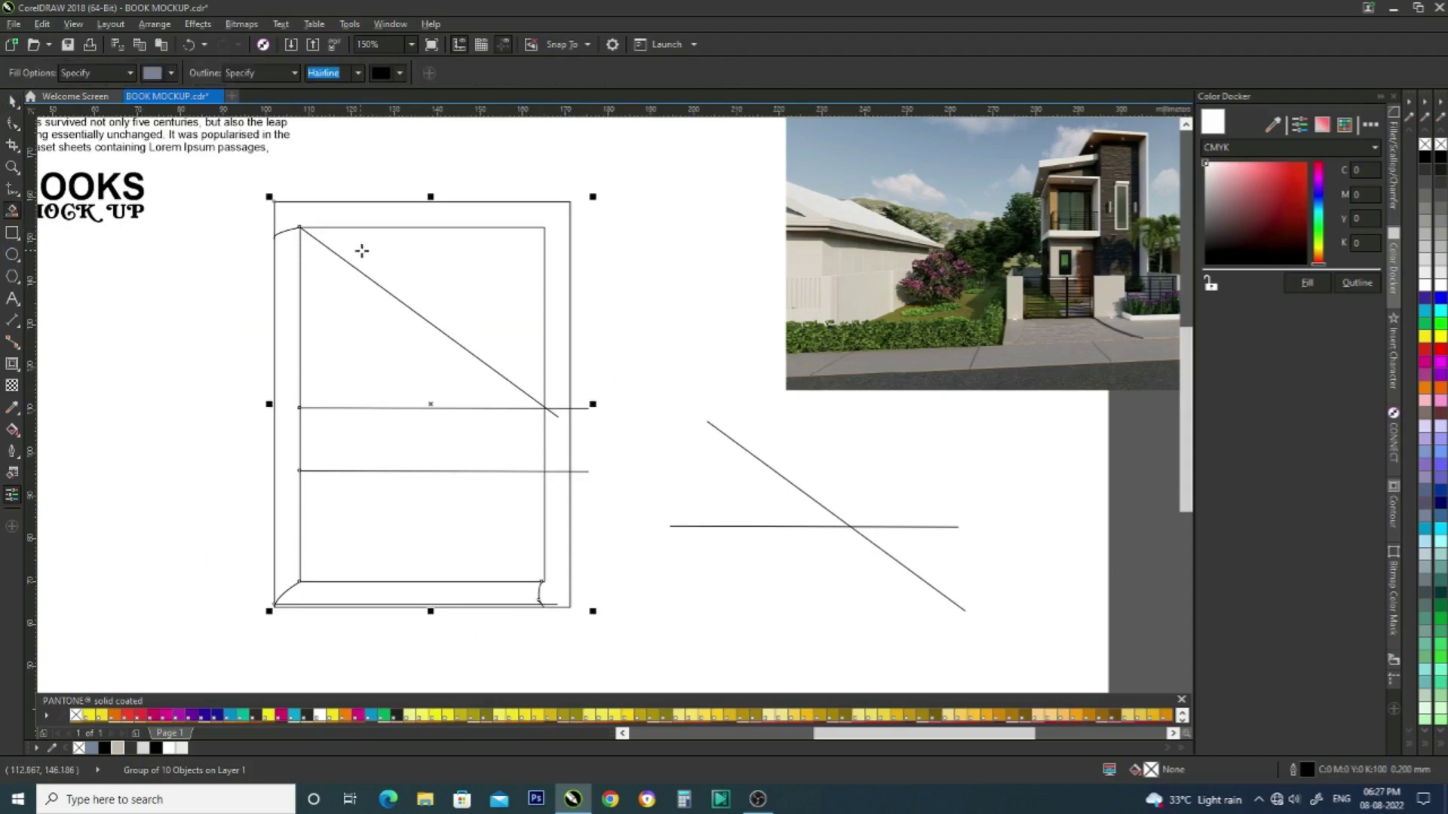
{"action": "left_click", "coordinate": [394, 249]}
{"action": "left_click", "coordinate": [355, 310]}
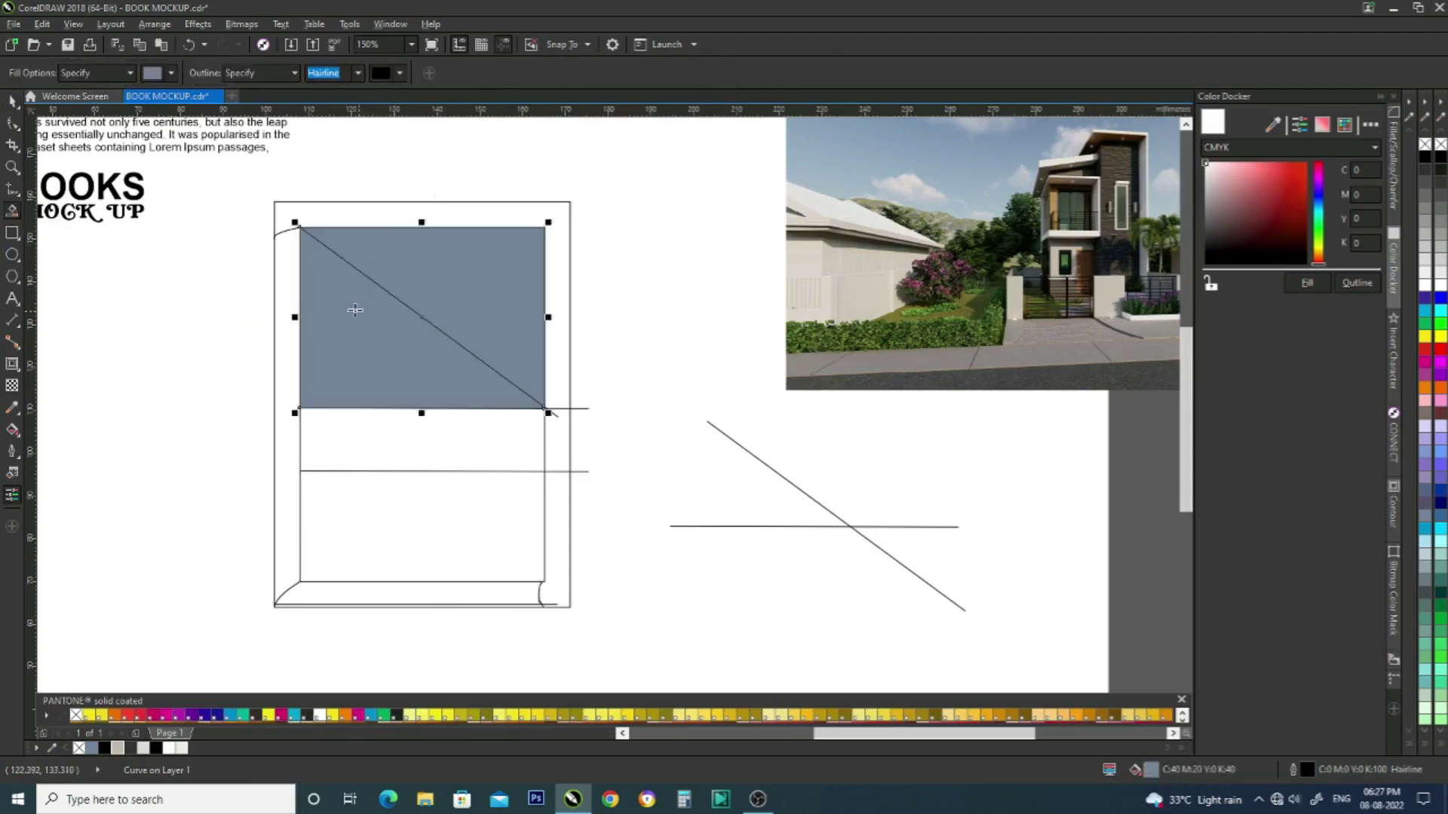
{"action": "left_click", "coordinate": [280, 300]}
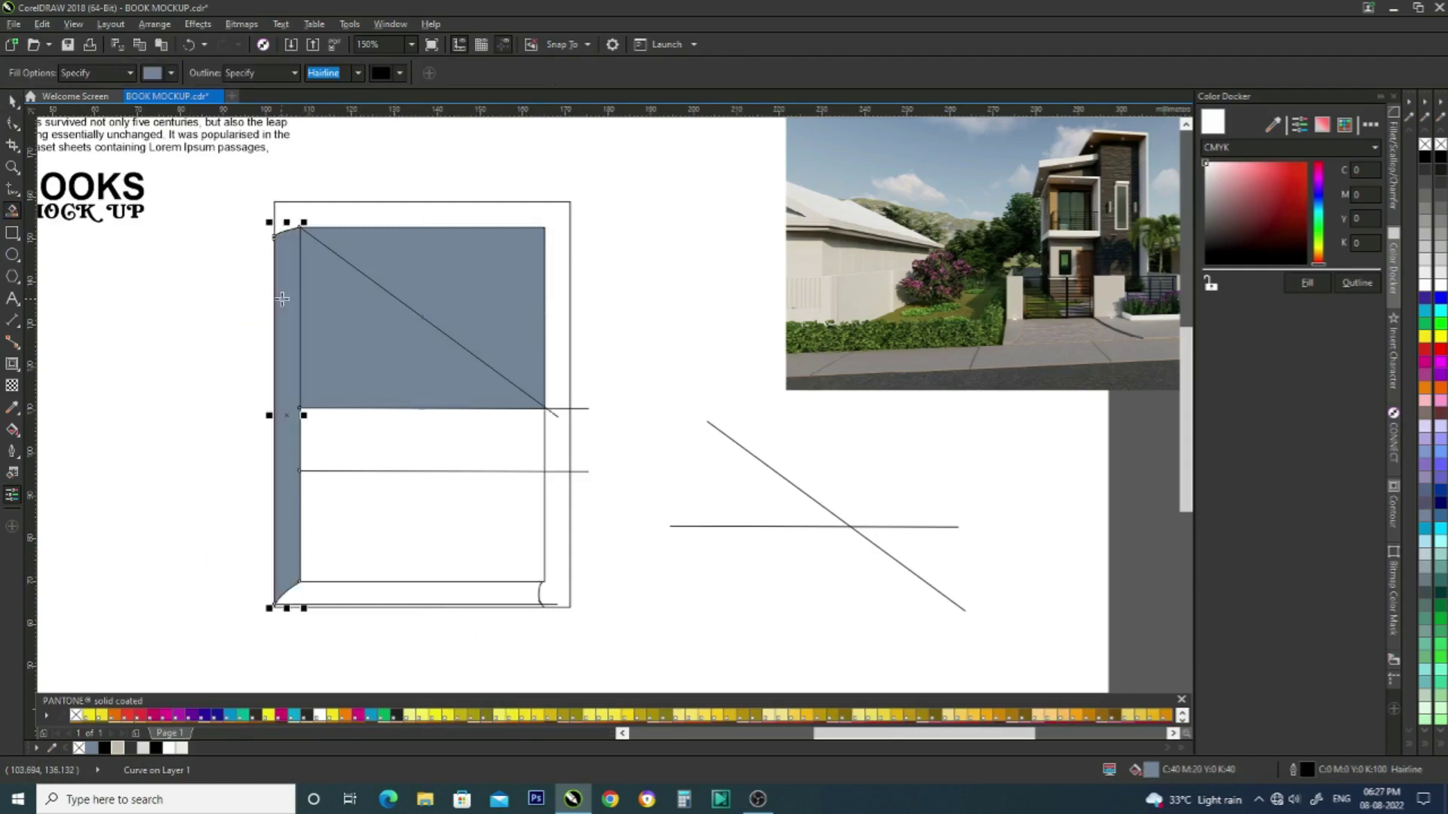
{"action": "left_click", "coordinate": [392, 438]}
{"action": "left_click", "coordinate": [425, 537]}
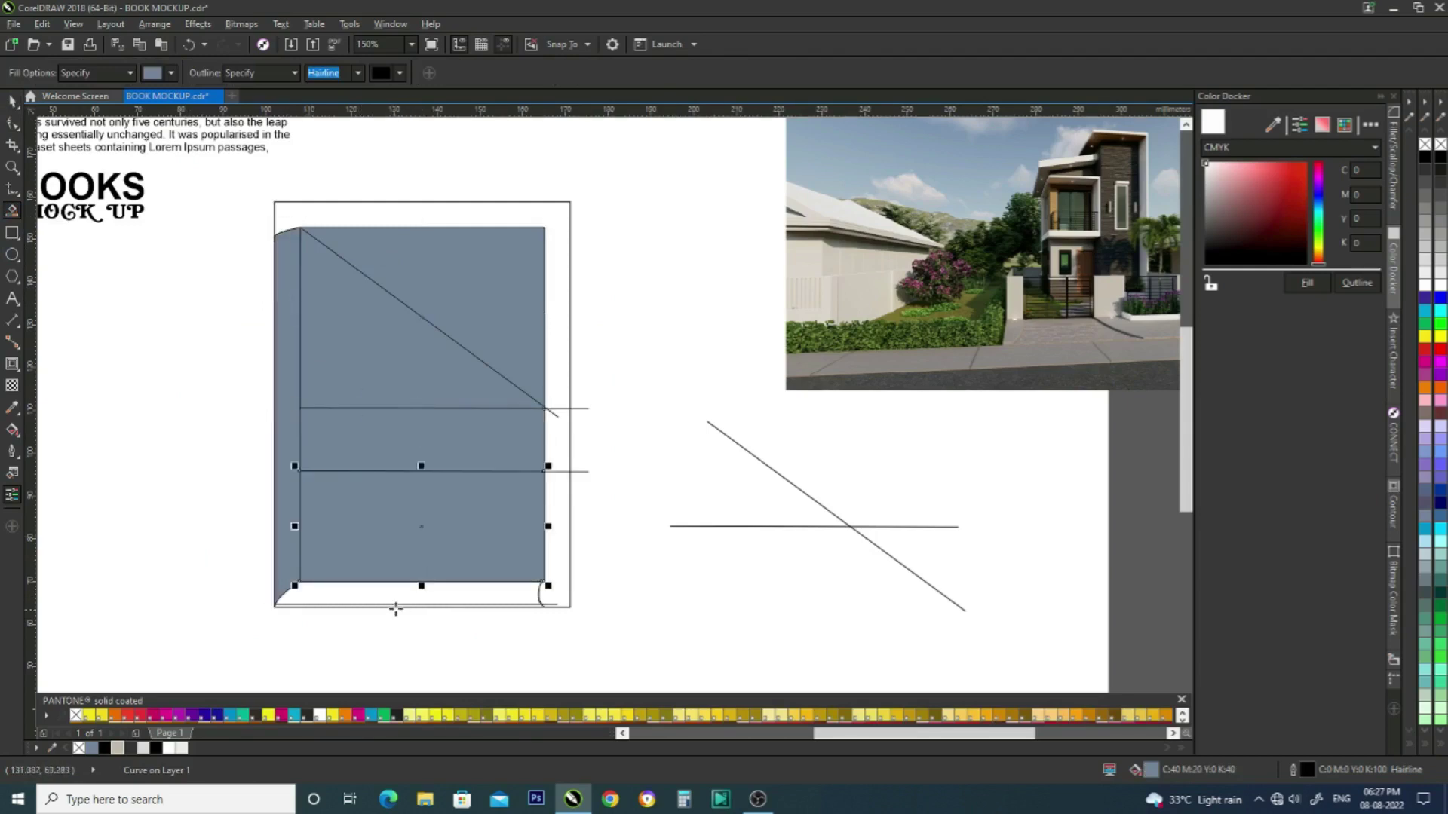
{"action": "scroll", "coordinate": [385, 594], "scroll_direction": "up", "scroll_amount": 2}
- Delete the grouped construction outline and the leftover short slanted line at the page edge's lower end, keeping the filled shapes
{"action": "key", "text": "space"}
{"action": "scroll", "coordinate": [383, 596], "scroll_direction": "up", "scroll_amount": 4}
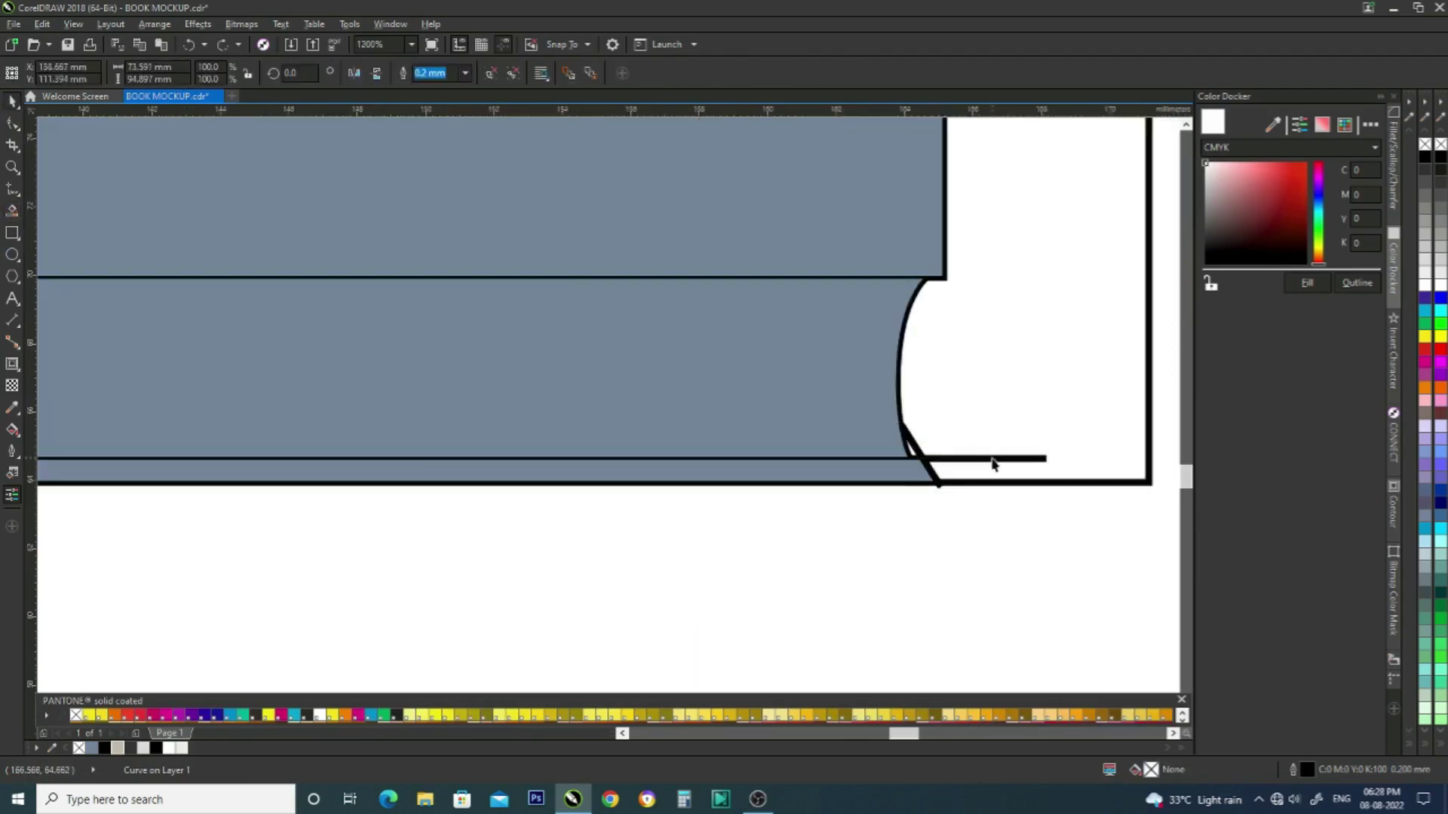
{"action": "key", "text": "Delete"}
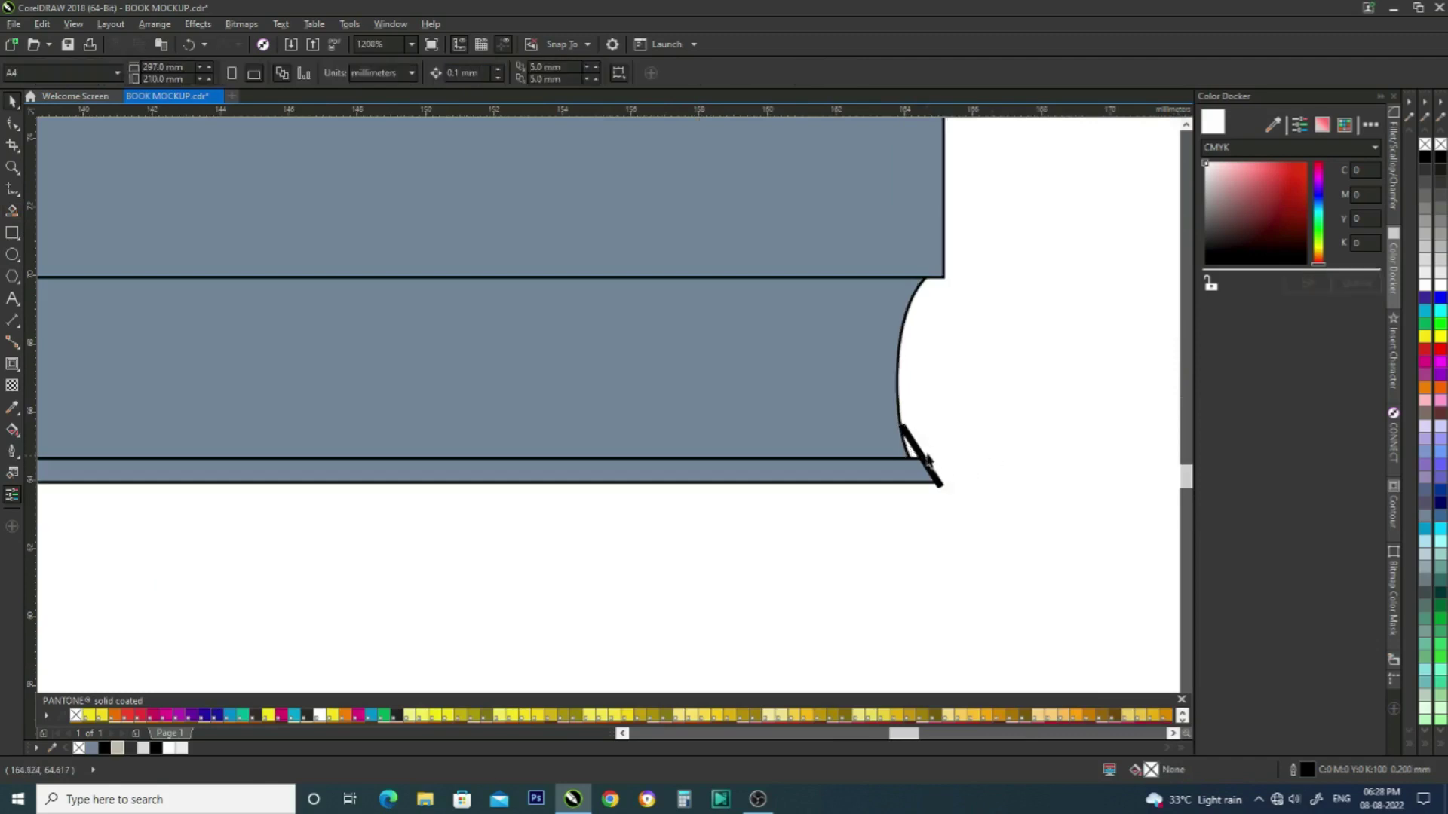
{"action": "left_click", "coordinate": [910, 447]}
{"action": "key", "text": "Delete"}
{"action": "scroll", "coordinate": [921, 467], "scroll_direction": "up", "scroll_amount": 1}
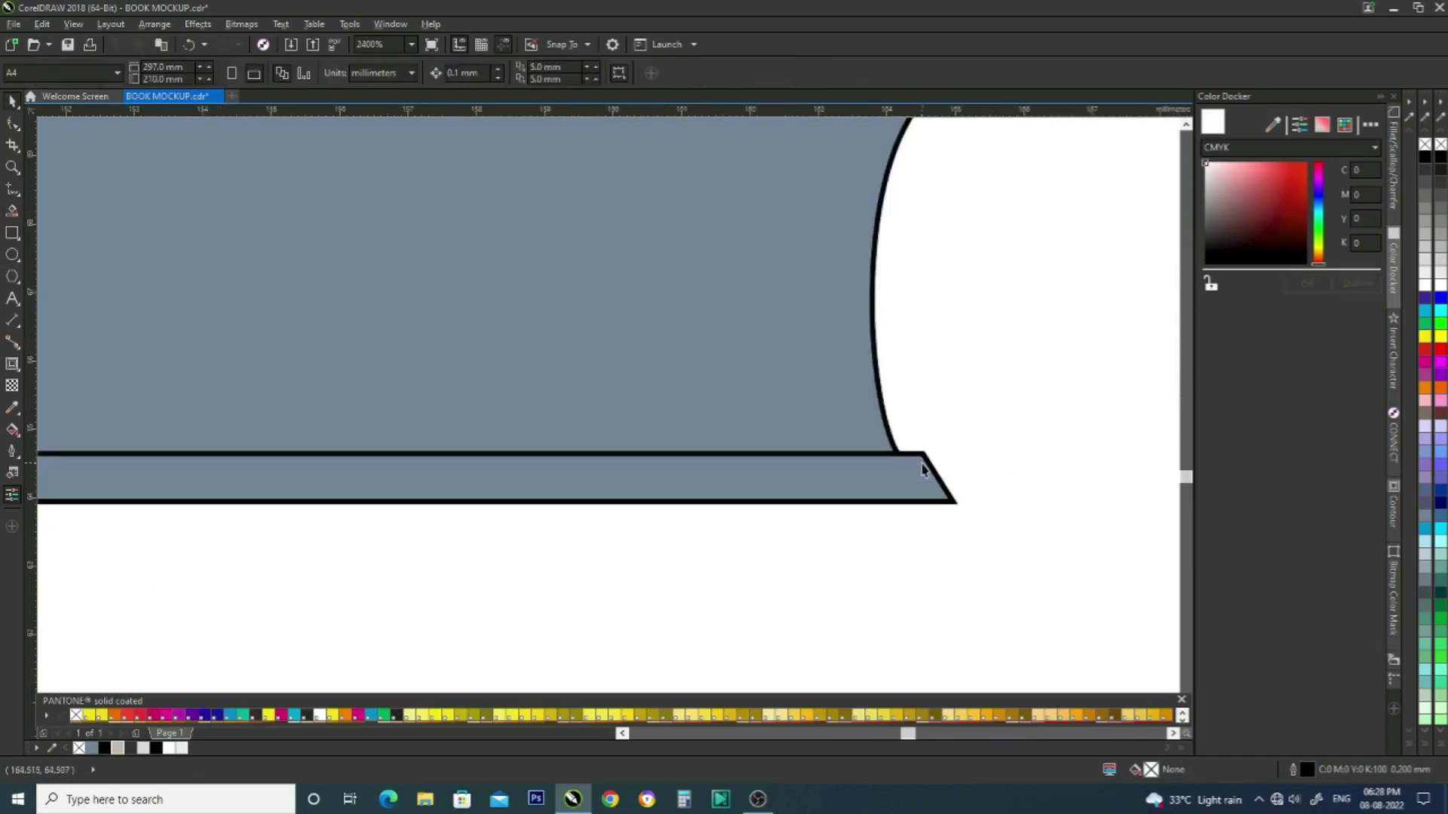
- Draw a slanted line about 1.1 × 1.7 mm from the bottom strip's lower-right corner up to the page-edge curve
{"action": "left_click", "coordinate": [12, 189]}
{"action": "scroll", "coordinate": [947, 432], "scroll_direction": "up", "scroll_amount": 1}
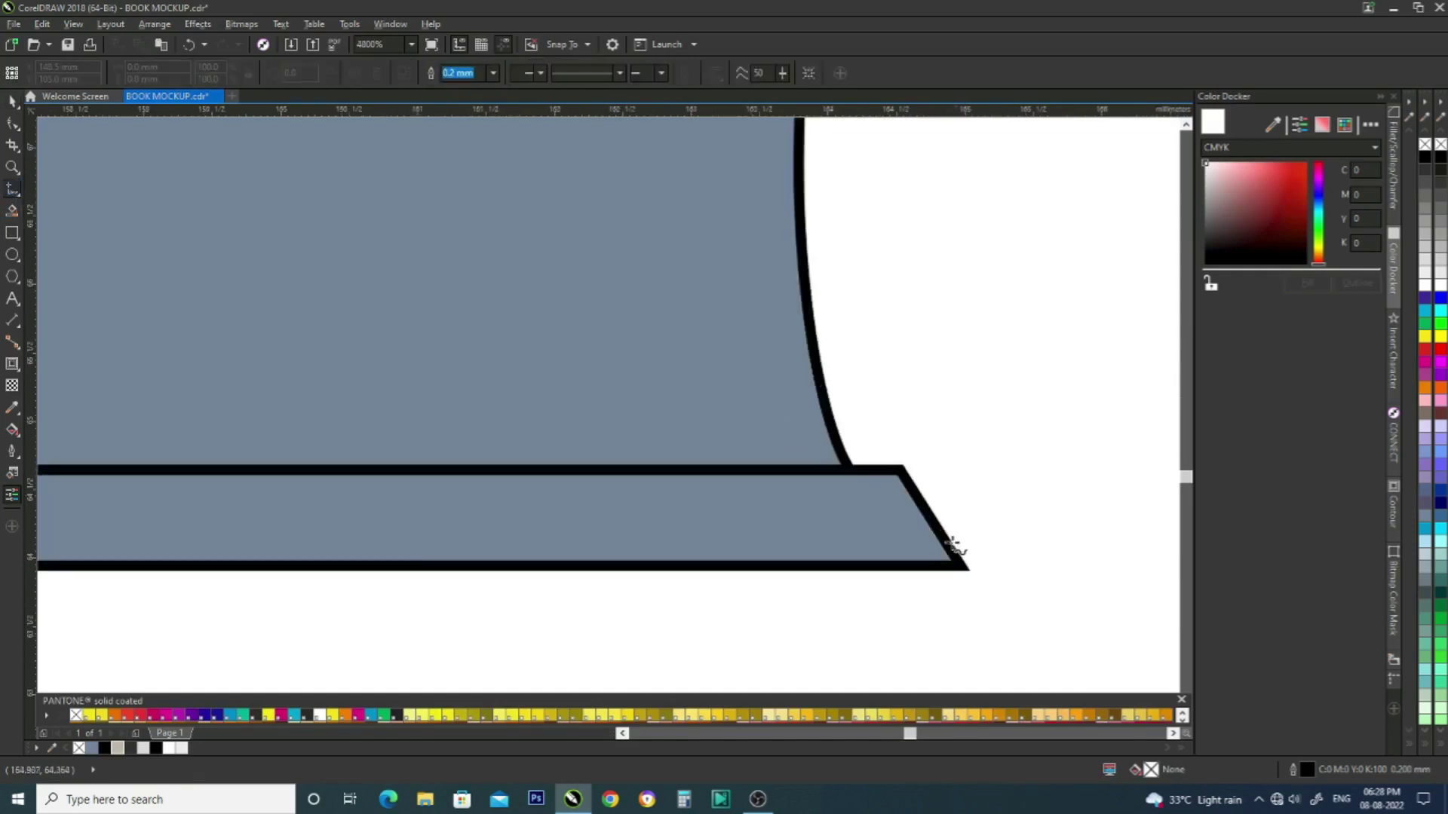
{"action": "left_click", "coordinate": [960, 562]}
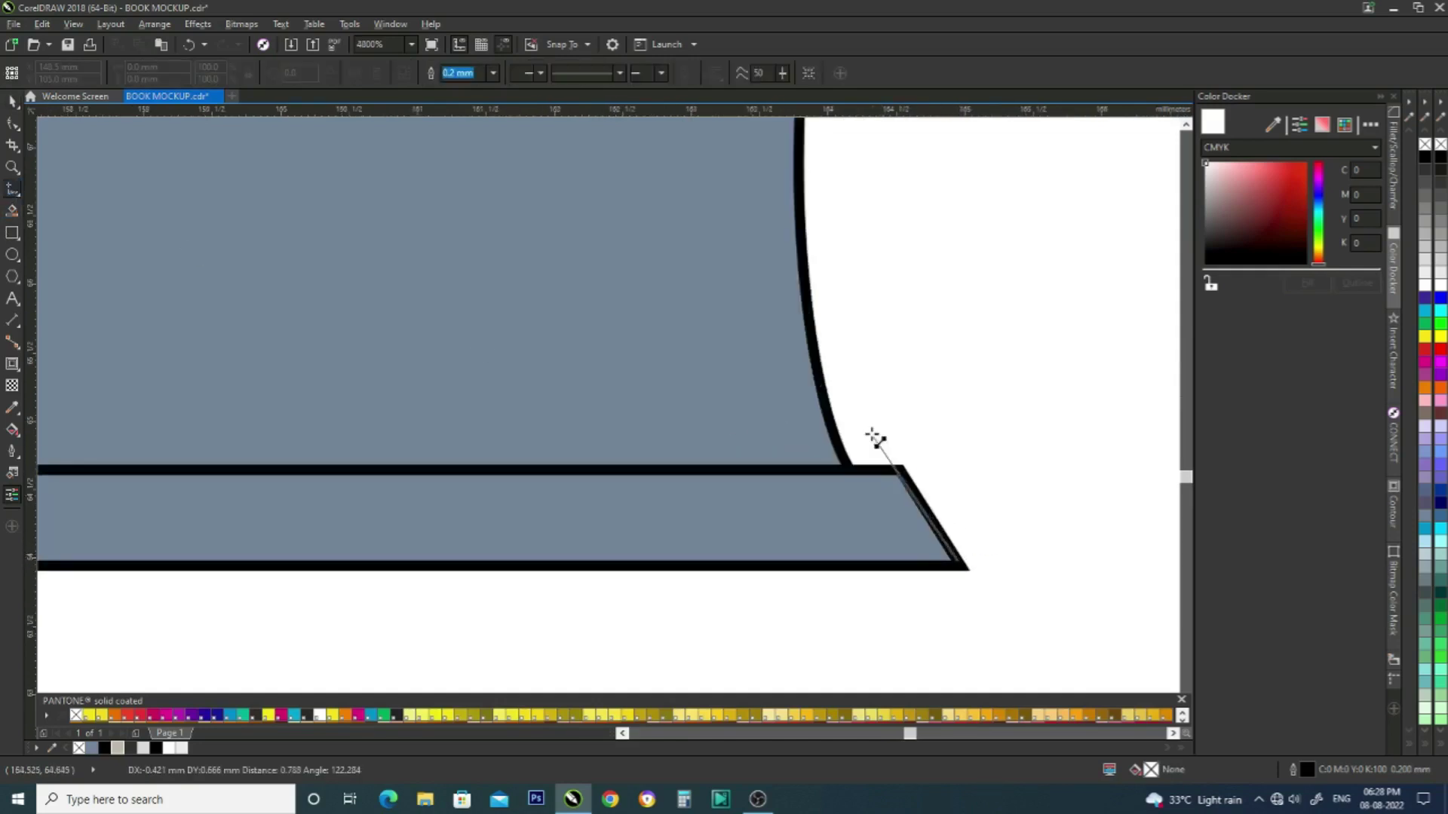
{"action": "left_click", "coordinate": [803, 325]}
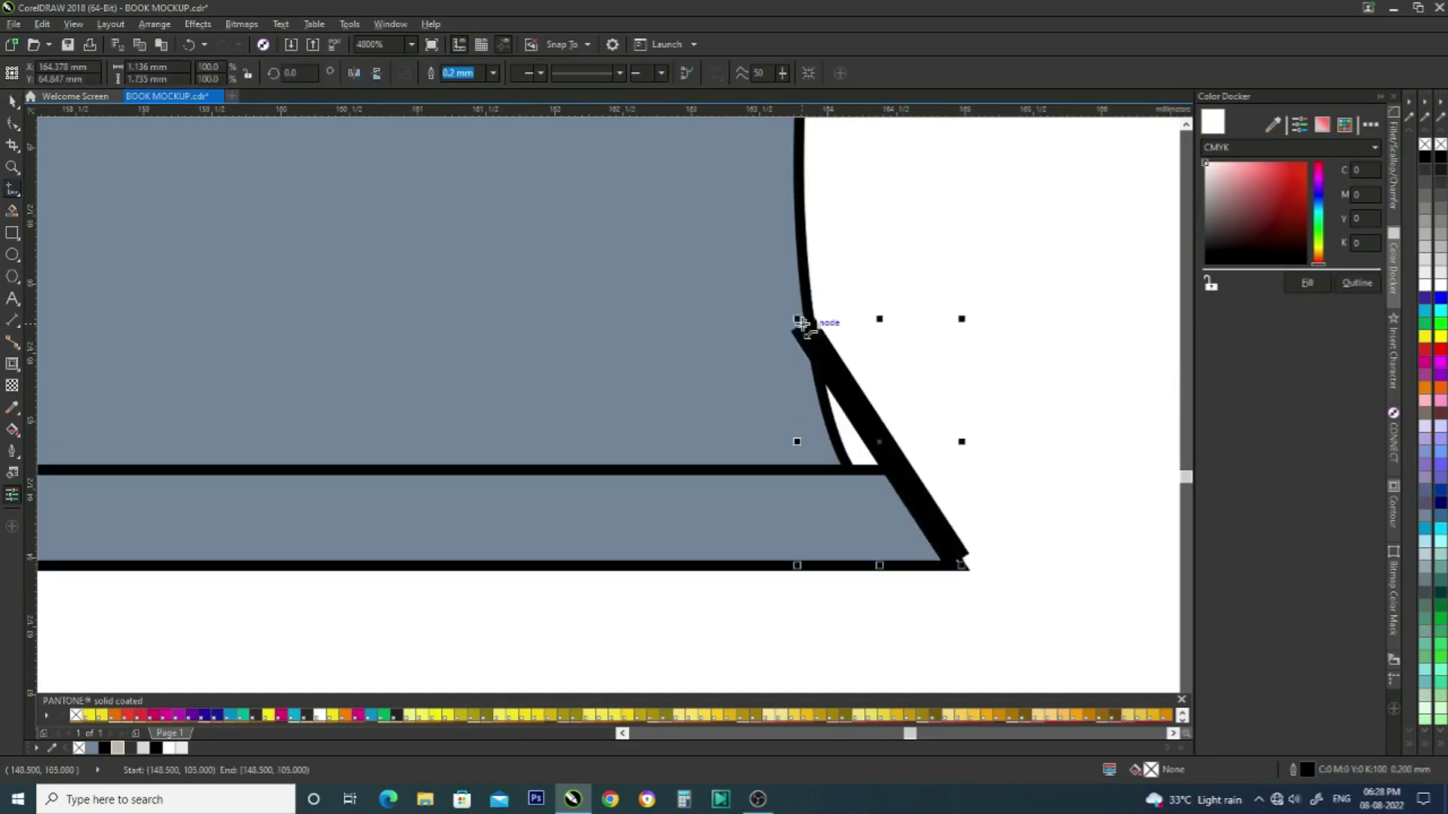
- Smart Fill the small gap between the page-edge curve and the slanted line, and delete the slanted line
{"action": "left_click", "coordinate": [13, 214]}
{"action": "left_click", "coordinate": [846, 439]}
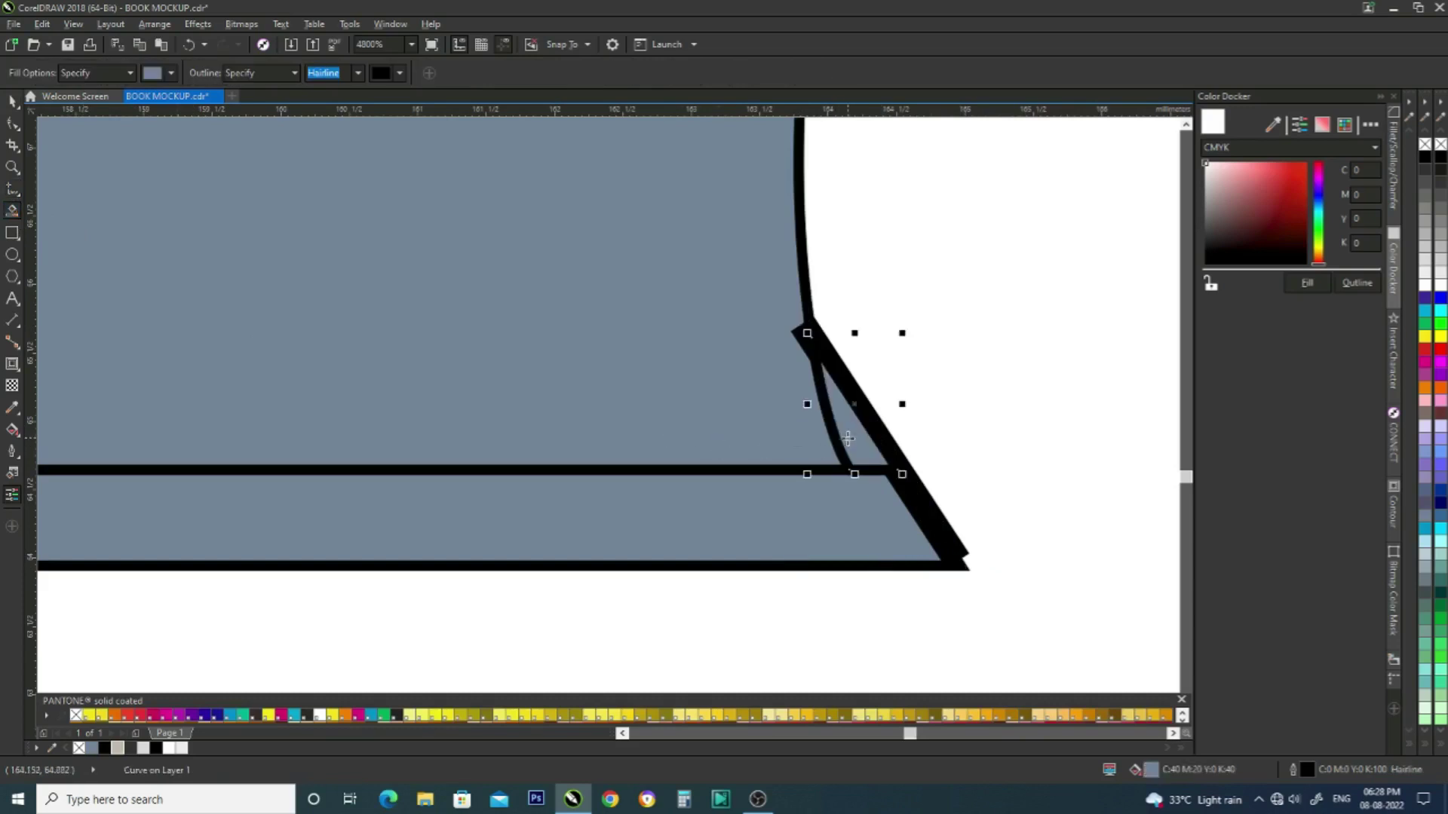
{"action": "key", "text": "space"}
{"action": "key", "text": "Escape"}
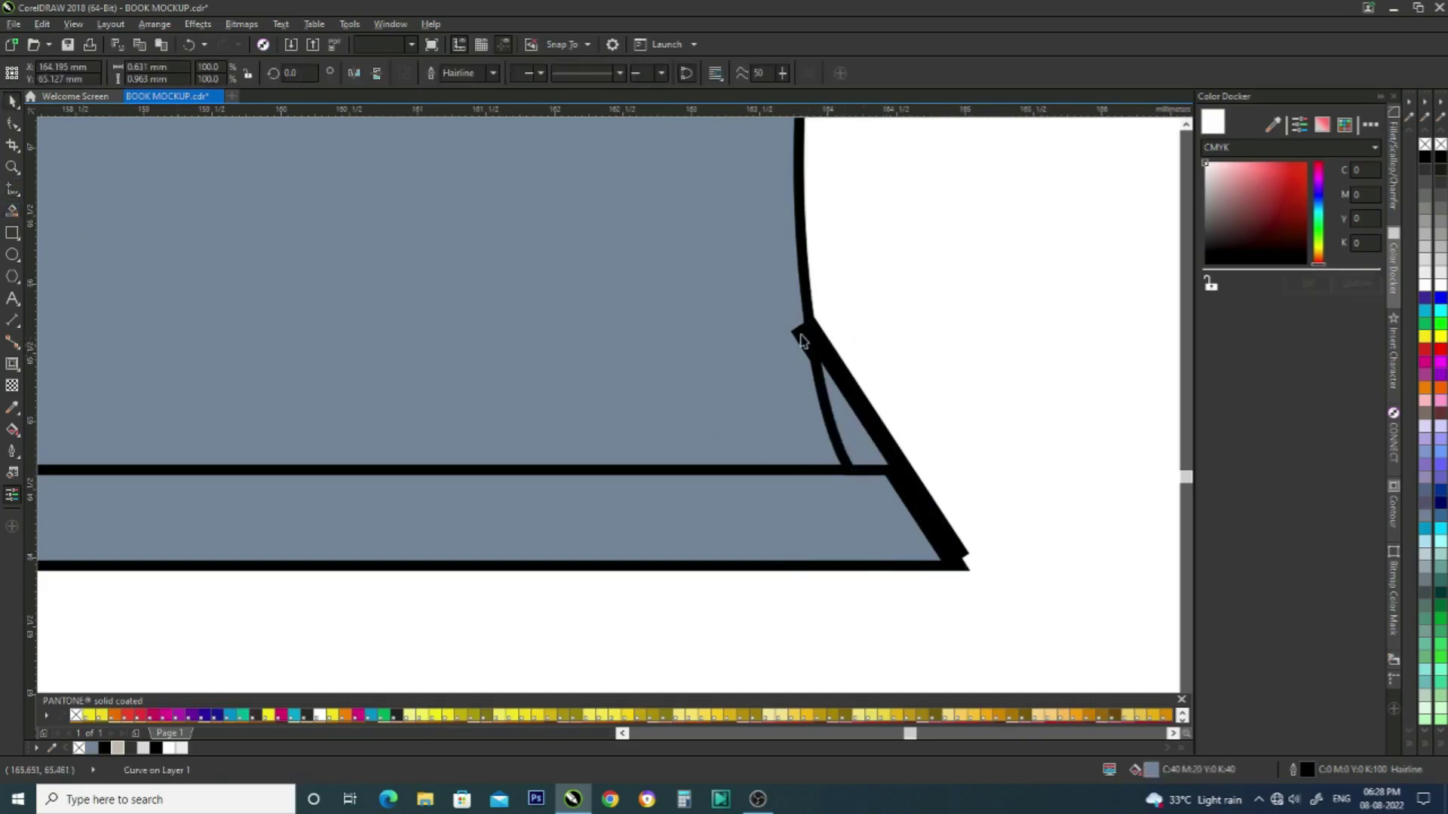
{"action": "left_click", "coordinate": [799, 335]}
{"action": "key", "text": "Delete"}
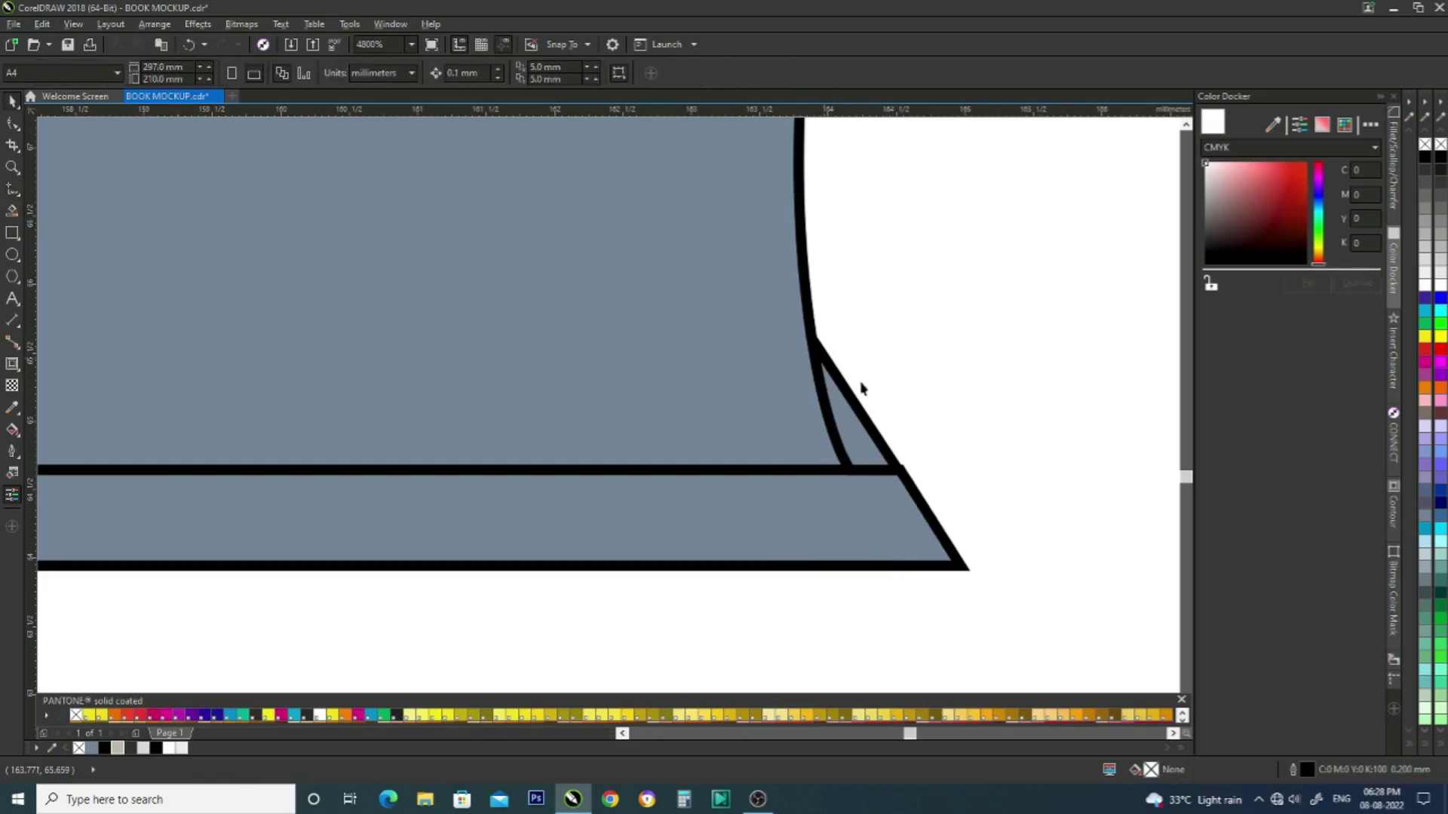
- Weld the small filled corner piece to the thin bottom strip of the book
{"action": "scroll", "coordinate": [961, 463], "scroll_direction": "down", "scroll_amount": 2}
{"action": "left_click", "coordinate": [939, 459]}
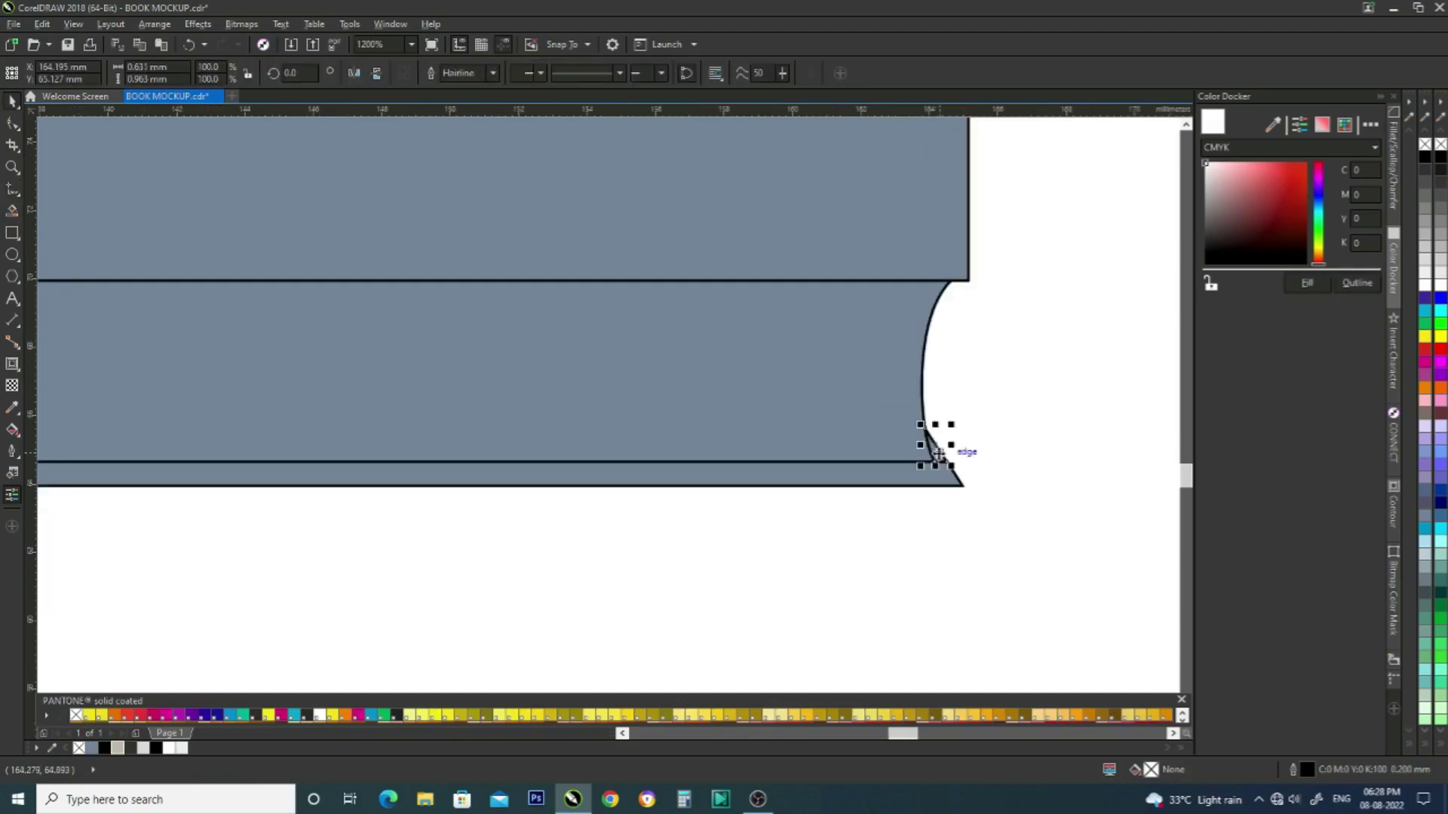
{"action": "left_click", "coordinate": [859, 475], "text": "shift"}
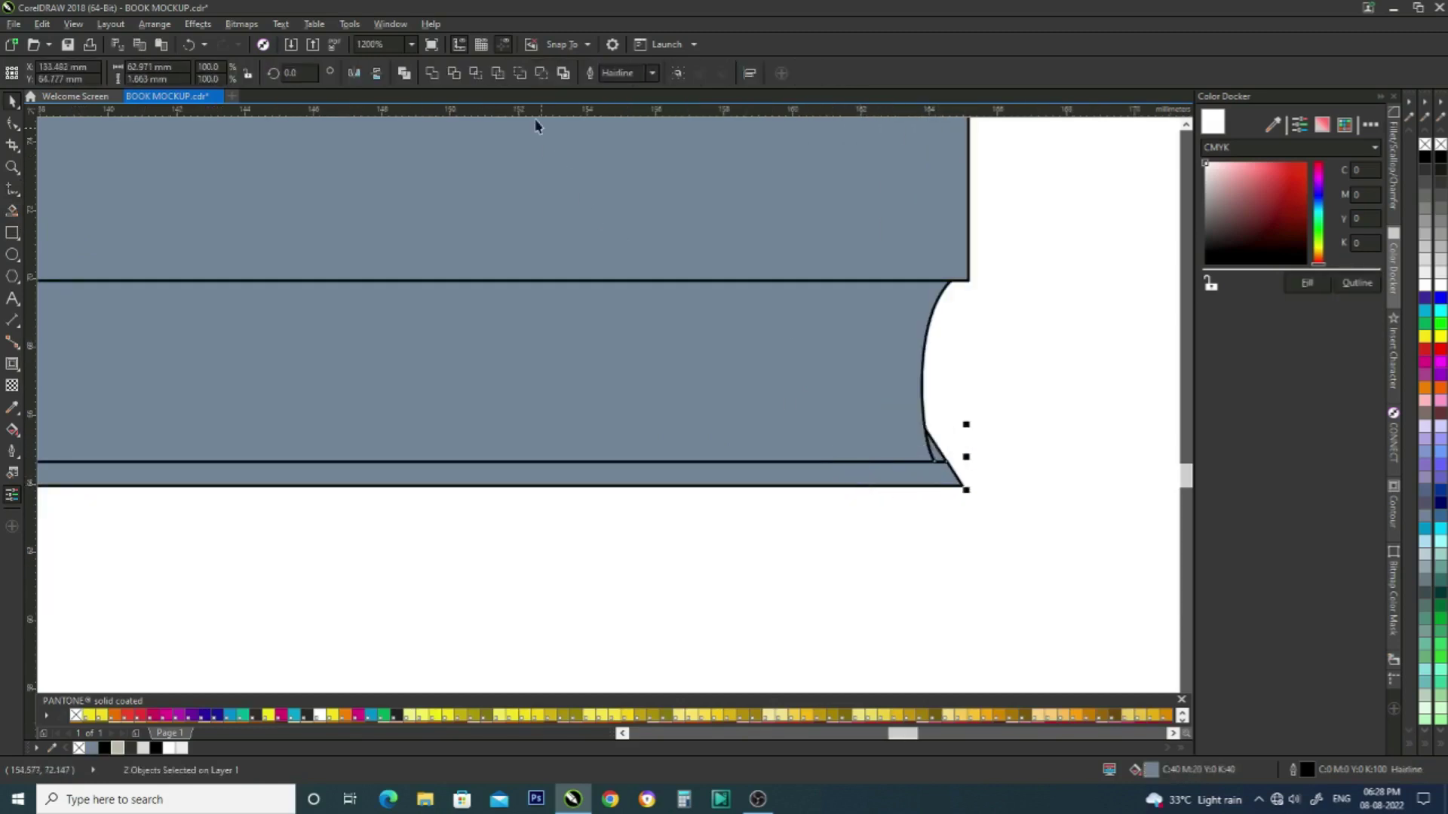
{"action": "left_click", "coordinate": [432, 72]}
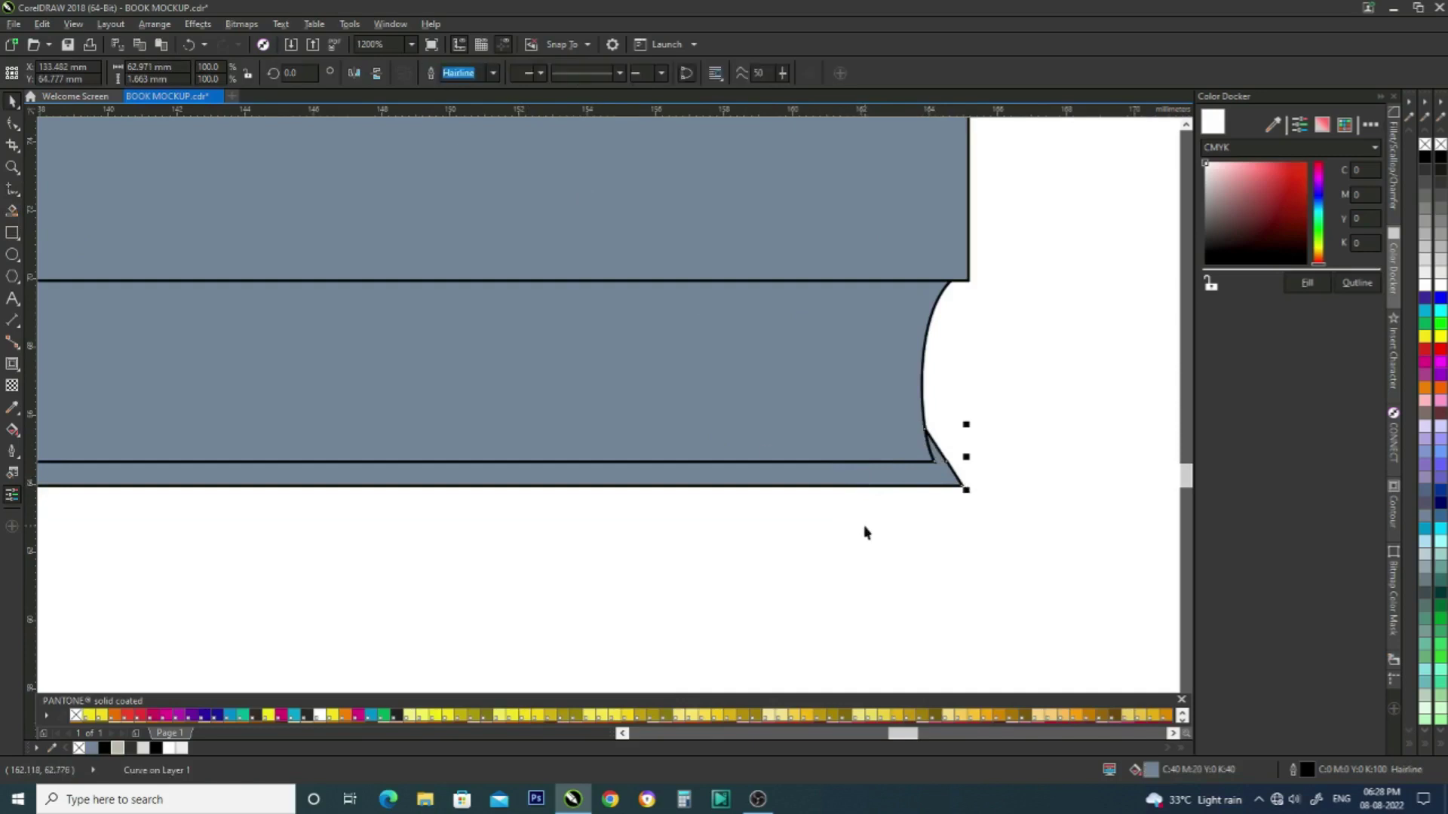
- Sample the beige swatch (C23 M22 Y33 K6) and apply it to the cover's upper-right triangle and middle band
{"action": "scroll", "coordinate": [865, 533], "scroll_direction": "down", "scroll_amount": 4}
{"action": "scroll", "coordinate": [693, 534], "scroll_direction": "down", "scroll_amount": 2}
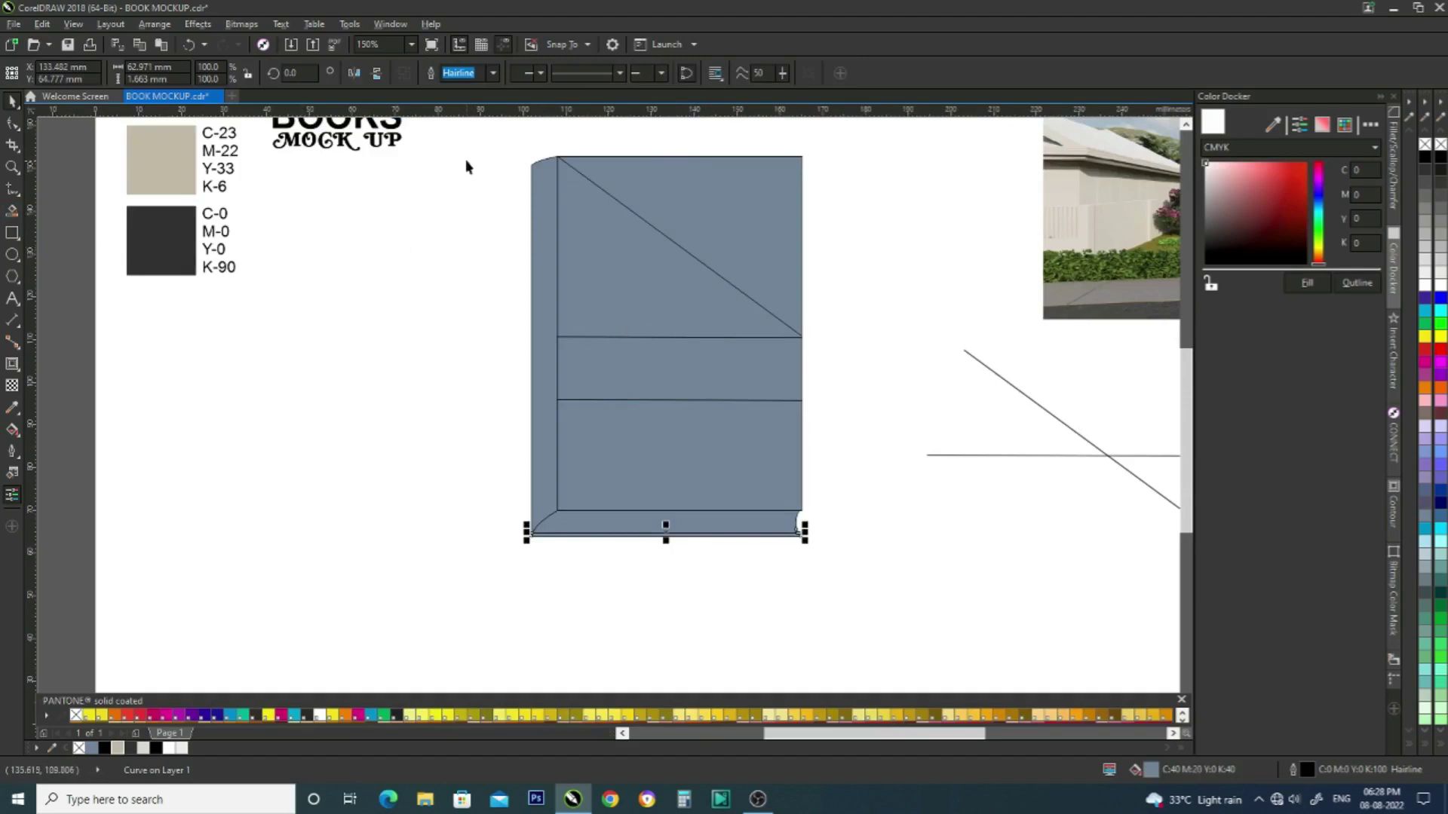
{"action": "left_click", "coordinate": [13, 408]}
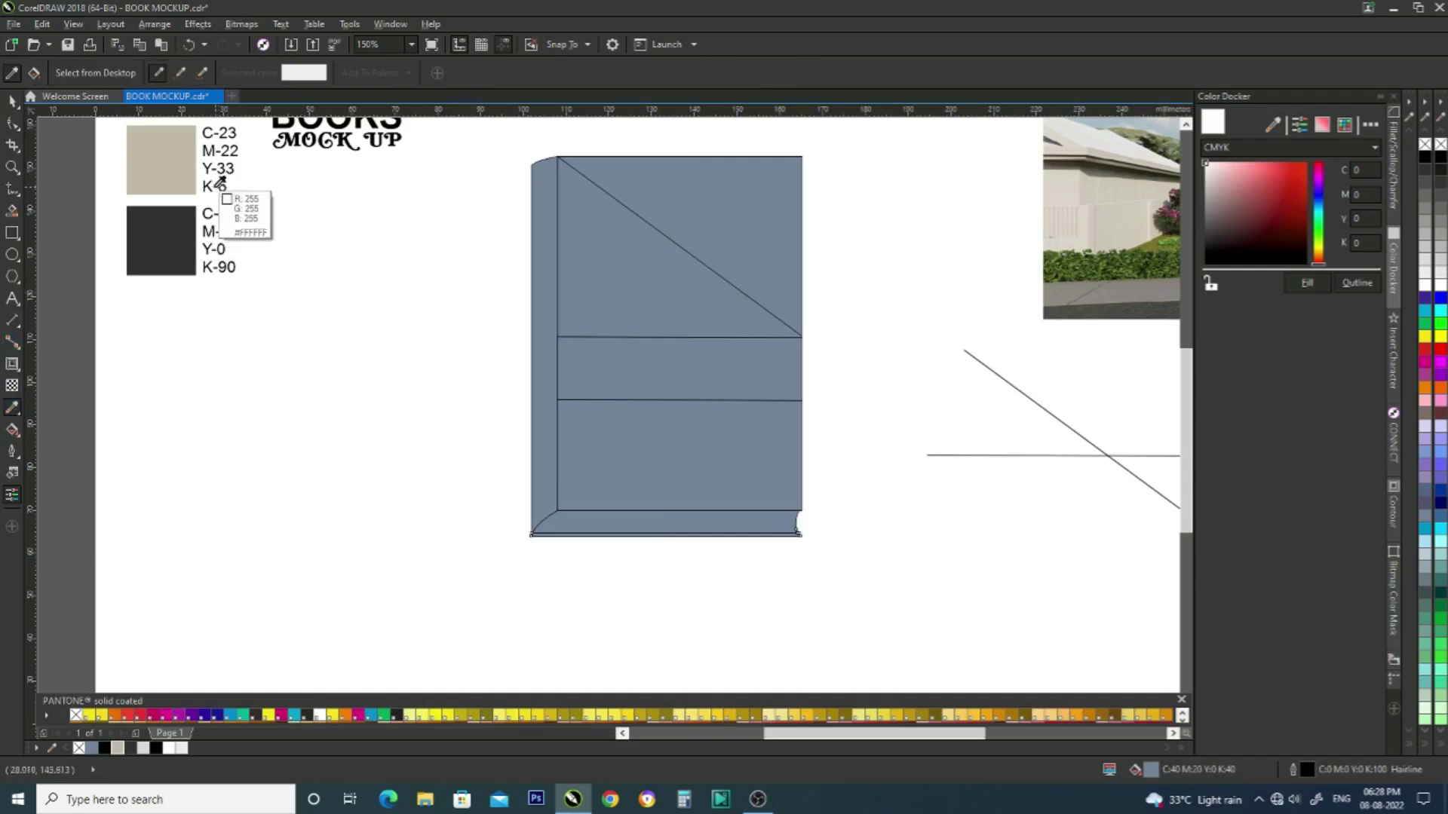
{"action": "left_click", "coordinate": [154, 144]}
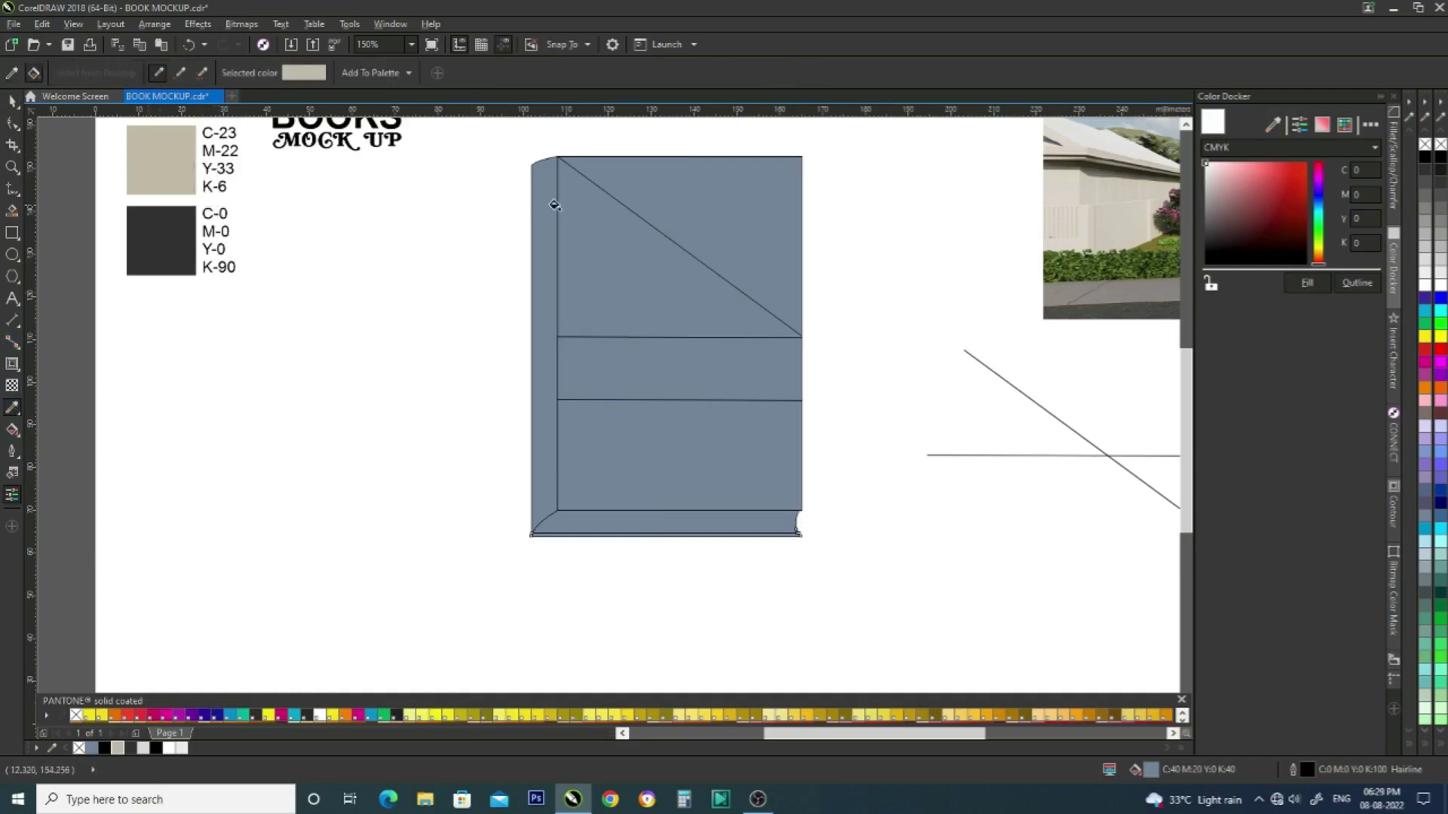
{"action": "left_click", "coordinate": [708, 214]}
{"action": "left_click", "coordinate": [632, 370]}
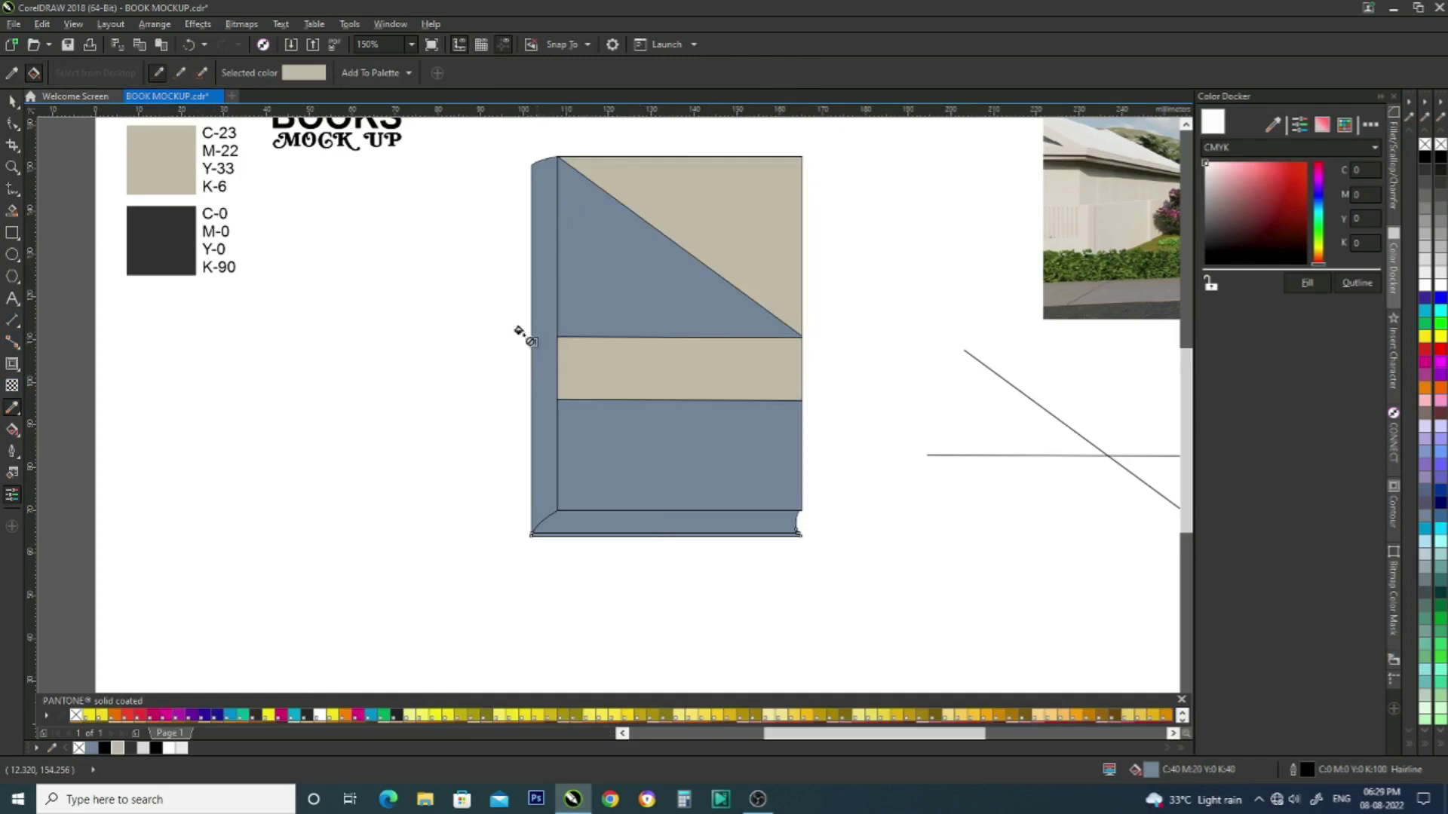
- Sample the K90 dark swatch and apply it to the spine, the triangle below the diagonal, the lower cover section and the bottom strip
{"action": "key", "text": "shift"}
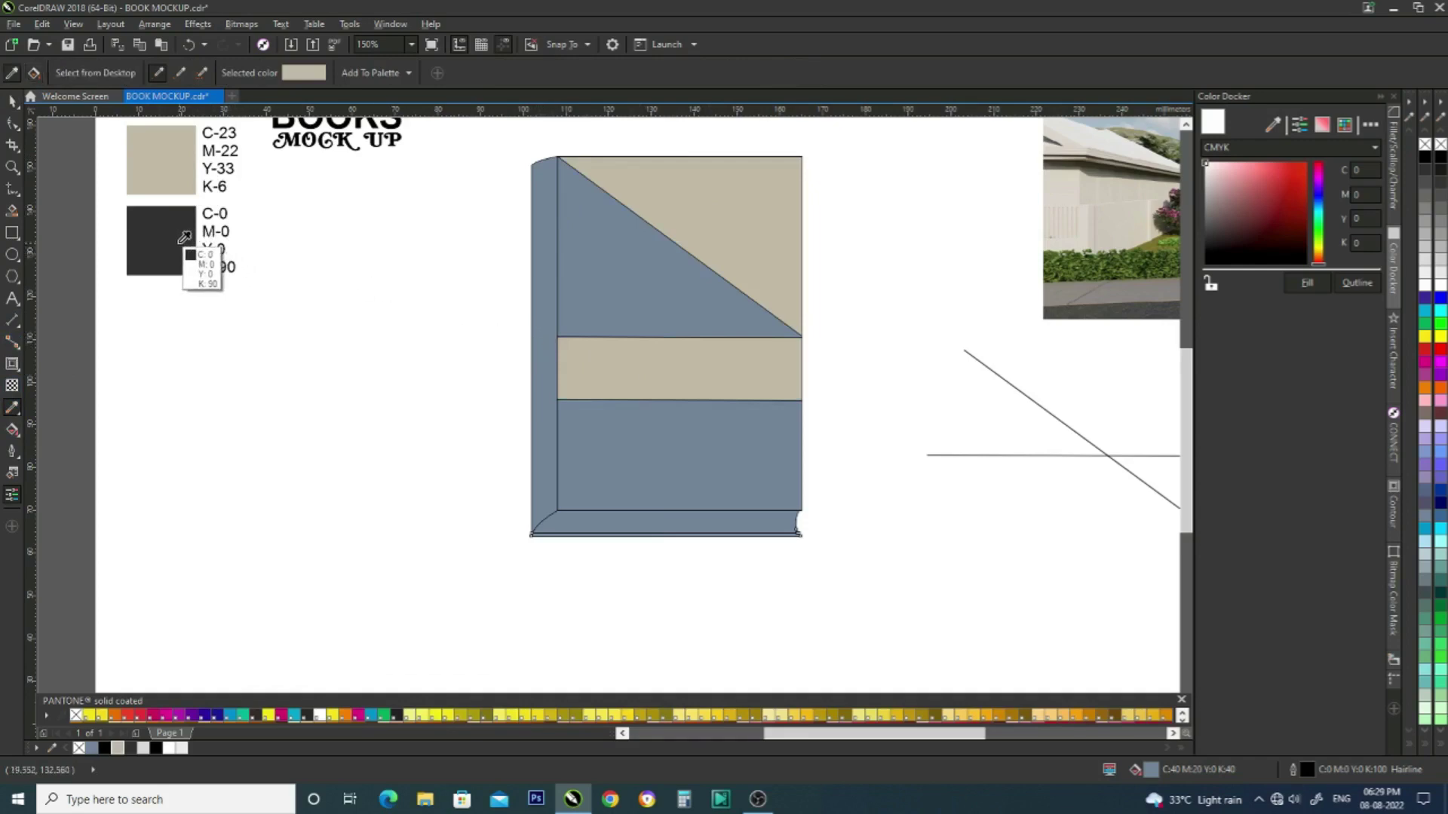
{"action": "left_click", "coordinate": [184, 238]}
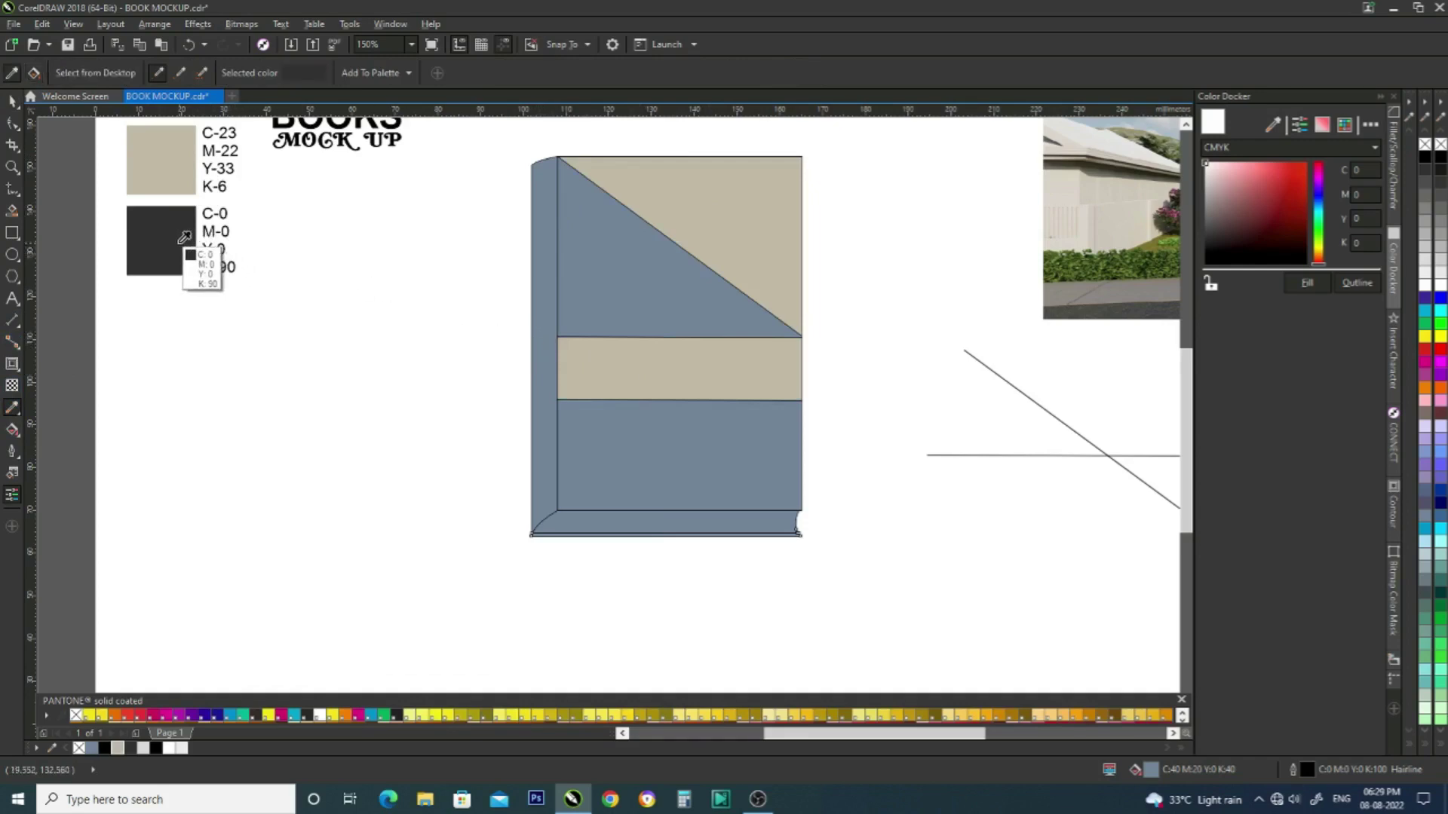
{"action": "left_click", "coordinate": [543, 228]}
{"action": "left_click", "coordinate": [635, 273]}
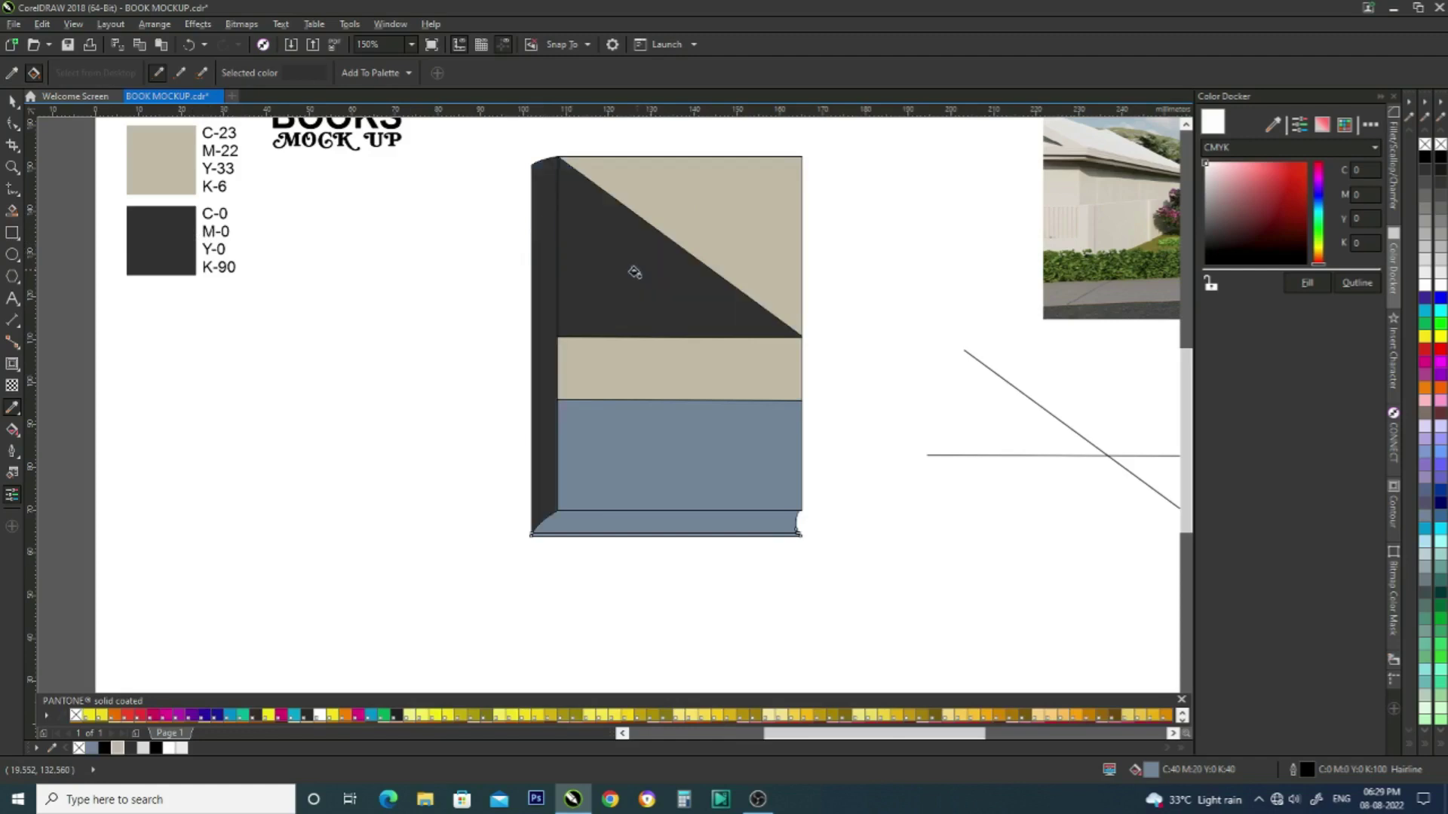
{"action": "left_click", "coordinate": [652, 456]}
{"action": "scroll", "coordinate": [656, 547], "scroll_direction": "up", "scroll_amount": 5}
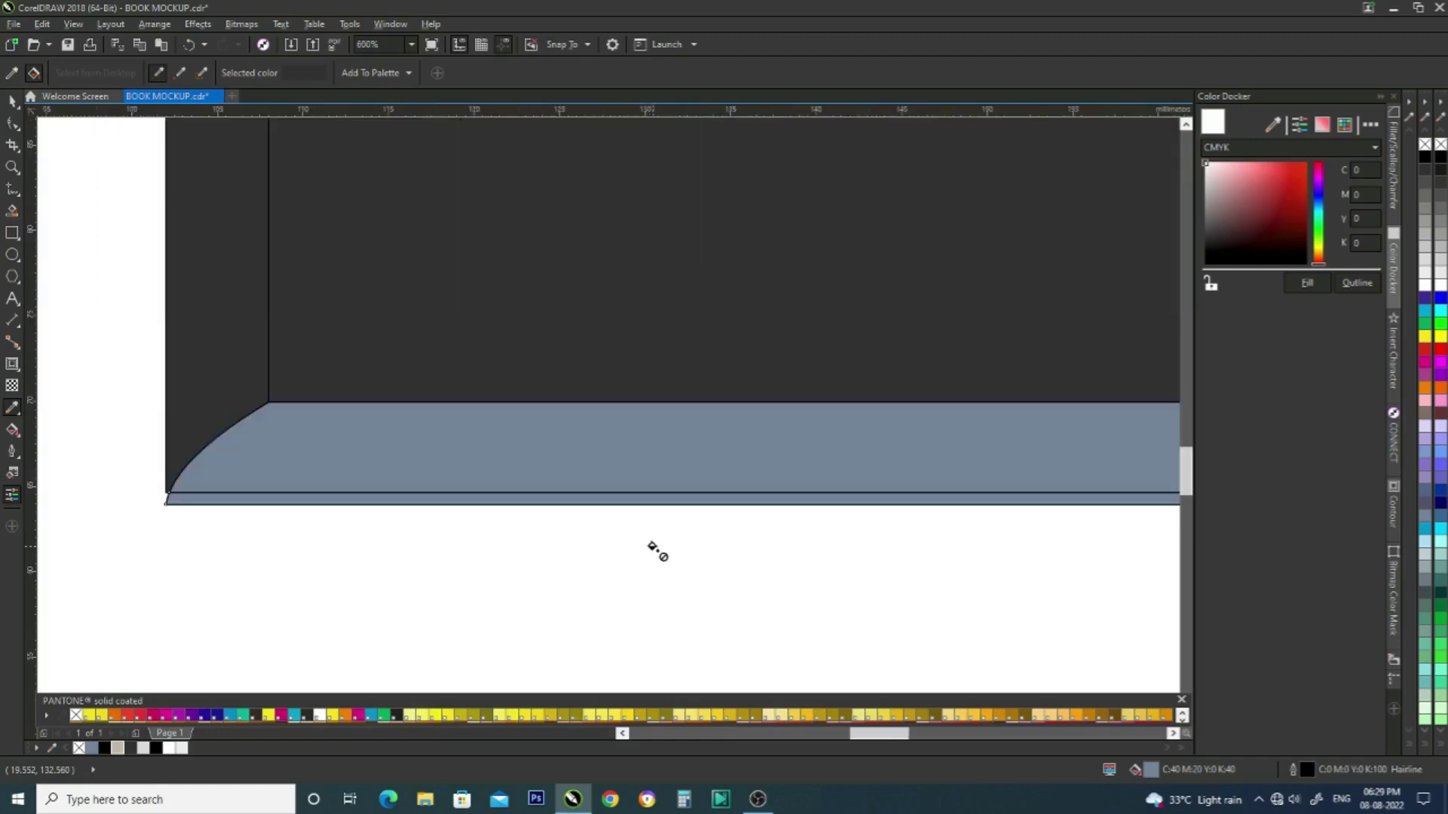
{"action": "scroll", "coordinate": [345, 486], "scroll_direction": "up", "scroll_amount": 2}
{"action": "left_click", "coordinate": [374, 511]}
{"action": "scroll", "coordinate": [461, 507], "scroll_direction": "down", "scroll_amount": 2}
- Move the spine's bottom-left corner node down to the bottom strip's lower-left corner with the Shape tool
{"action": "left_click", "coordinate": [13, 101]}
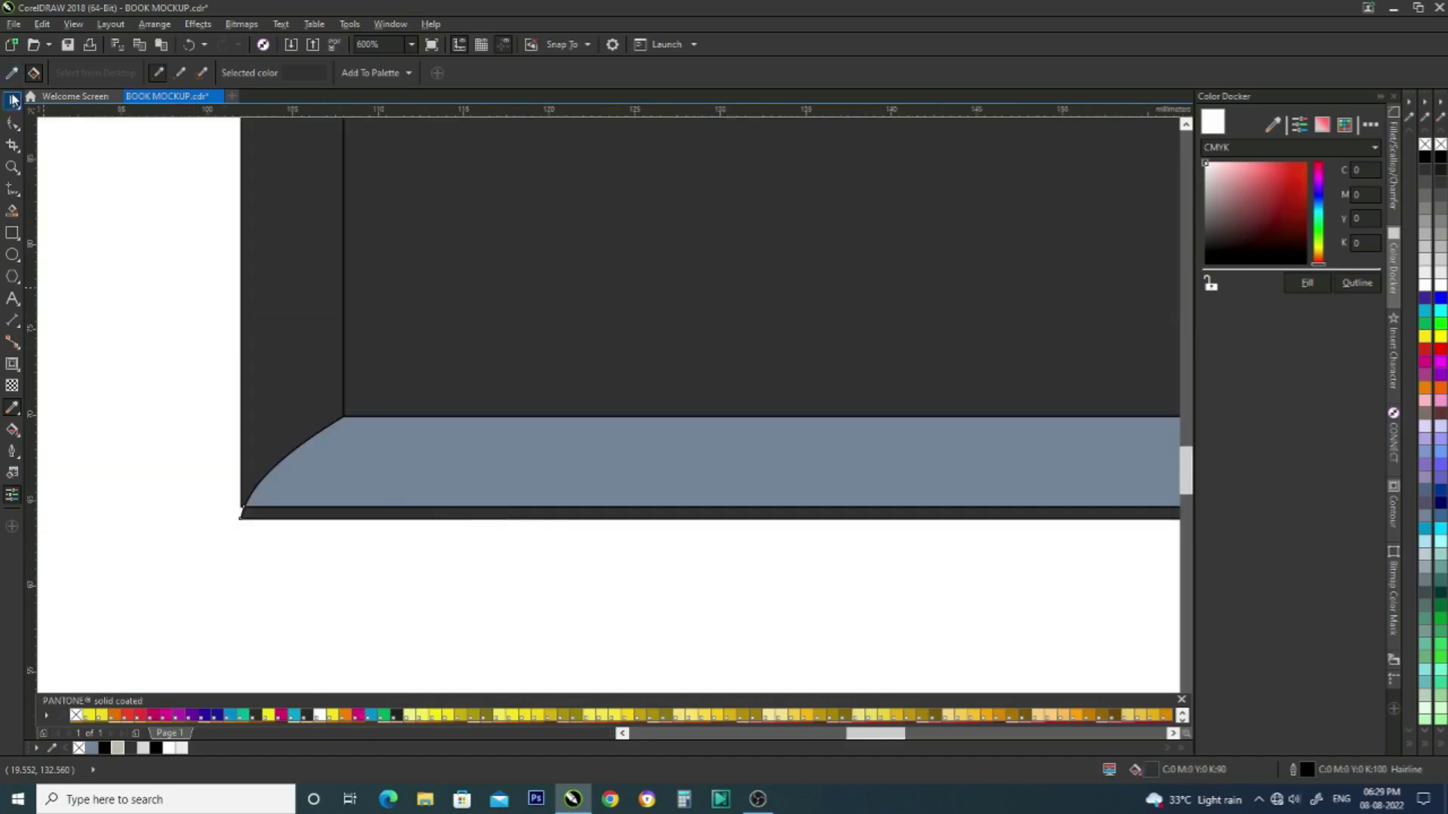
{"action": "scroll", "coordinate": [518, 402], "scroll_direction": "down", "scroll_amount": 2}
{"action": "scroll", "coordinate": [395, 408], "scroll_direction": "up", "scroll_amount": 4}
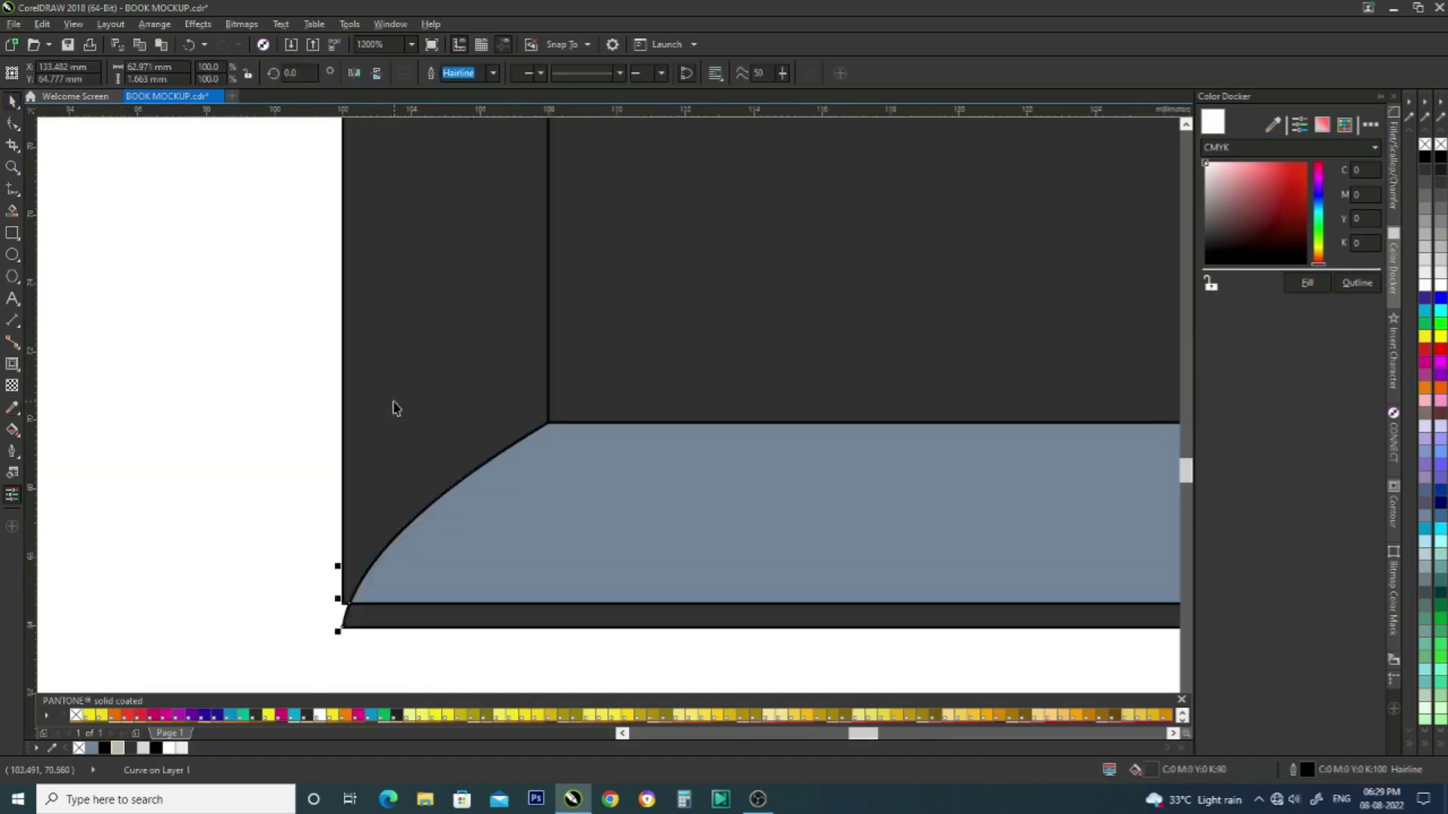
{"action": "left_click", "coordinate": [397, 443]}
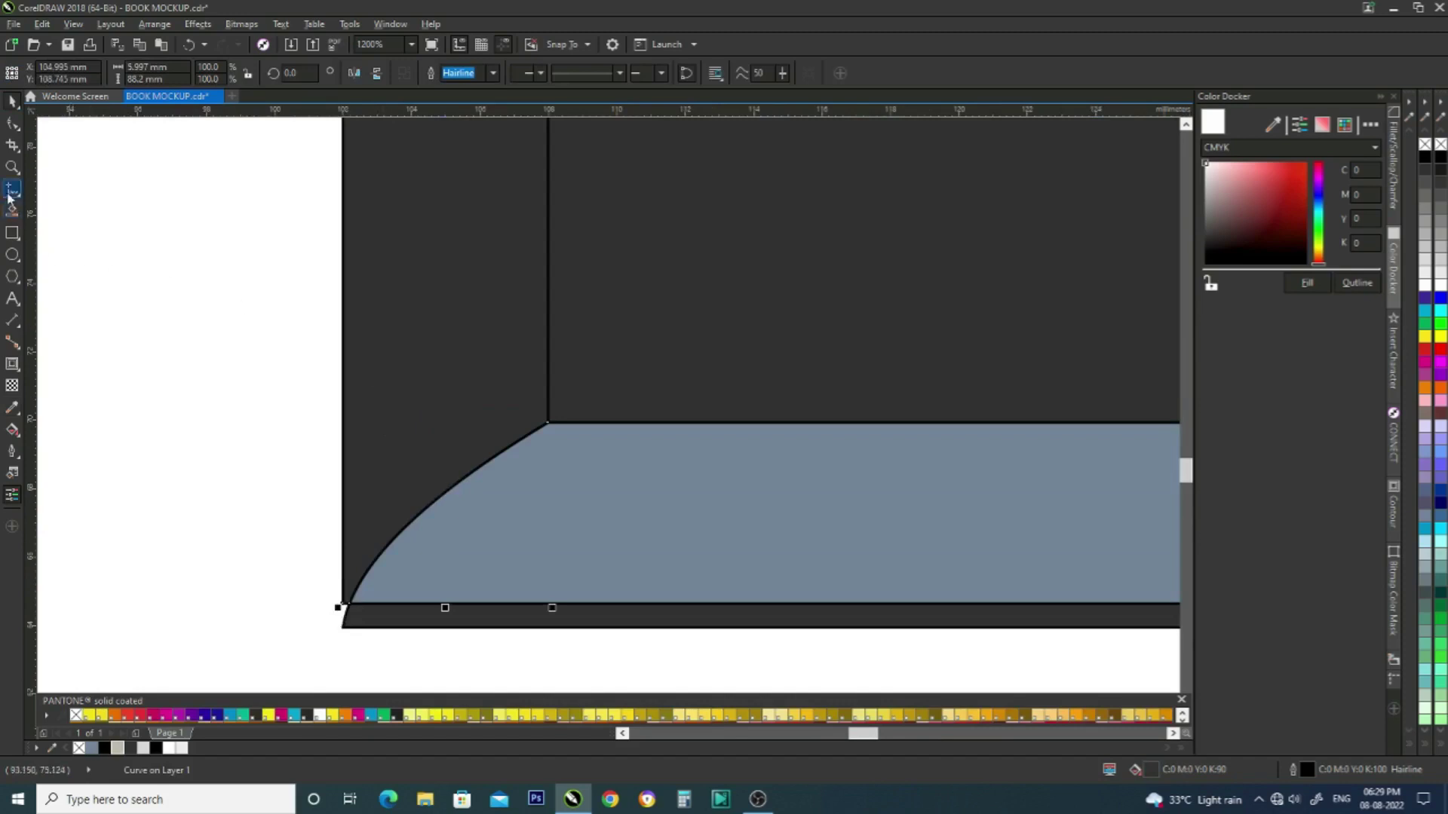
{"action": "left_click", "coordinate": [12, 123]}
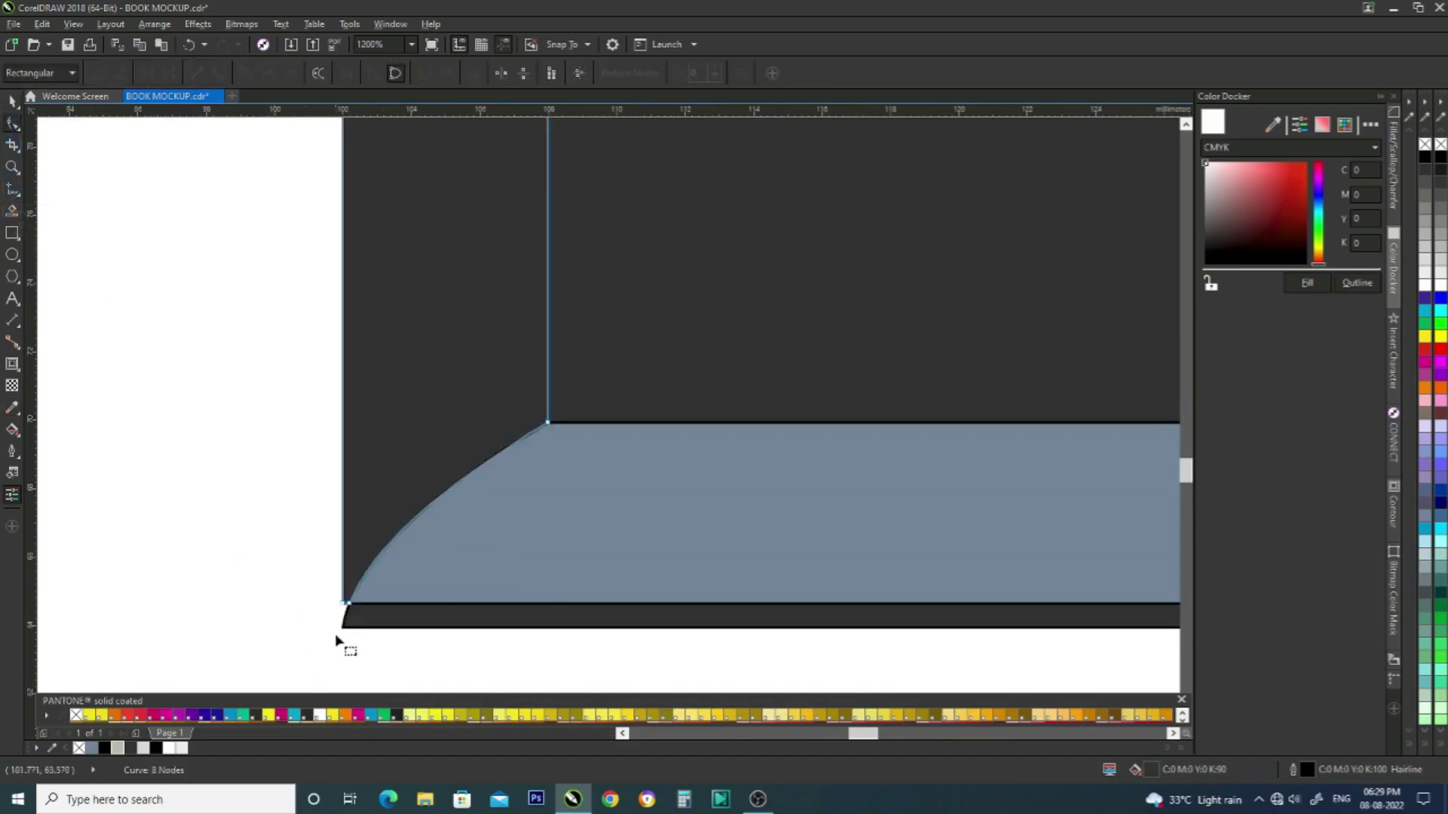
{"action": "scroll", "coordinate": [338, 640], "scroll_direction": "up", "scroll_amount": 2}
{"action": "left_click_drag", "start_coordinate": [353, 575], "coordinate": [352, 627]}
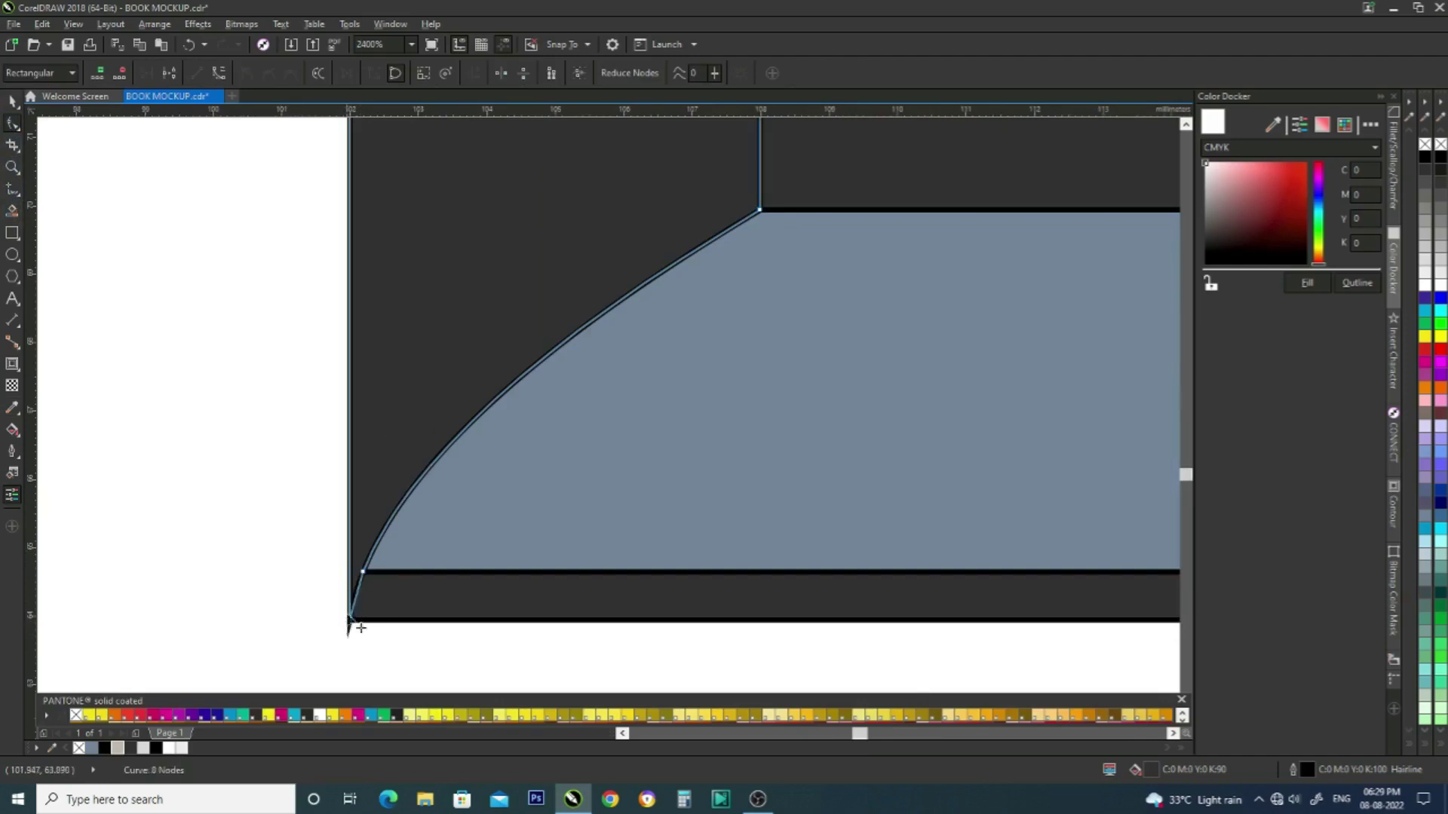
{"action": "scroll", "coordinate": [358, 558], "scroll_direction": "down", "scroll_amount": 1}
{"action": "scroll", "coordinate": [354, 577], "scroll_direction": "down", "scroll_amount": 4}
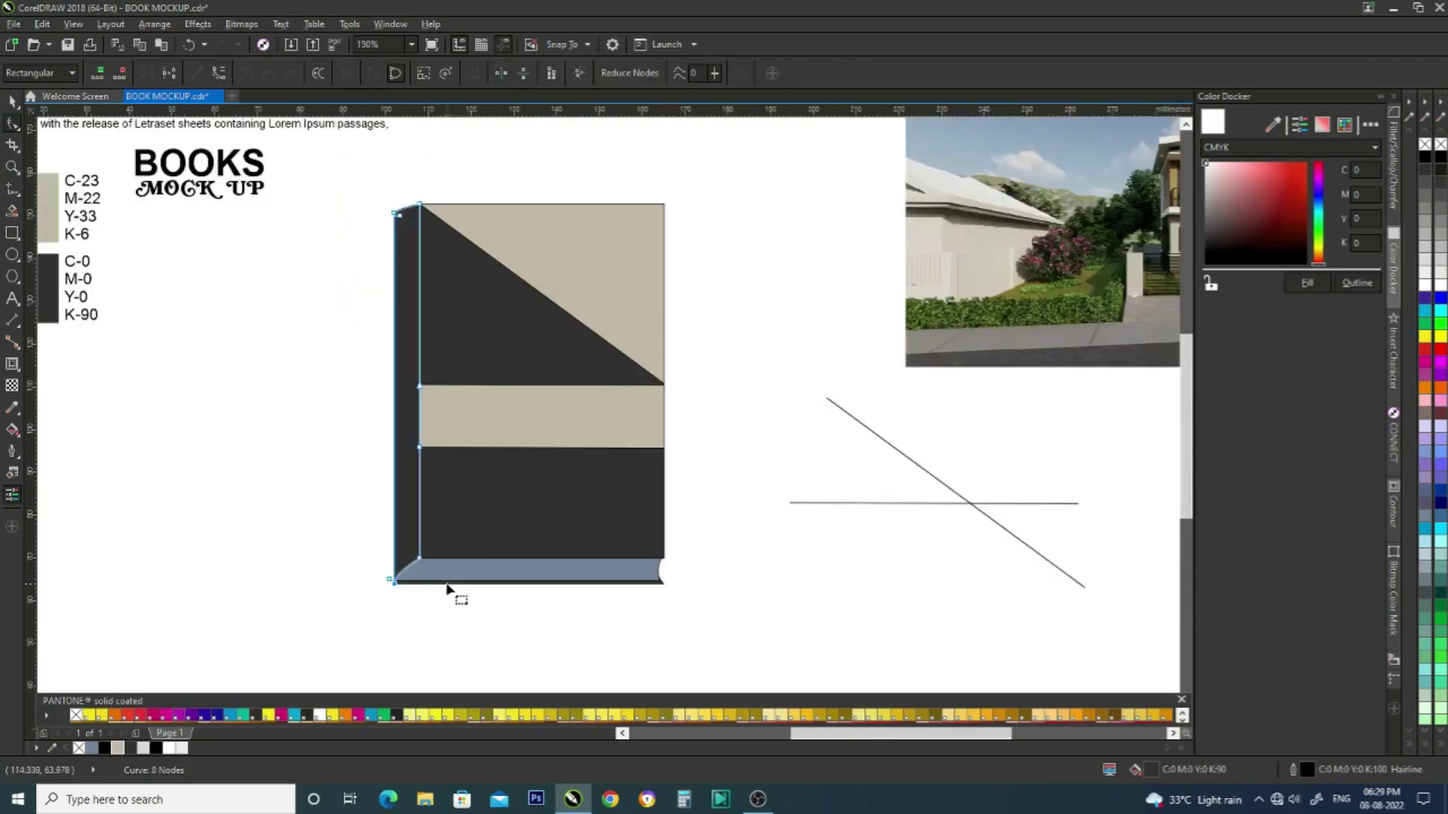
{"action": "left_click", "coordinate": [14, 104]}
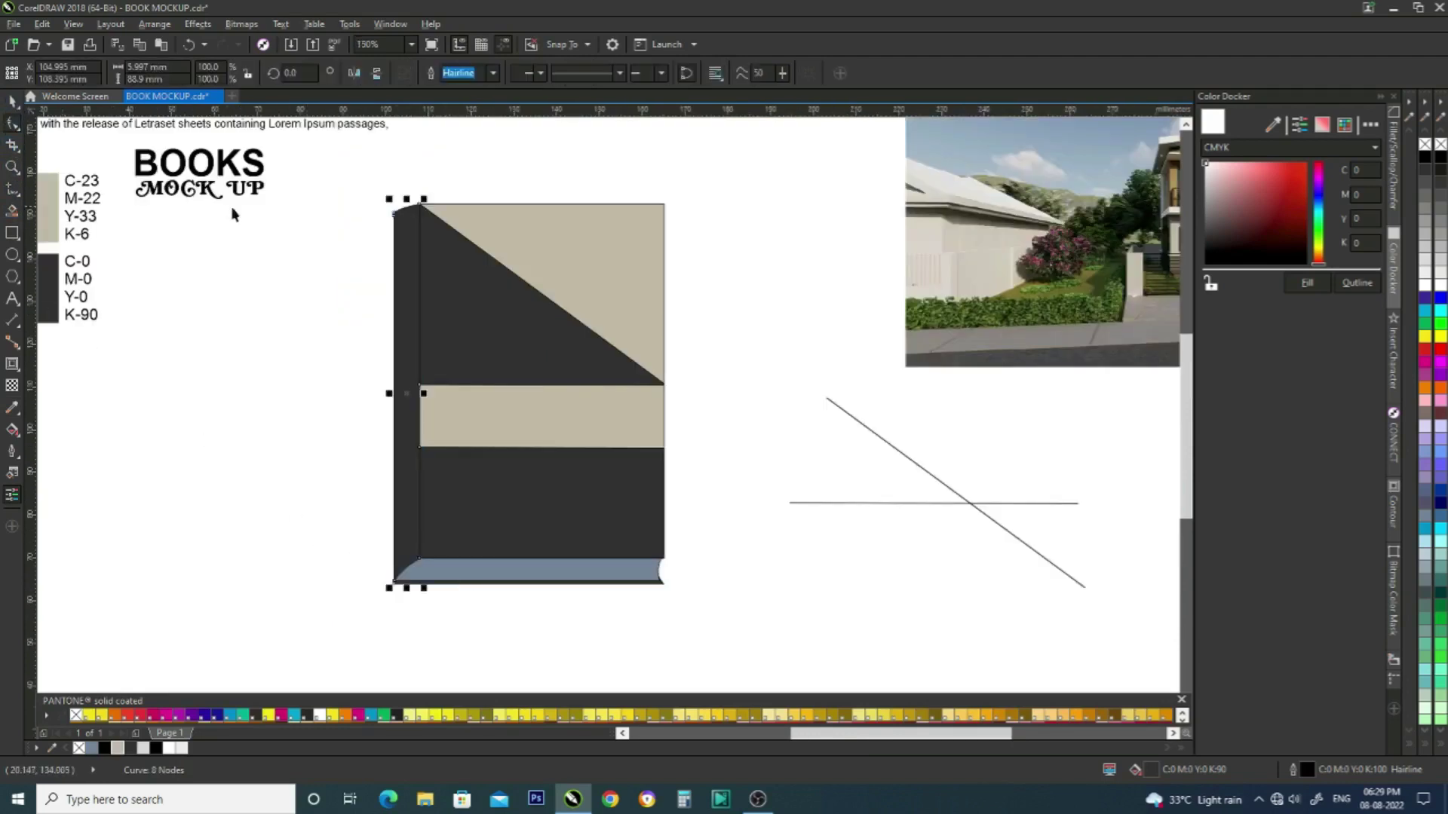
- Remove the outlines from all of the book's shapes
{"action": "left_click_drag", "start_coordinate": [334, 159], "coordinate": [682, 613]}
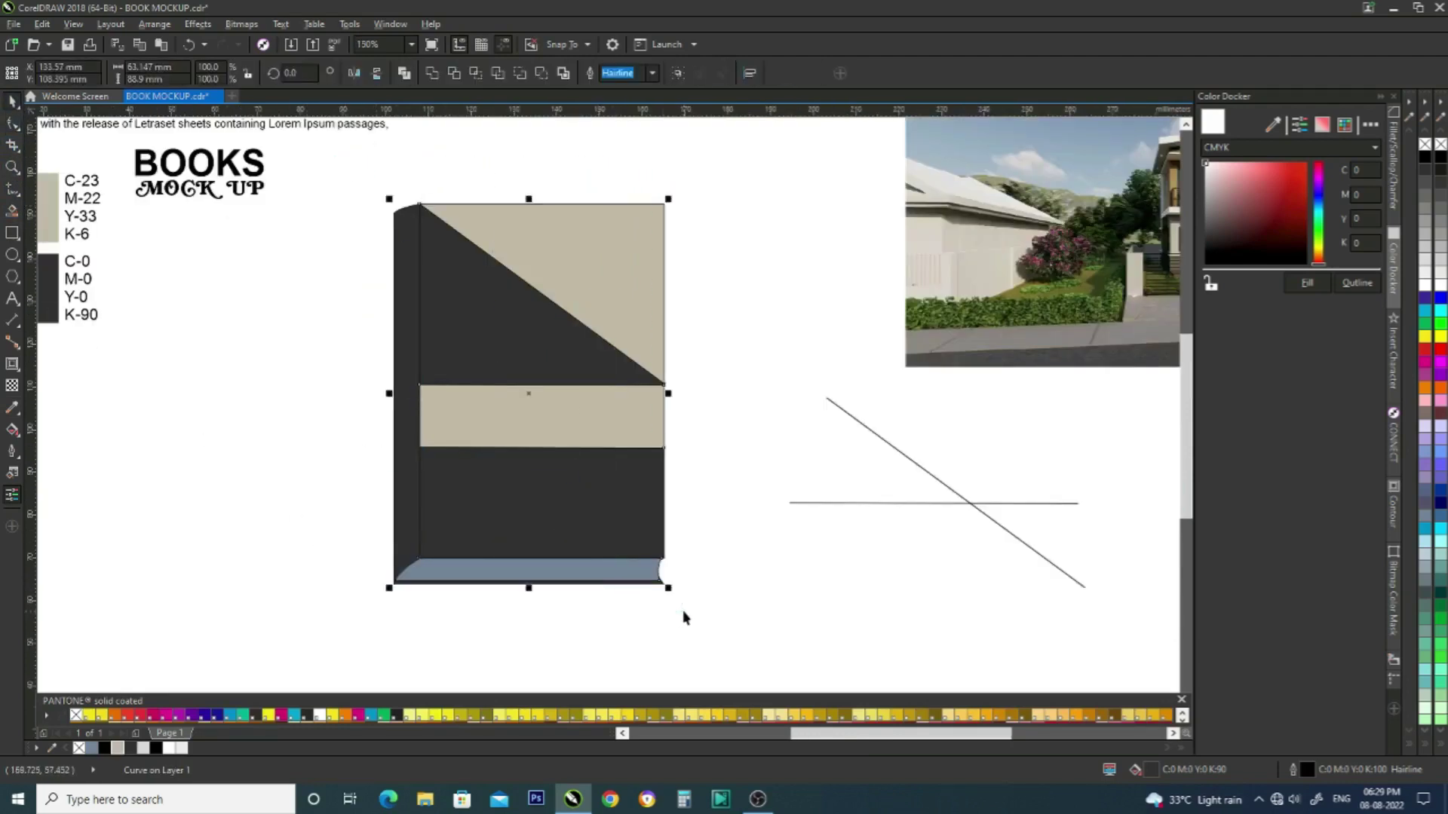
{"action": "left_click", "coordinate": [263, 459]}
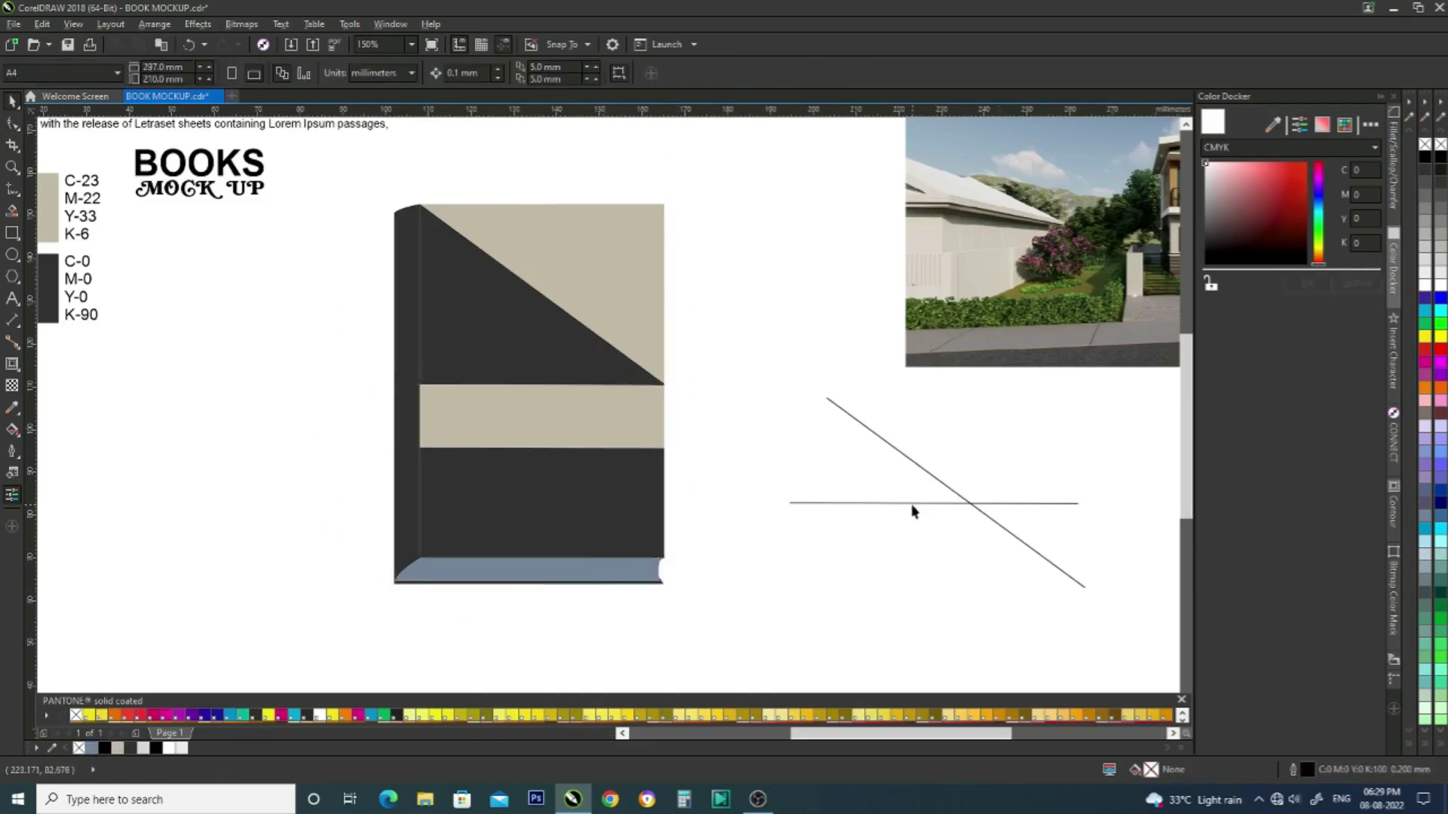
- Set the outline width of the two loose crossing lines beside the book to 0.5 mm
{"action": "left_click_drag", "start_coordinate": [780, 373], "coordinate": [1114, 622]}
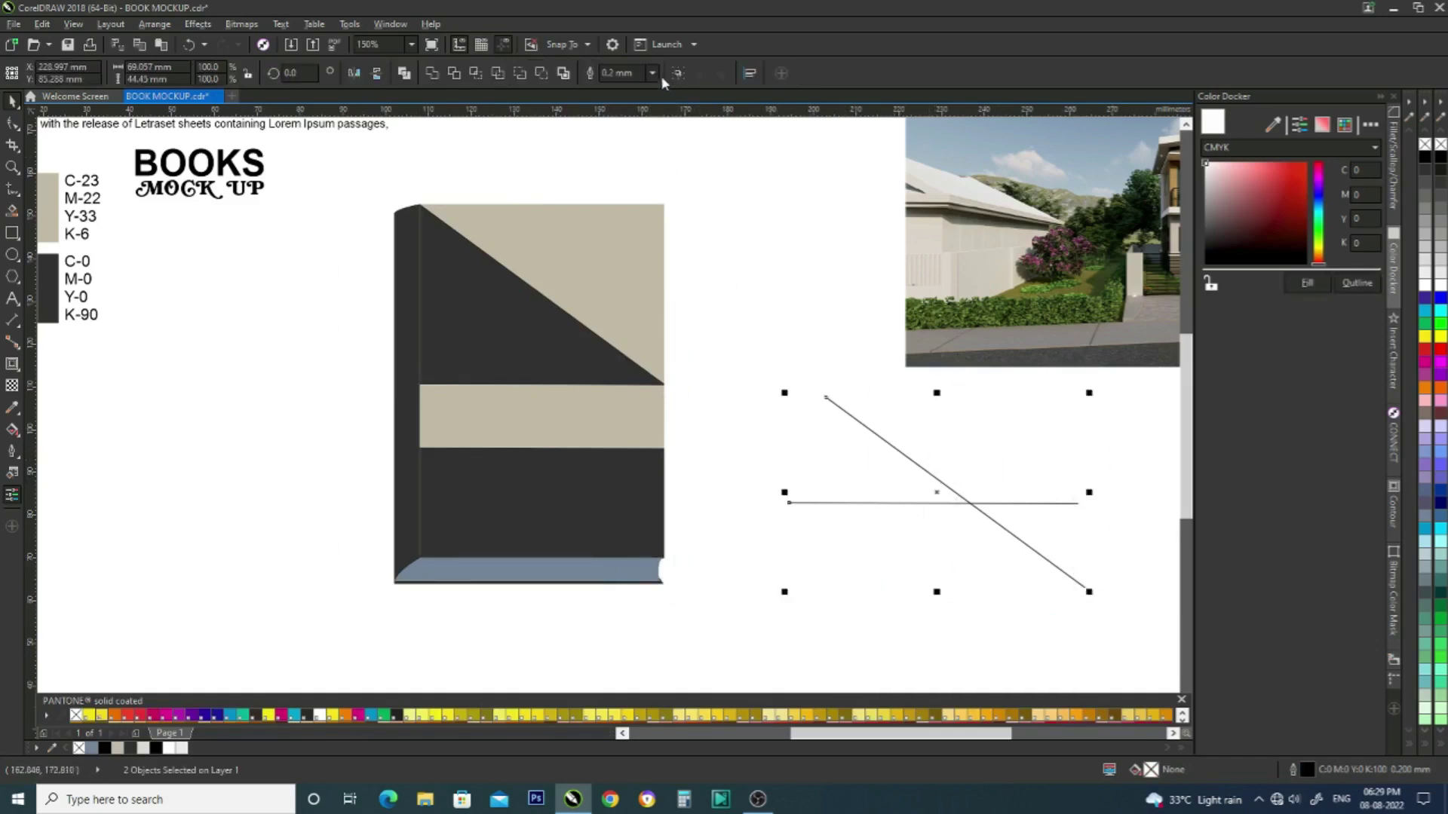
{"action": "left_click", "coordinate": [653, 74]}
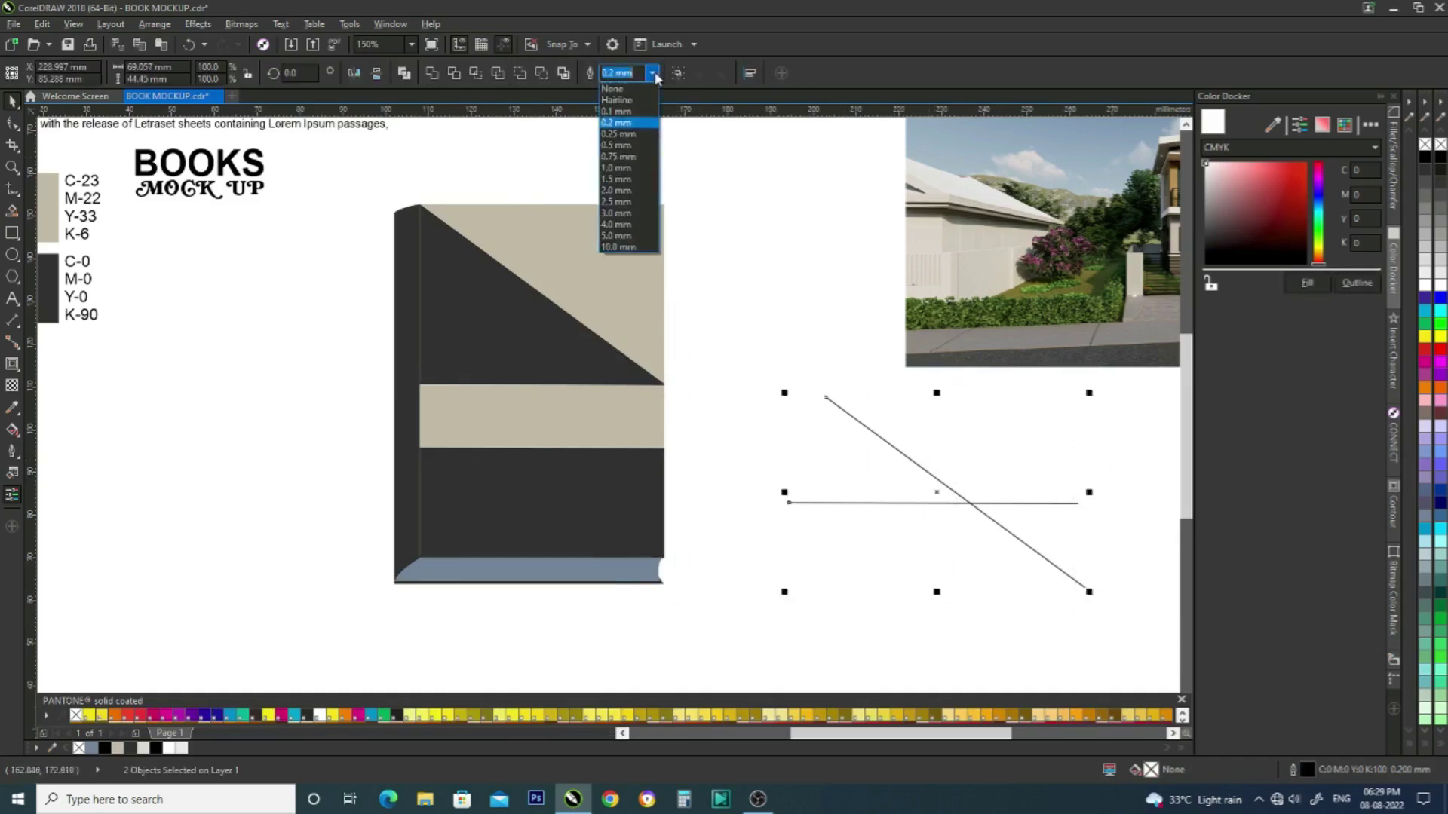
{"action": "left_click", "coordinate": [632, 146]}
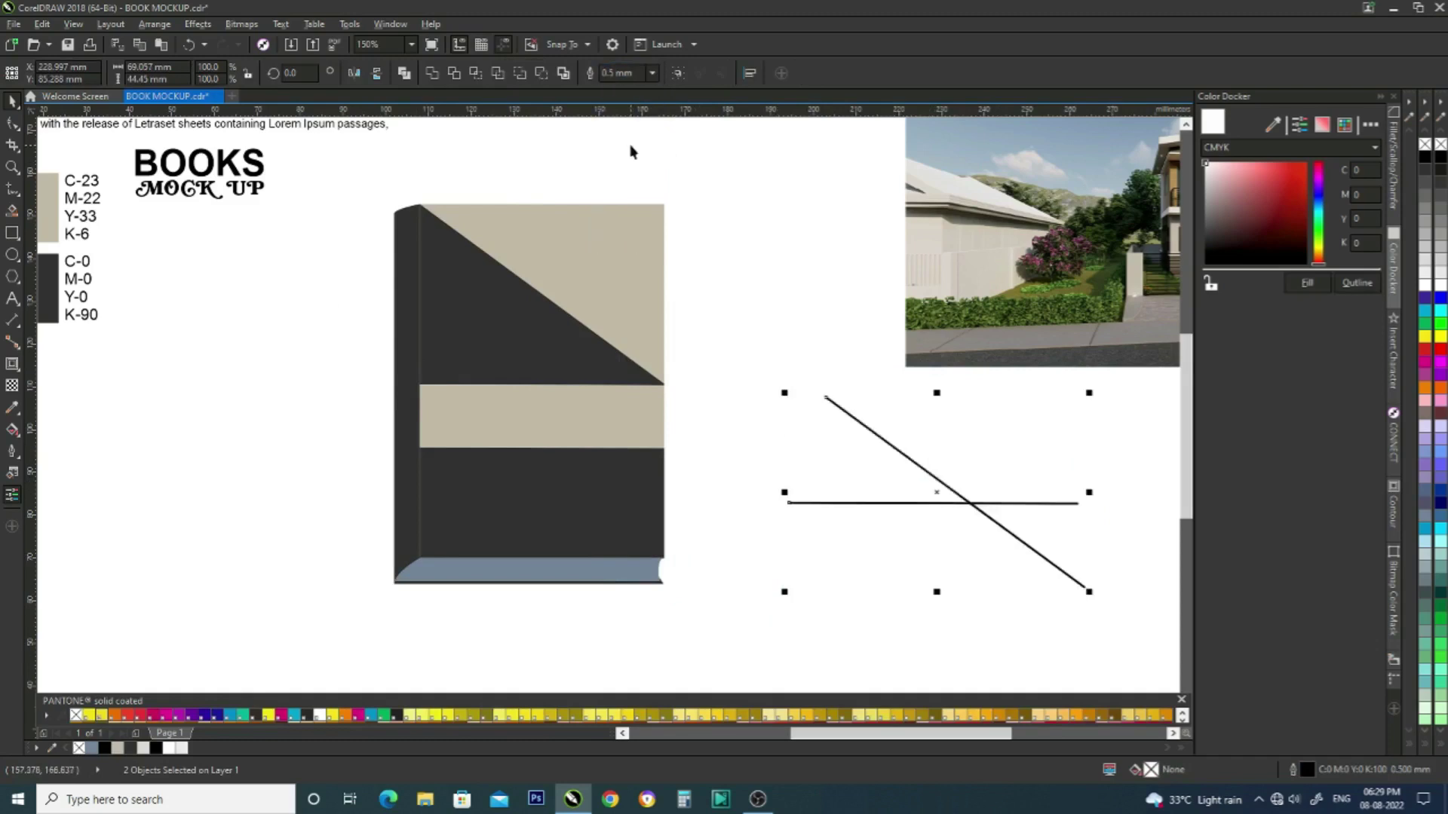
{"action": "left_click", "coordinate": [781, 337]}
- Convert the diagonal line and the horizontal line separately to 300 dpi CMYK Color (32-bit) bitmaps with transparent backgrounds
{"action": "left_click", "coordinate": [866, 431]}
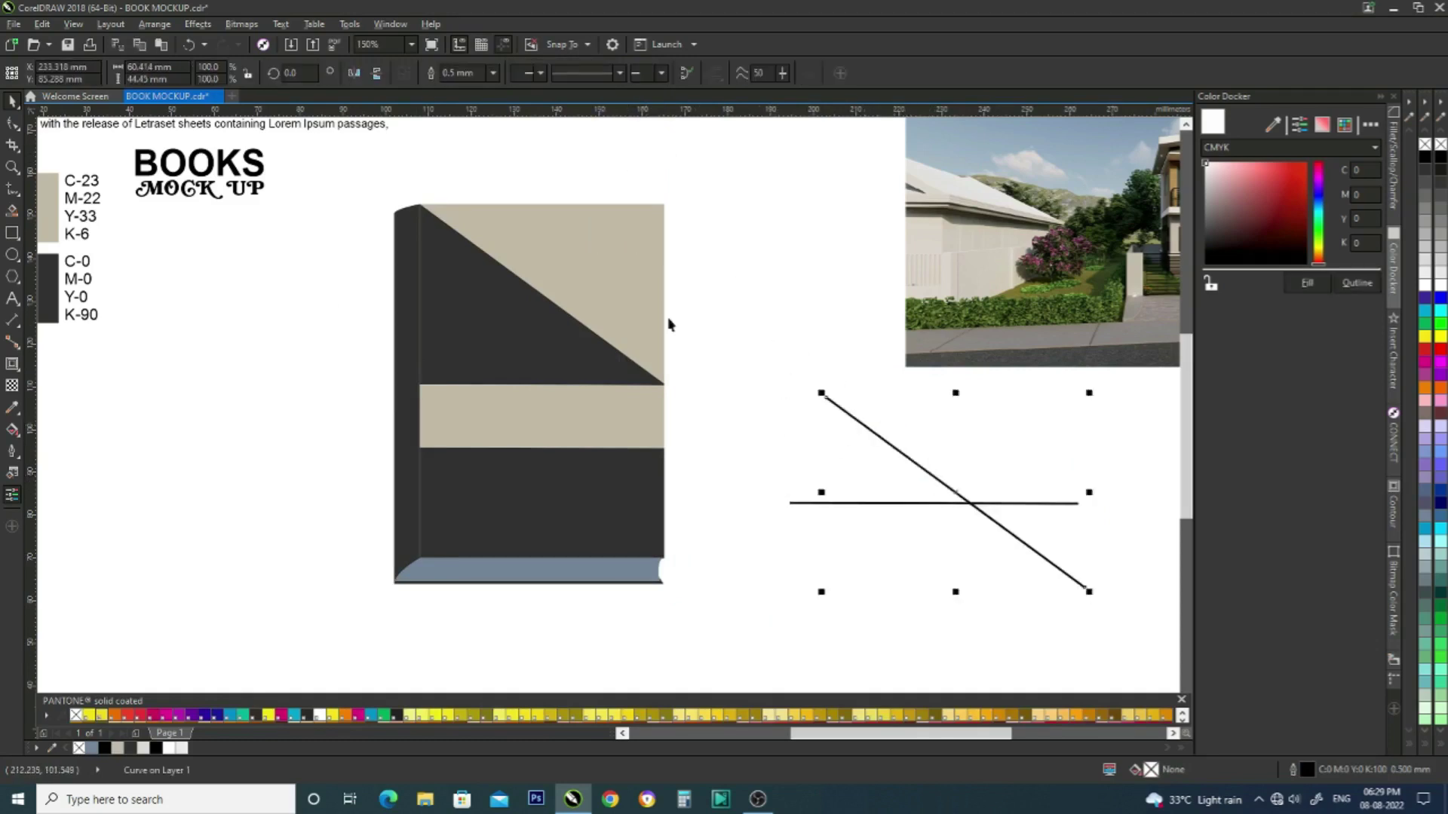
{"action": "left_click", "coordinate": [240, 24]}
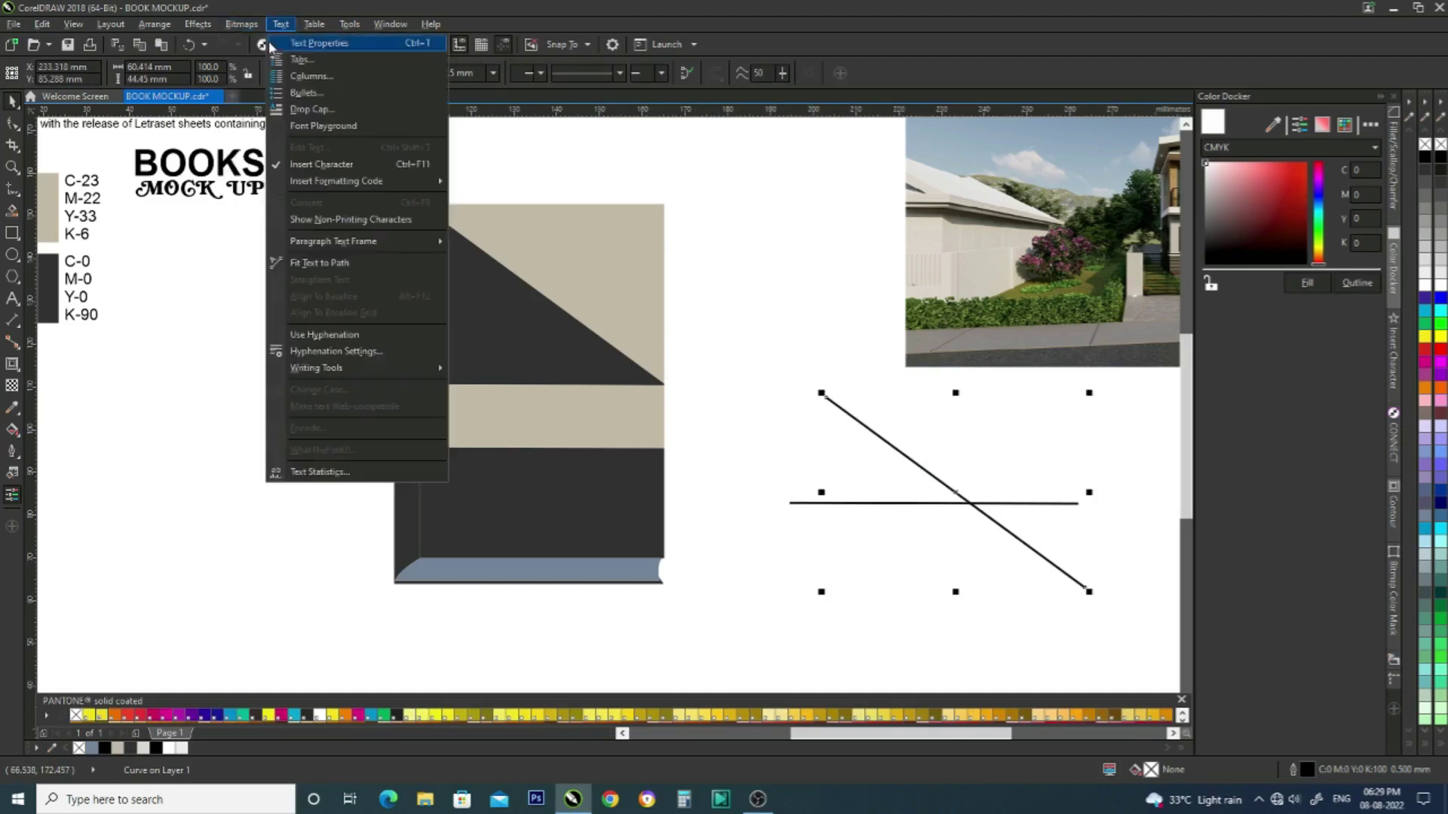
{"action": "left_click", "coordinate": [254, 44]}
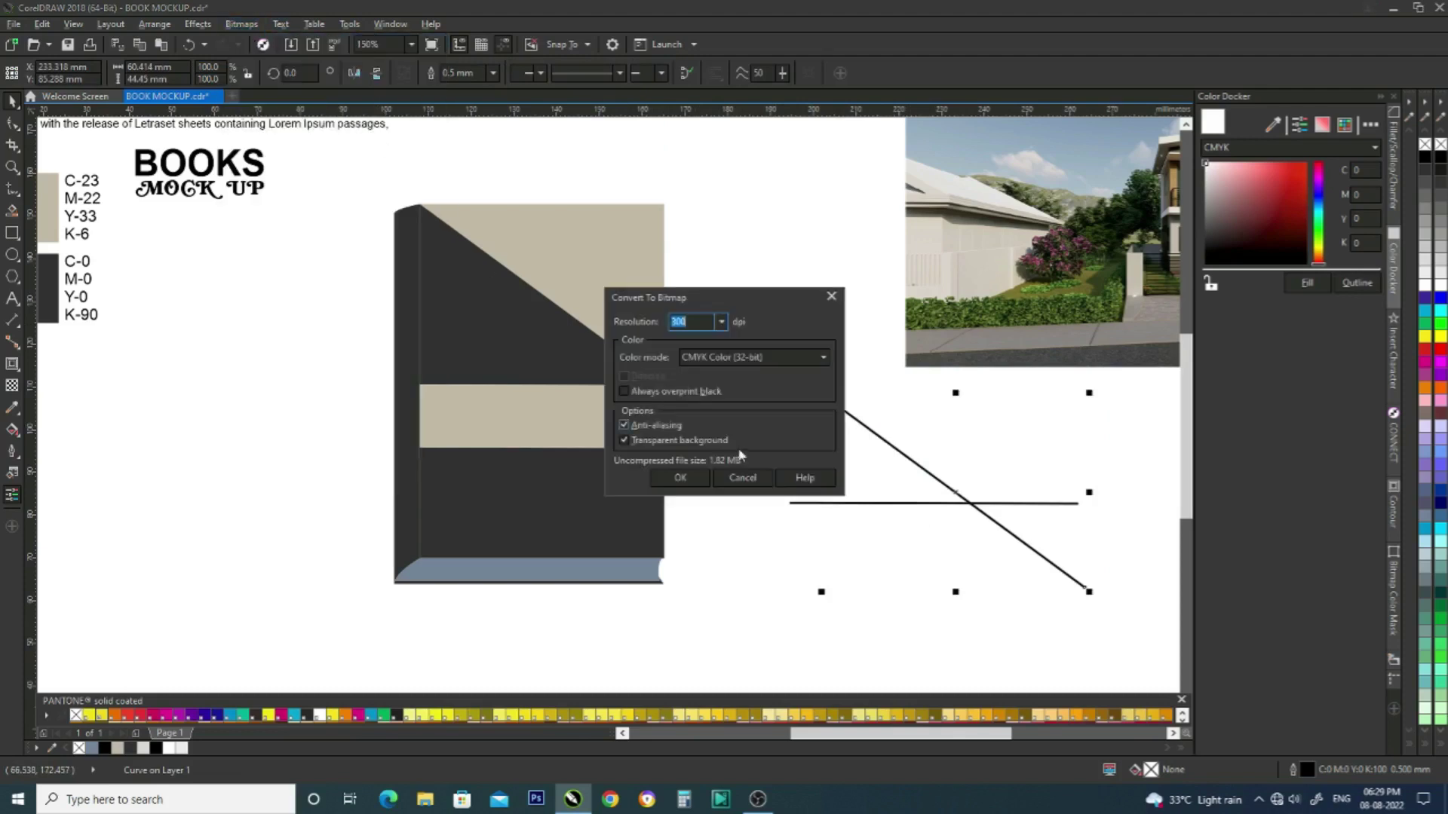
{"action": "left_click", "coordinate": [682, 481]}
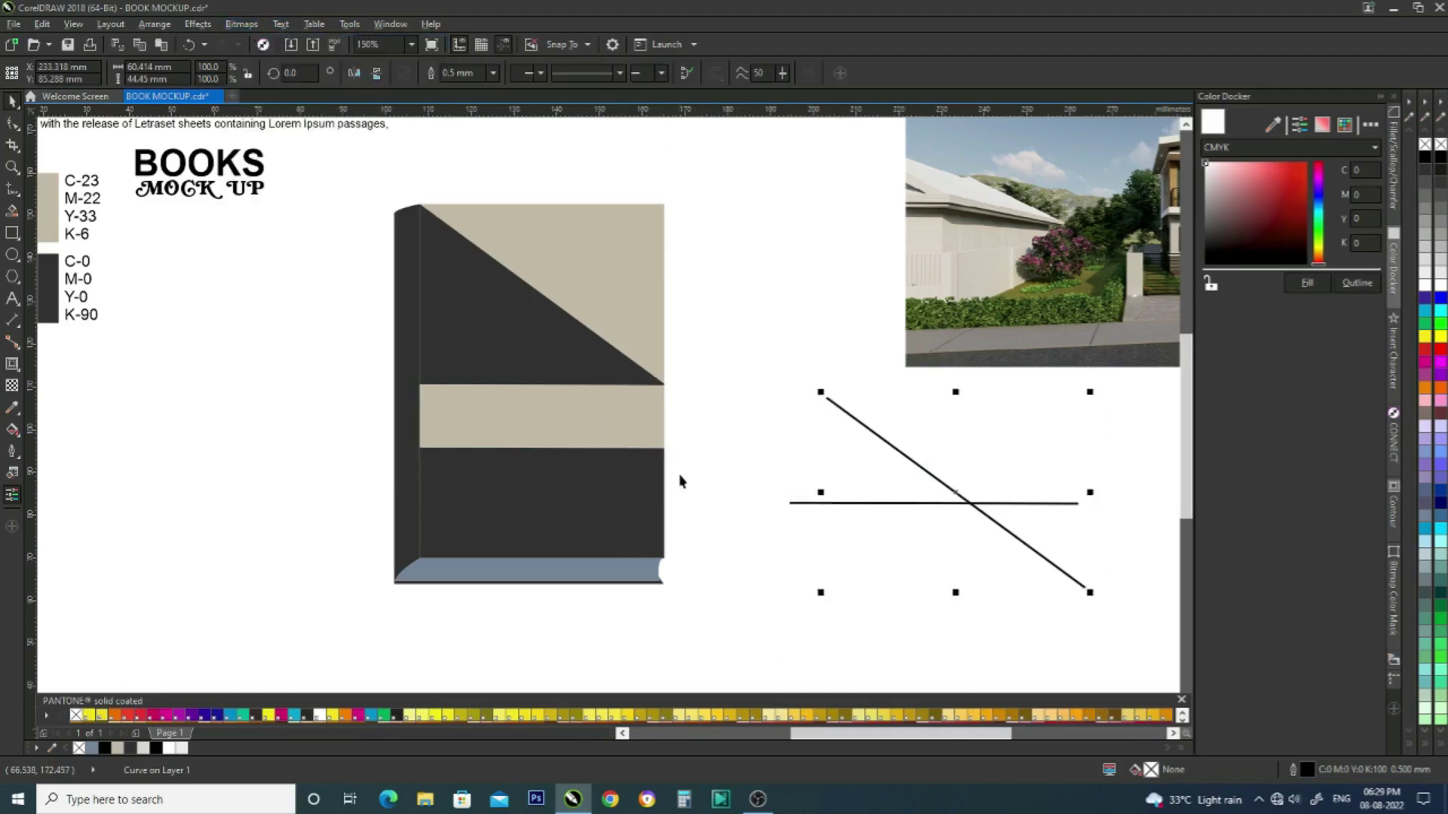
{"action": "left_click", "coordinate": [795, 508]}
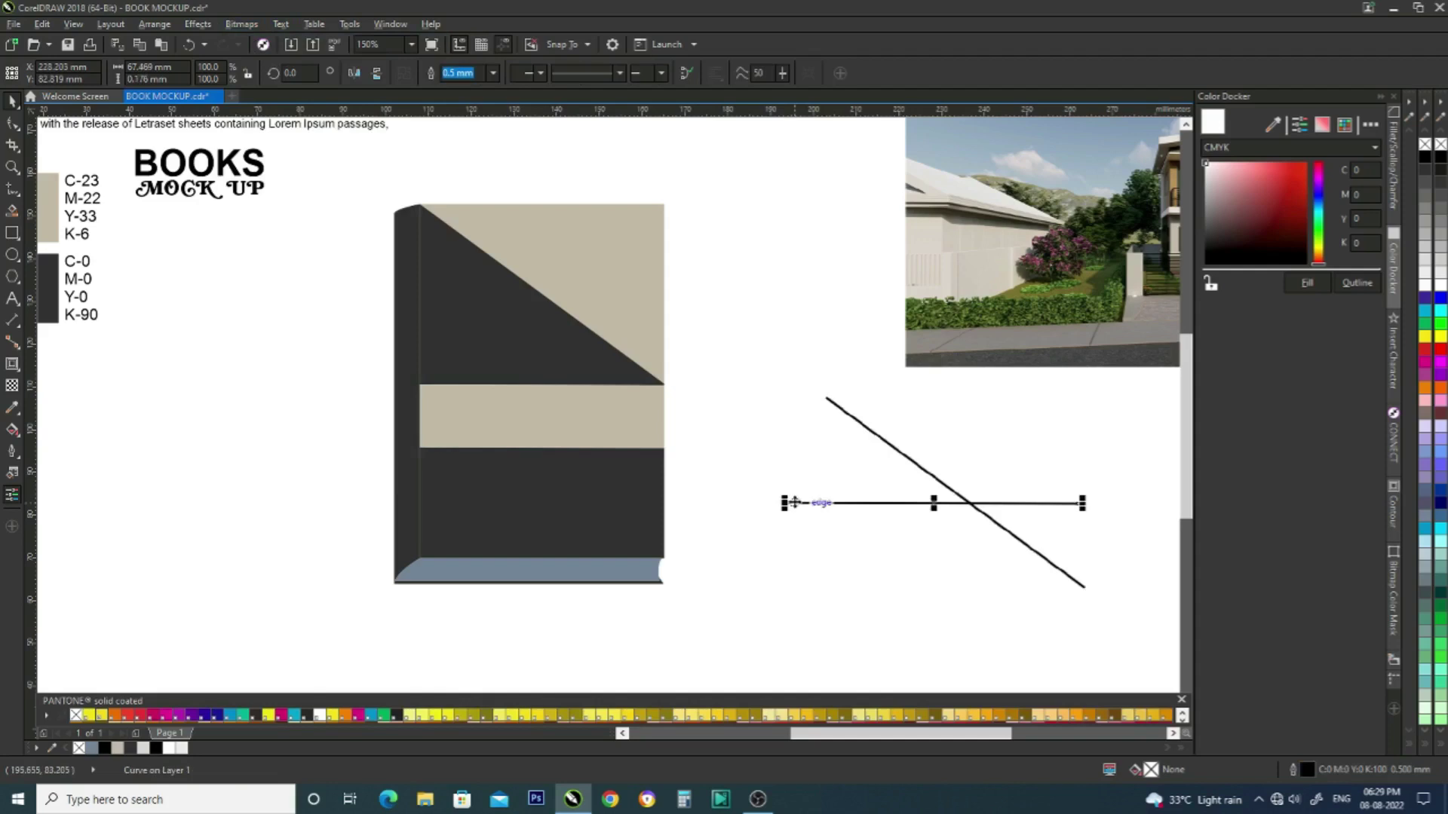
{"action": "left_click", "coordinate": [257, 24]}
{"action": "left_click", "coordinate": [292, 45]}
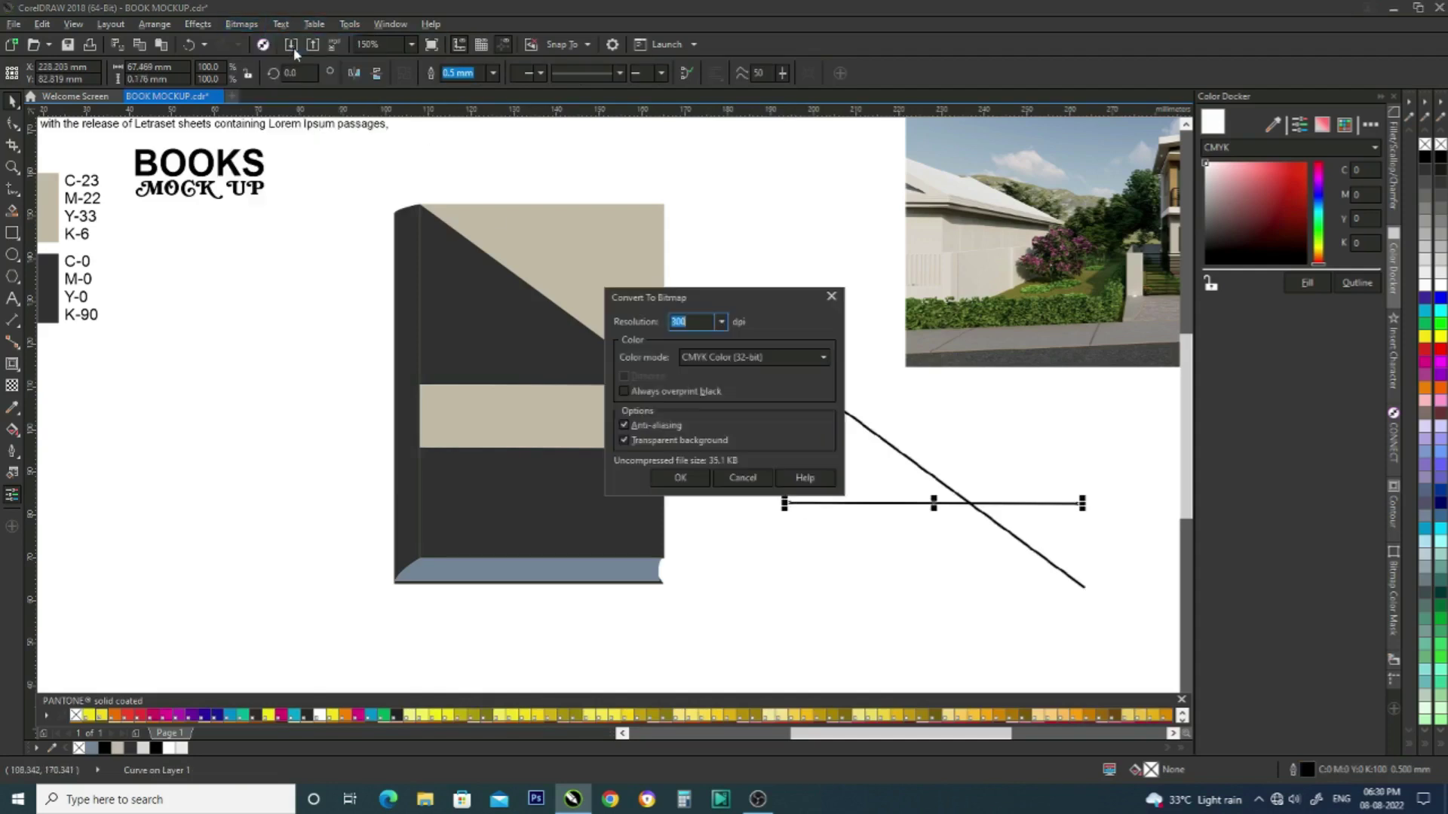
{"action": "left_click", "coordinate": [682, 480]}
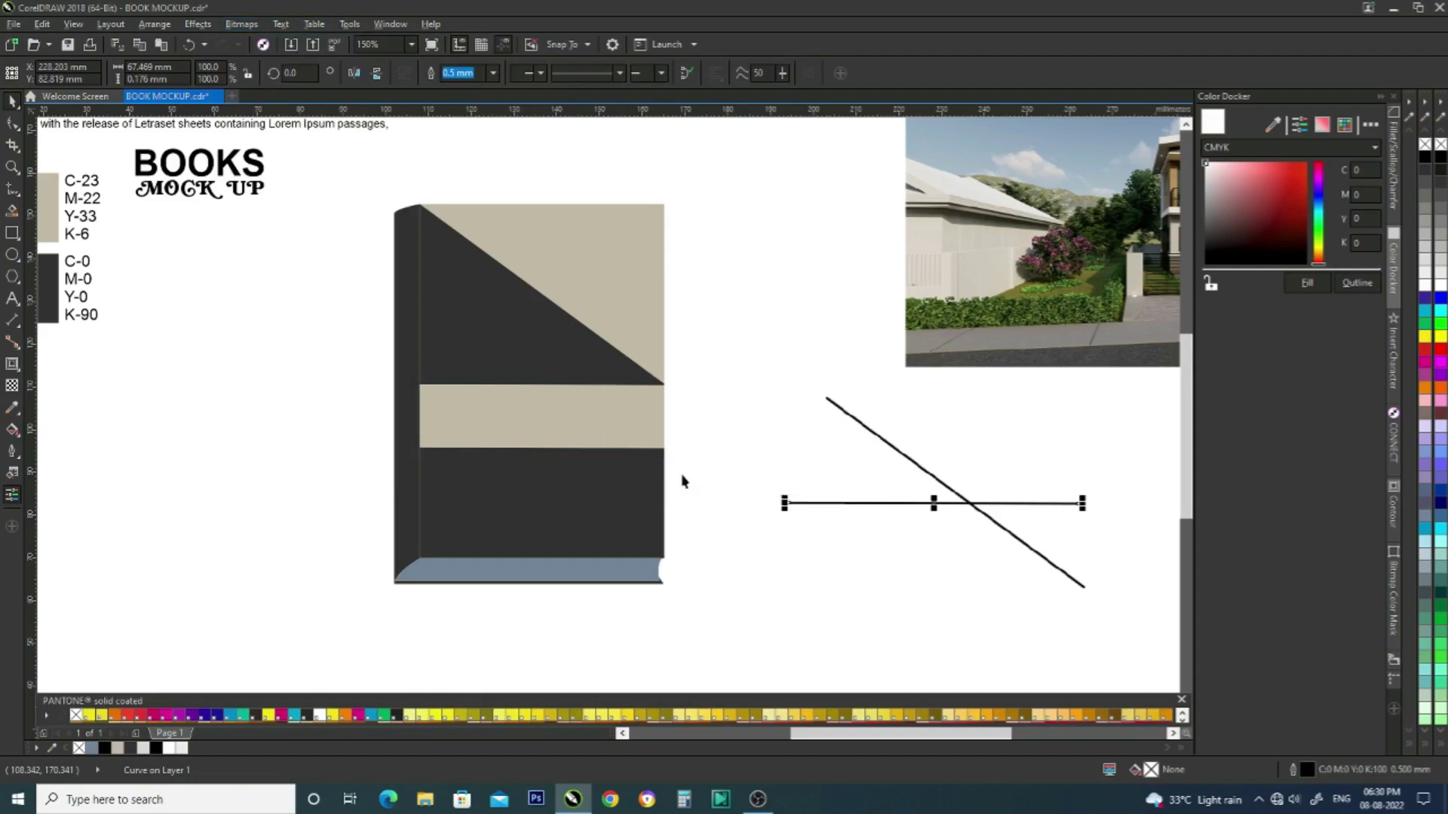
- Apply a Gaussian Blur with a 7.0 pixel radius to both line bitmaps
{"action": "left_click_drag", "start_coordinate": [735, 316], "coordinate": [1114, 633]}
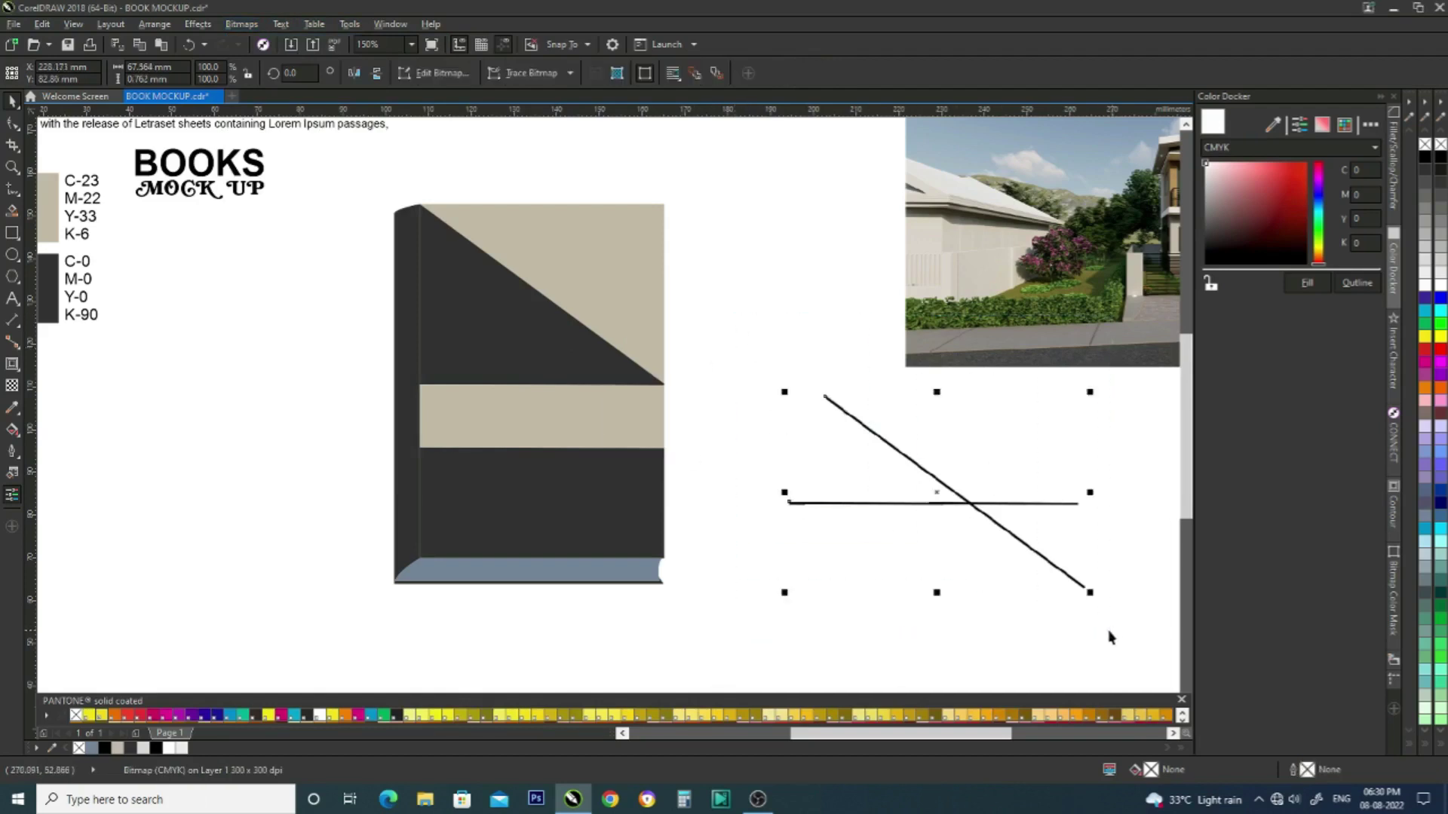
{"action": "left_click", "coordinate": [247, 30]}
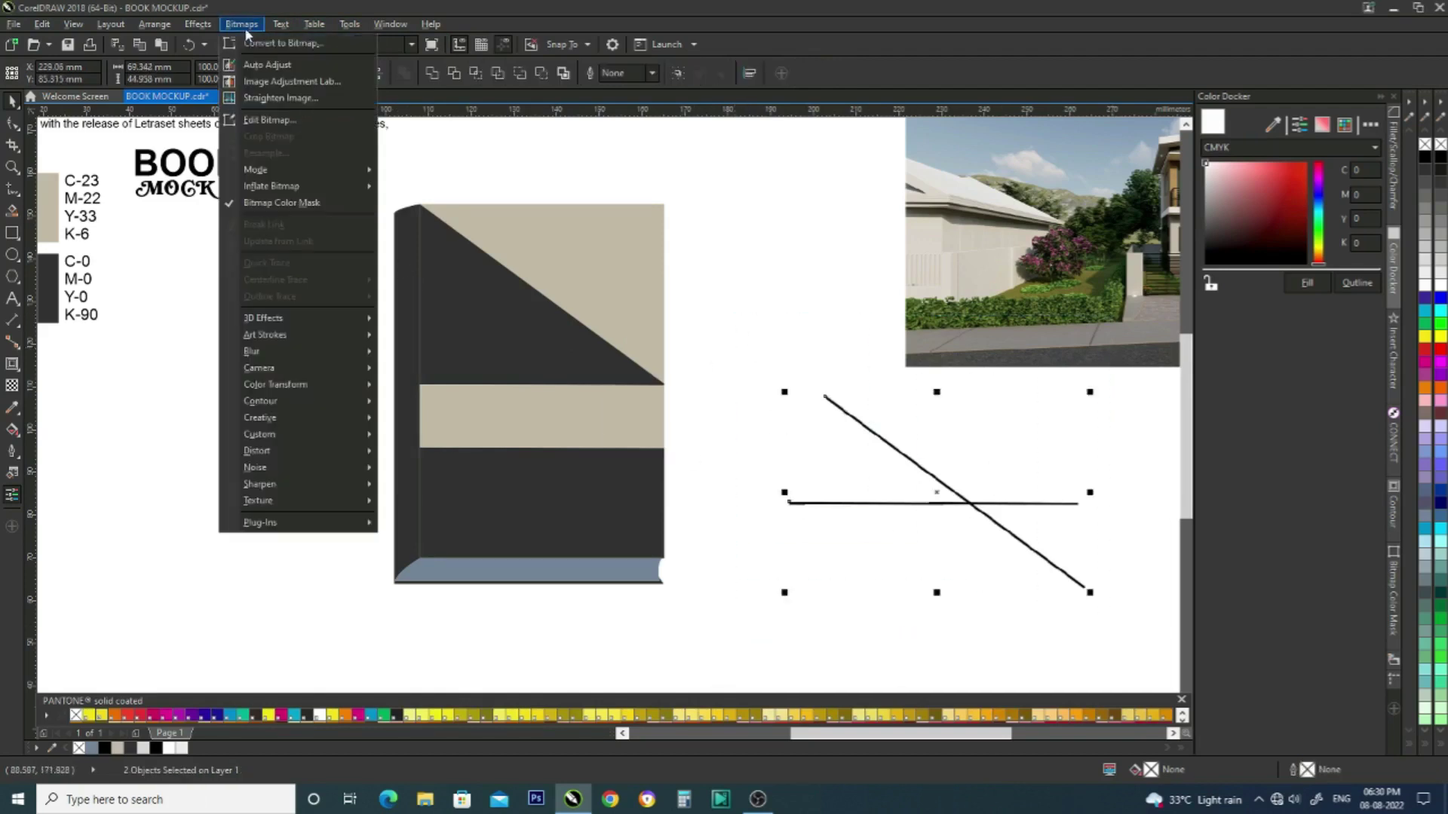
{"action": "mouse_move", "coordinate": [336, 351]}
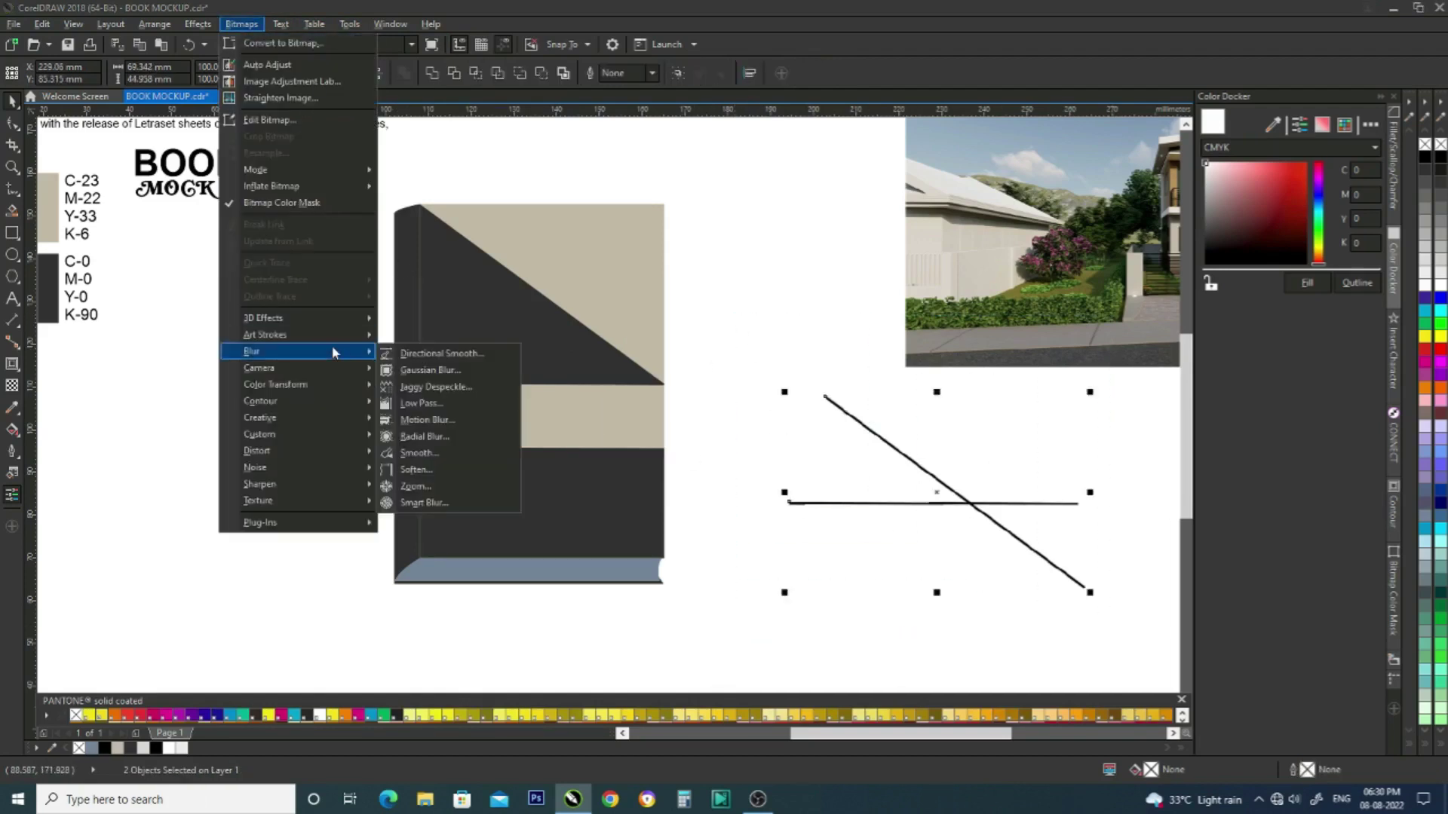
{"action": "left_click", "coordinate": [426, 370]}
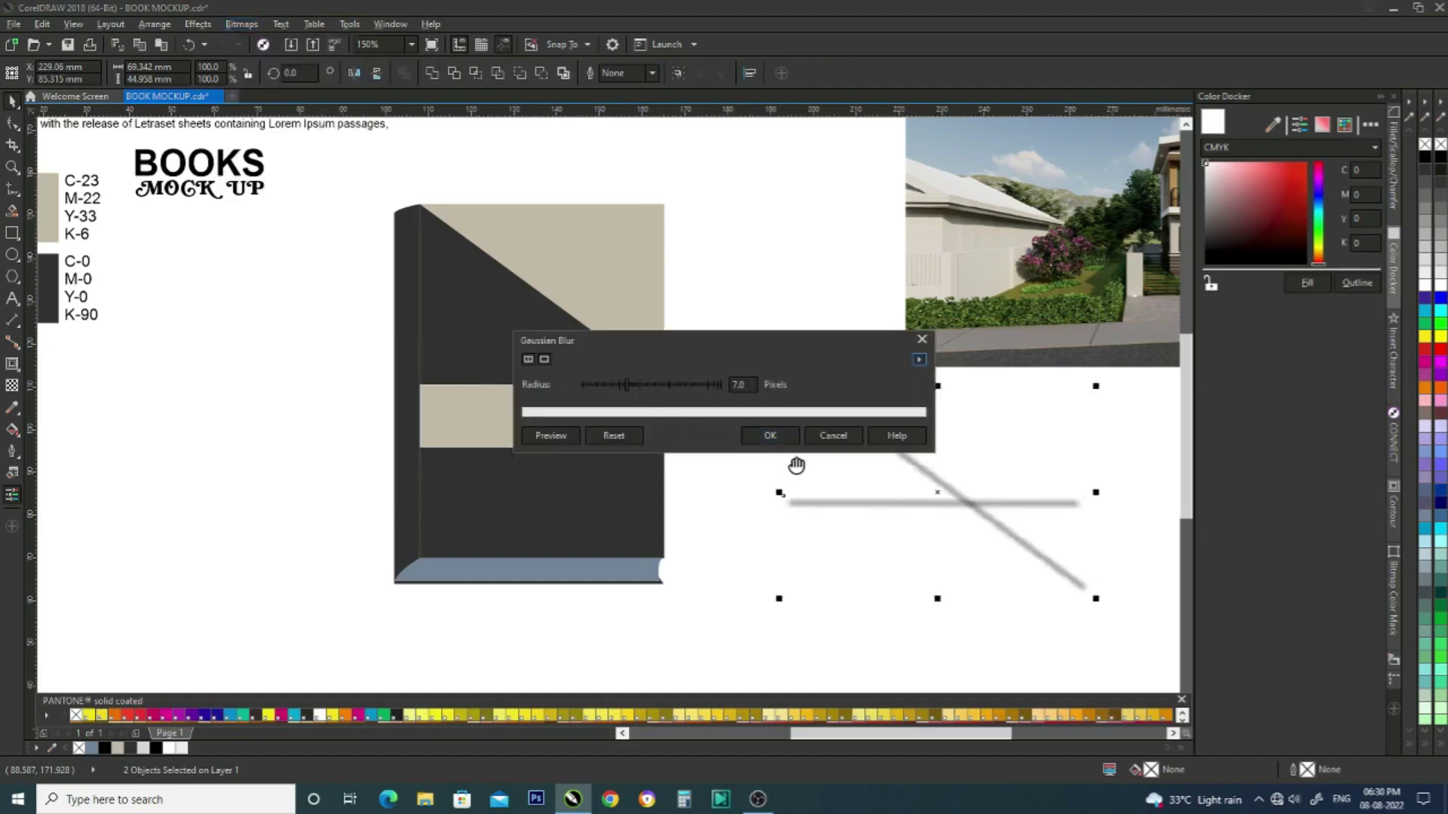
{"action": "left_click", "coordinate": [765, 436]}
{"action": "left_click", "coordinate": [784, 528]}
- PowerClip the blurred horizontal line inside the cover's beige middle band
{"action": "left_click", "coordinate": [790, 503]}
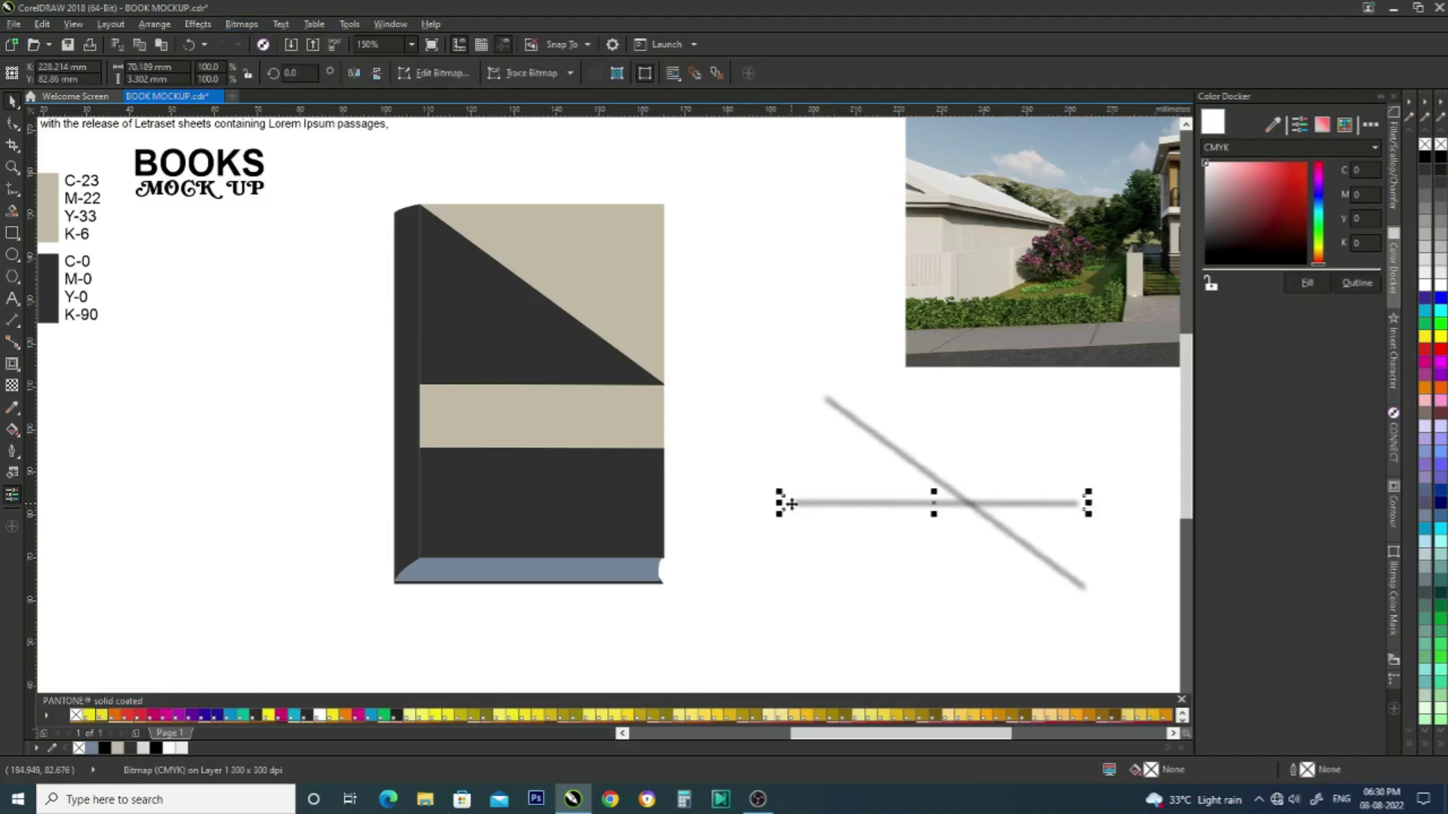
{"action": "right_click", "coordinate": [791, 504]}
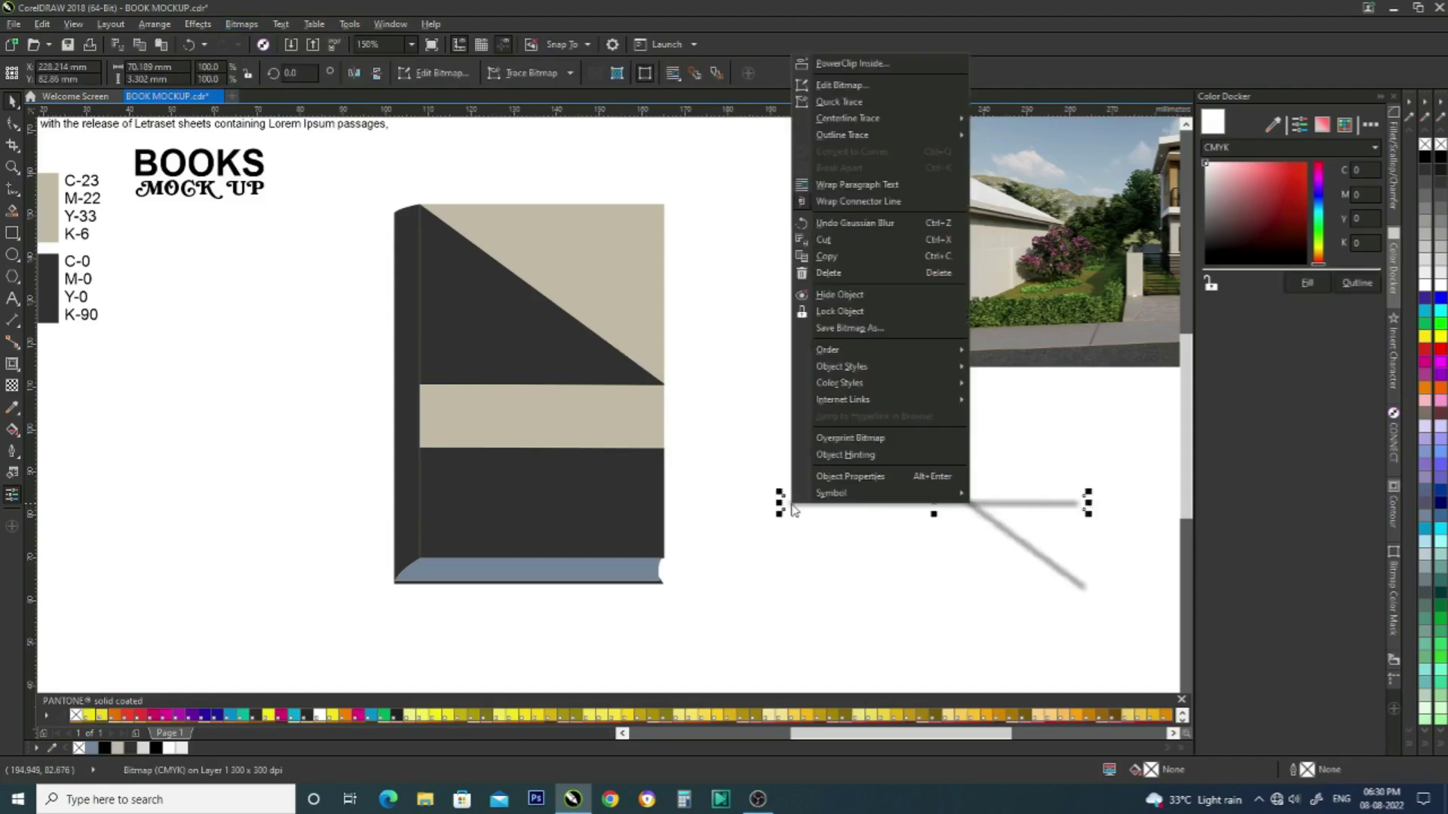
{"action": "left_click", "coordinate": [867, 64]}
{"action": "left_click", "coordinate": [508, 416]}
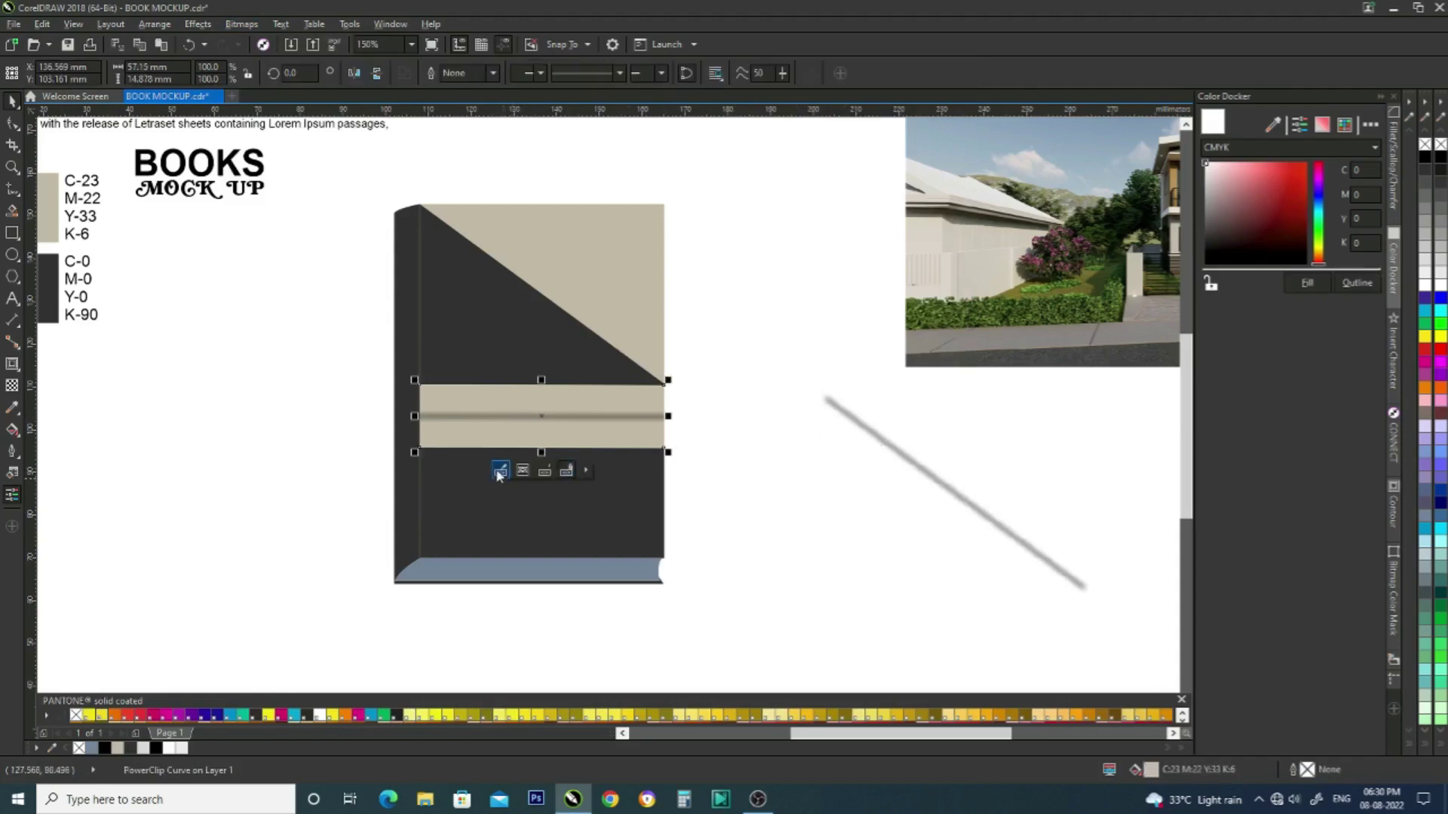
- PowerClip the blurred diagonal line inside the cover's beige upper-right triangle
{"action": "left_click", "coordinate": [884, 442]}
{"action": "right_click", "coordinate": [884, 441]}
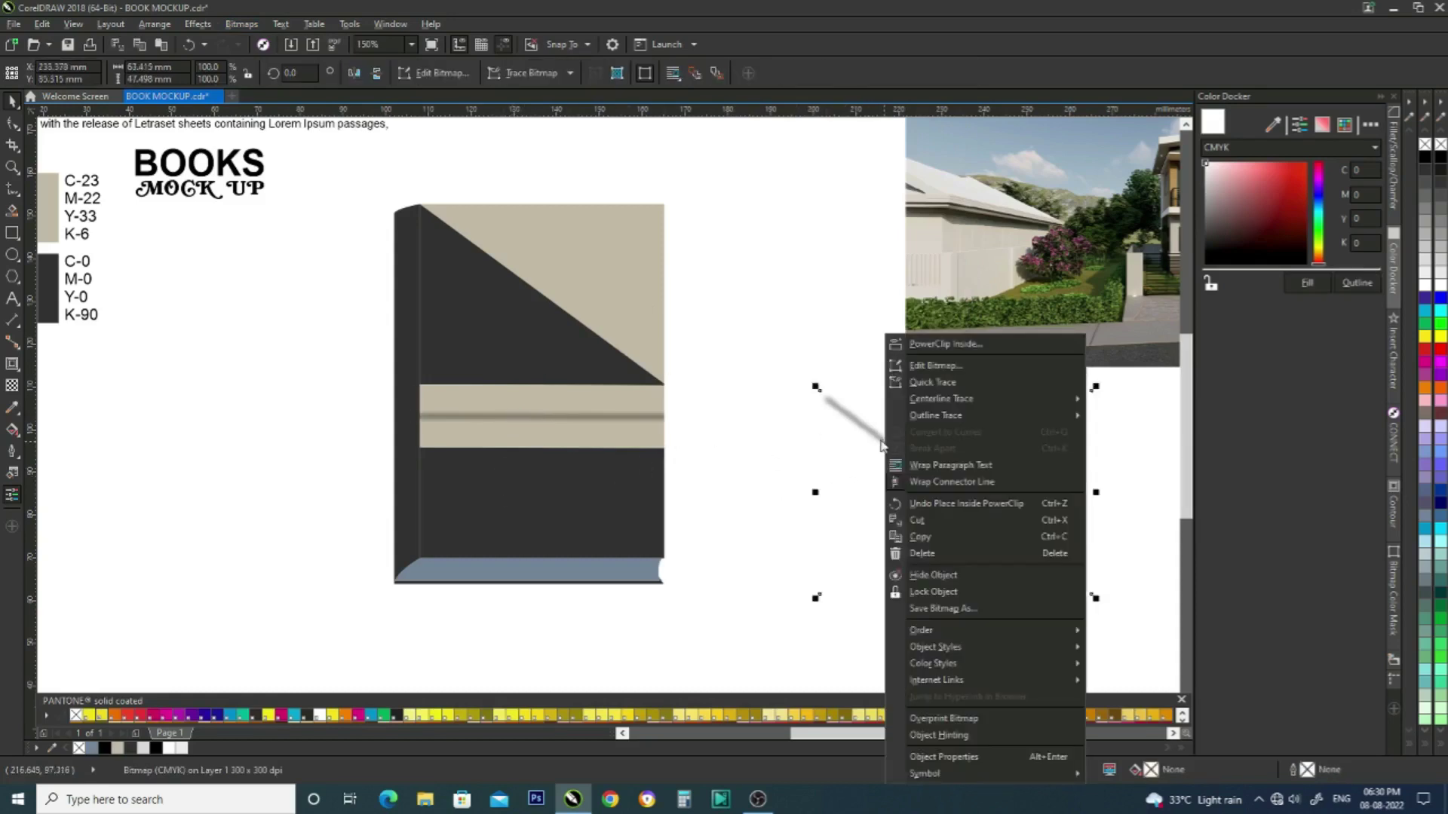
{"action": "left_click", "coordinate": [926, 342]}
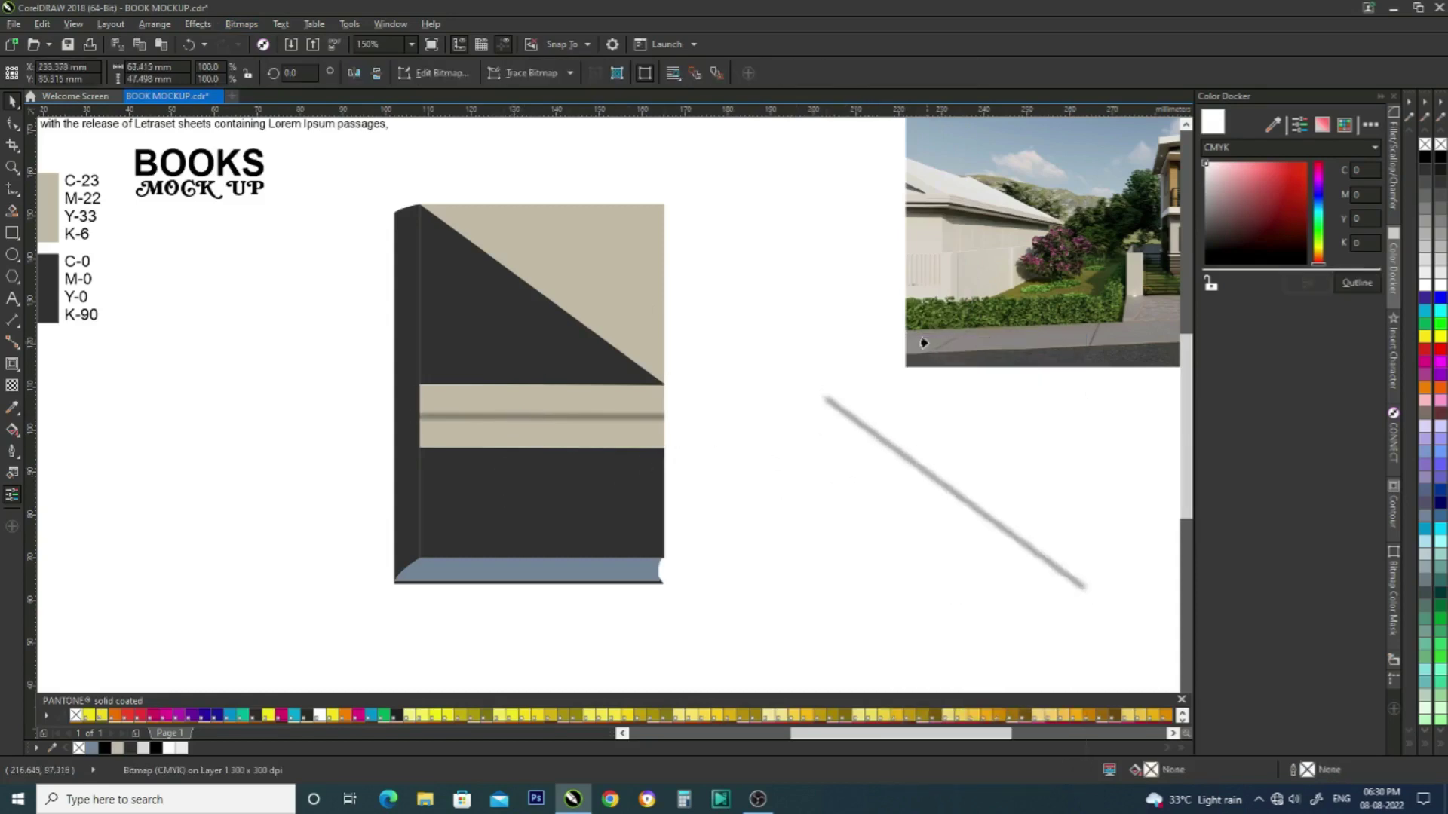
{"action": "left_click", "coordinate": [616, 249]}
{"action": "scroll", "coordinate": [485, 323], "scroll_direction": "up", "scroll_amount": 2}
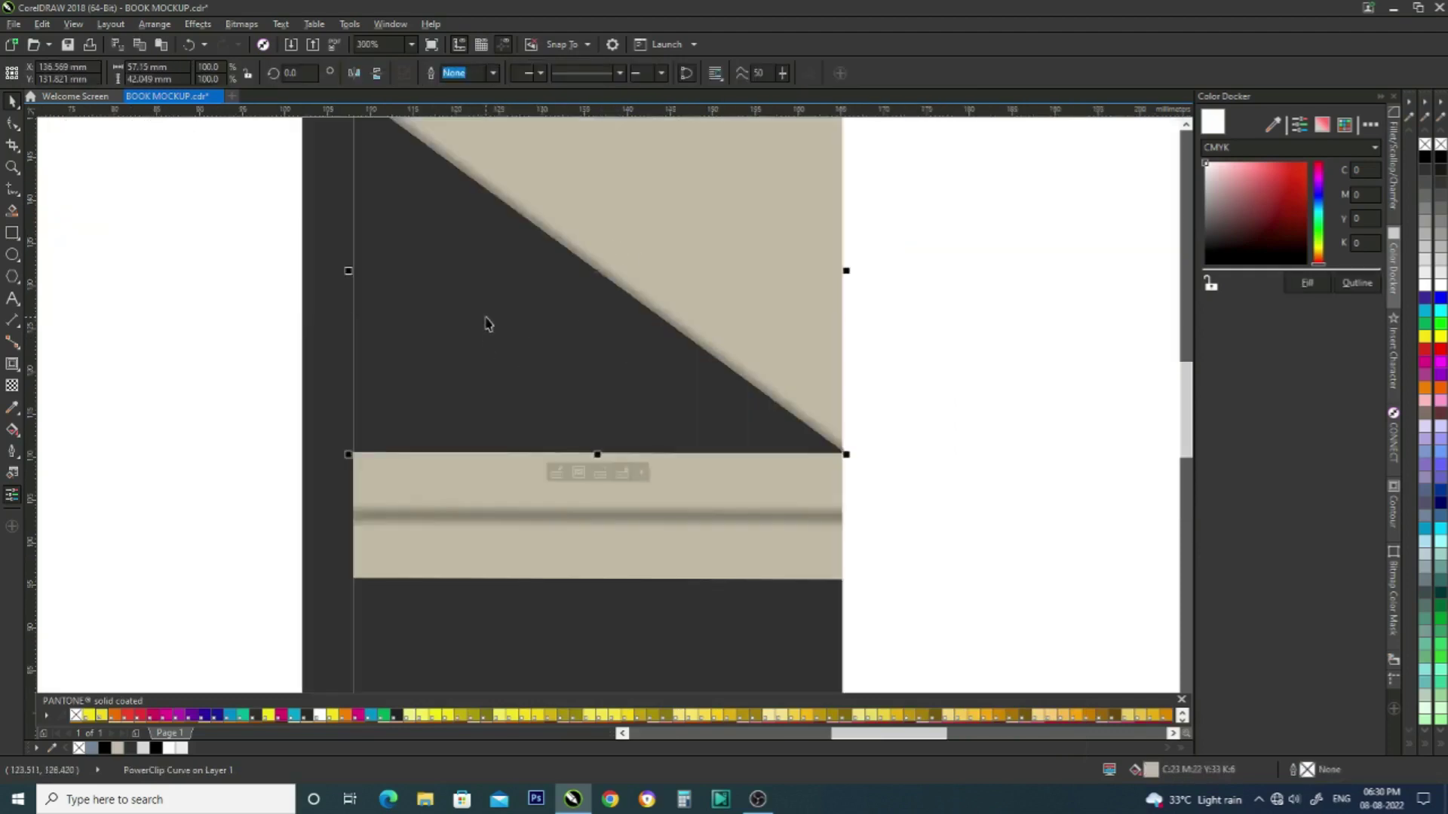
- Nudge the blurred diagonal line slightly upward within the triangle's PowerClip contents and finish editing
{"action": "left_click", "coordinate": [553, 473]}
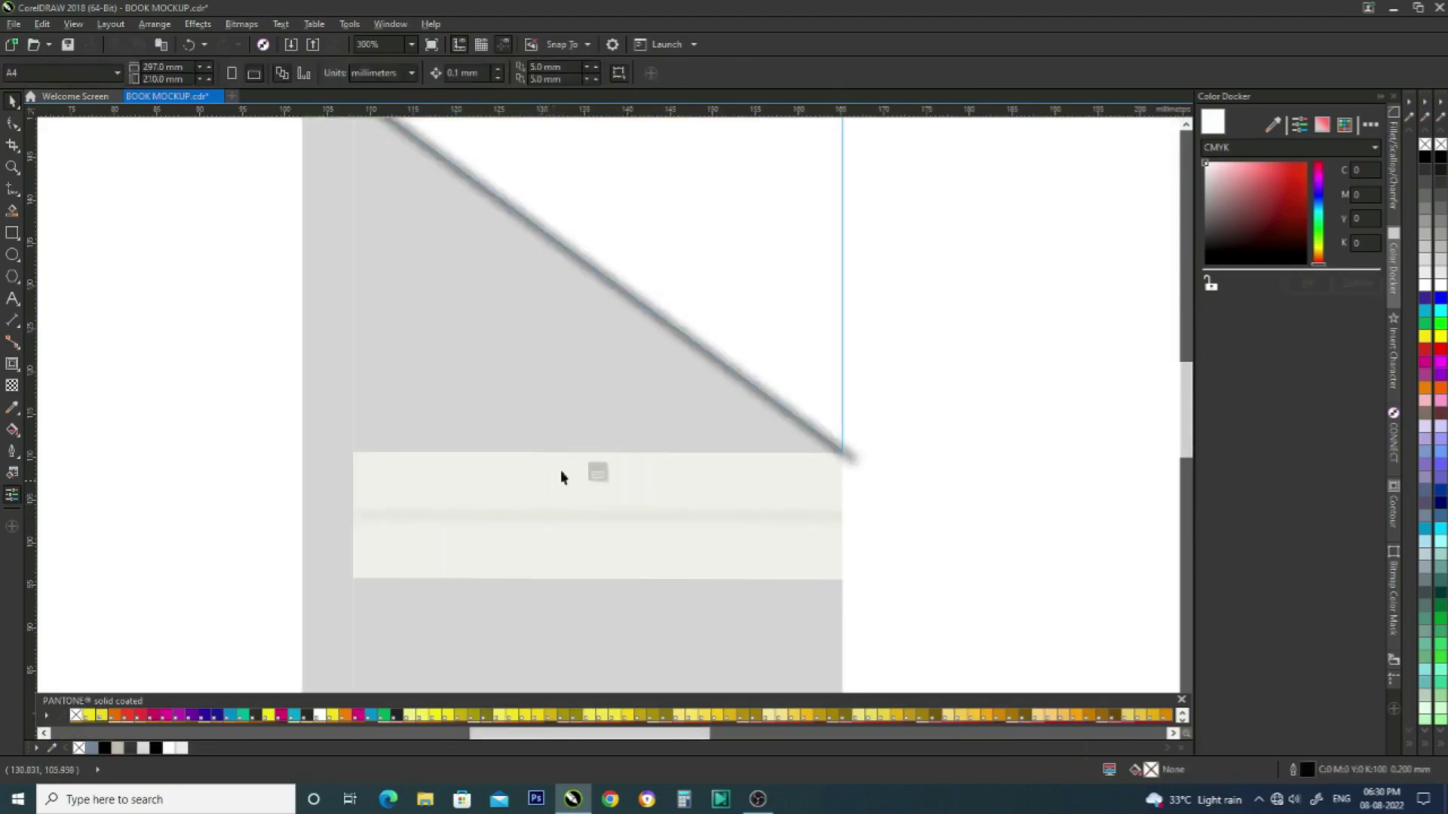
{"action": "left_click", "coordinate": [626, 295]}
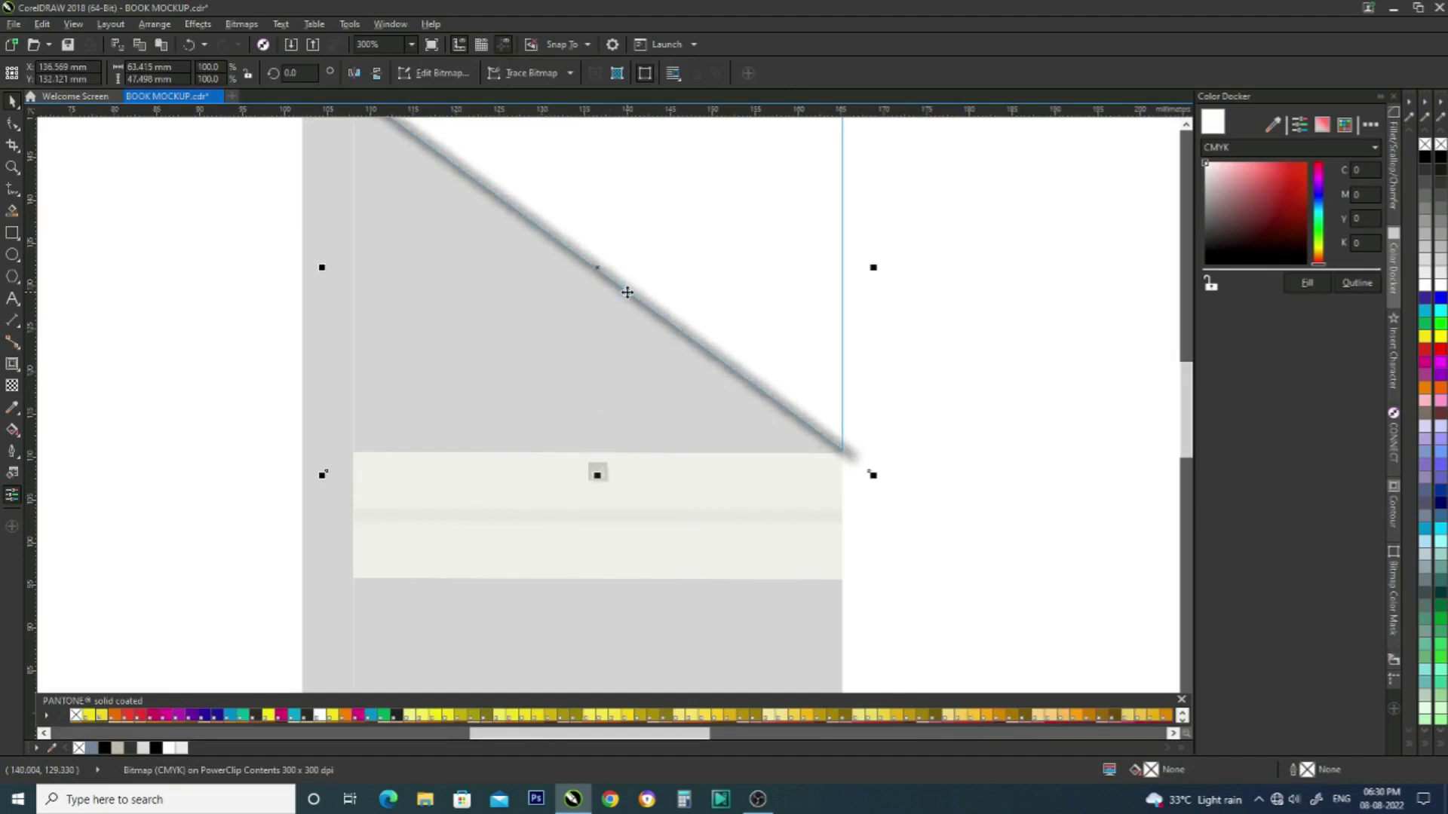
{"action": "left_click", "coordinate": [597, 474]}
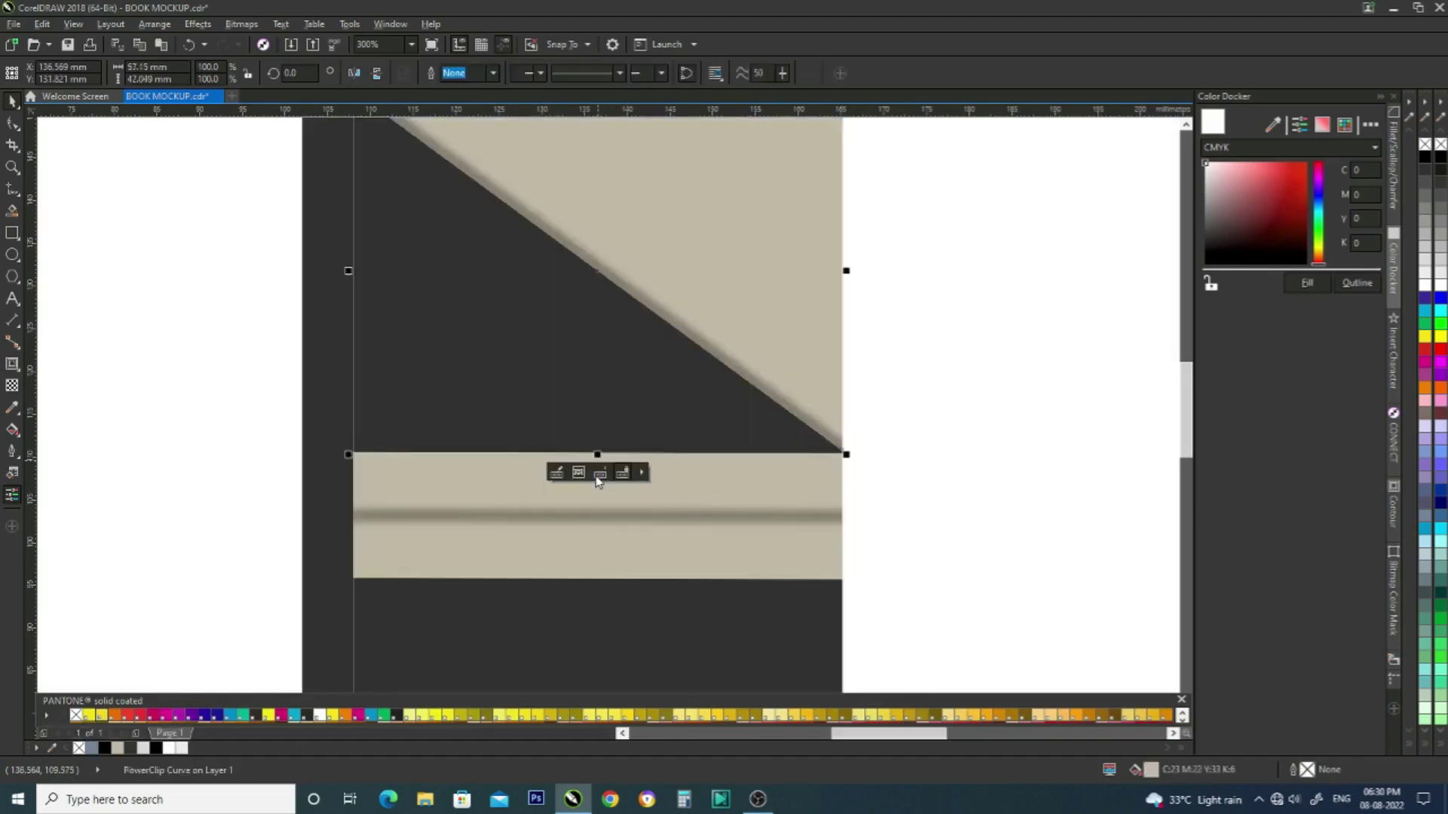
{"action": "key", "text": "Escape"}
- Edit the middle band's PowerClip contents, placing one blurred line along its top edge and a copy along its bottom edge
{"action": "left_click", "coordinate": [653, 550]}
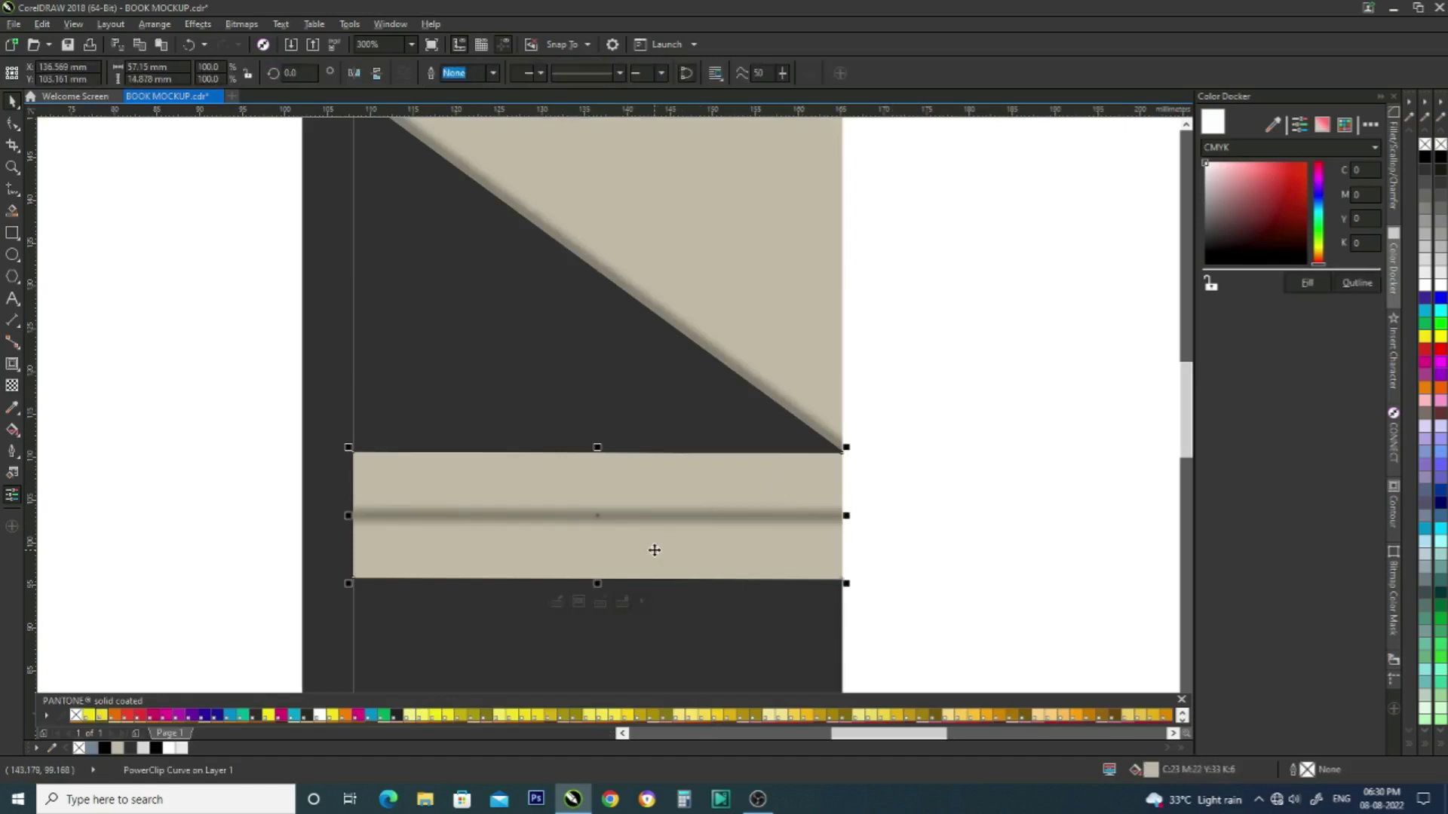
{"action": "left_click", "coordinate": [556, 601]}
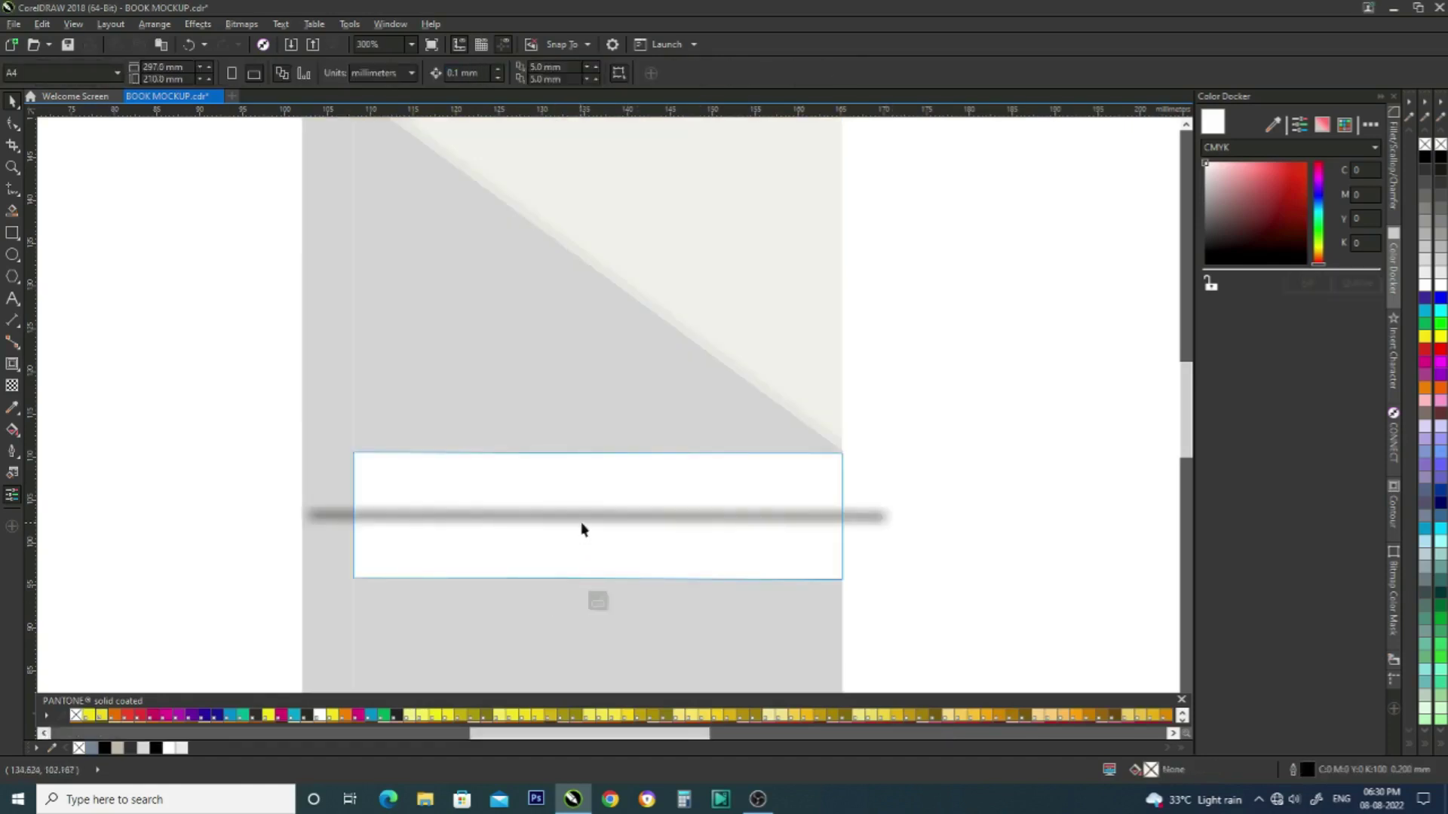
{"action": "left_click_drag", "start_coordinate": [582, 521], "coordinate": [611, 581]}
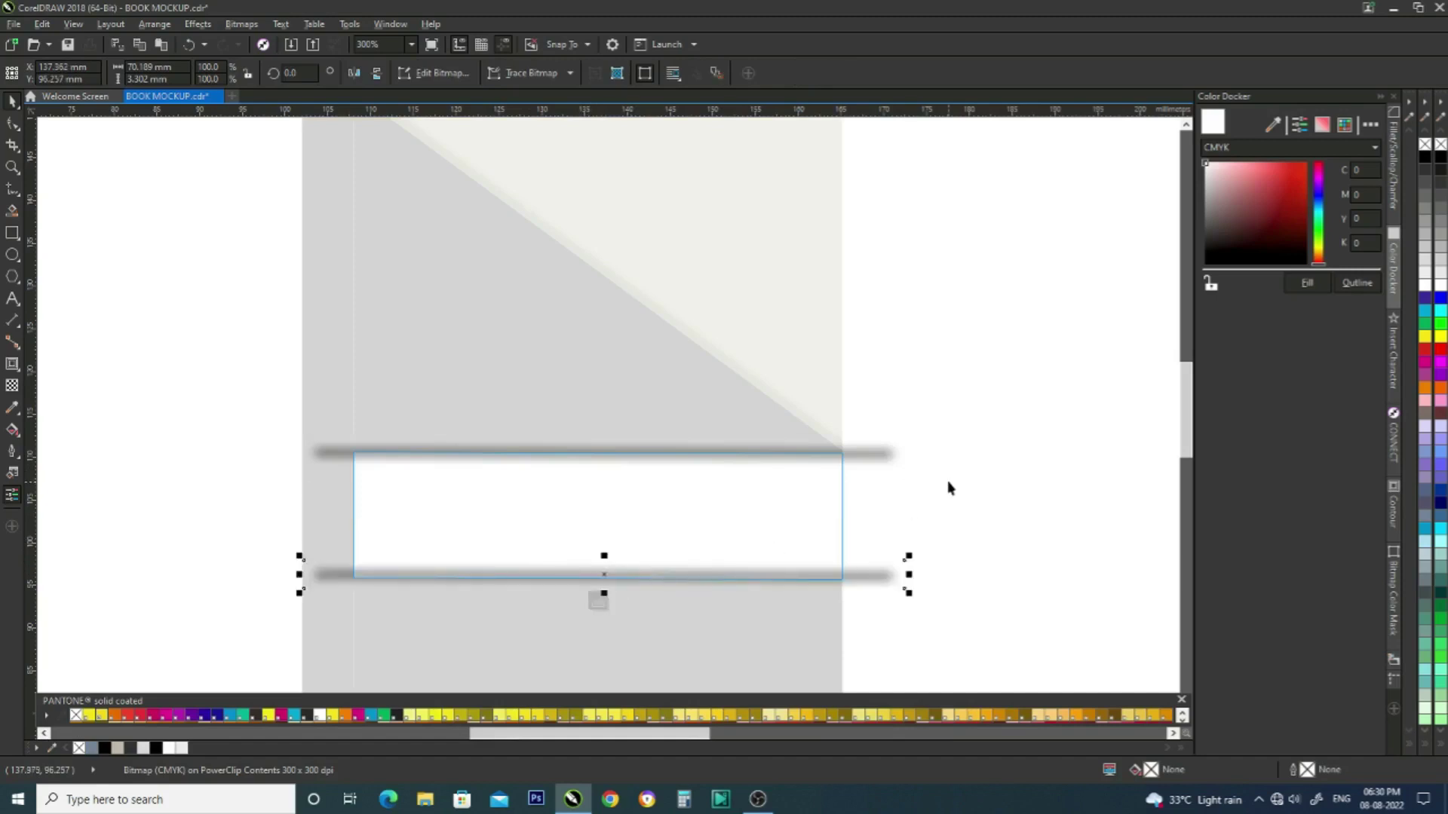
{"action": "left_click", "coordinate": [598, 603]}
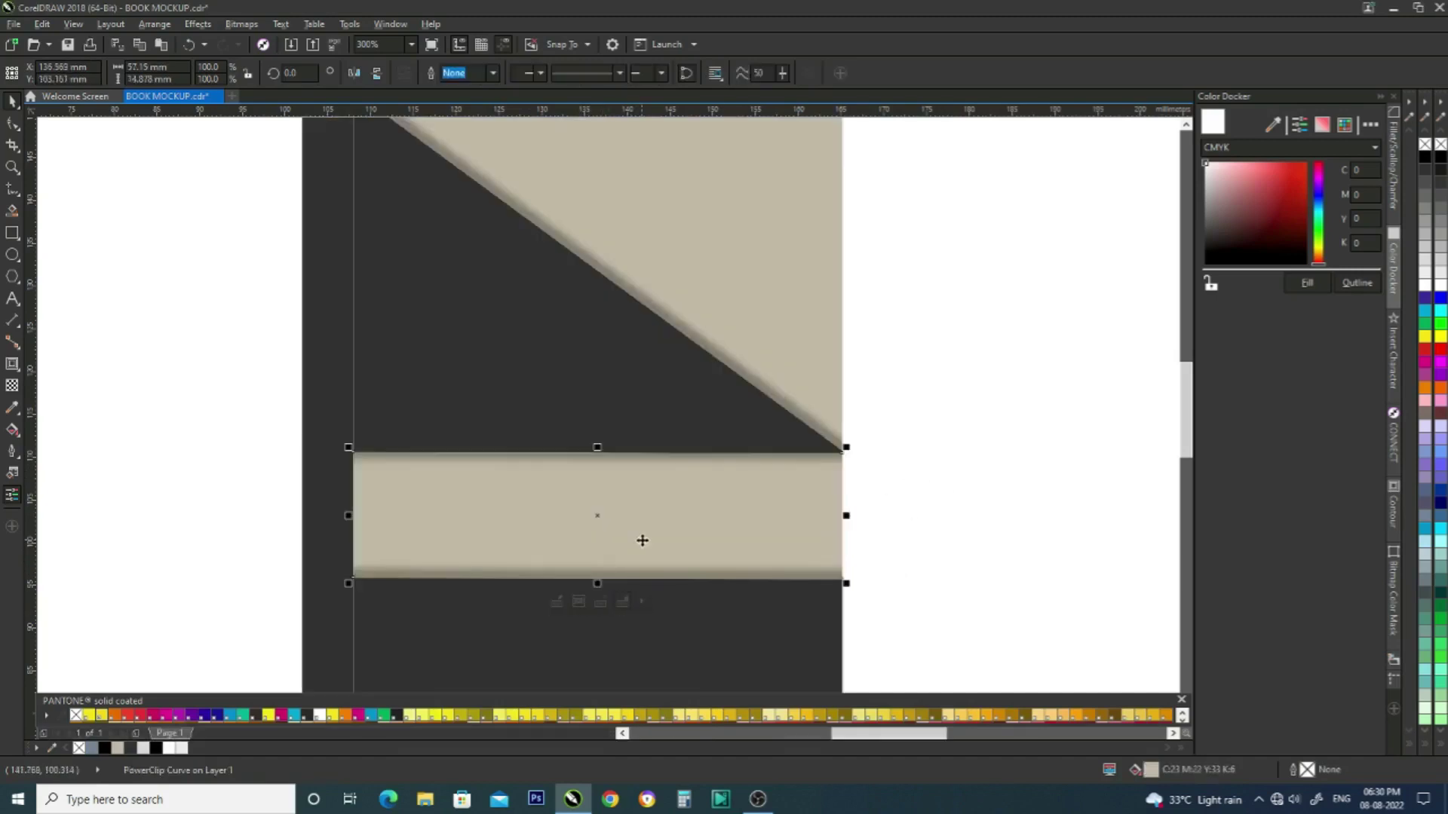
- Fill the blue-grey page-edge strip at the bottom of the book with 20% black
{"action": "scroll", "coordinate": [641, 540], "scroll_direction": "down", "scroll_amount": 2}
{"action": "scroll", "coordinate": [553, 411], "scroll_direction": "down", "scroll_amount": 2}
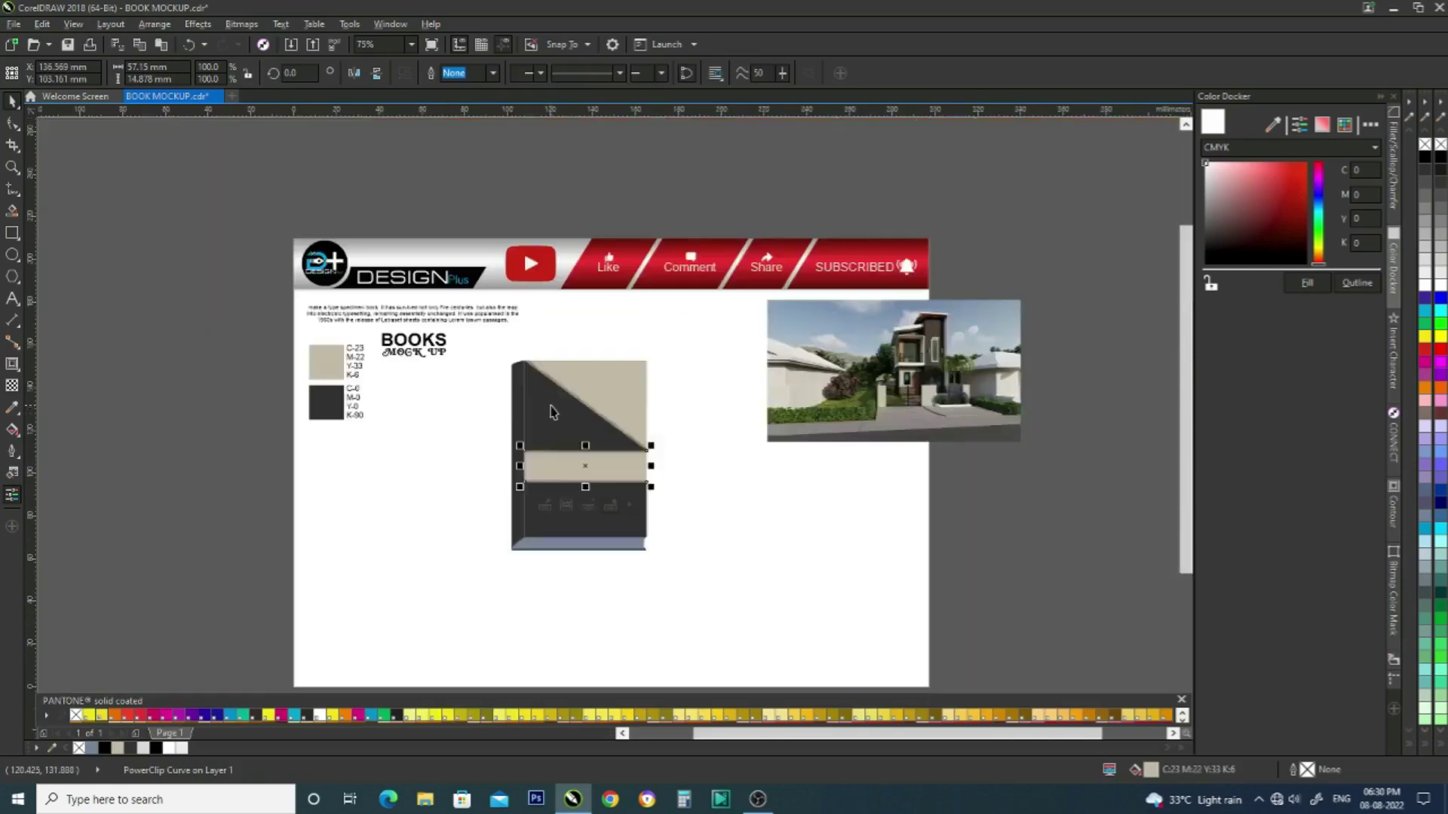
{"action": "scroll", "coordinate": [541, 527], "scroll_direction": "up", "scroll_amount": 2}
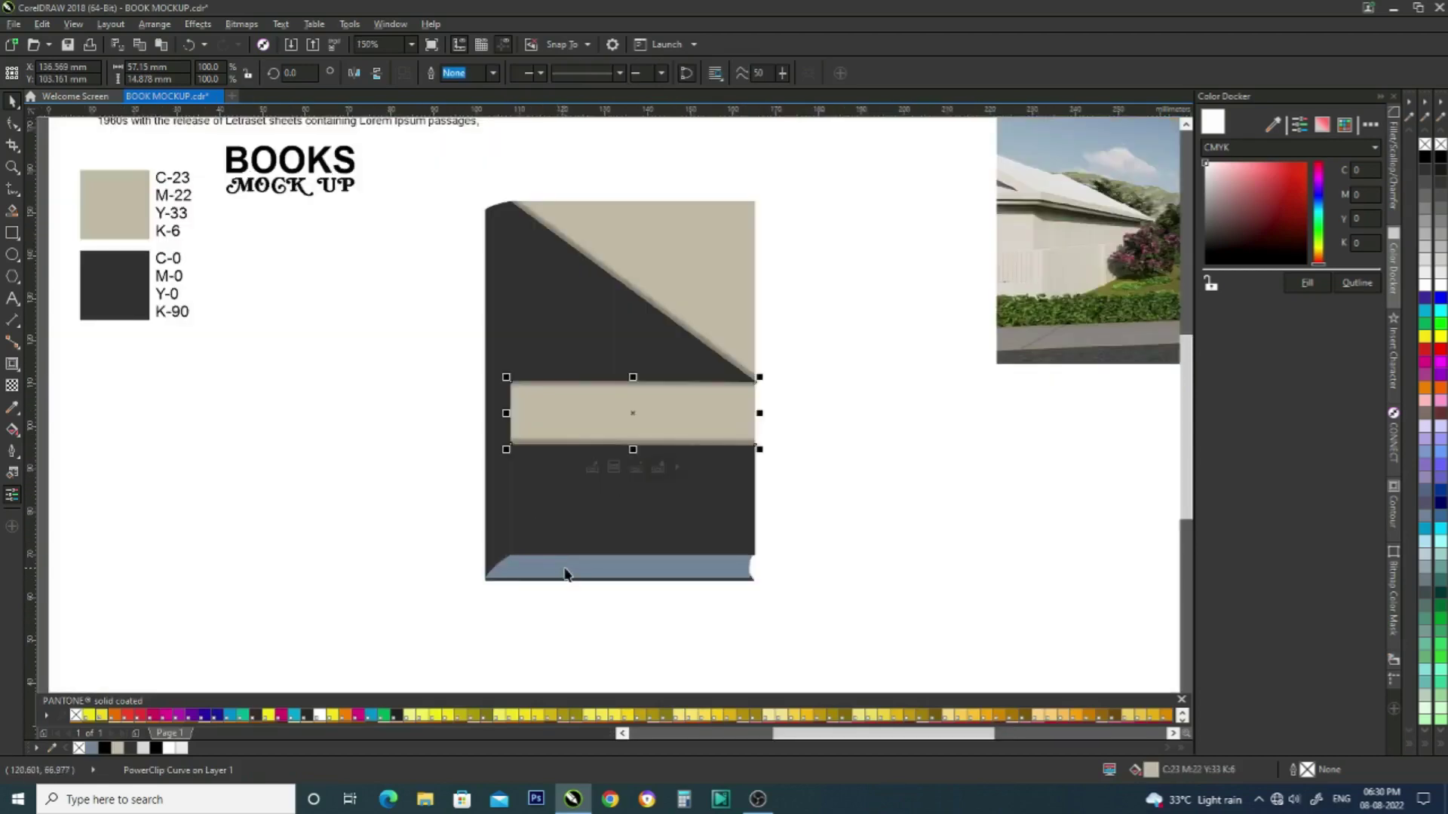
{"action": "scroll", "coordinate": [566, 574], "scroll_direction": "down", "scroll_amount": 1}
{"action": "left_click", "coordinate": [565, 573]}
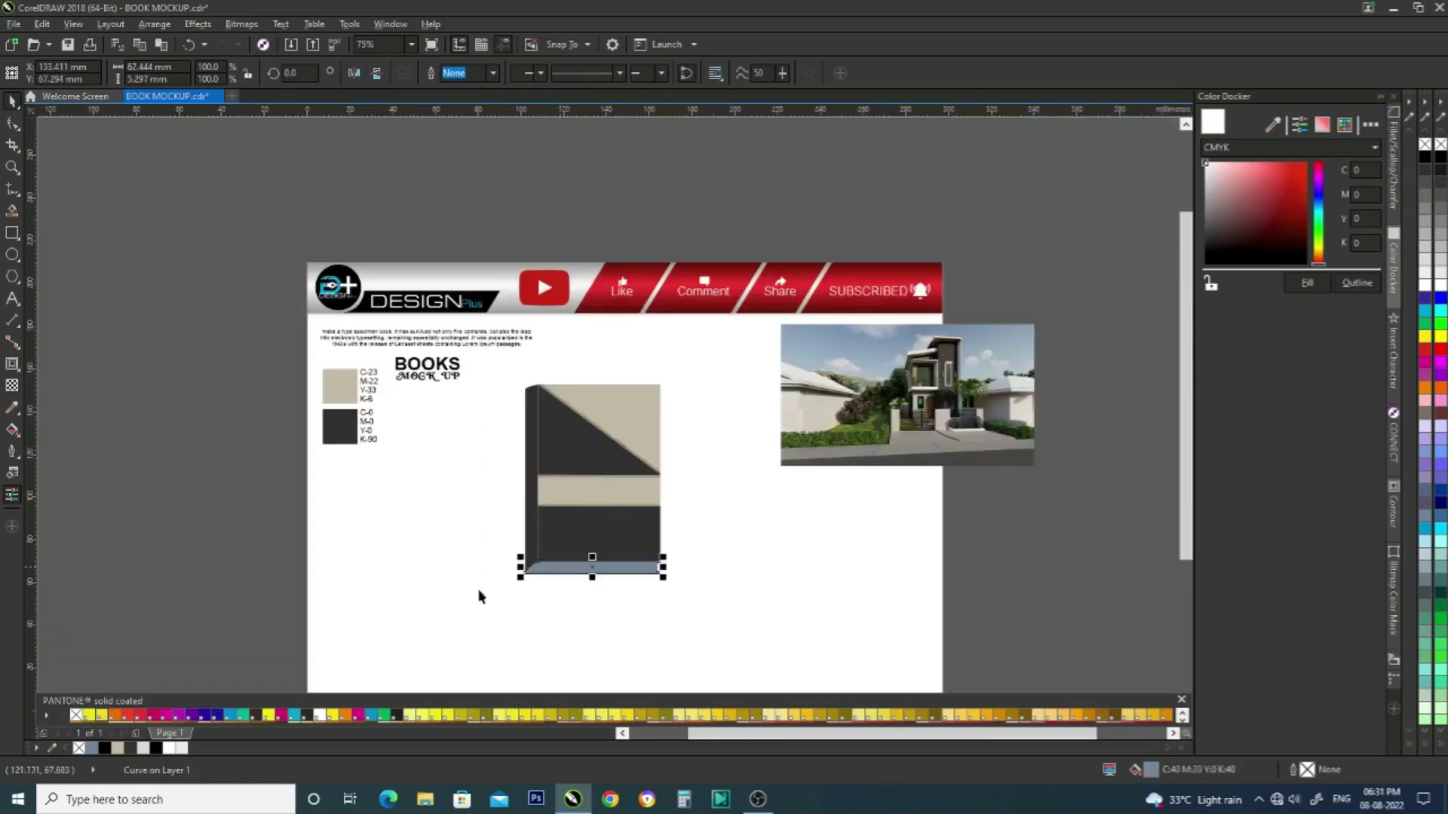
{"action": "left_click", "coordinate": [1424, 263]}
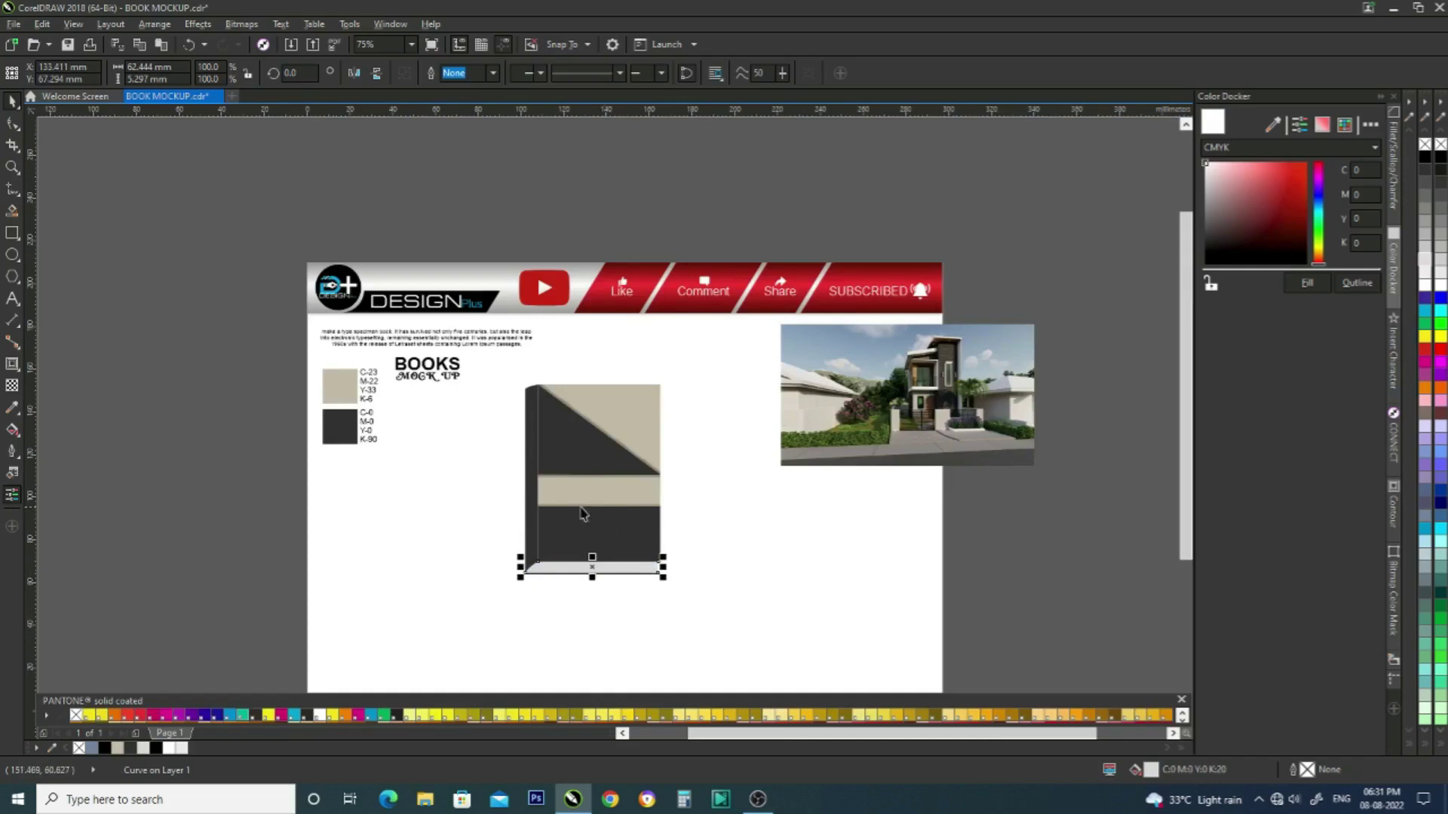
- Move the Lorem Ipsum paragraph down from above the title so it overlaps the right part of the cover's middle band
{"action": "scroll", "coordinate": [553, 538], "scroll_direction": "up", "scroll_amount": 1}
{"action": "left_click", "coordinate": [401, 480]}
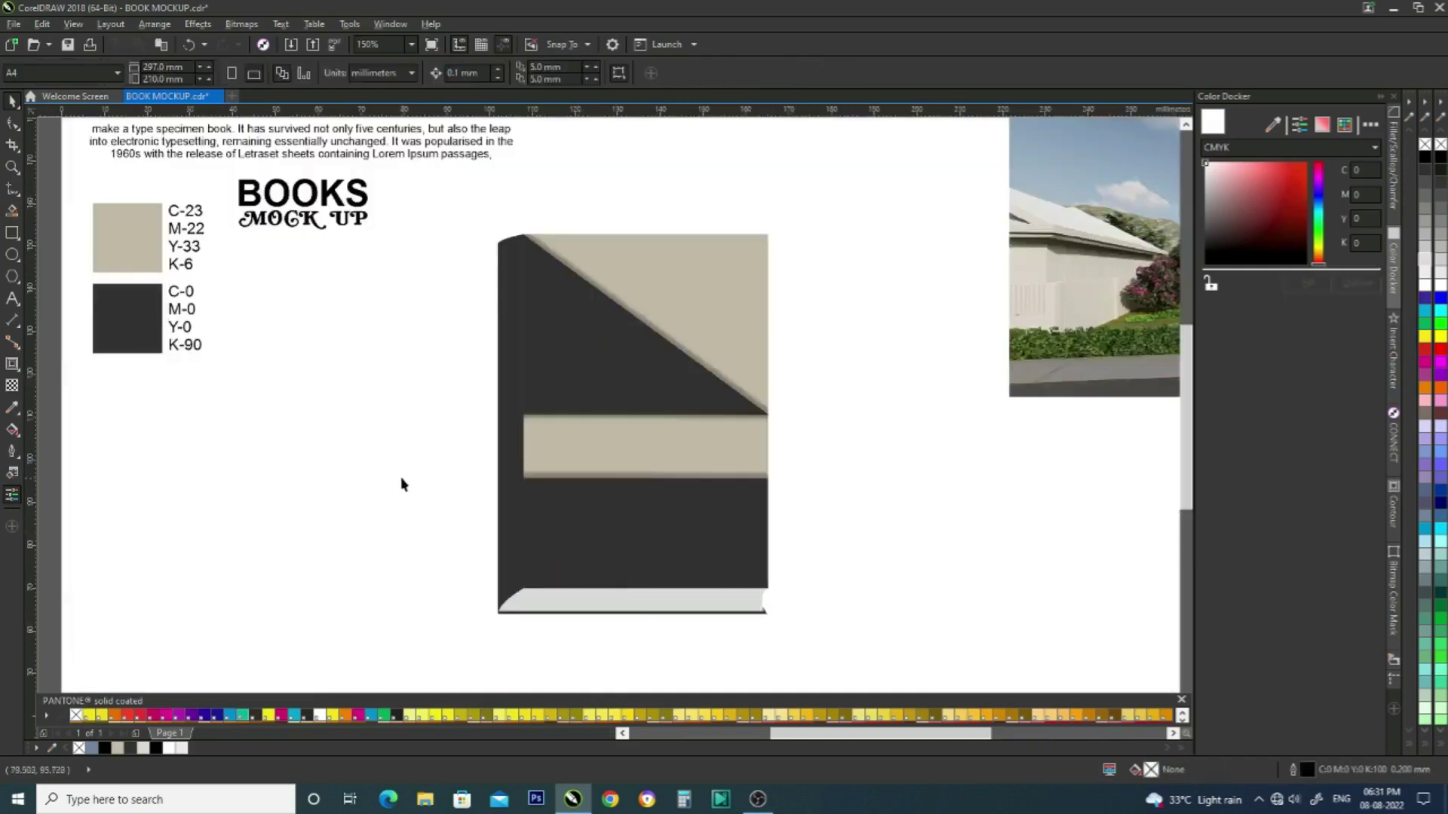
{"action": "left_click_drag", "start_coordinate": [274, 134], "coordinate": [827, 444]}
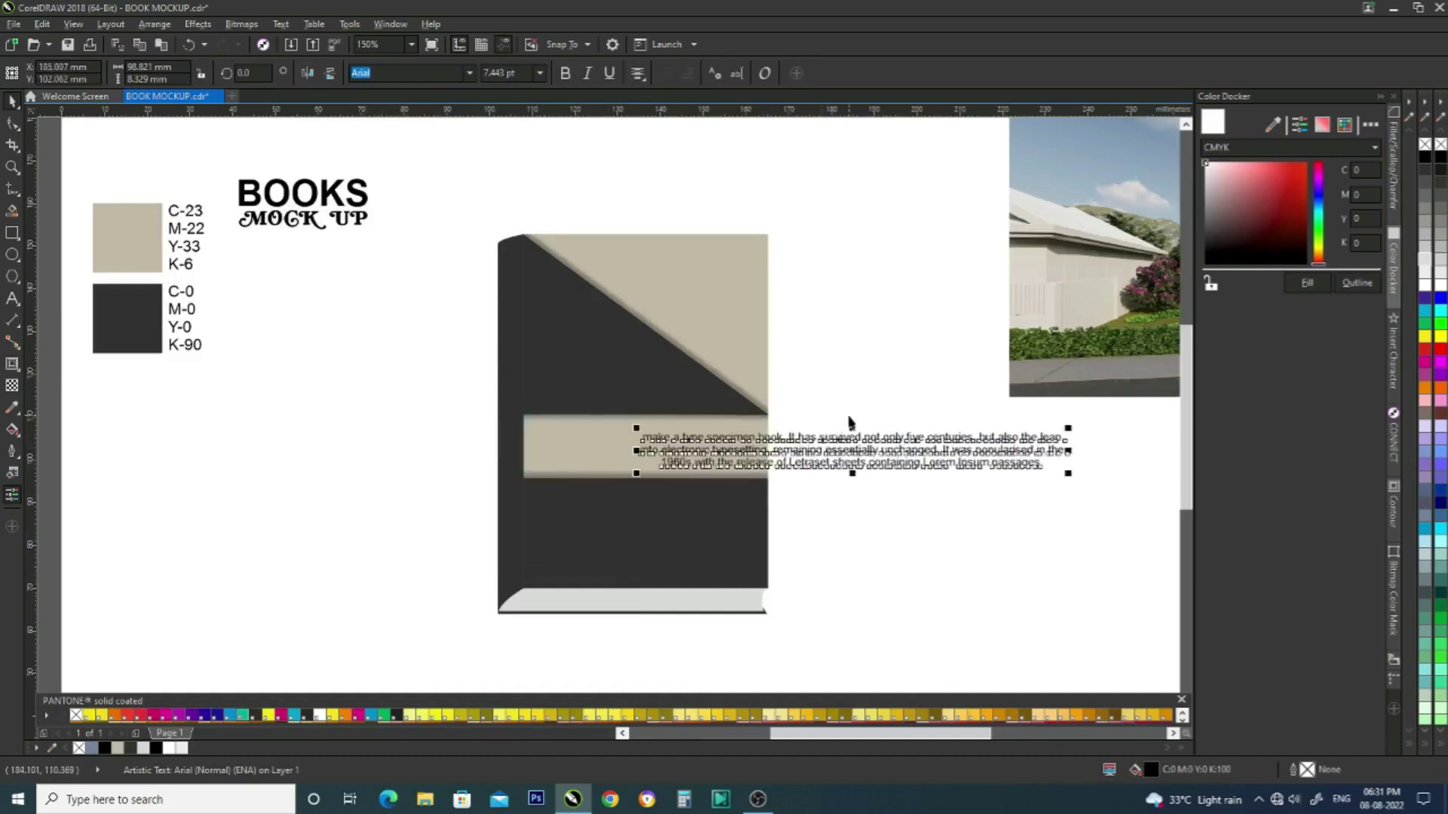
- Draw a straight vertical line about 85 mm long along the fold between spine and cover, with a 0.5 mm outline
{"action": "left_click", "coordinate": [10, 200]}
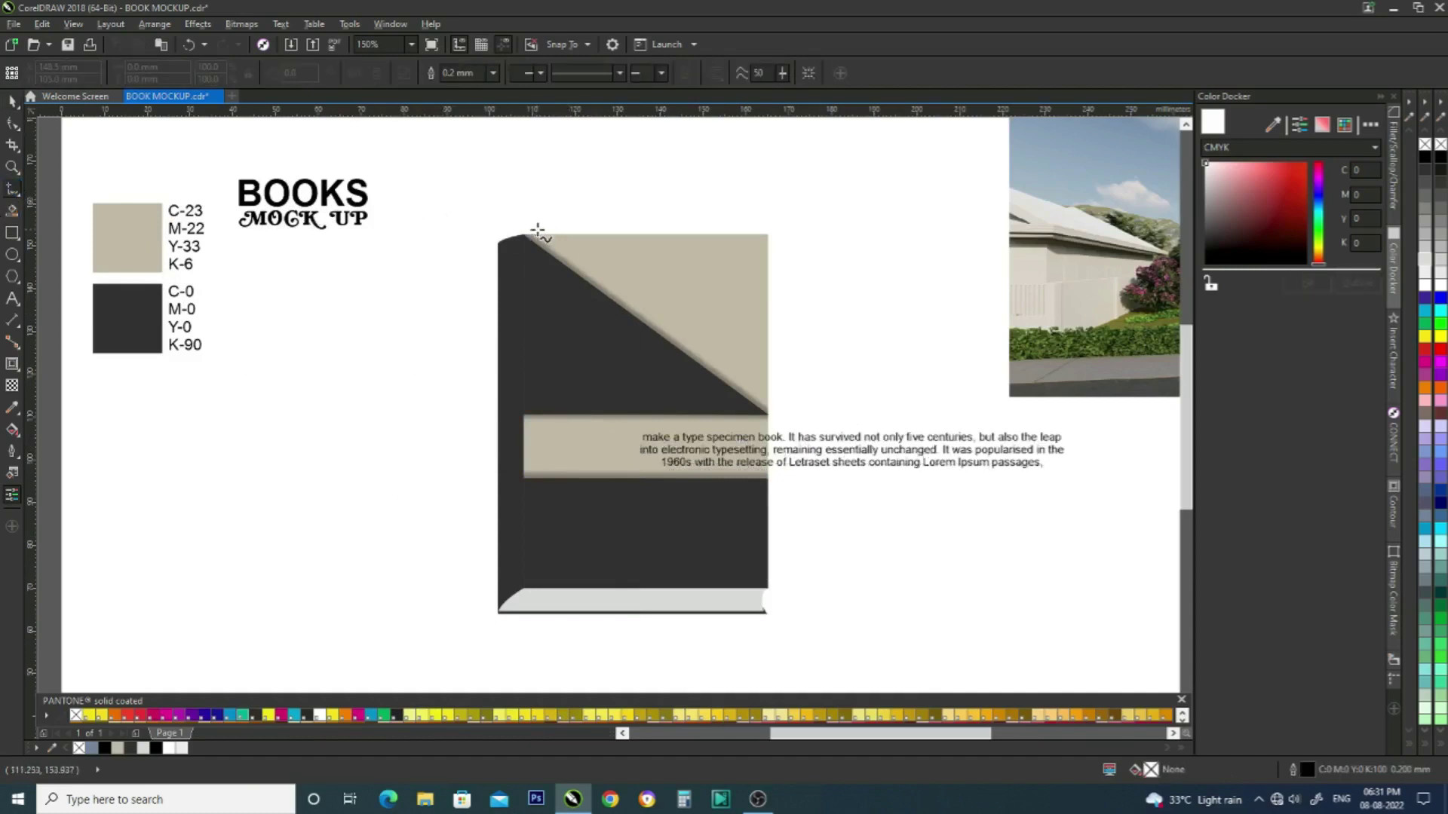
{"action": "left_click_drag", "start_coordinate": [524, 233], "coordinate": [525, 602]}
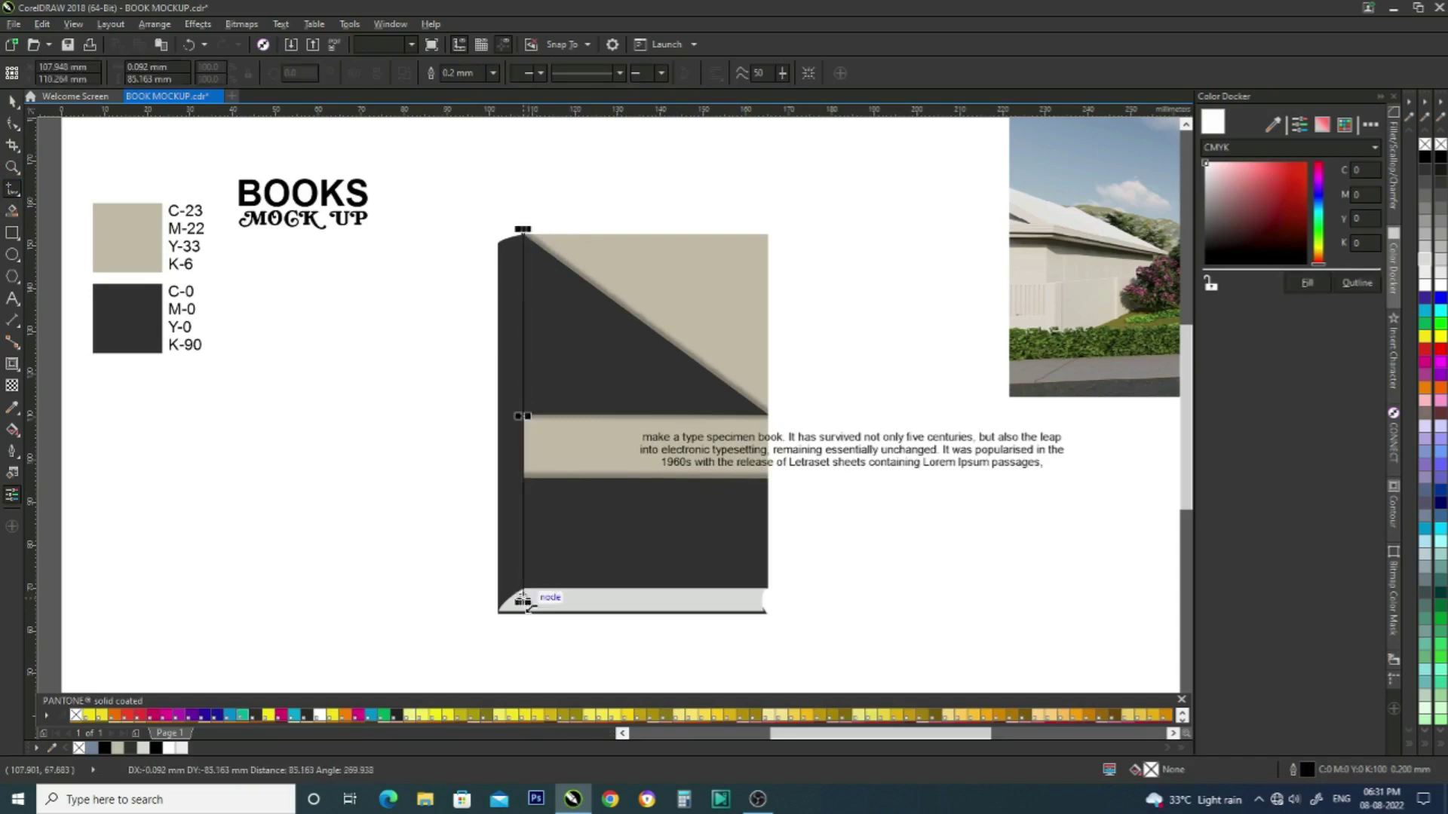
{"action": "left_click", "coordinate": [494, 73]}
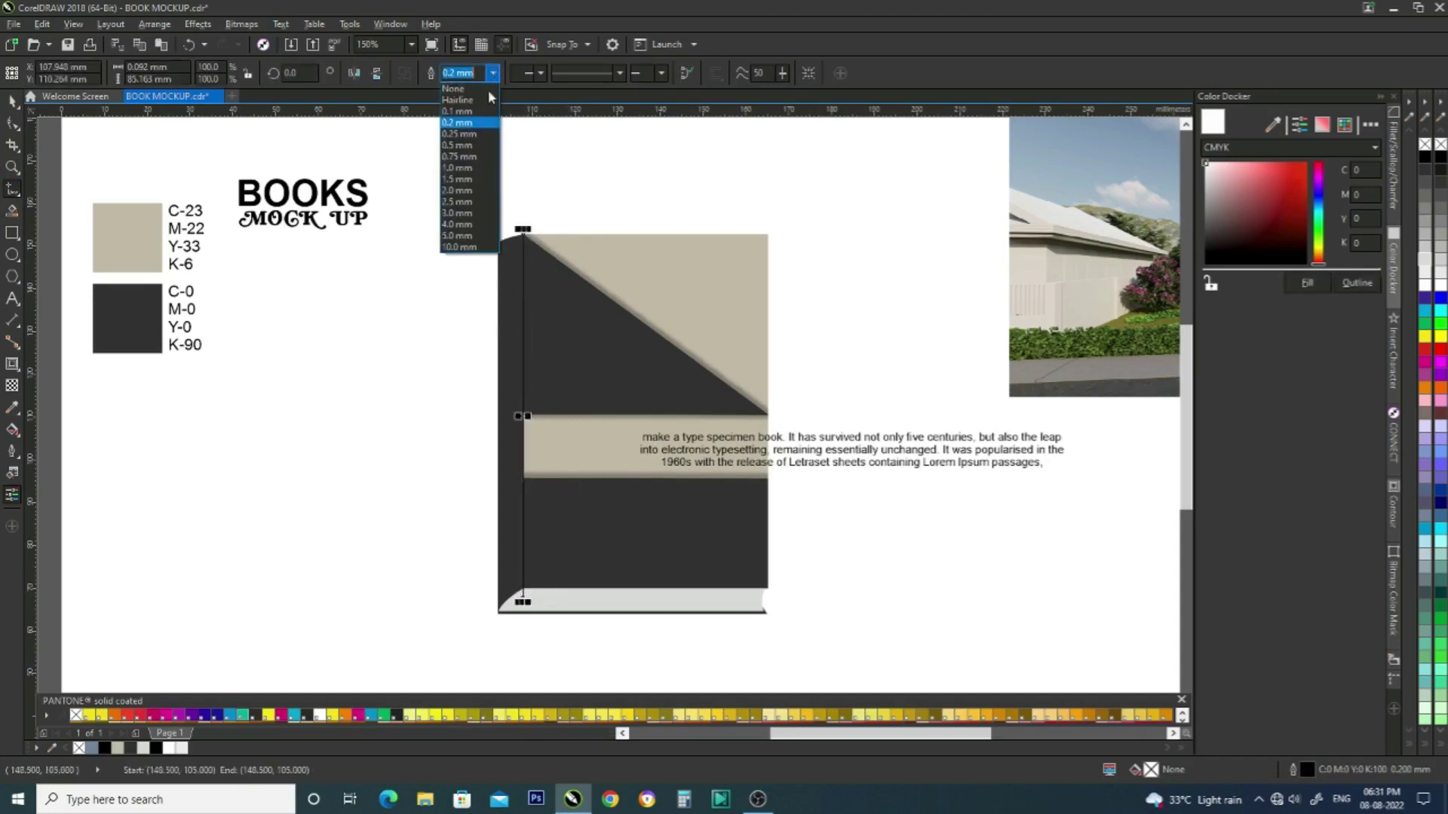
{"action": "left_click", "coordinate": [467, 146]}
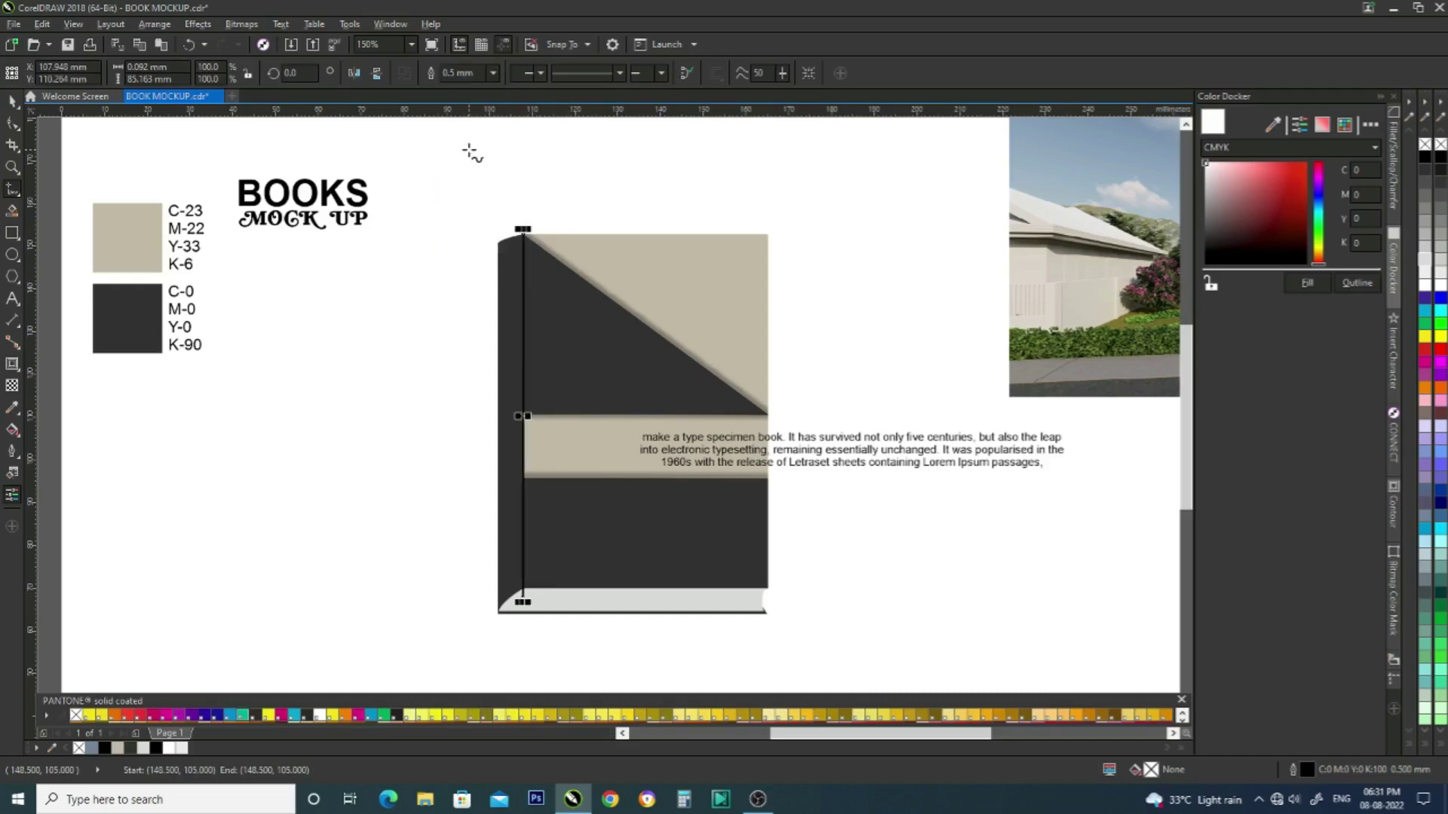
- Convert the vertical fold line to a 300 dpi CMYK bitmap with a transparent background
{"action": "left_click", "coordinate": [249, 26]}
{"action": "left_click", "coordinate": [276, 44]}
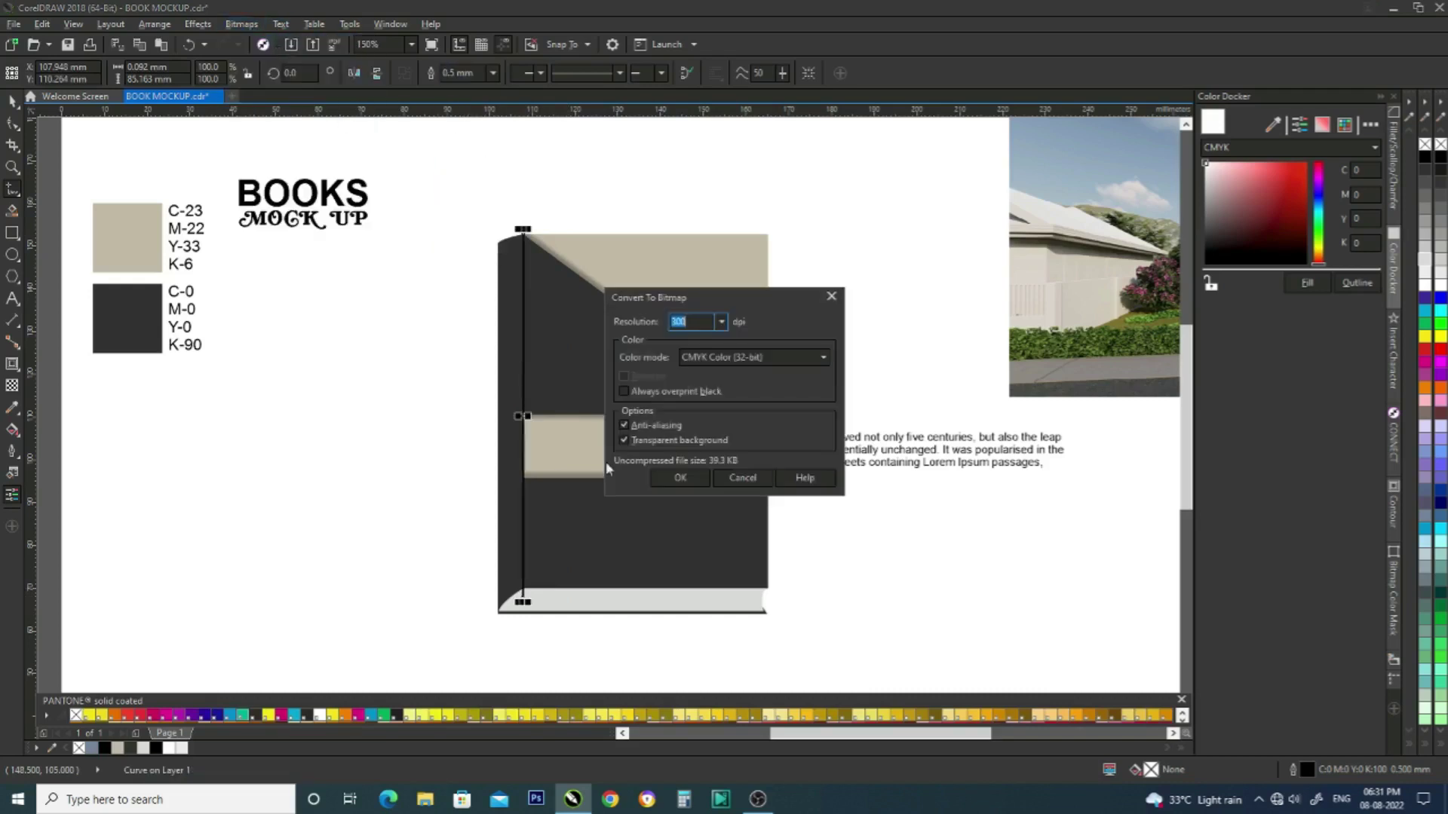
{"action": "left_click", "coordinate": [682, 480]}
{"action": "left_click", "coordinate": [12, 100]}
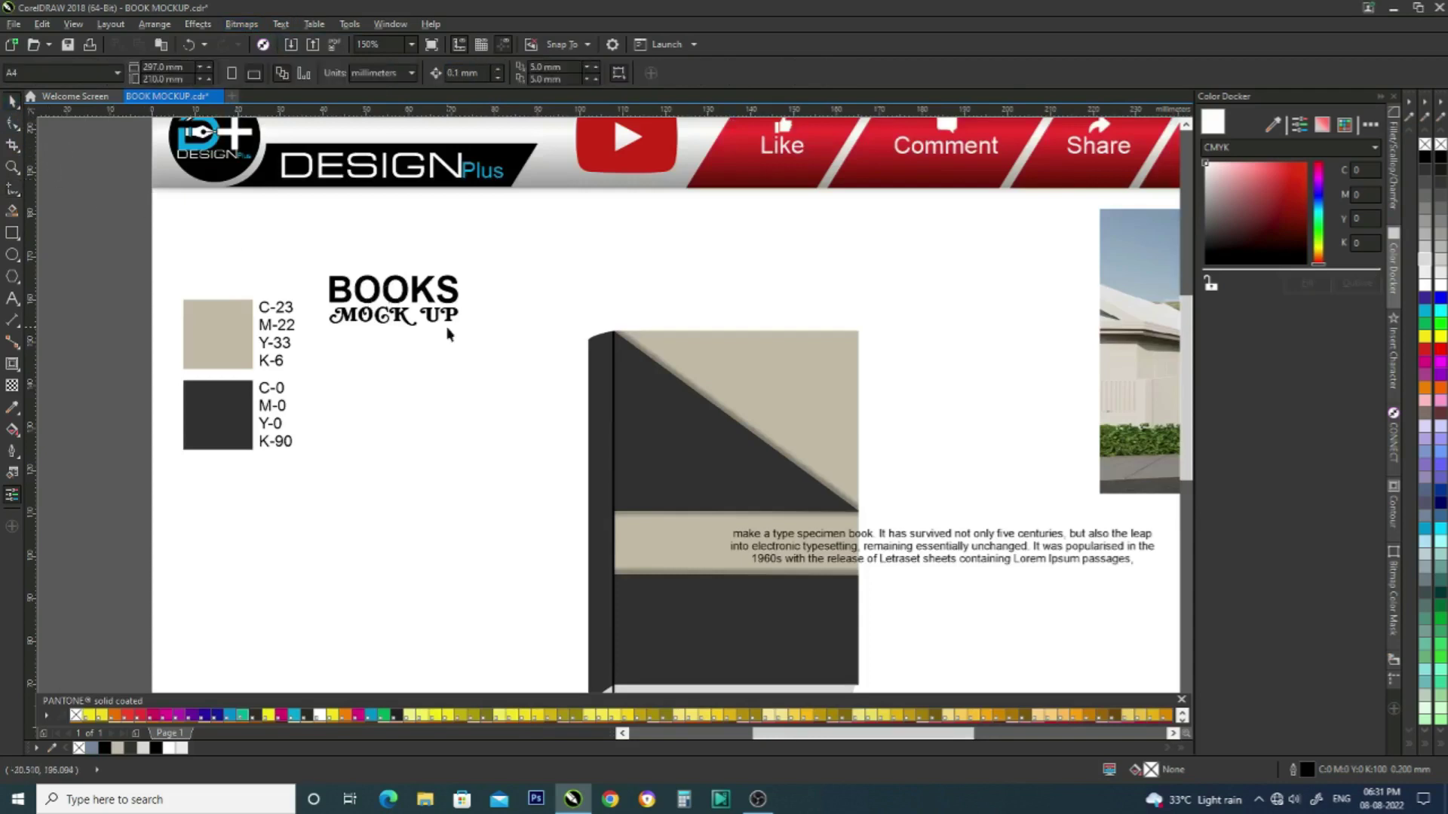
- Apply a Gaussian Blur with a radius of 7 pixels to the fold line bitmap
{"action": "left_click", "coordinate": [615, 369]}
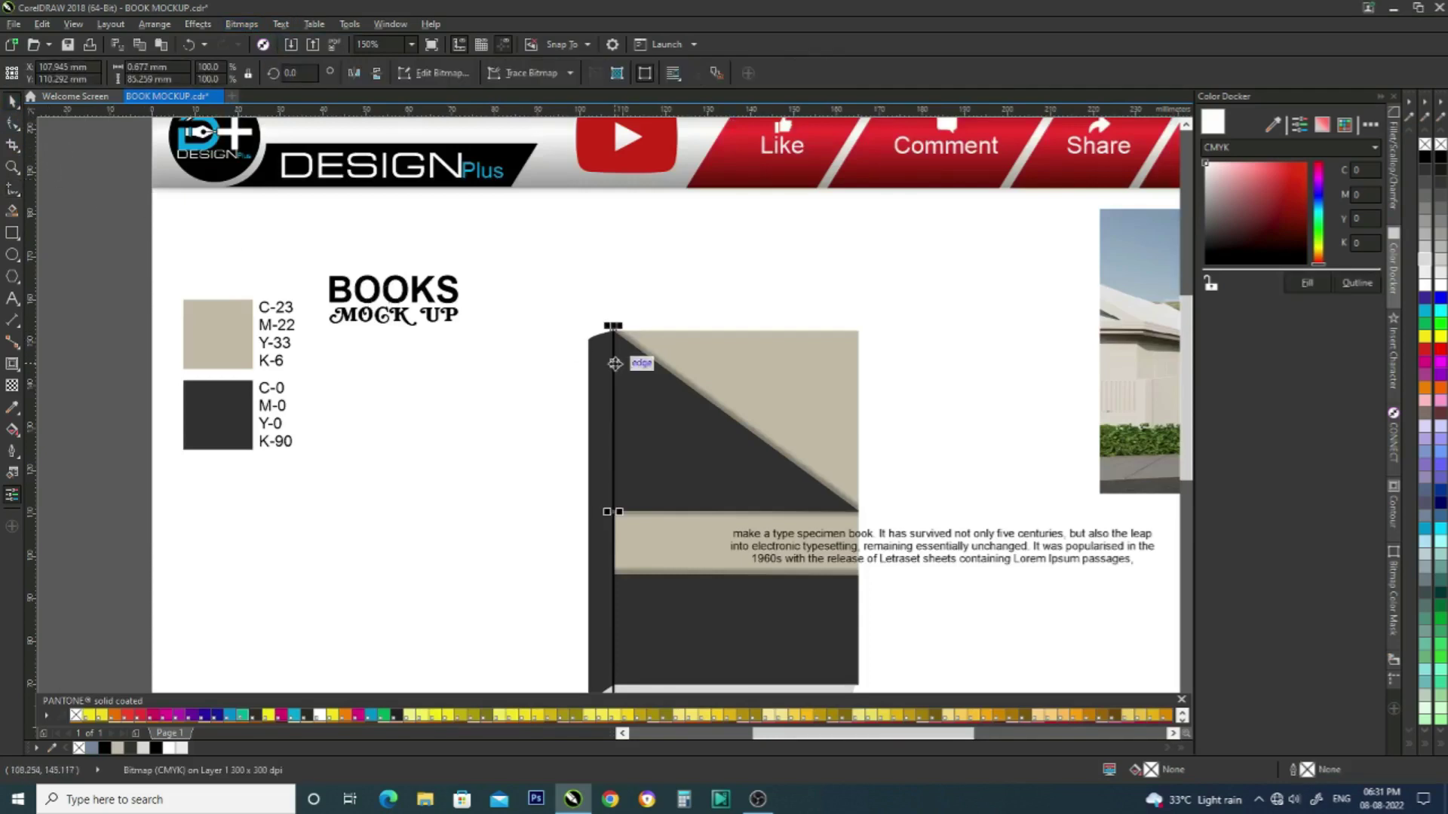
{"action": "left_click", "coordinate": [239, 24]}
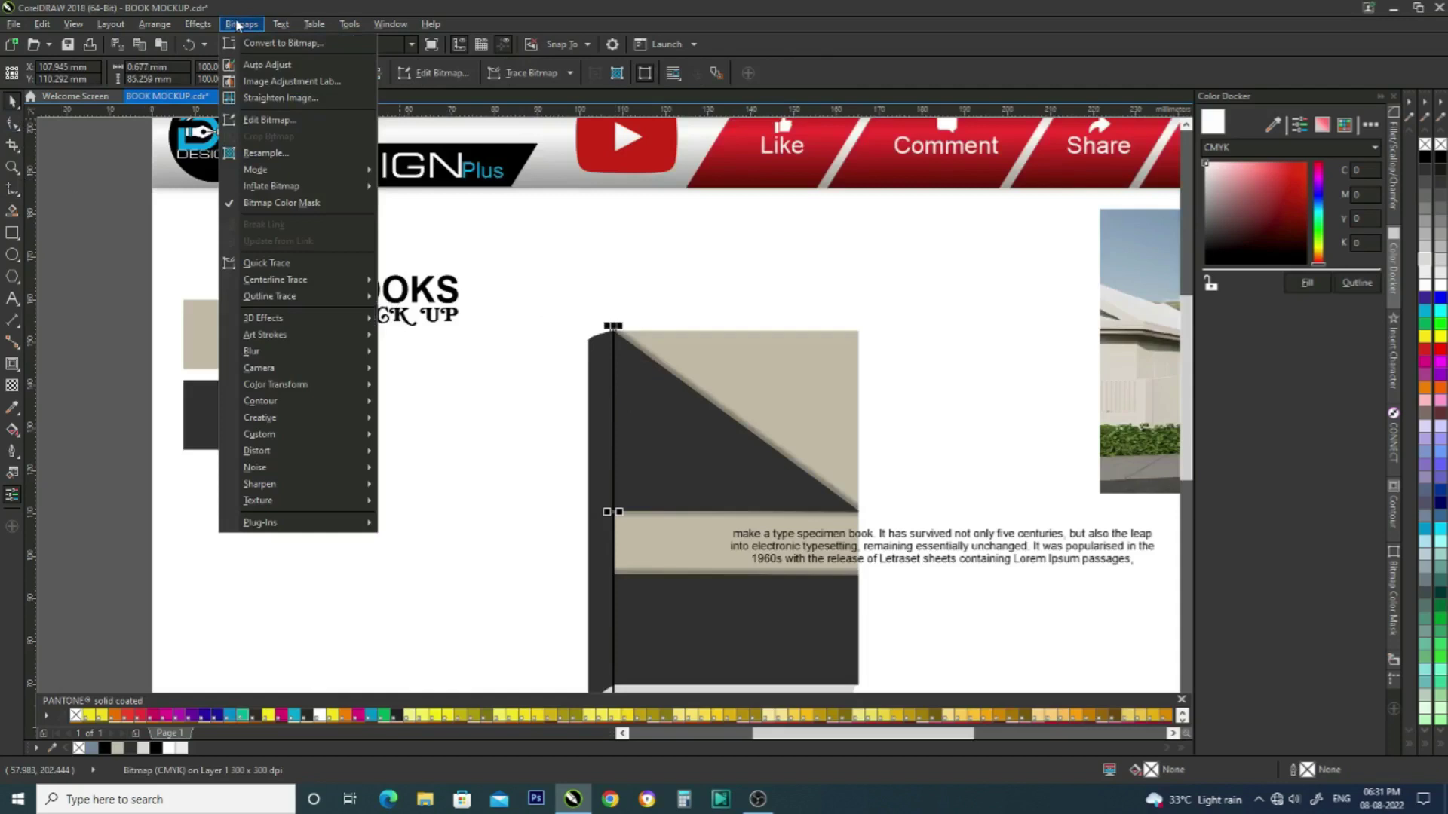
{"action": "mouse_move", "coordinate": [324, 352]}
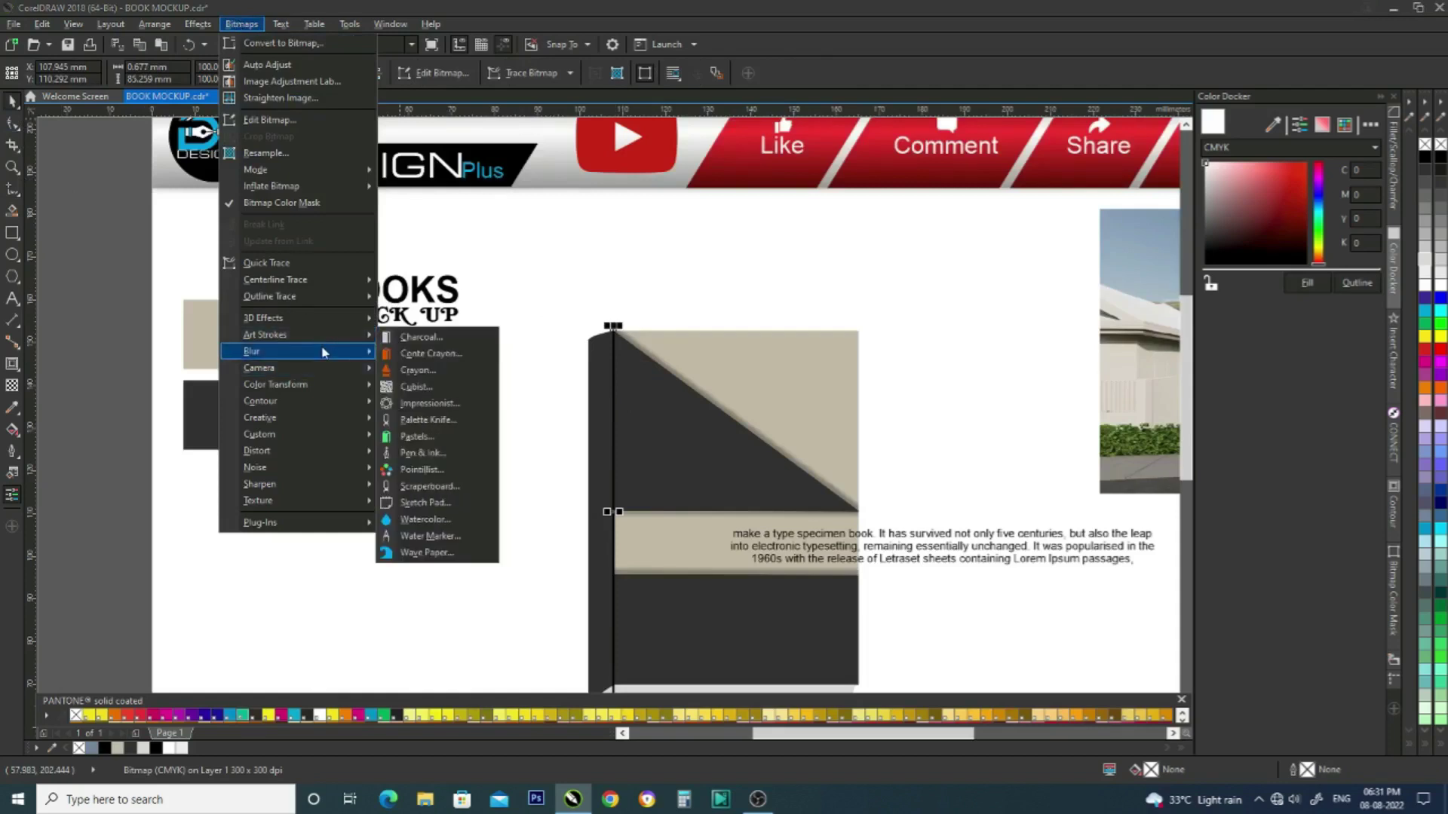
{"action": "left_click", "coordinate": [474, 371]}
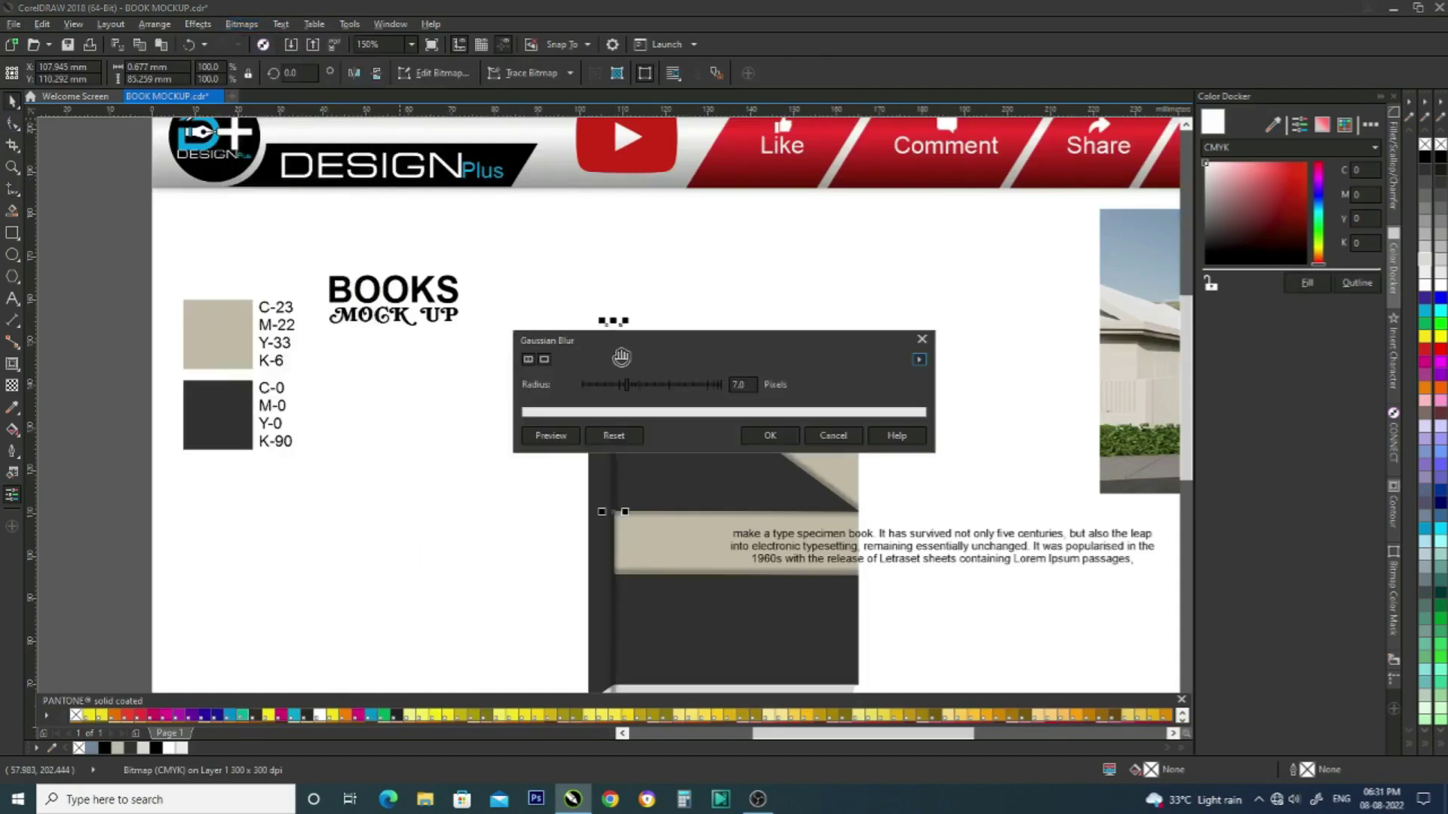
{"action": "left_click", "coordinate": [769, 436]}
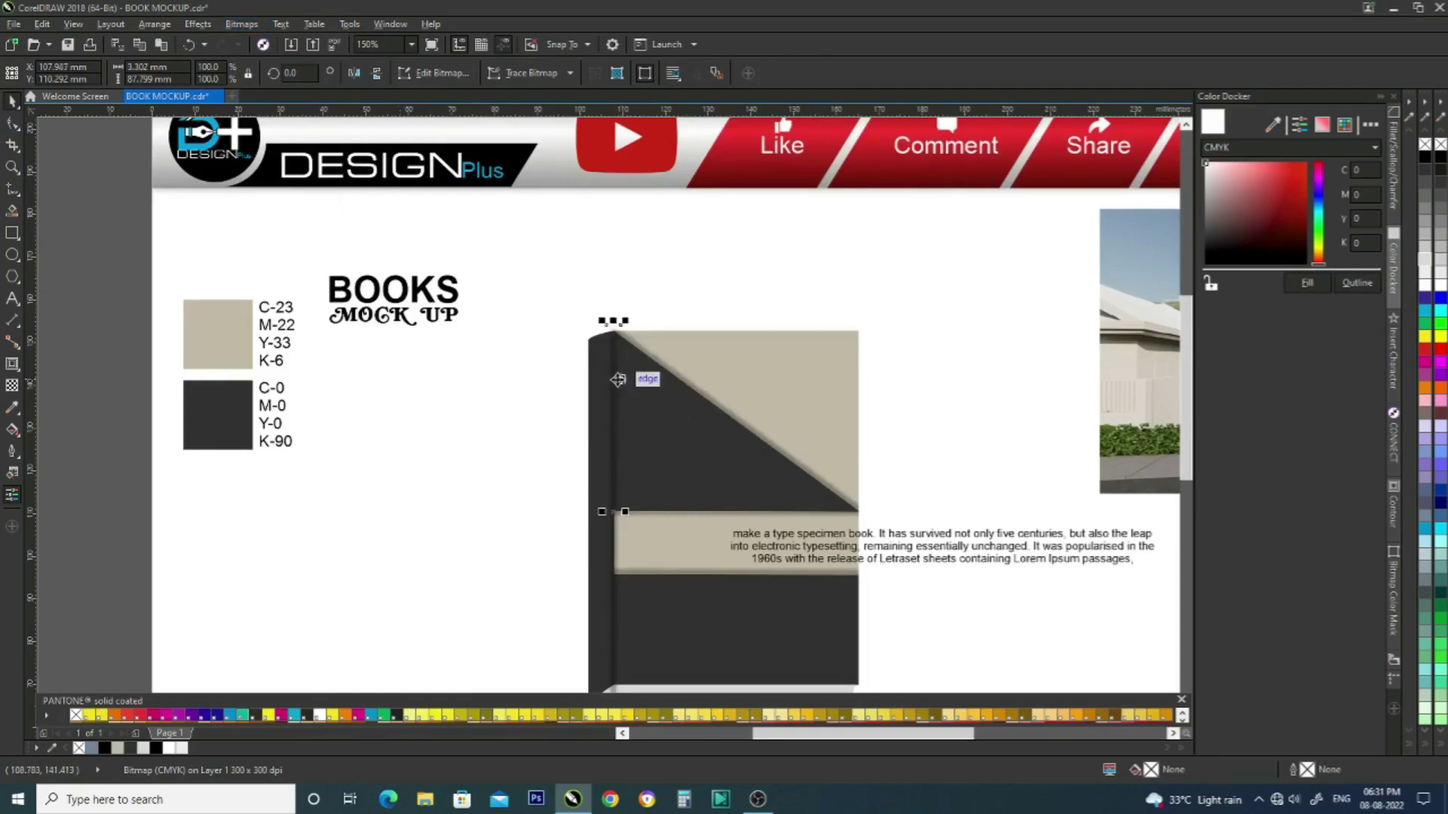
- Place a copy of the blurred fold line beside the book and PowerClip it inside the dark spine
{"action": "scroll", "coordinate": [615, 380], "scroll_direction": "down", "scroll_amount": 2}
{"action": "scroll", "coordinate": [608, 491], "scroll_direction": "up", "scroll_amount": 4}
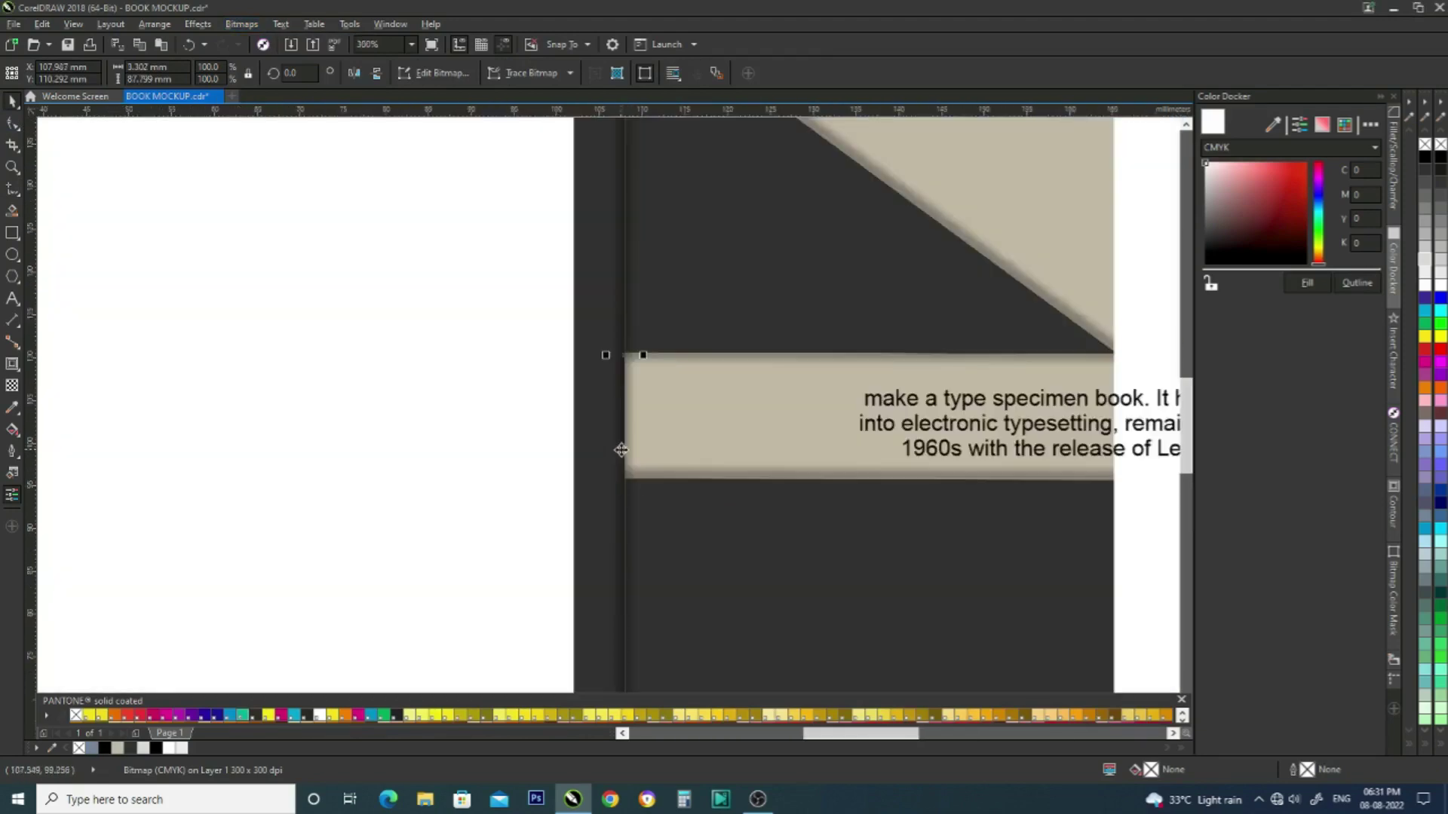
{"action": "scroll", "coordinate": [621, 447], "scroll_direction": "down", "scroll_amount": 2}
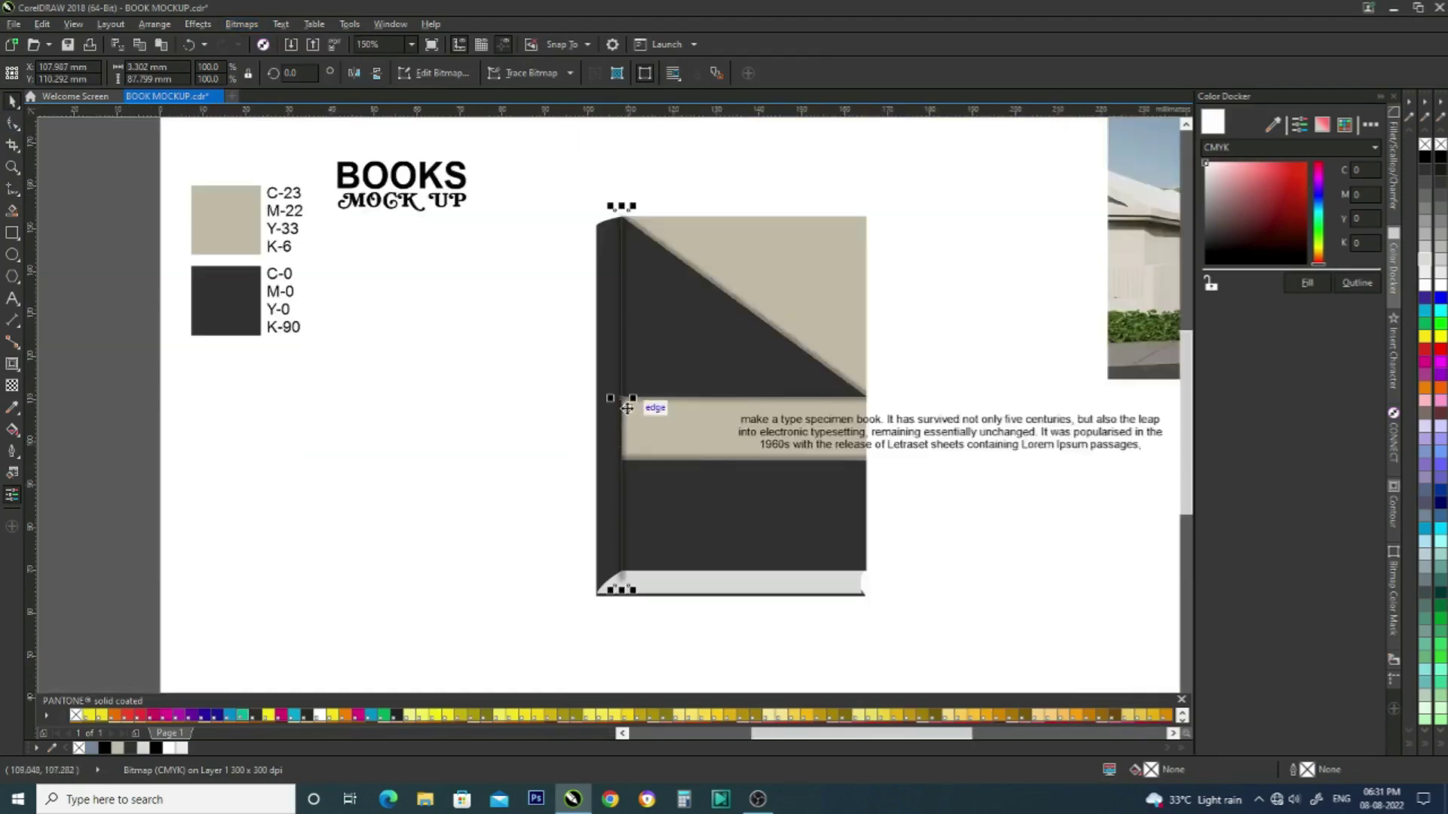
{"action": "left_click_drag", "start_coordinate": [627, 402], "coordinate": [562, 410]}
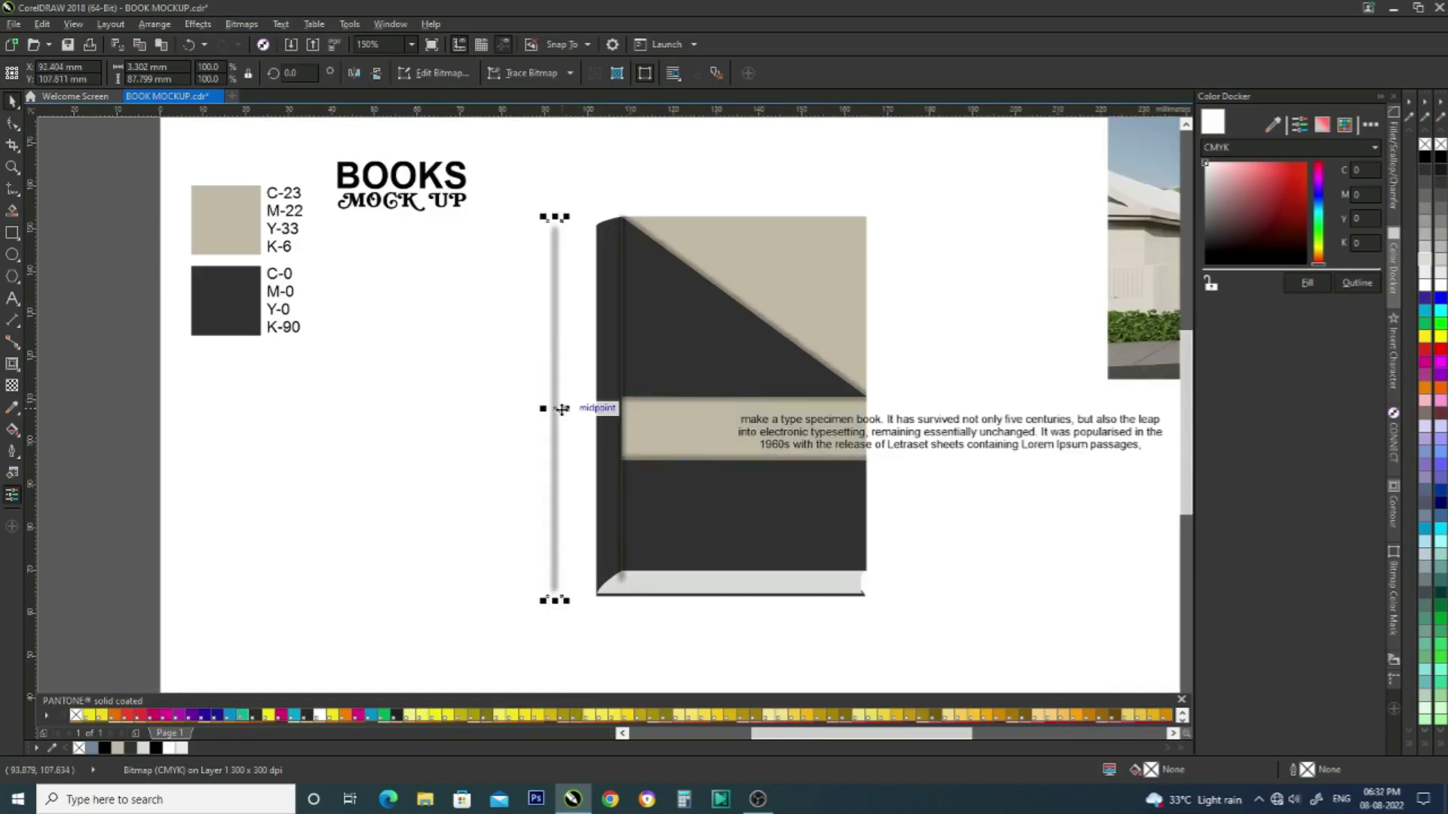
{"action": "right_click", "coordinate": [556, 334]}
{"action": "key", "text": "Escape"}
{"action": "key", "text": "Escape"}
{"action": "left_click", "coordinate": [600, 332]}
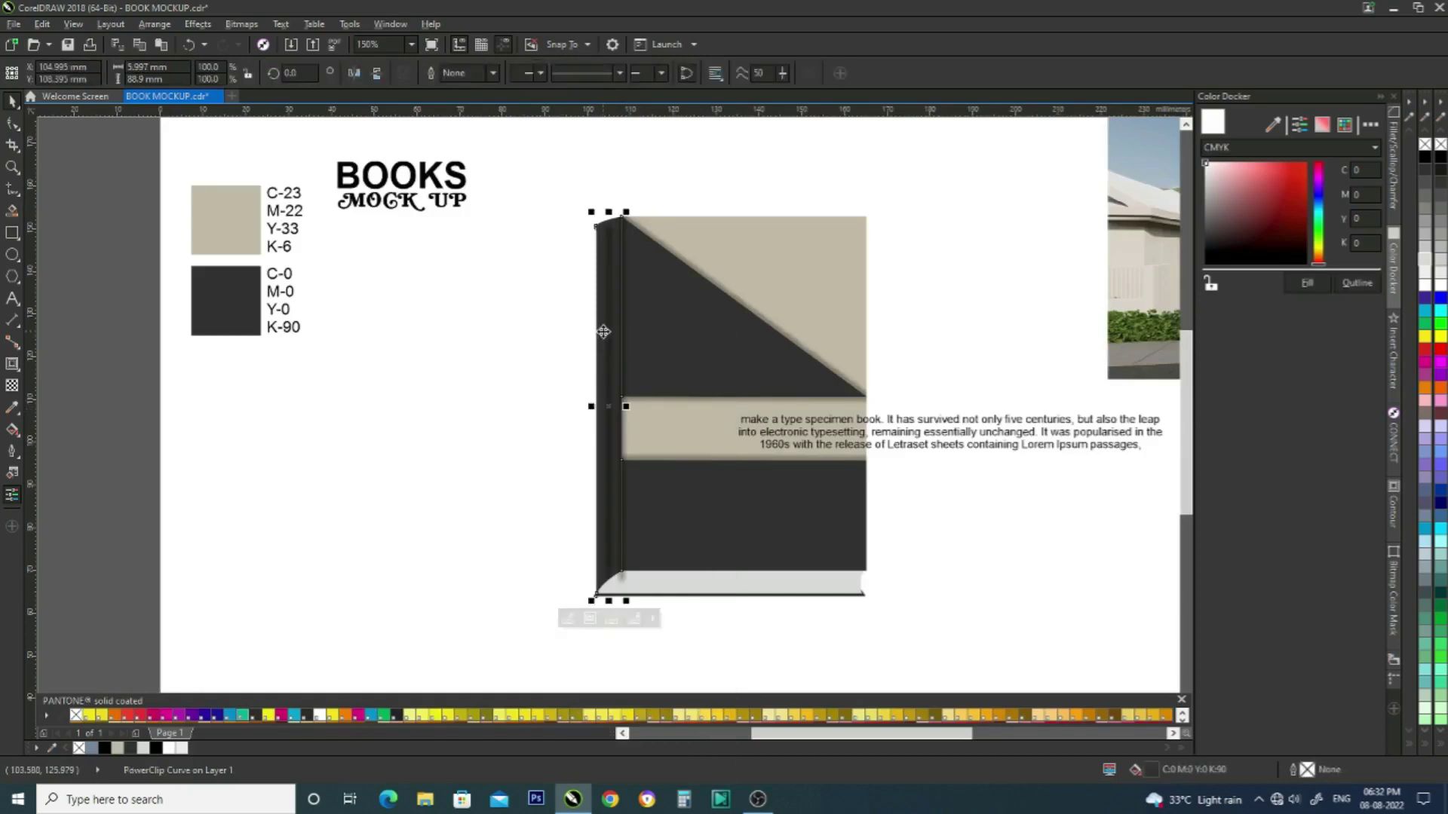
- Edit the spine's PowerClip contents, shift the blurred line onto the spine's inner edge along the fold, and finish editing
{"action": "left_click", "coordinate": [567, 619]}
{"action": "scroll", "coordinate": [623, 447], "scroll_direction": "up", "scroll_amount": 2}
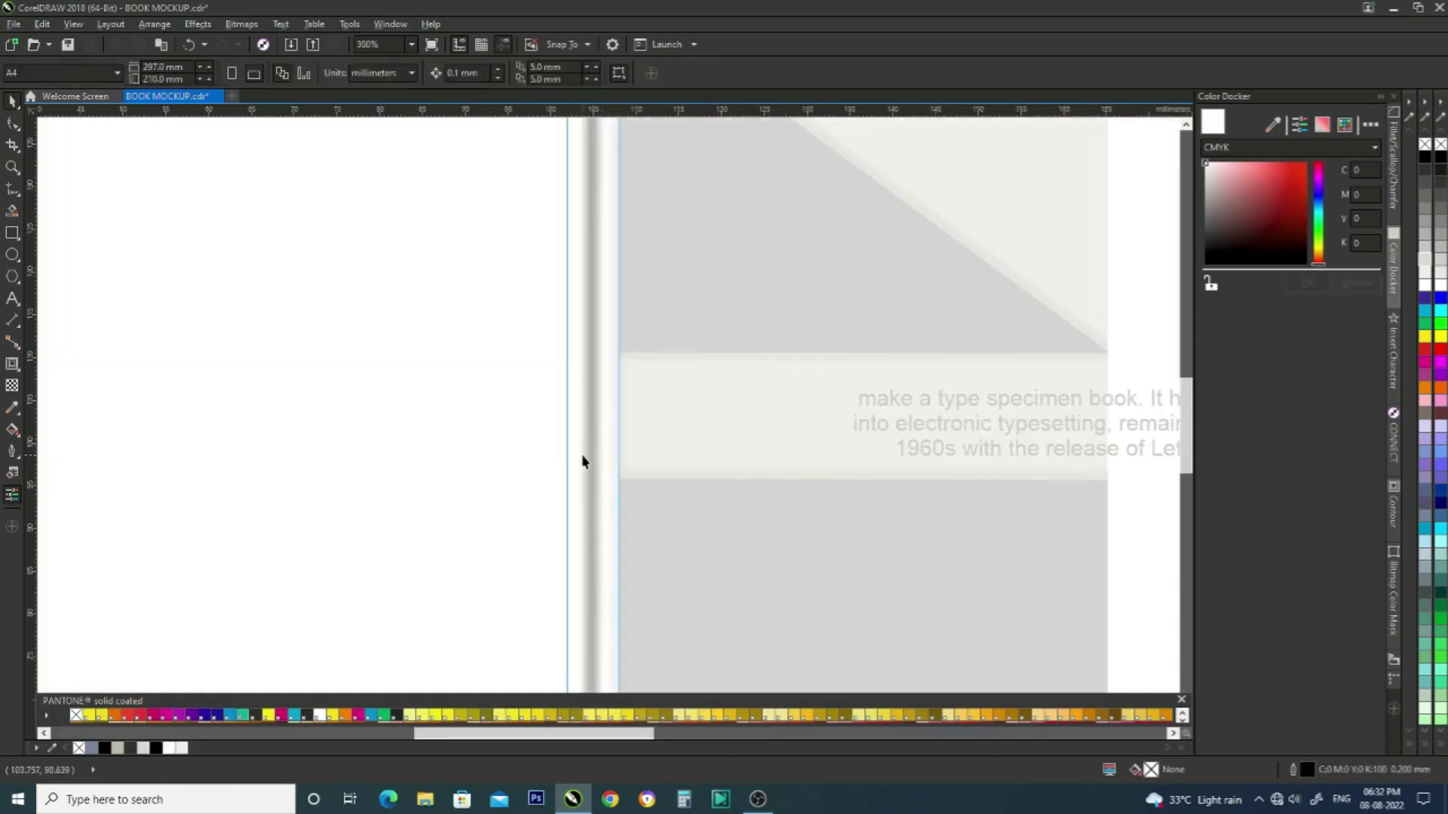
{"action": "left_click_drag", "start_coordinate": [590, 448], "coordinate": [614, 448]}
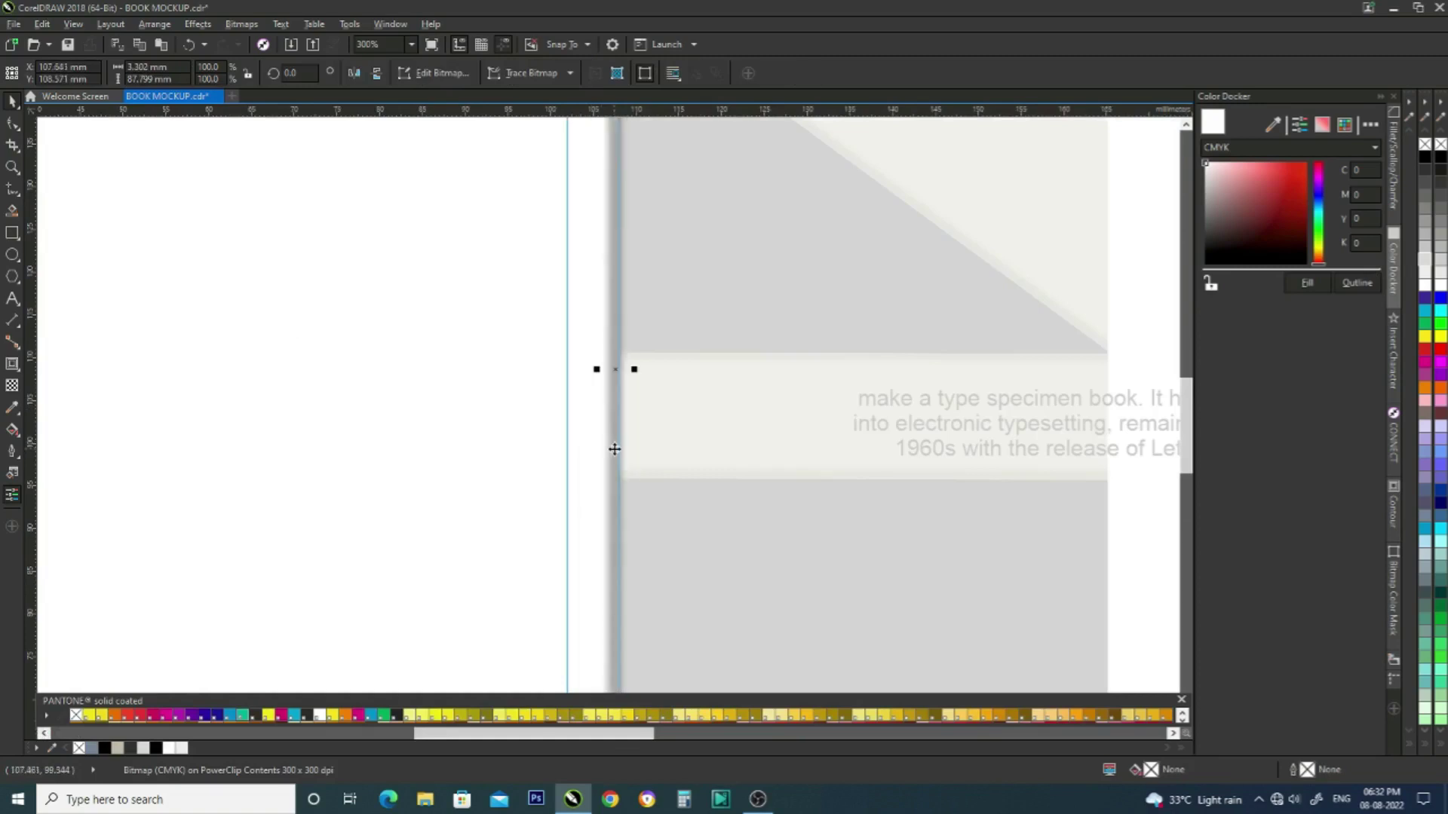
{"action": "scroll", "coordinate": [605, 599], "scroll_direction": "down", "scroll_amount": 2}
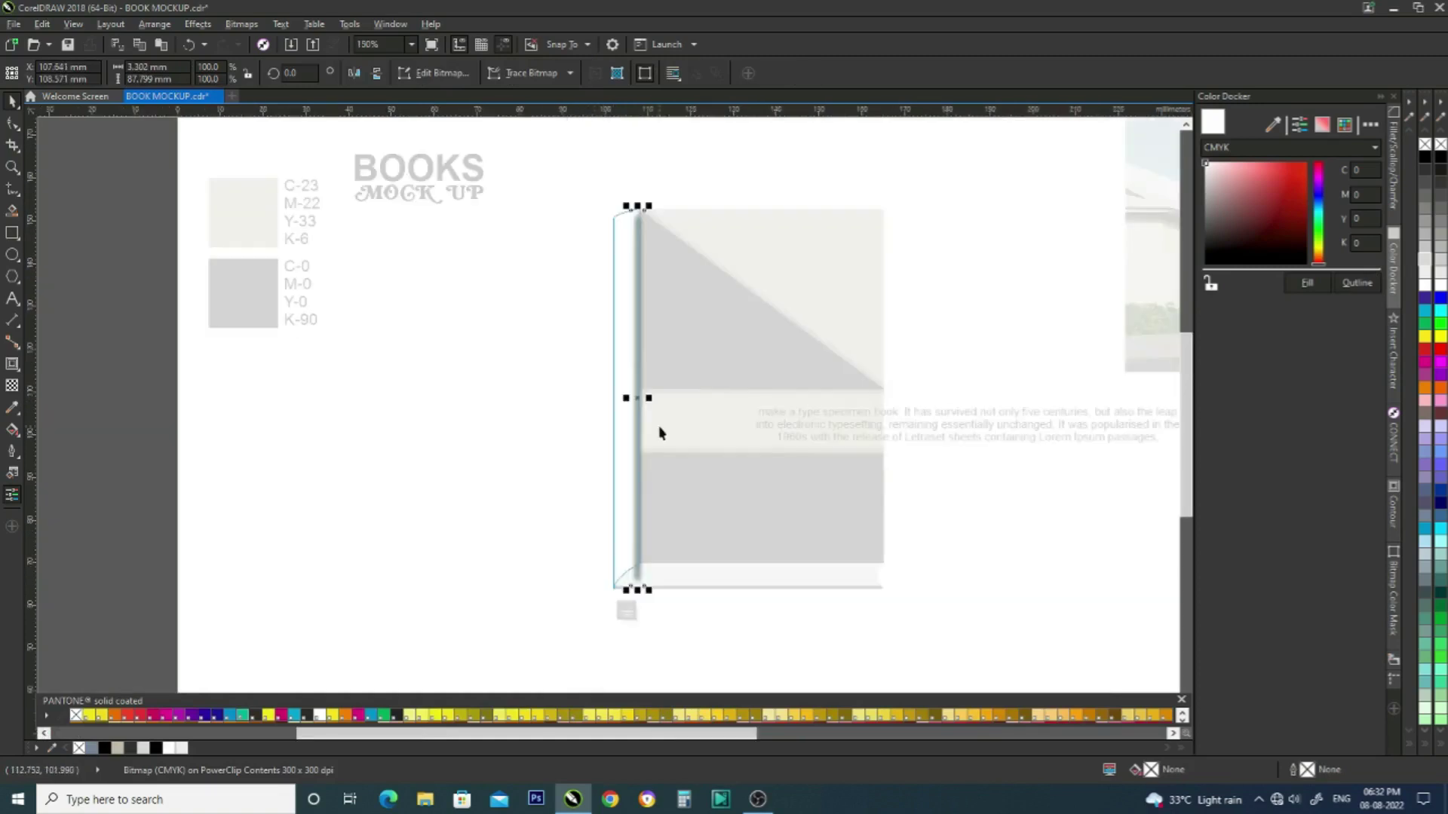
{"action": "left_click", "coordinate": [626, 611]}
{"action": "scroll", "coordinate": [647, 444], "scroll_direction": "up", "scroll_amount": 2}
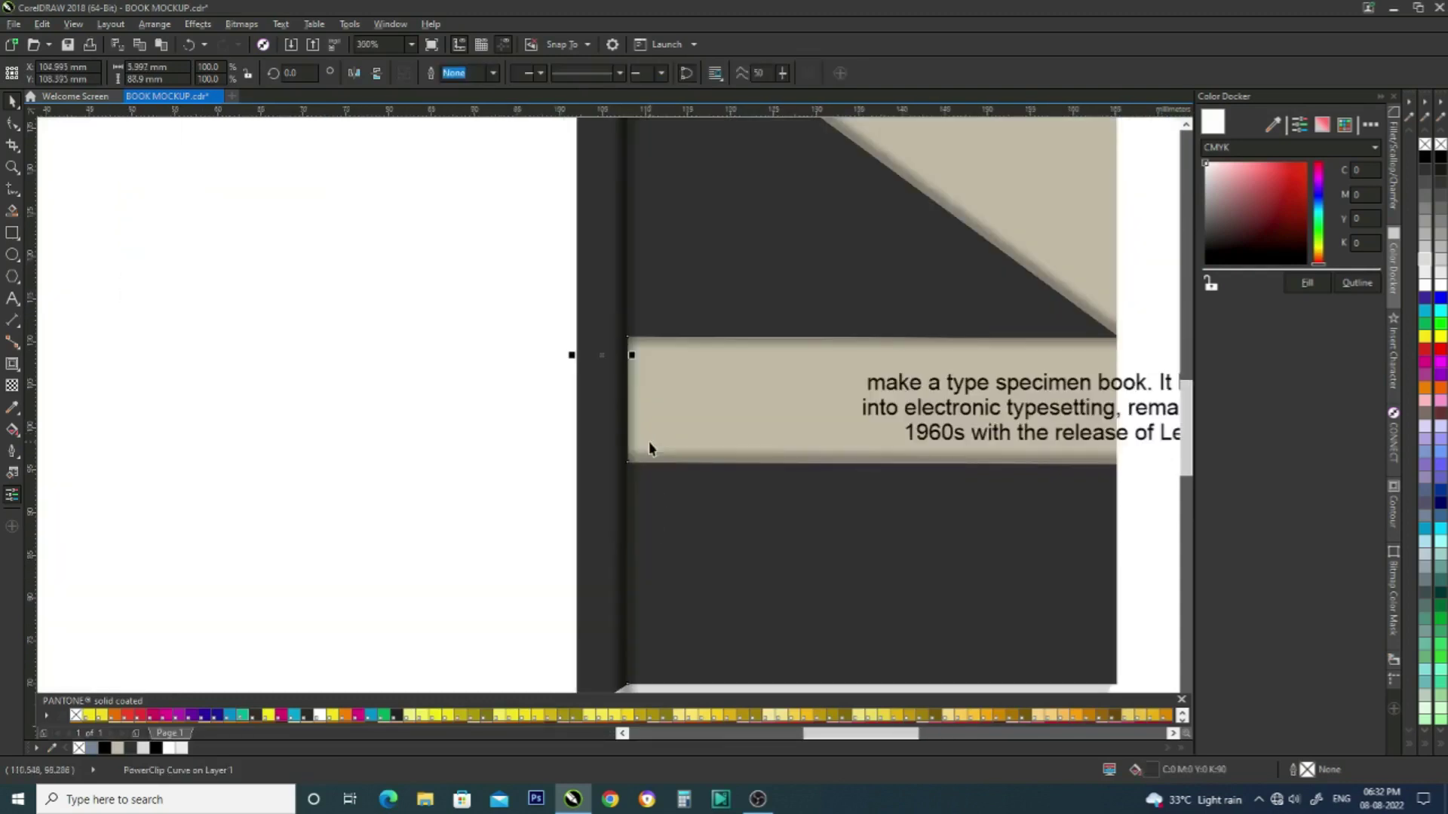
{"action": "scroll", "coordinate": [632, 436], "scroll_direction": "down", "scroll_amount": 2}
{"action": "key", "text": "Escape"}
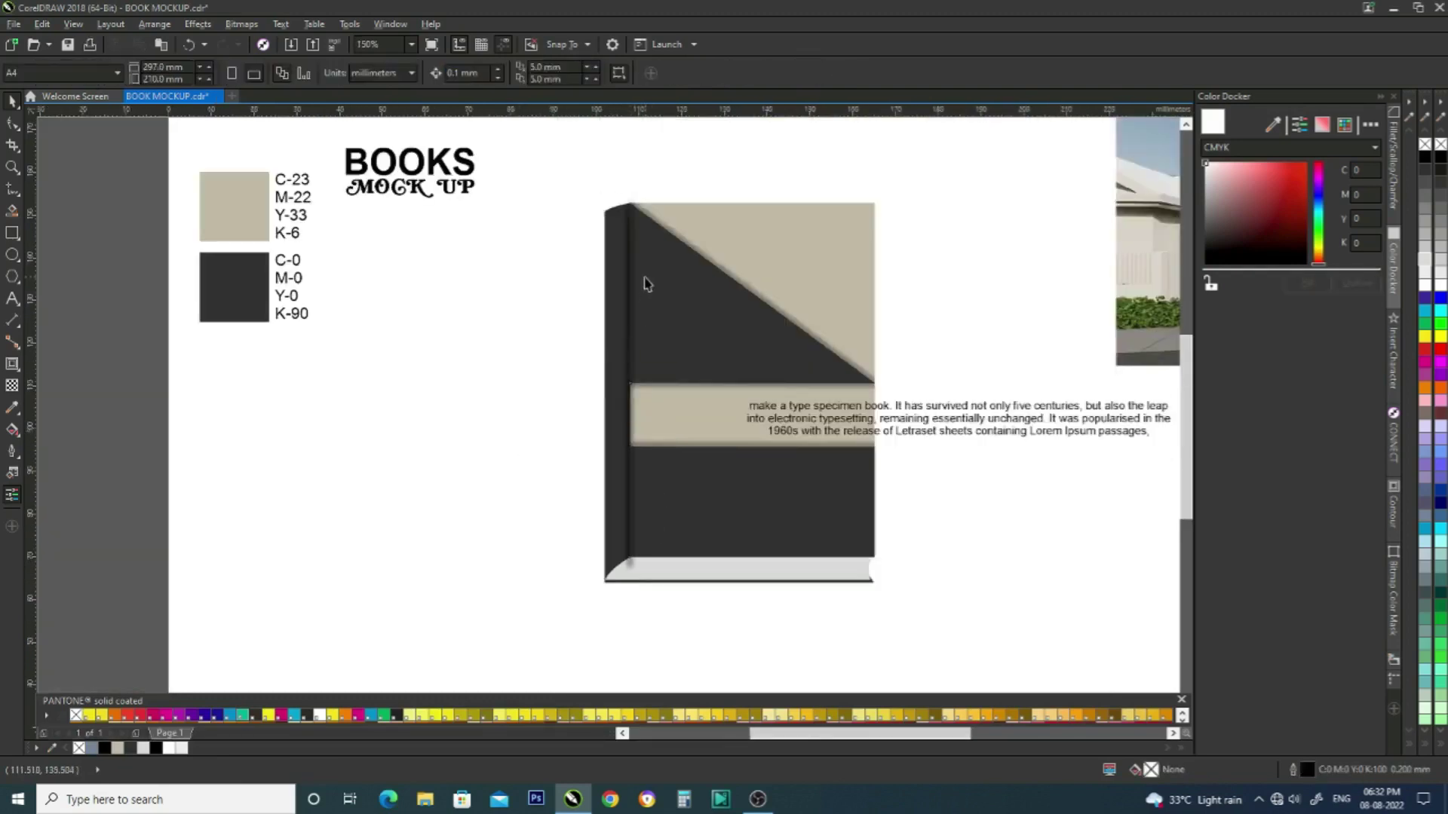
- Shift the remaining blurred line slightly onto the cover side of the fold and duplicate it in place
{"action": "scroll", "coordinate": [644, 284], "scroll_direction": "up", "scroll_amount": 2}
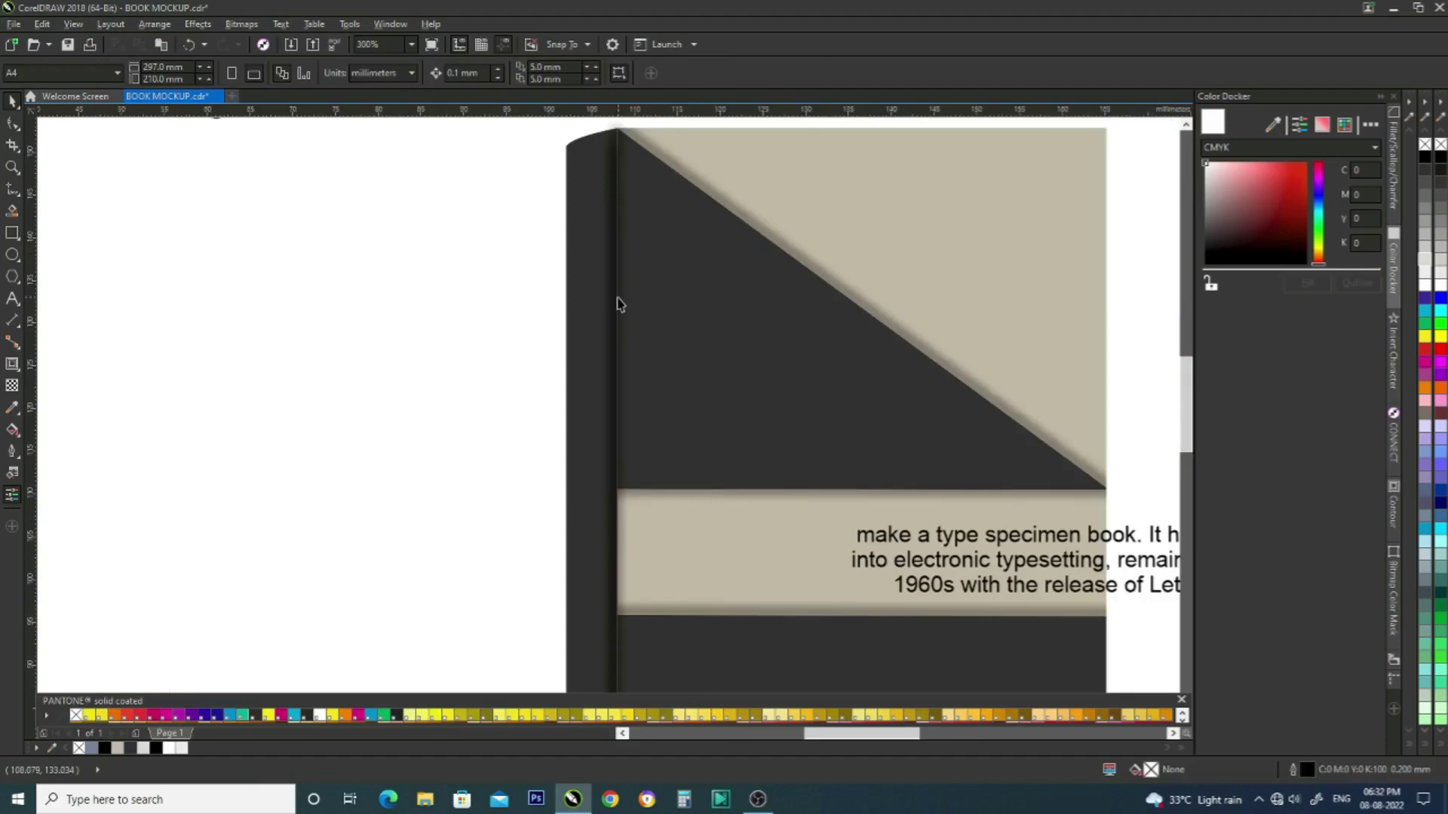
{"action": "left_click", "coordinate": [619, 301]}
{"action": "left_click_drag", "start_coordinate": [618, 298], "coordinate": [640, 303]}
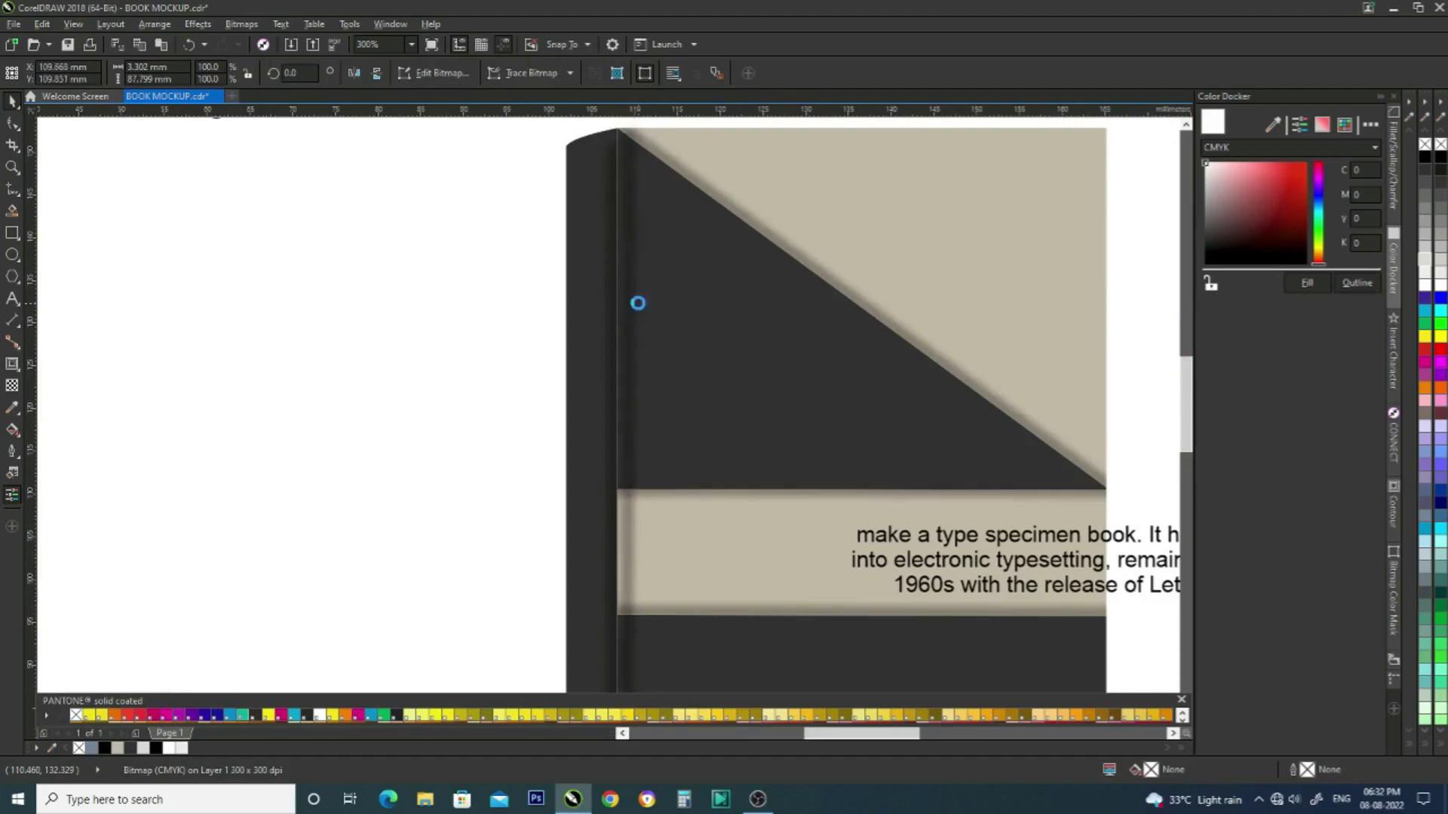
{"action": "left_click_drag", "start_coordinate": [636, 301], "coordinate": [637, 305]}
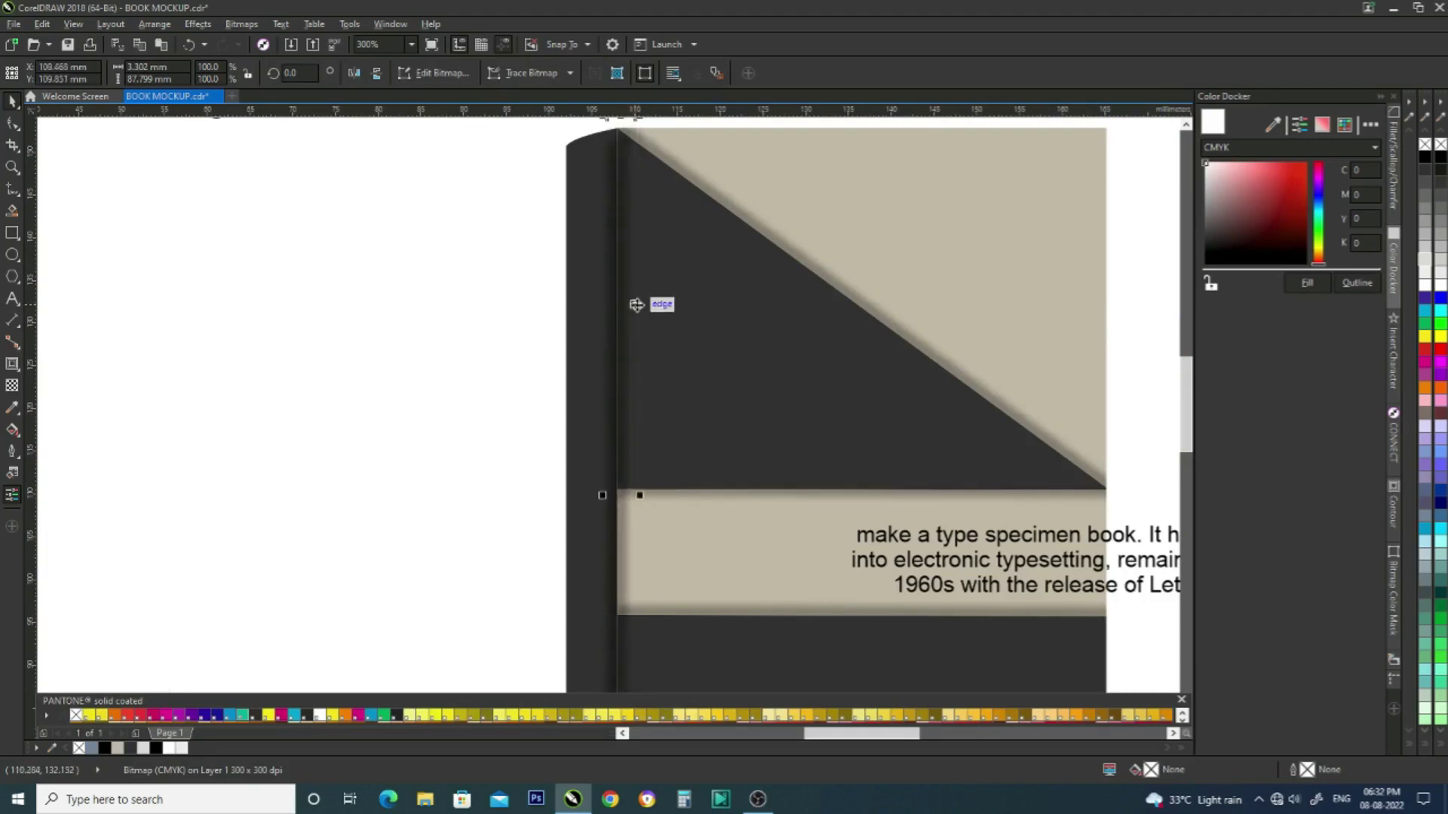
{"action": "left_click_drag", "start_coordinate": [636, 305], "coordinate": [638, 305]}
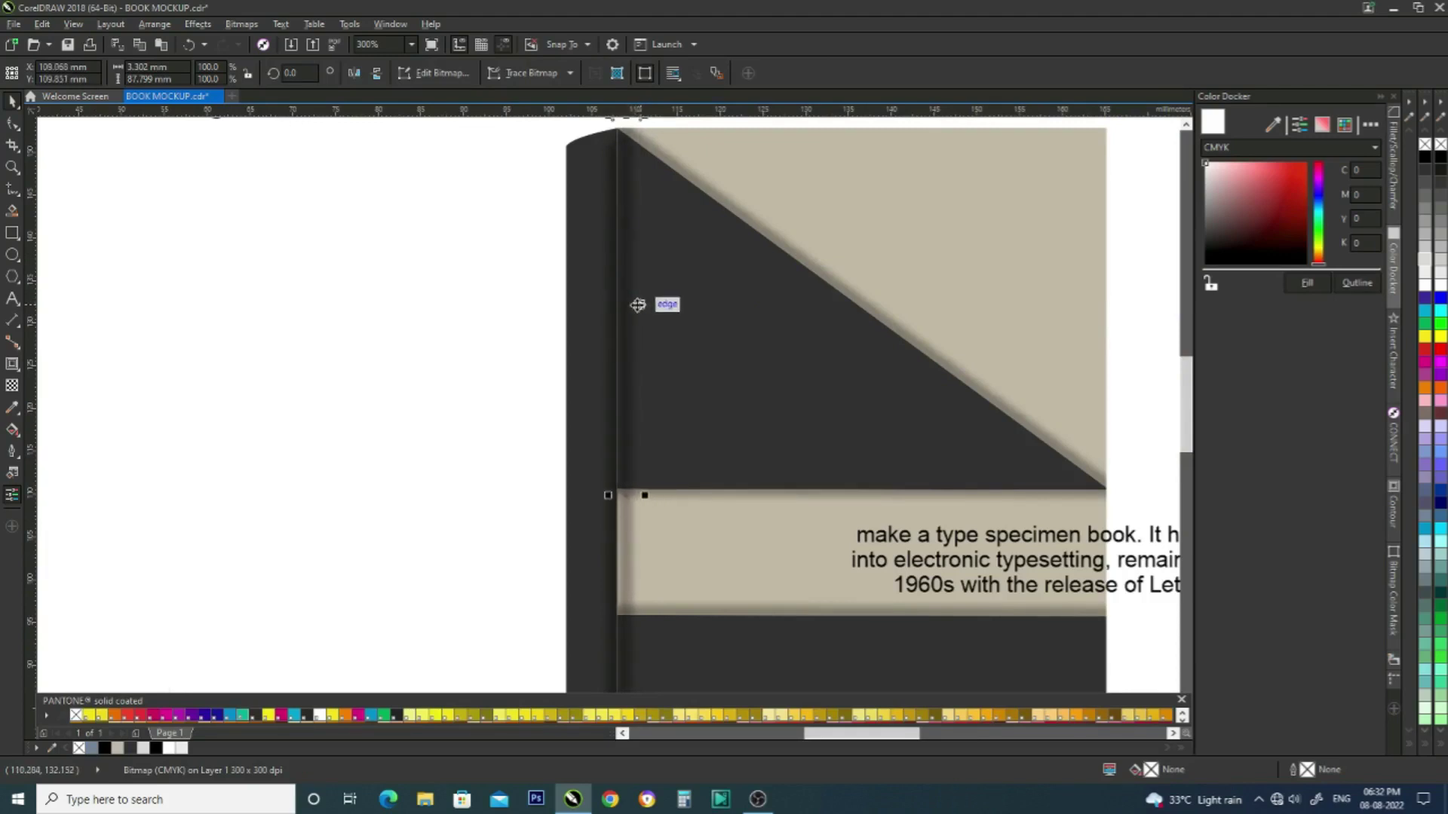
{"action": "scroll", "coordinate": [637, 305], "scroll_direction": "down", "scroll_amount": 2}
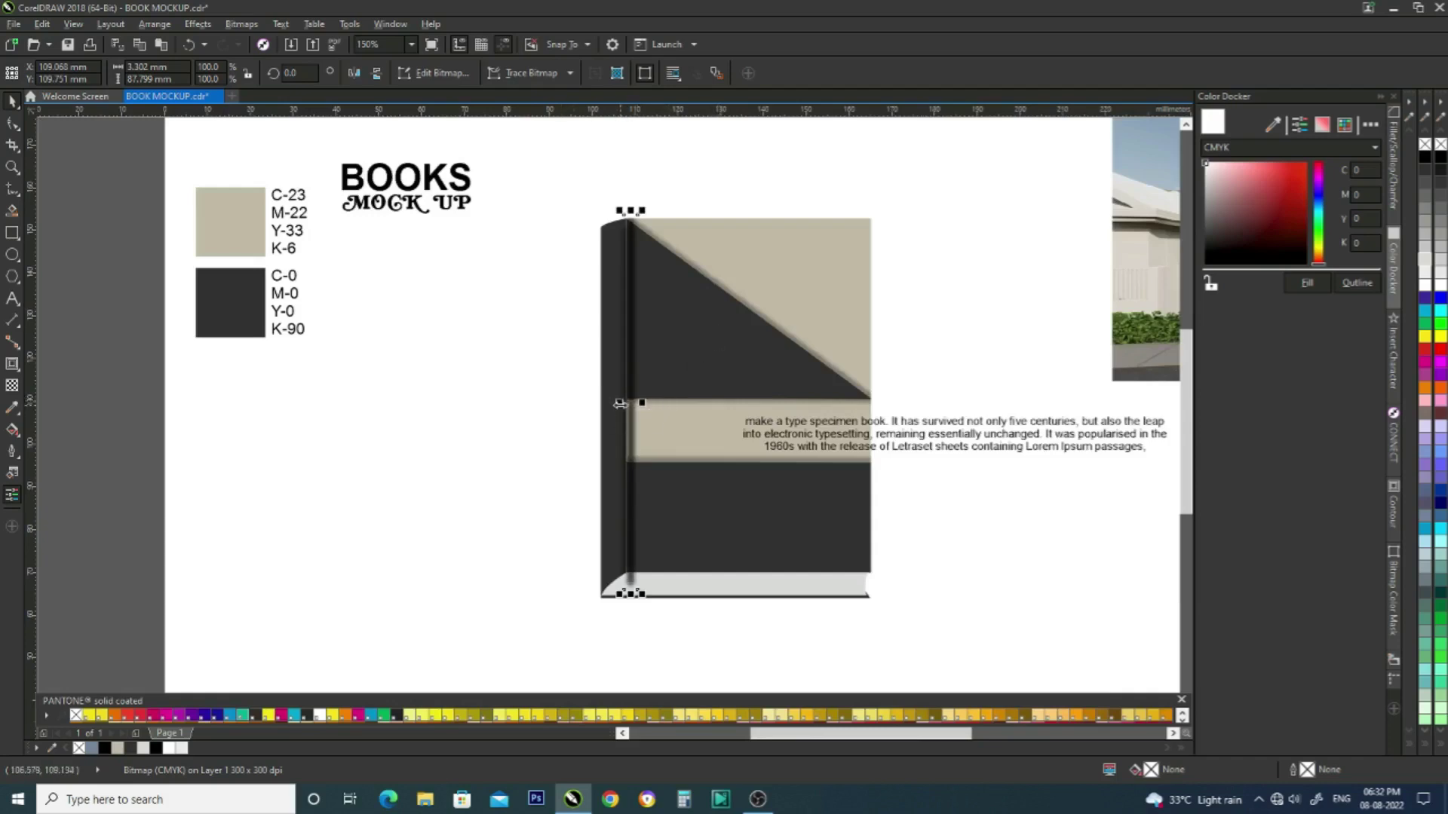
- PowerClip one copy of the blurred fold line inside the cover's dark triangle and another inside the beige middle band
{"action": "right_click", "coordinate": [623, 404]}
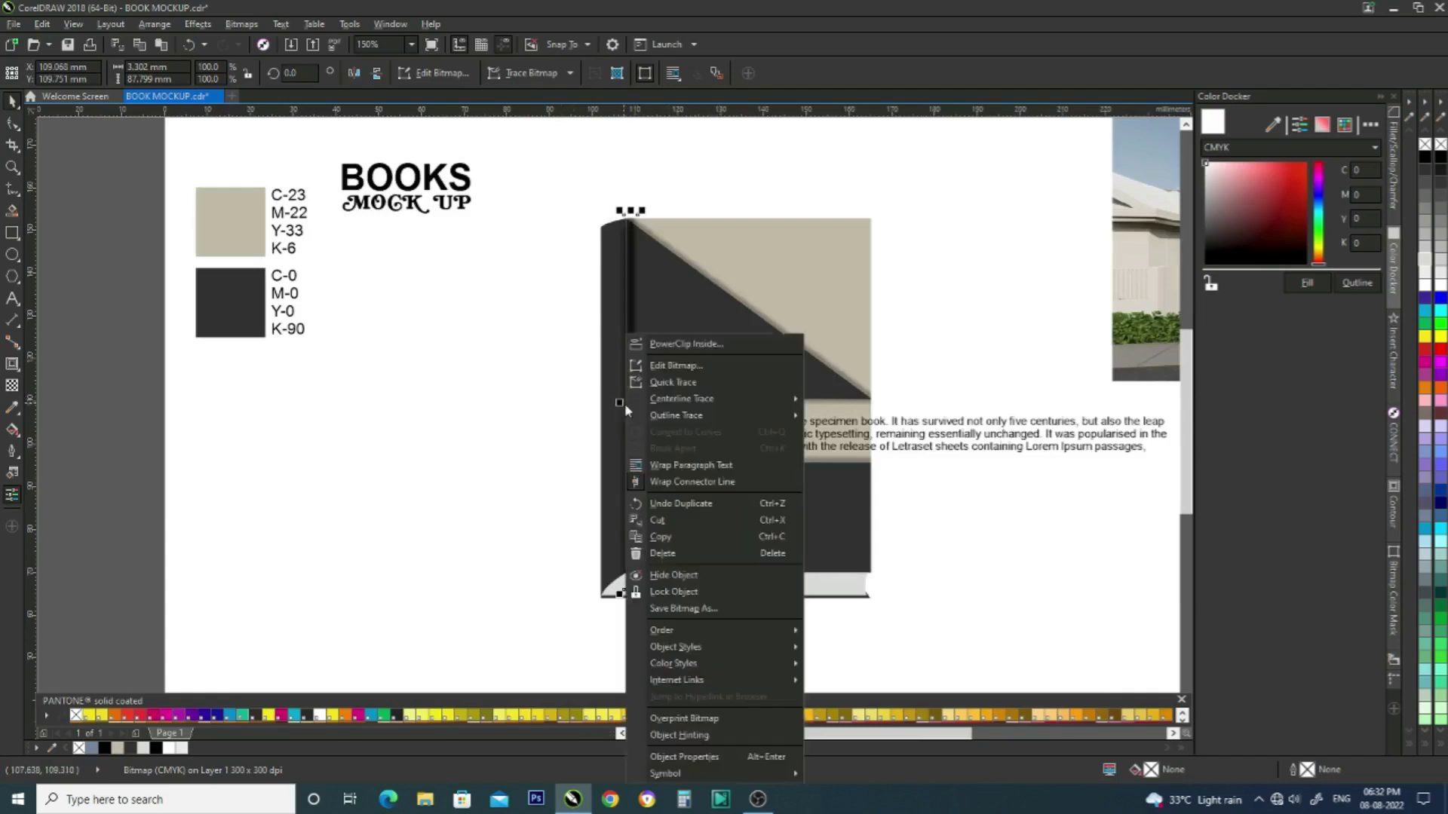
{"action": "left_click", "coordinate": [704, 345]}
{"action": "left_click", "coordinate": [804, 367]}
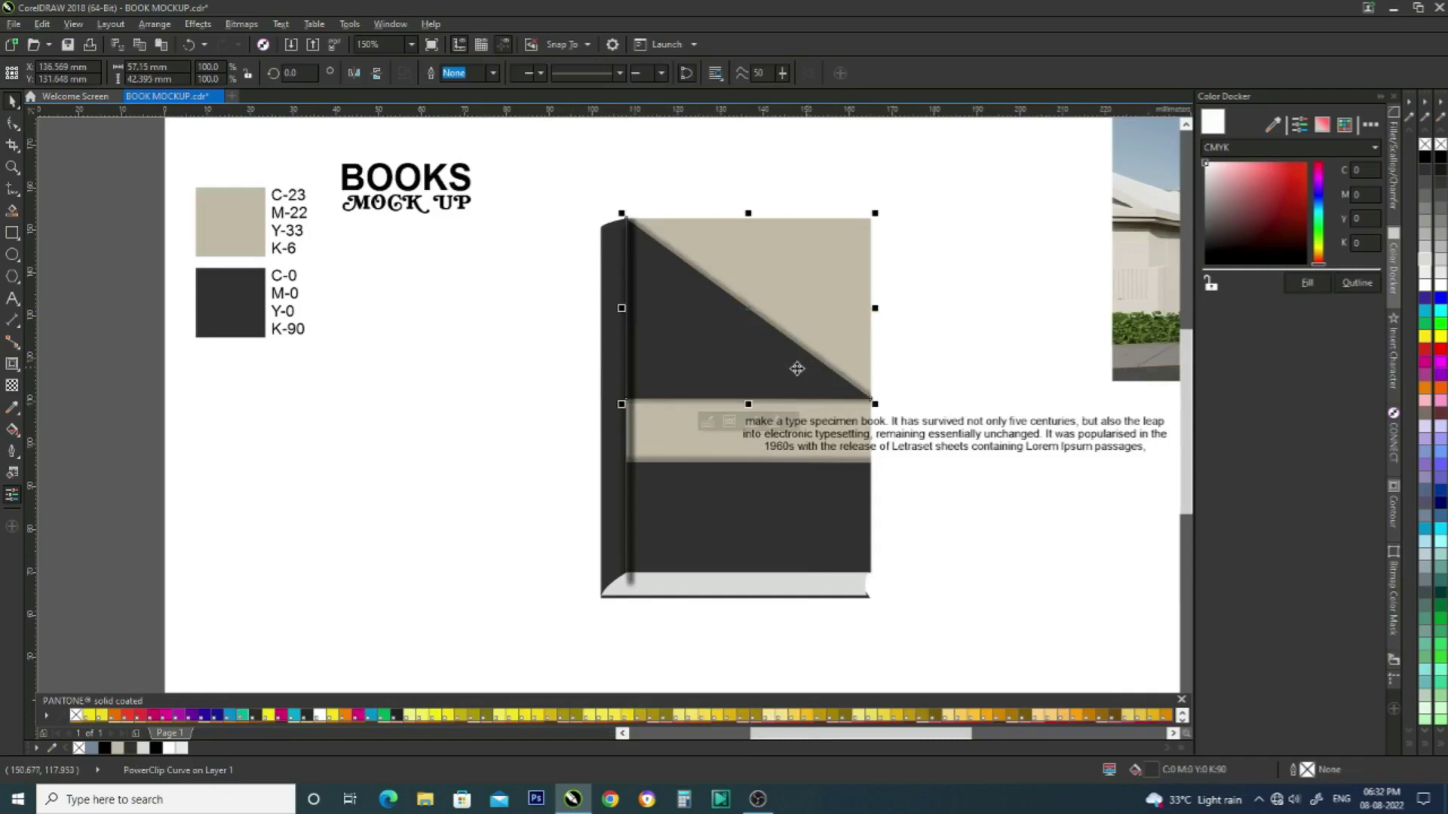
{"action": "left_click", "coordinate": [631, 503]}
{"action": "right_click", "coordinate": [630, 495]}
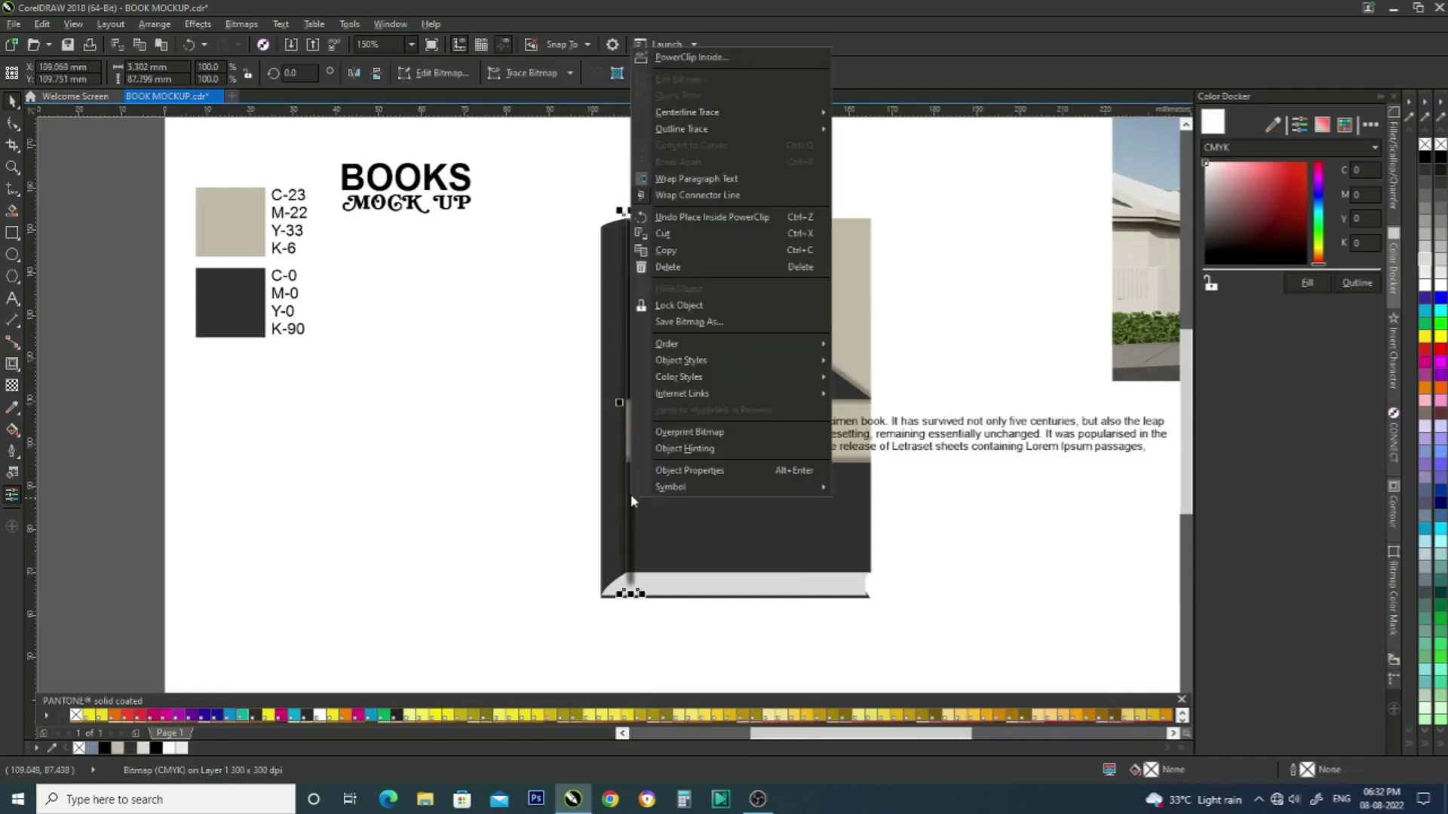
{"action": "left_click", "coordinate": [704, 58]}
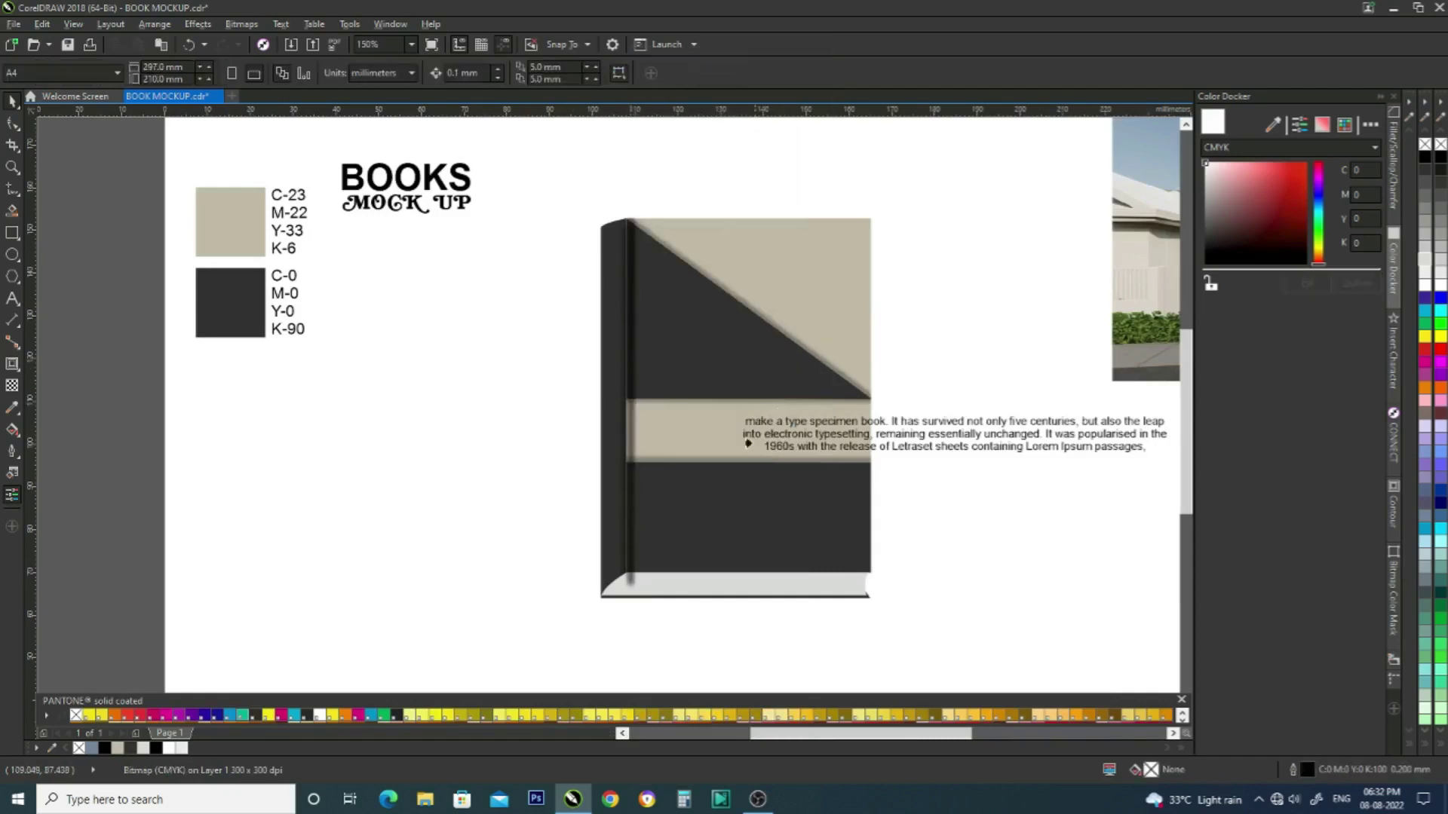
{"action": "left_click", "coordinate": [731, 449]}
- PowerClip the last blurred fold line inside the dark lower panel of the cover and deselect everything
{"action": "left_click", "coordinate": [627, 539]}
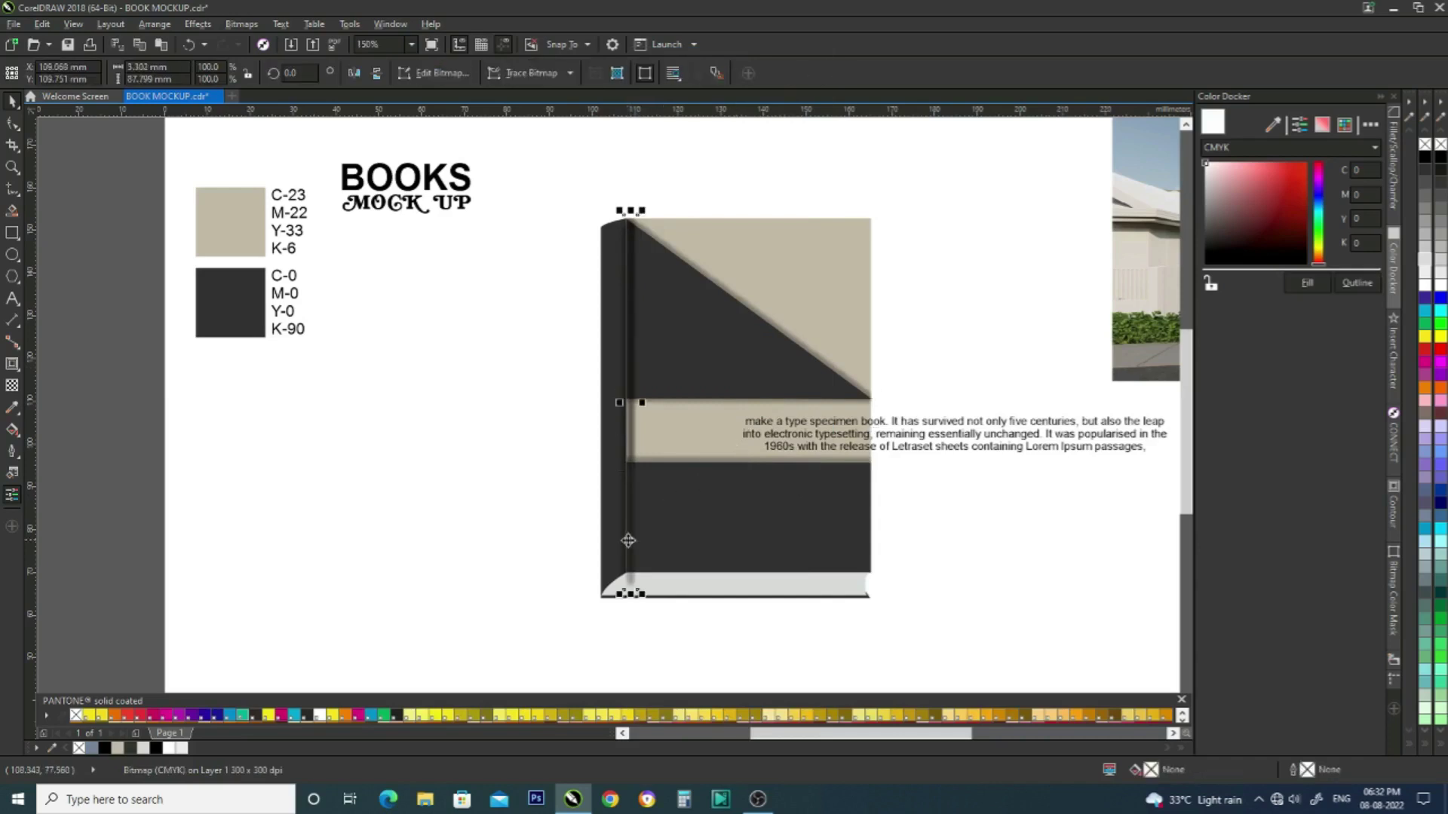
{"action": "right_click", "coordinate": [627, 539]}
{"action": "left_click", "coordinate": [690, 99]}
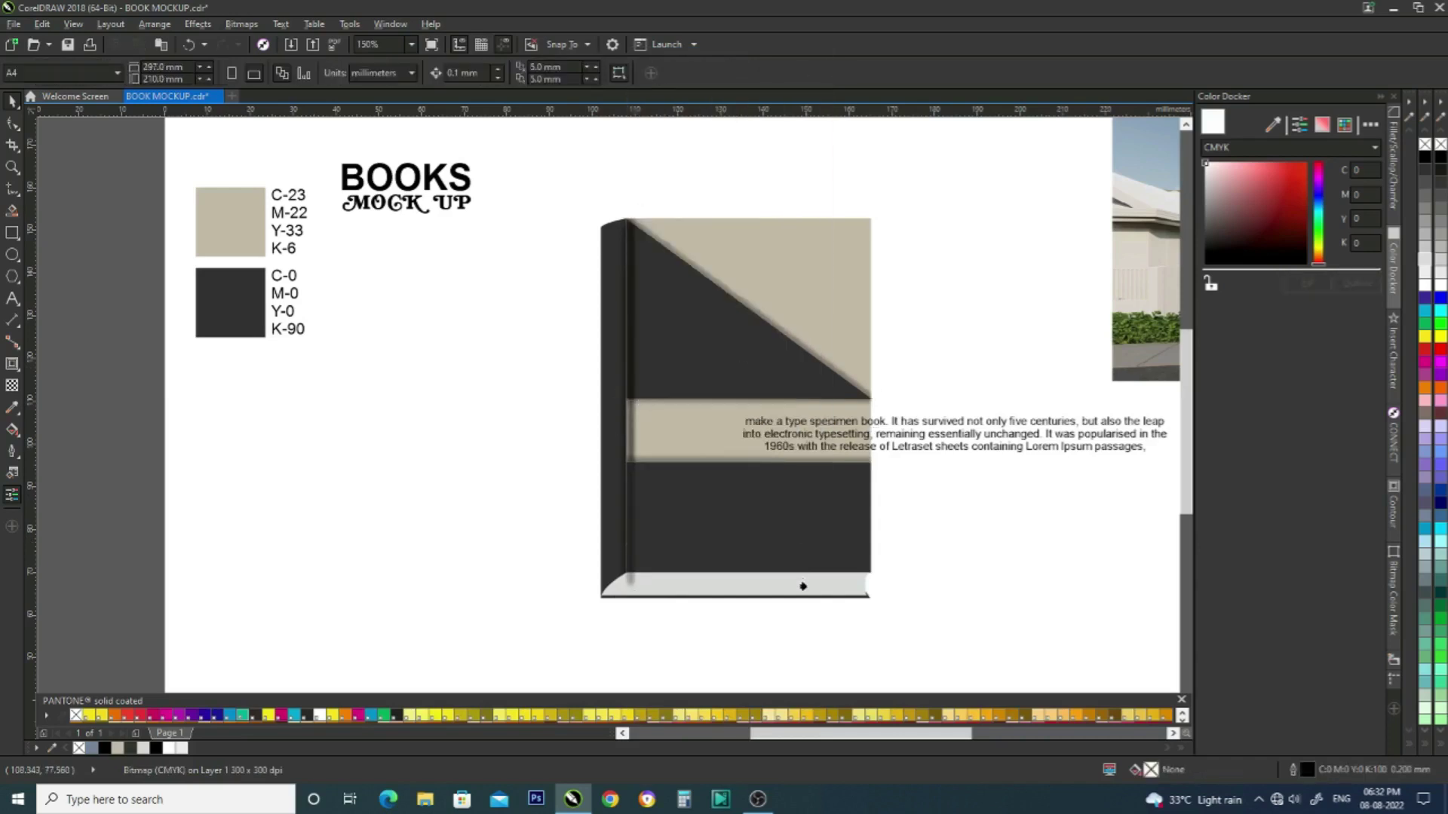
{"action": "left_click", "coordinate": [808, 553]}
{"action": "left_click", "coordinate": [974, 558]}
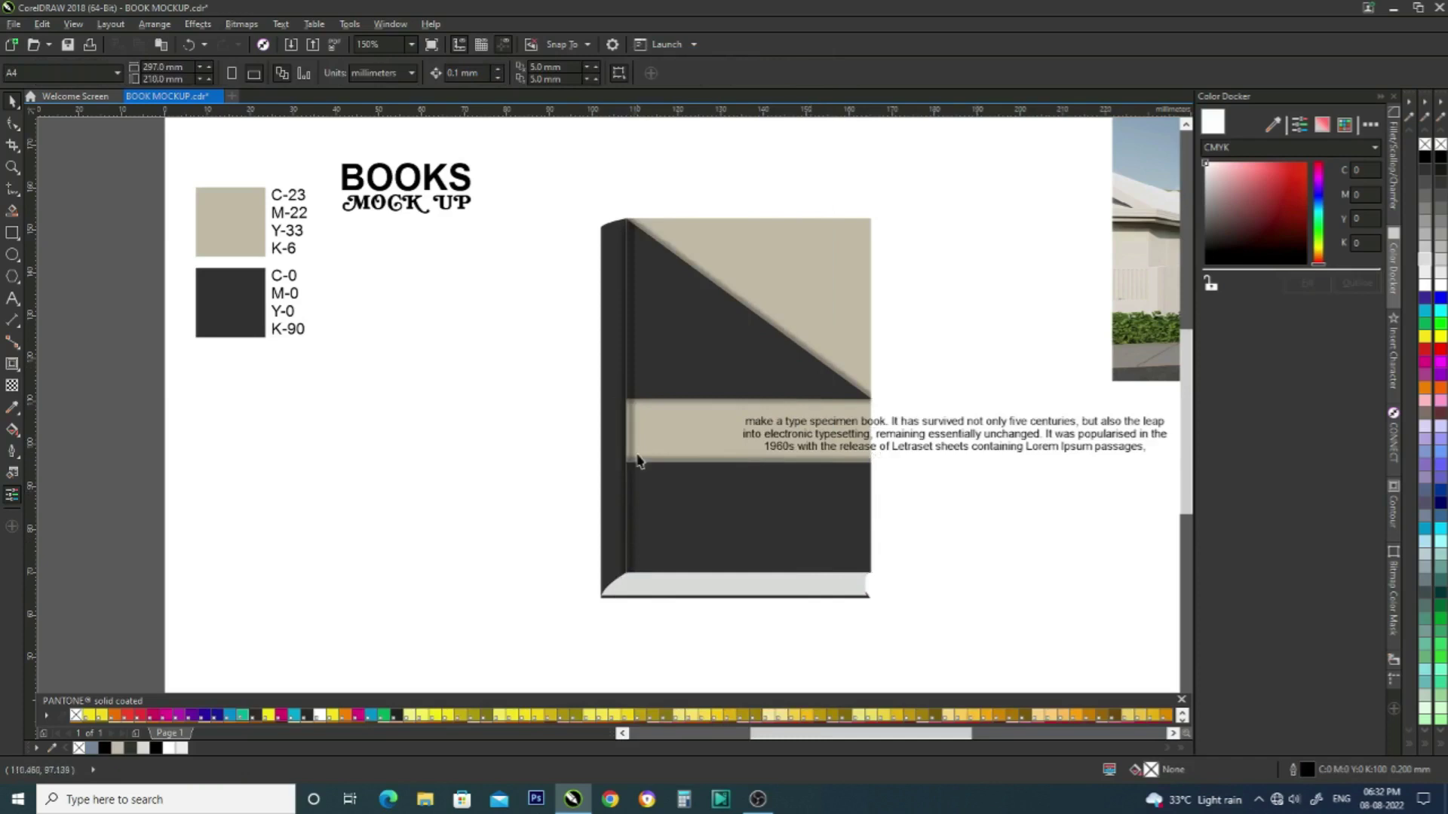
- Shrink the loose text paragraph to about 51.5 mm wide and centre it on the cover's beige middle band
{"action": "left_click", "coordinate": [873, 424]}
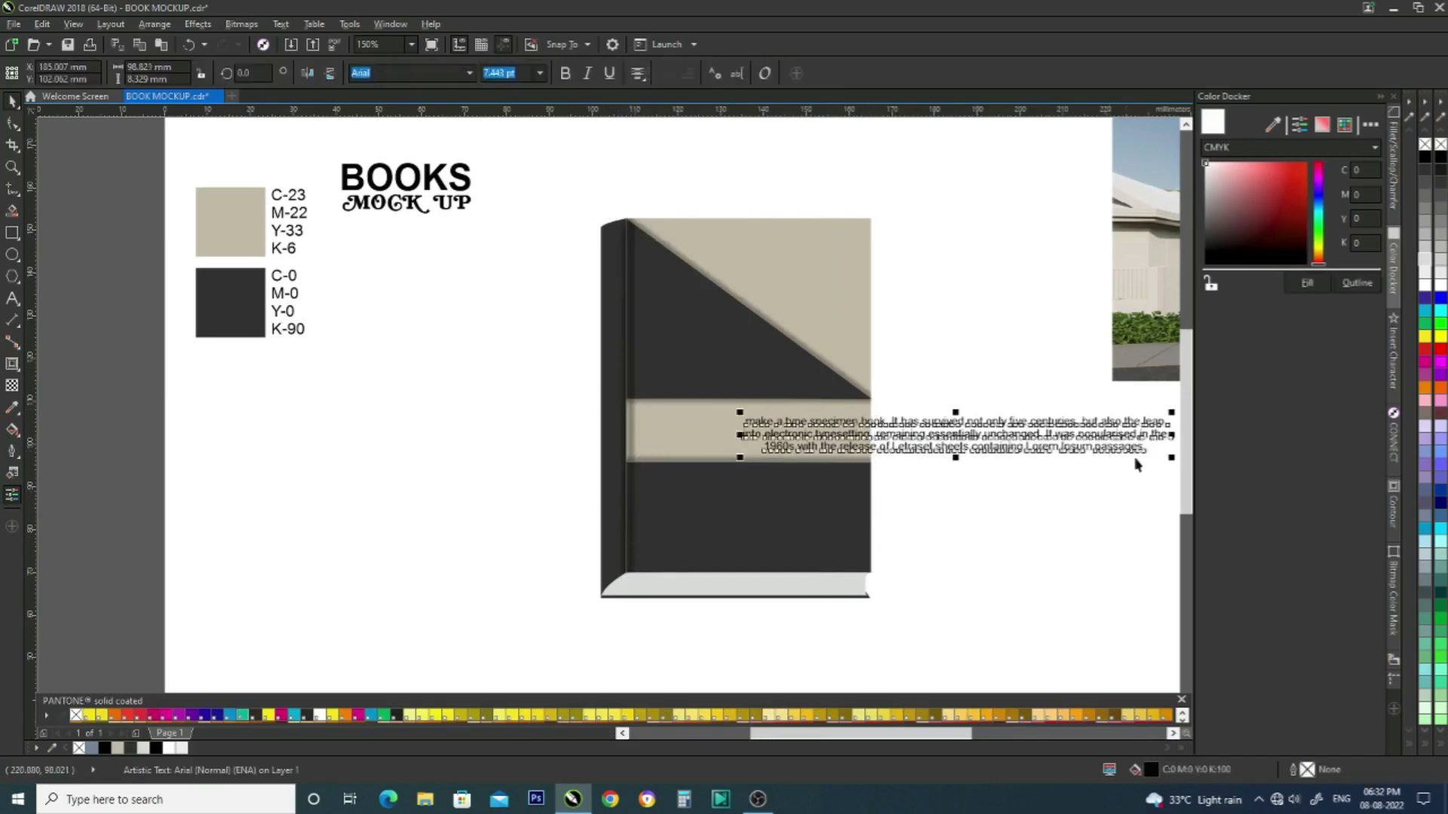
{"action": "left_click_drag", "start_coordinate": [1171, 457], "coordinate": [1042, 485]}
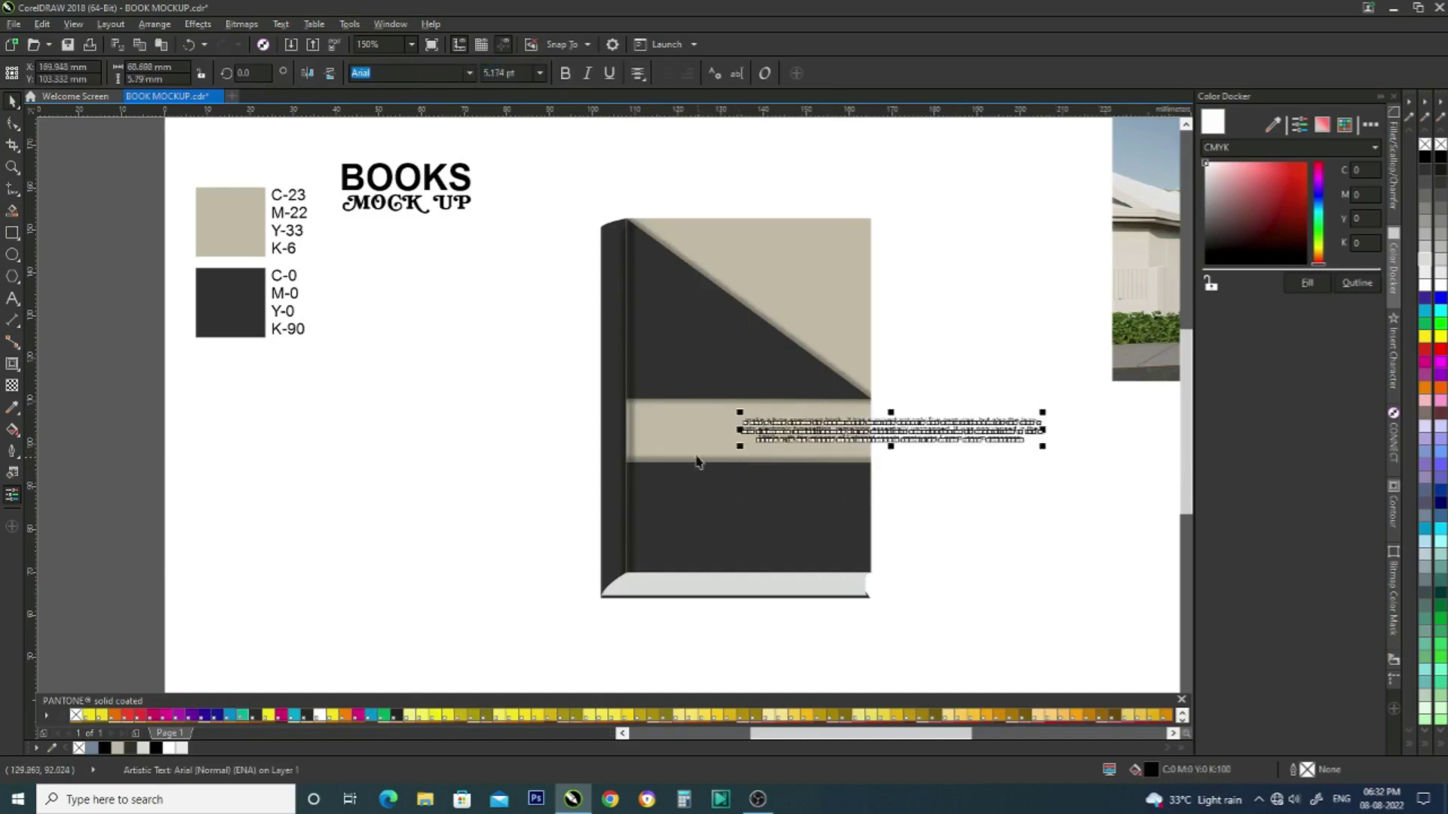
{"action": "left_click", "coordinate": [666, 440], "text": "shift"}
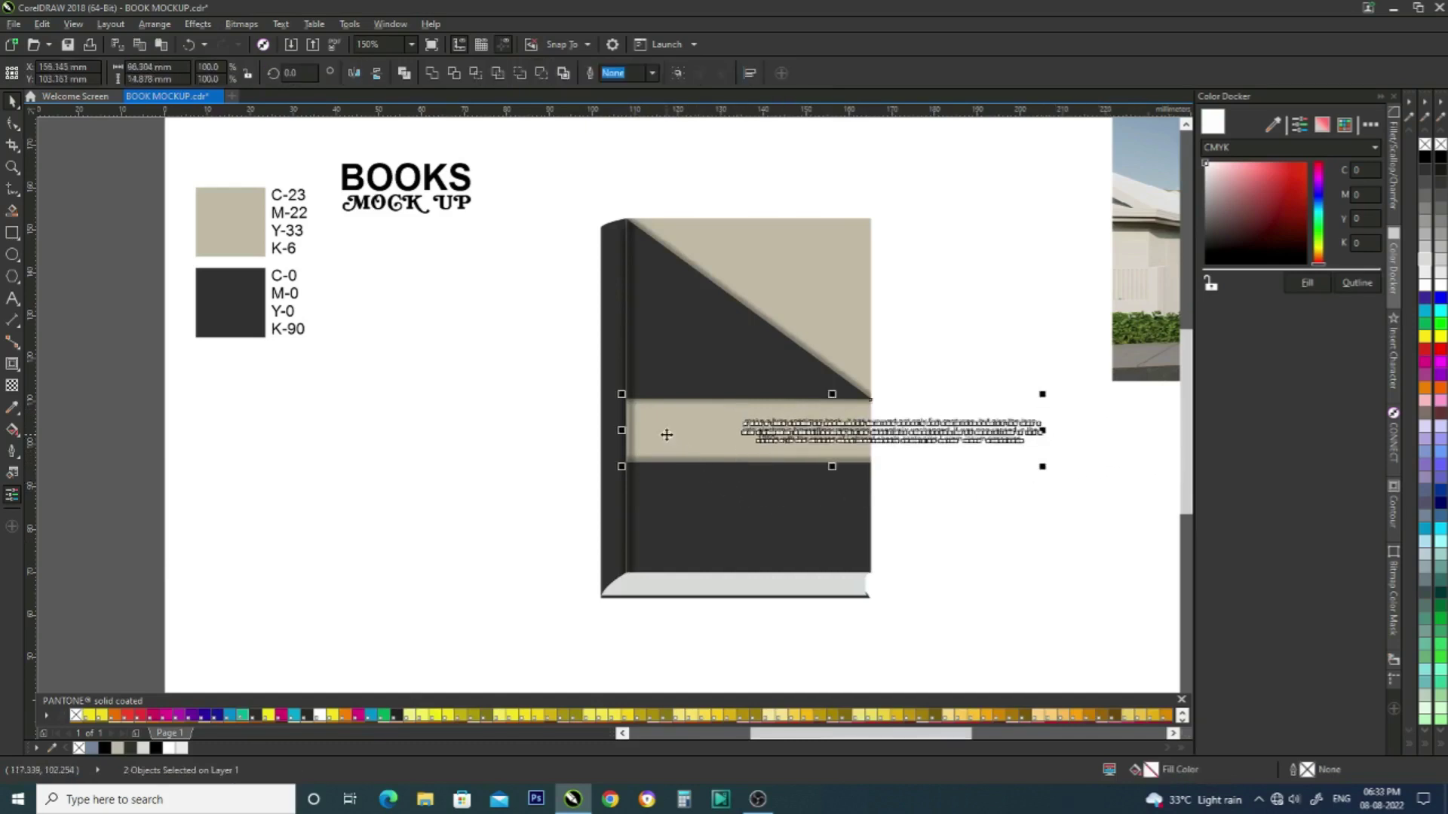
{"action": "key", "text": "e"}
{"action": "left_click", "coordinate": [996, 498]}
{"action": "left_click", "coordinate": [888, 439]}
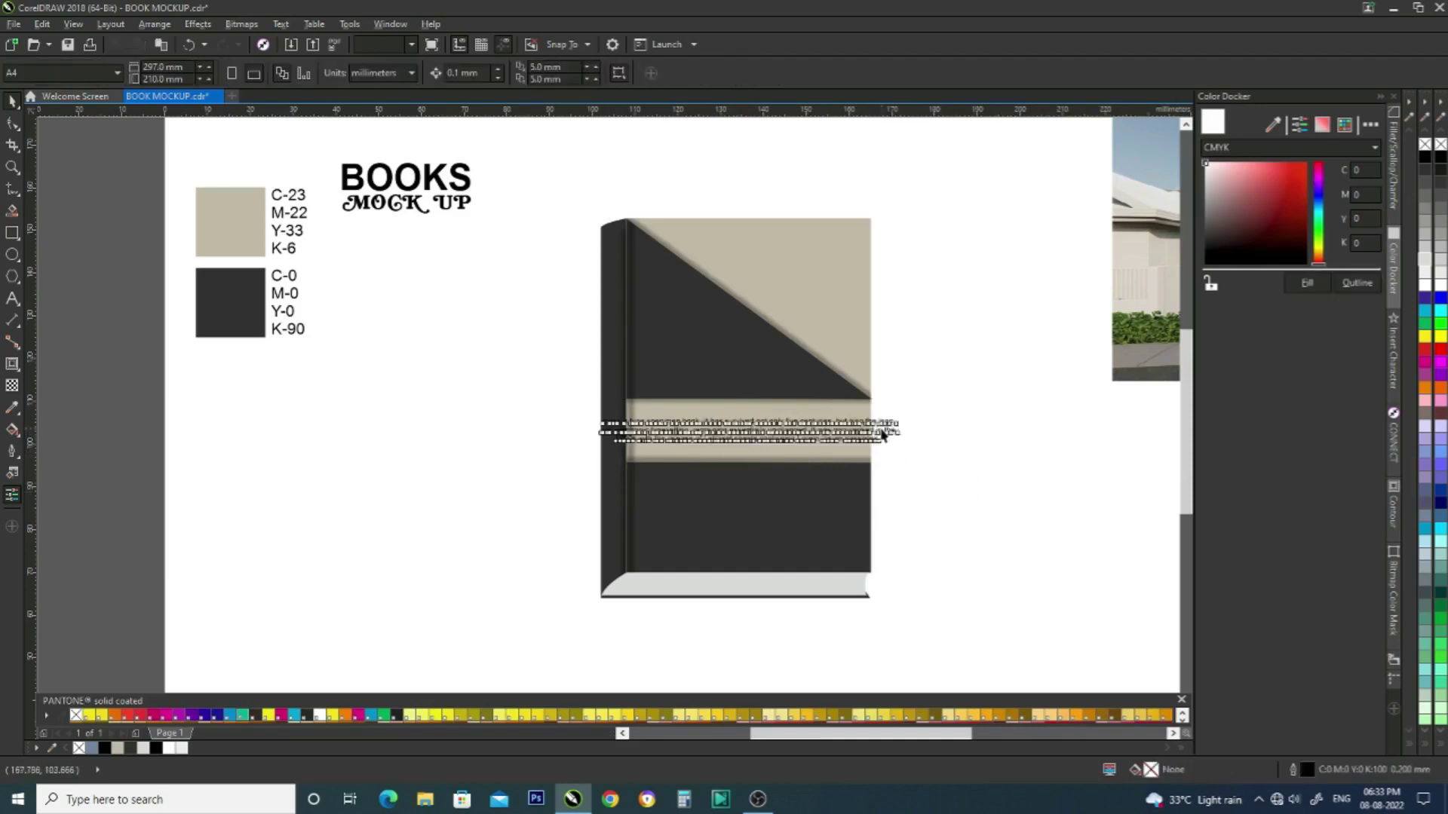
{"action": "left_click_drag", "start_coordinate": [900, 447], "coordinate": [866, 452]}
- Place a copy of the small paragraph above the beige band, over the cover's dark triangle
{"action": "left_click", "coordinate": [17, 126]}
{"action": "scroll", "coordinate": [651, 451], "scroll_direction": "up", "scroll_amount": 1}
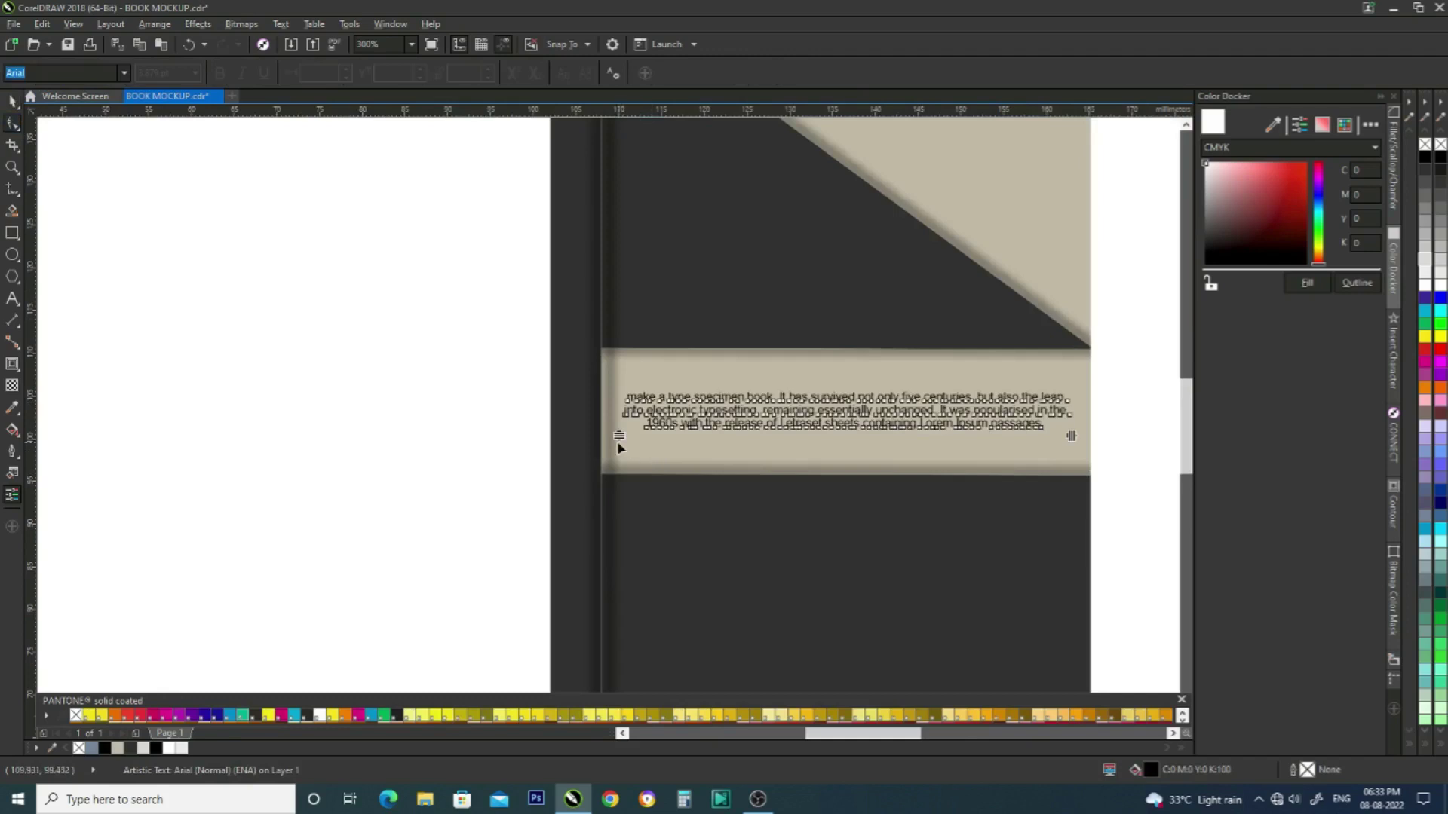
{"action": "scroll", "coordinate": [650, 422], "scroll_direction": "down", "scroll_amount": 1}
{"action": "key", "text": "space"}
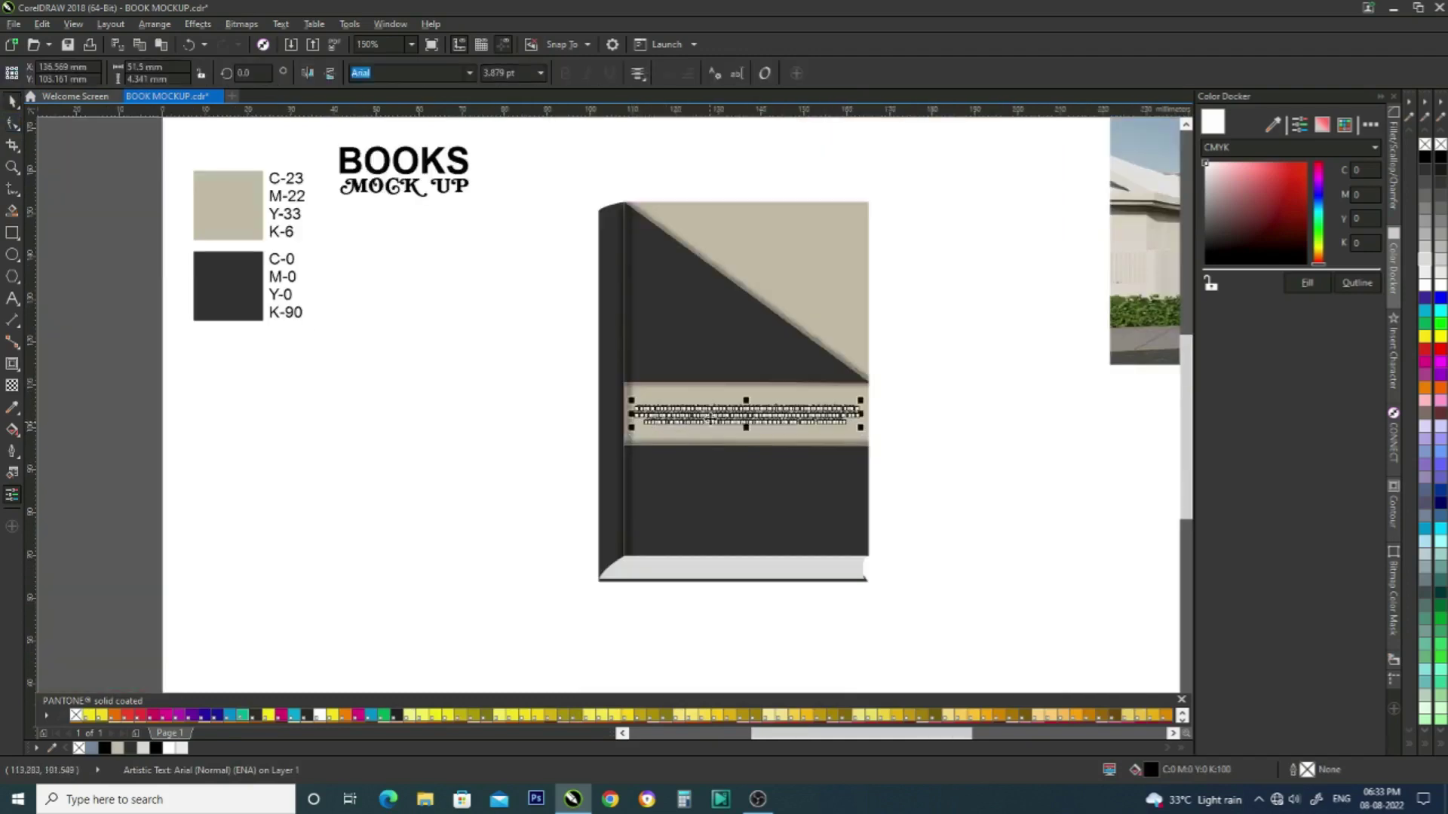
{"action": "left_click_drag", "start_coordinate": [738, 412], "coordinate": [743, 329]}
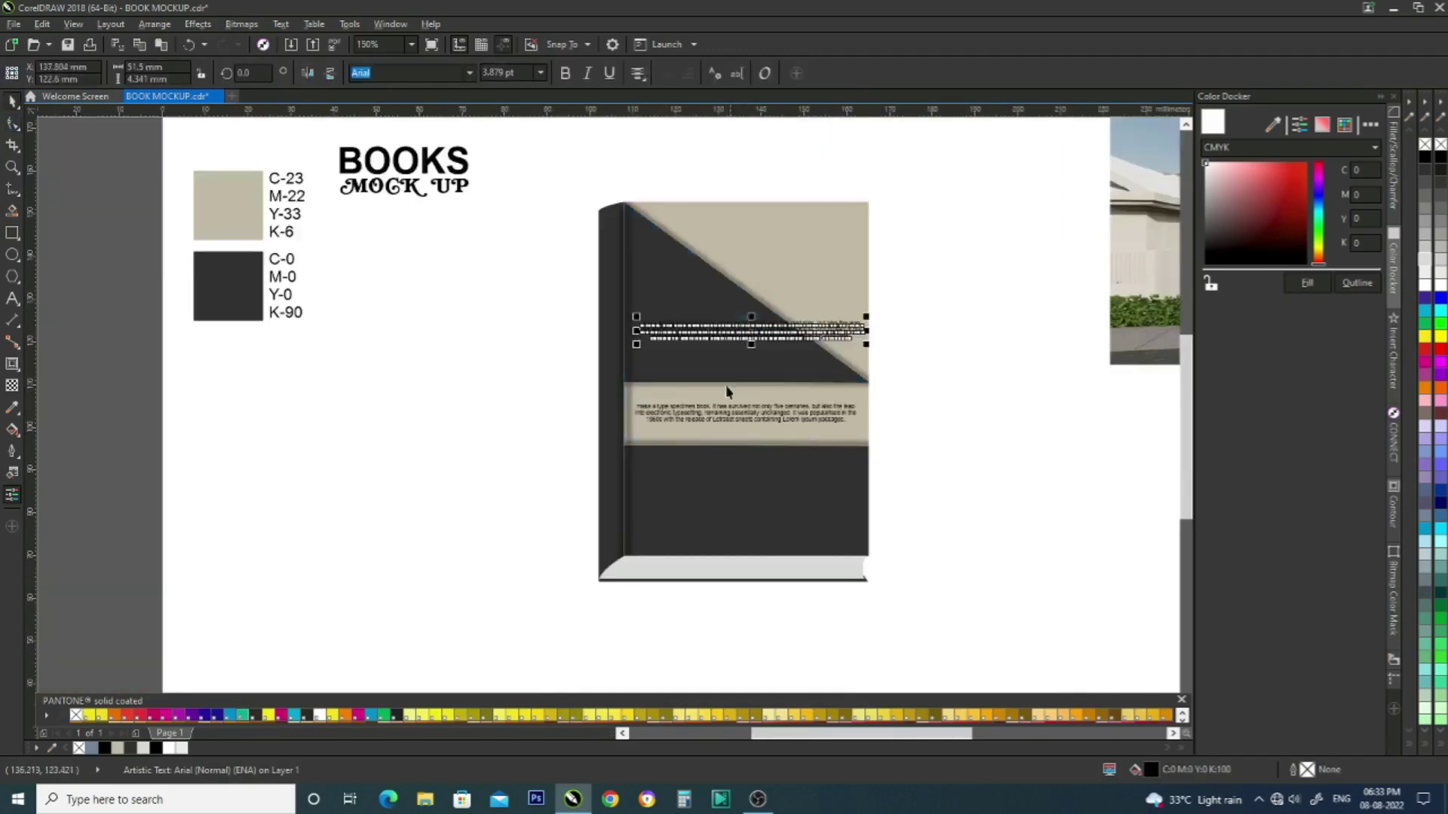
- Widen the line spacing of the beige band's paragraph and centre the text on the band
{"action": "left_click", "coordinate": [699, 422]}
{"action": "key", "text": "space"}
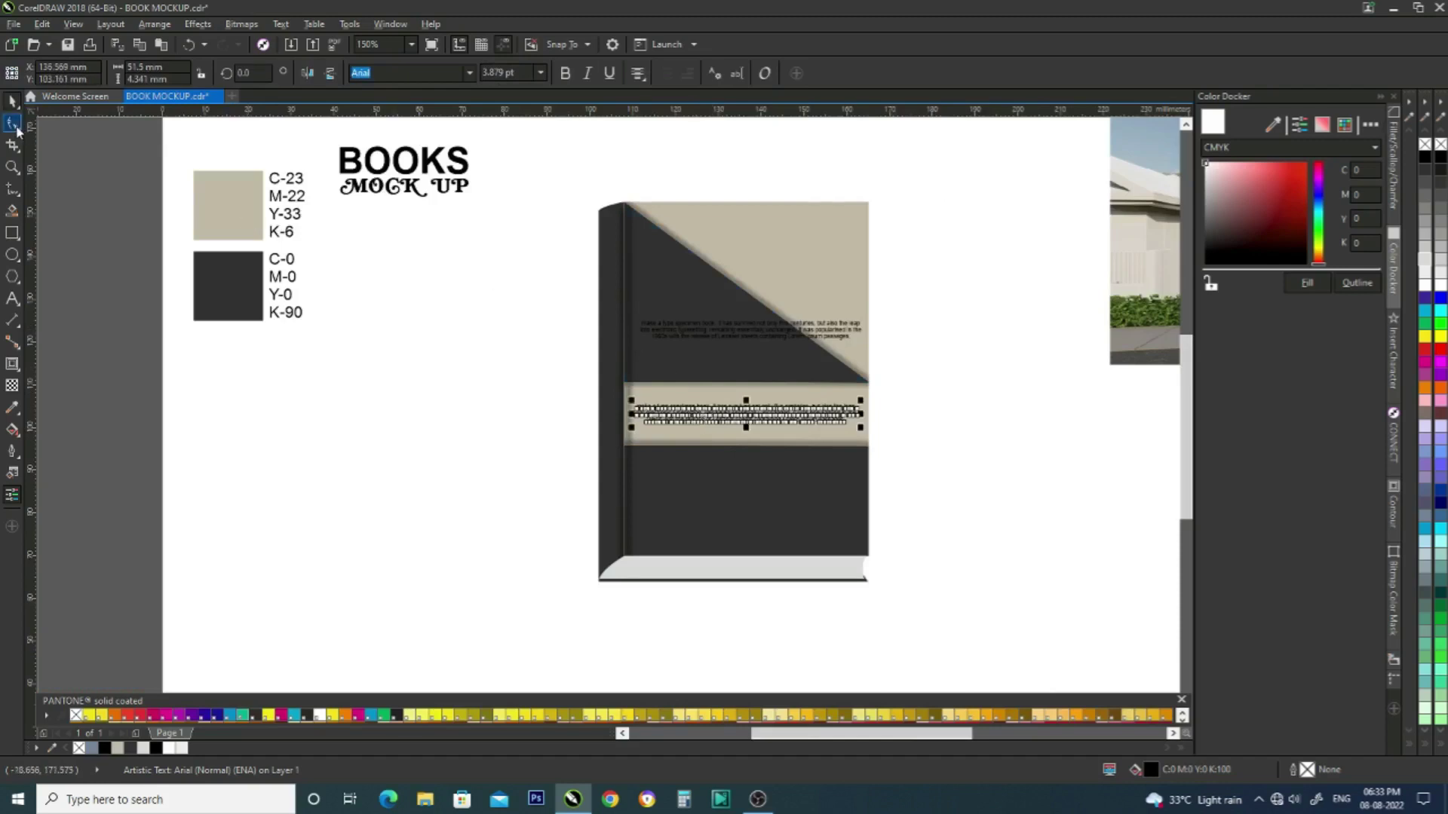
{"action": "scroll", "coordinate": [634, 433], "scroll_direction": "up", "scroll_amount": 2}
{"action": "left_click_drag", "start_coordinate": [632, 418], "coordinate": [633, 452]}
{"action": "key", "text": "space"}
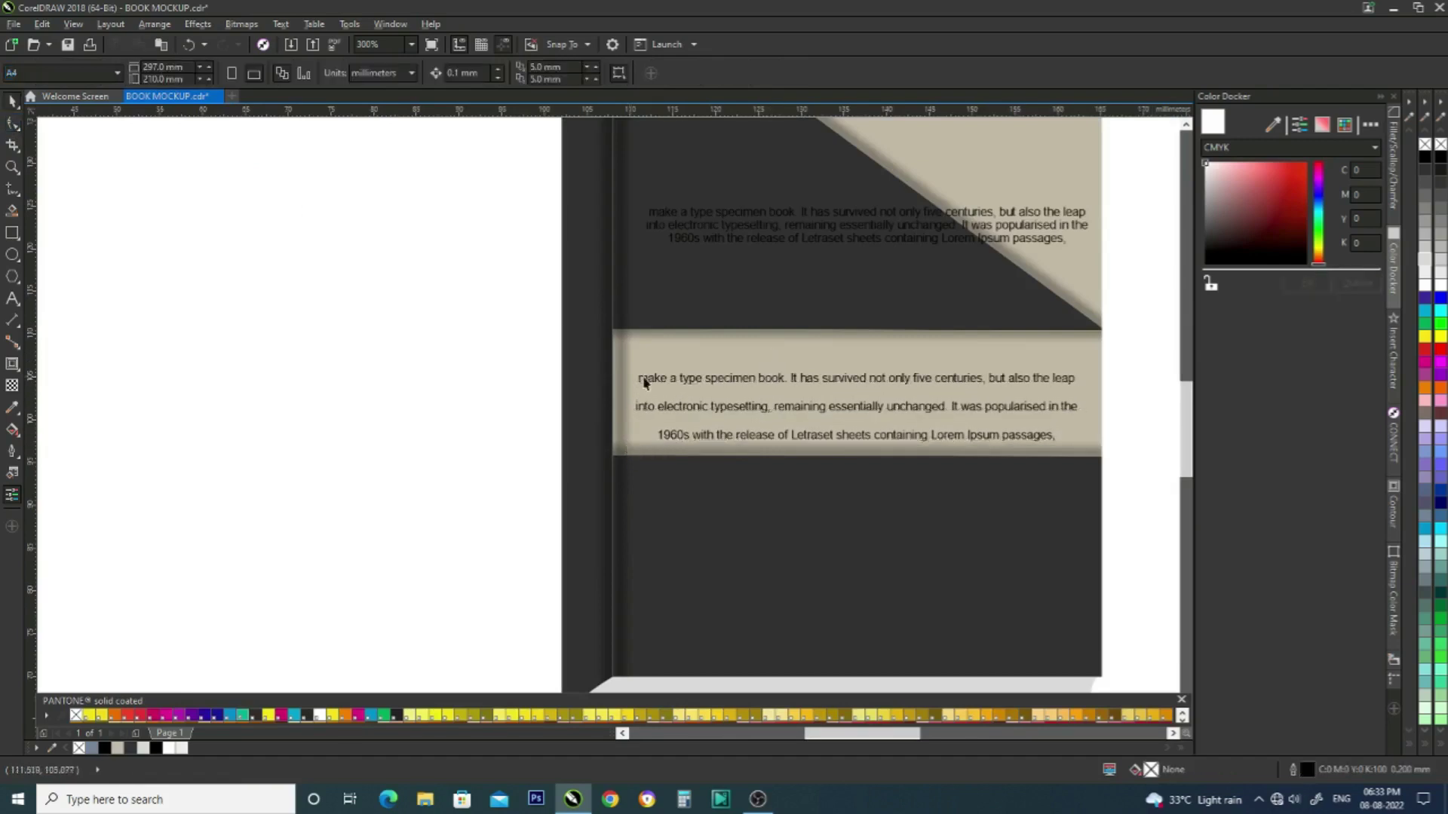
{"action": "left_click", "coordinate": [717, 349], "text": "shift"}
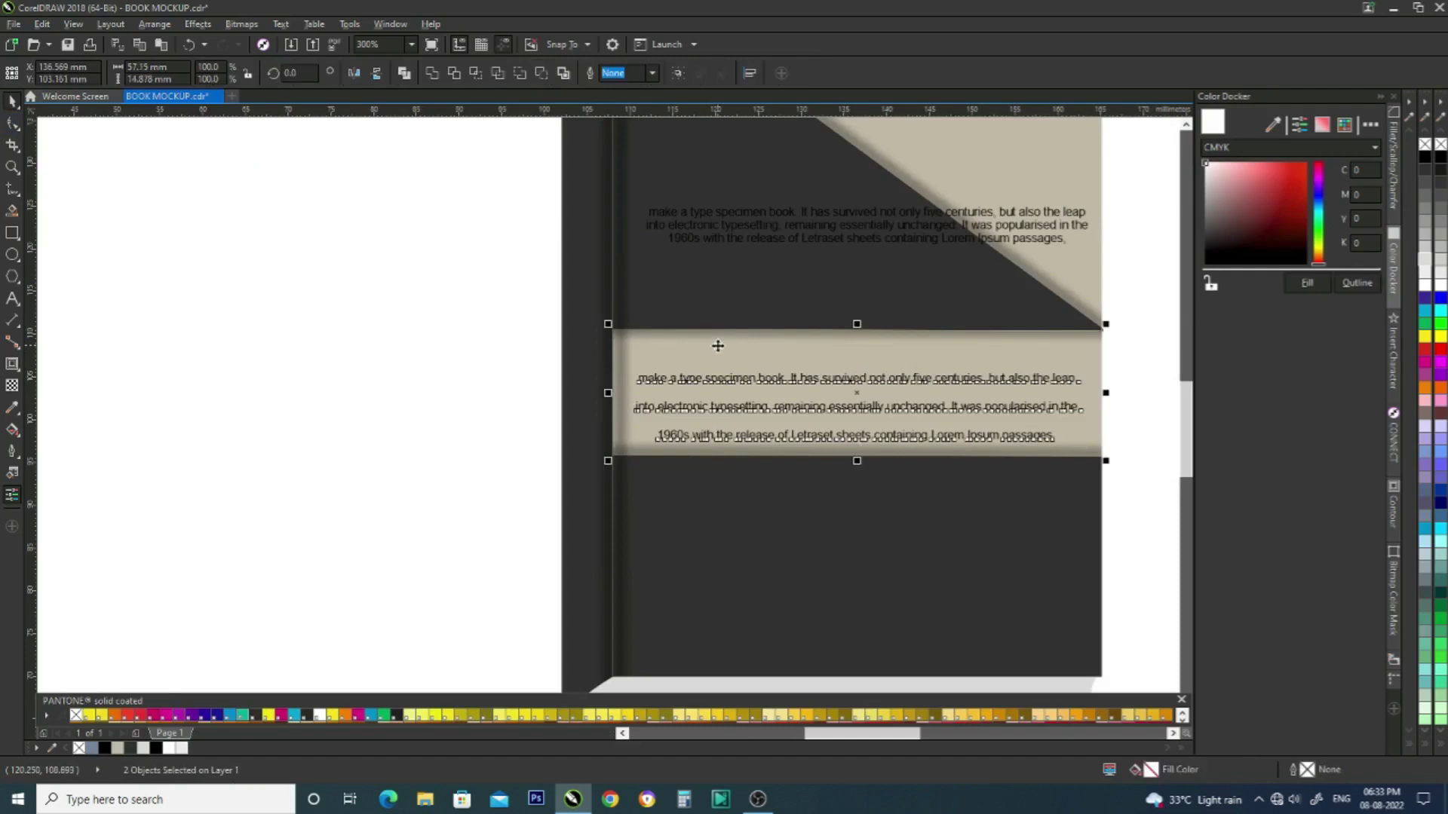
{"action": "key", "text": "c"}
{"action": "left_click", "coordinate": [443, 391]}
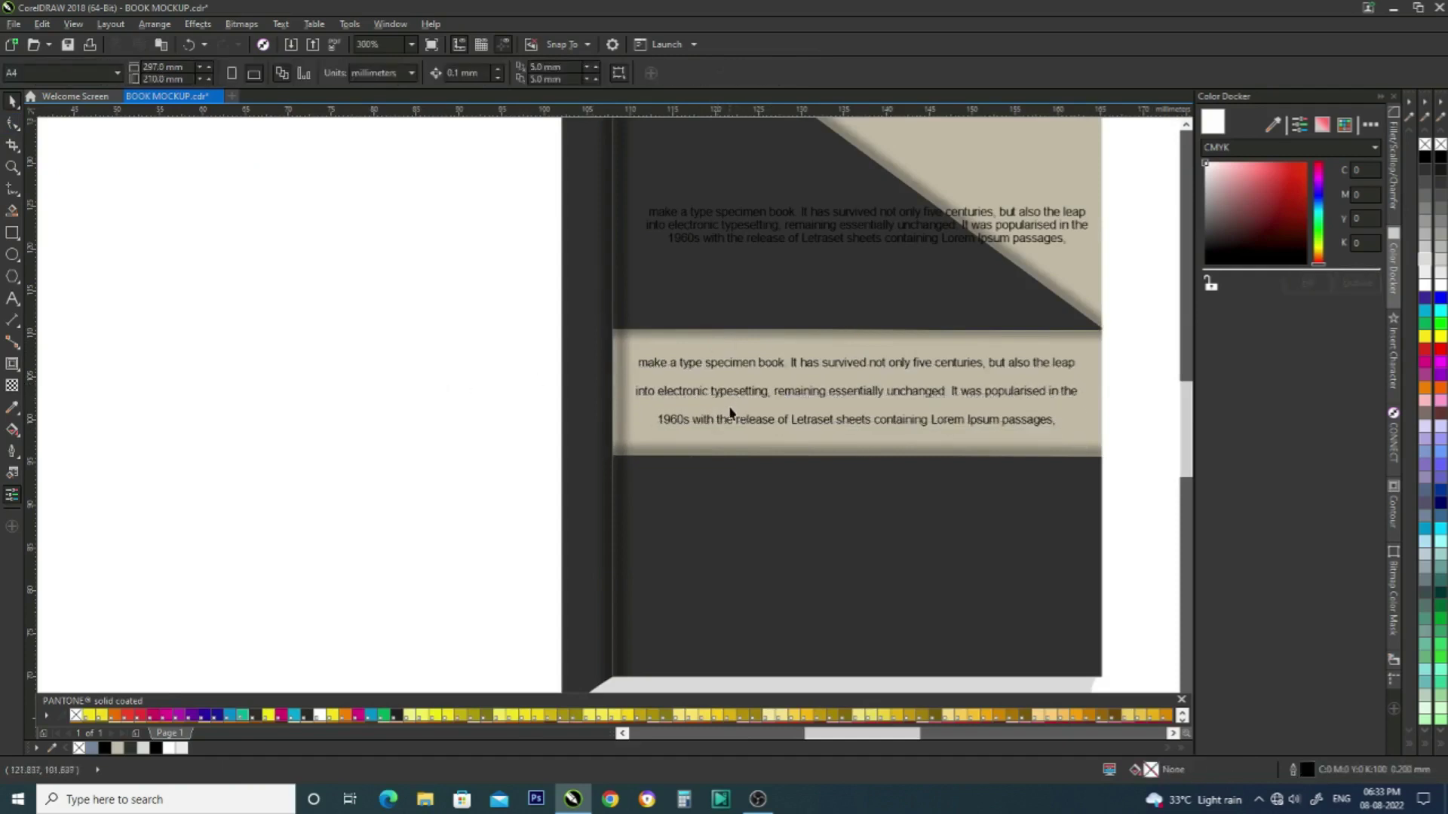
- Rotate the copied paragraph to 270 degrees and move it over the spine
{"action": "scroll", "coordinate": [730, 414], "scroll_direction": "down", "scroll_amount": 2}
{"action": "left_click", "coordinate": [769, 314]}
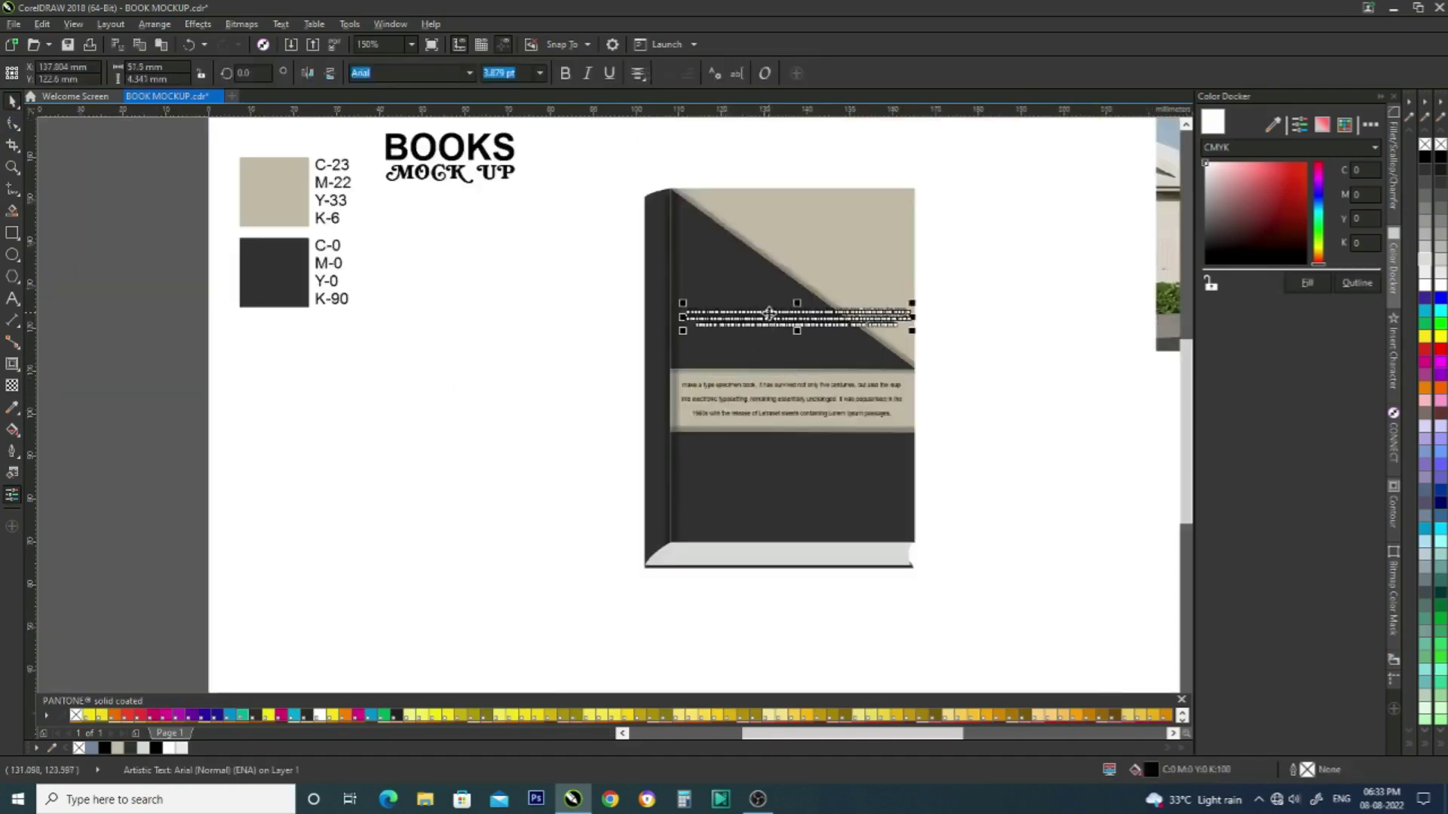
{"action": "left_click_drag", "start_coordinate": [807, 317], "coordinate": [664, 343]}
{"action": "left_click", "coordinate": [652, 343]}
{"action": "left_click_drag", "start_coordinate": [766, 351], "coordinate": [622, 470]}
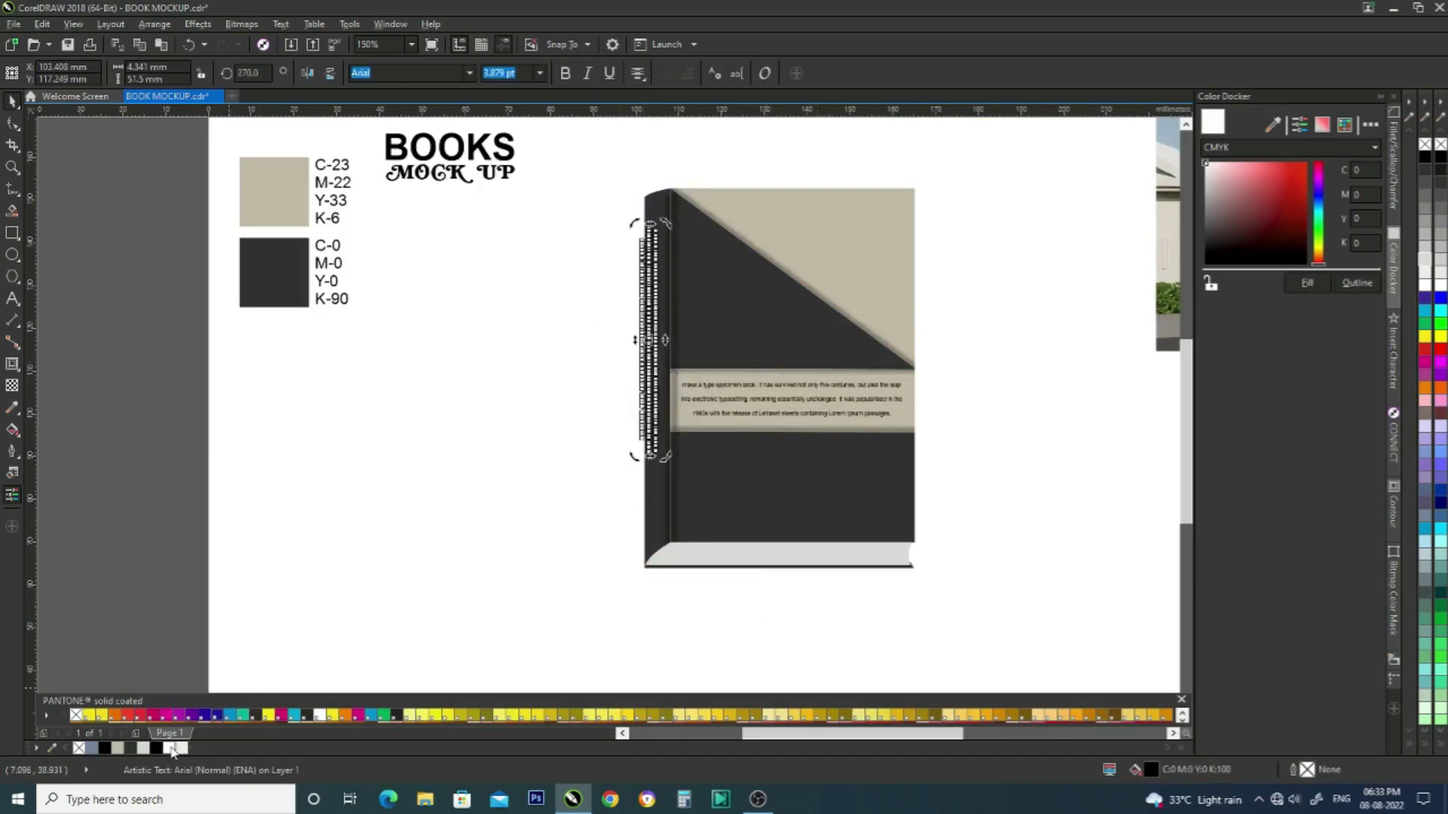
- Fill the rotated paragraph with white and centre it on the spine in both directions
{"action": "left_click", "coordinate": [171, 748]}
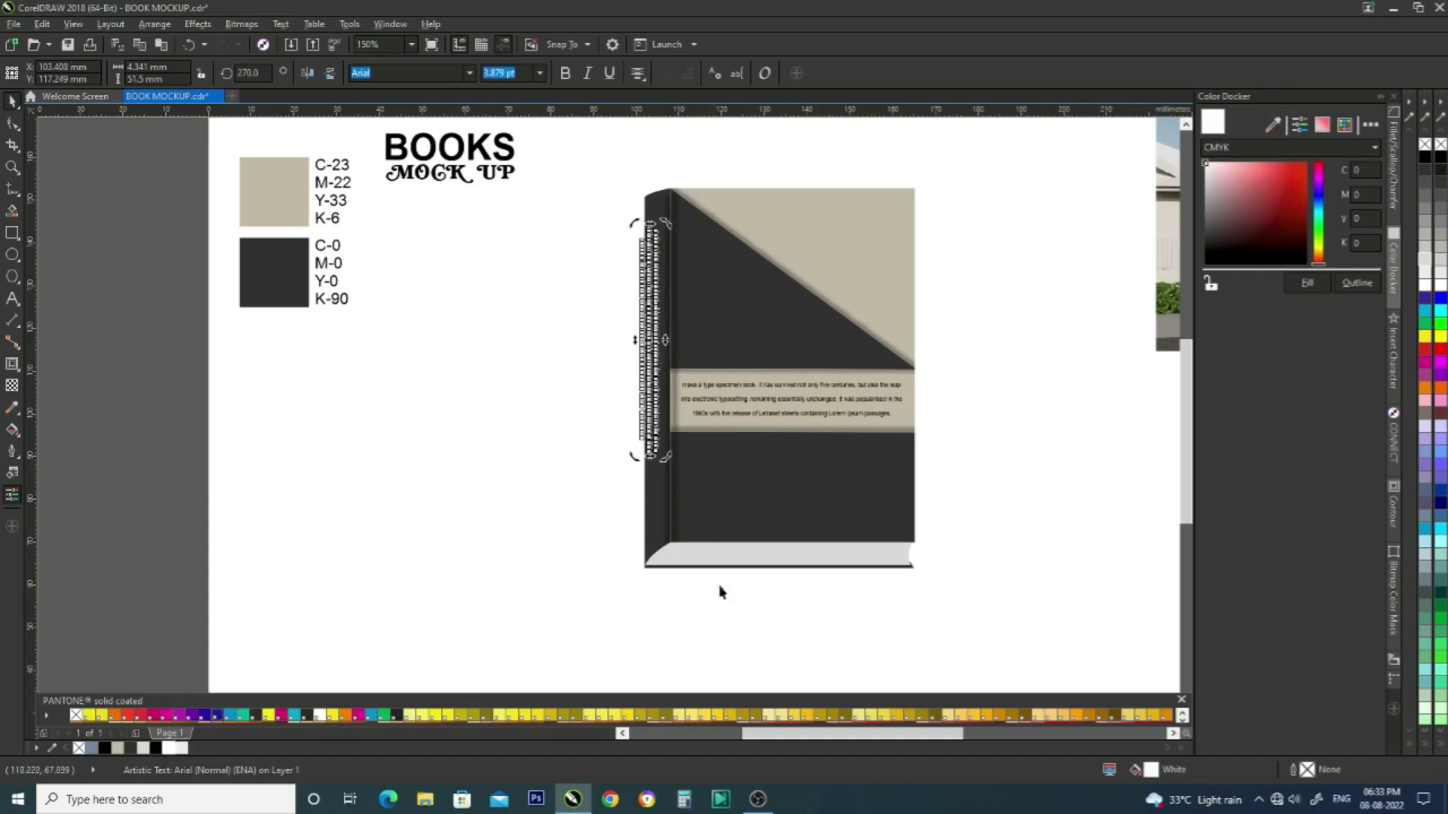
{"action": "left_click", "coordinate": [653, 537], "text": "shift"}
{"action": "key", "text": "e"}
{"action": "key", "text": "c"}
{"action": "left_click", "coordinate": [617, 452]}
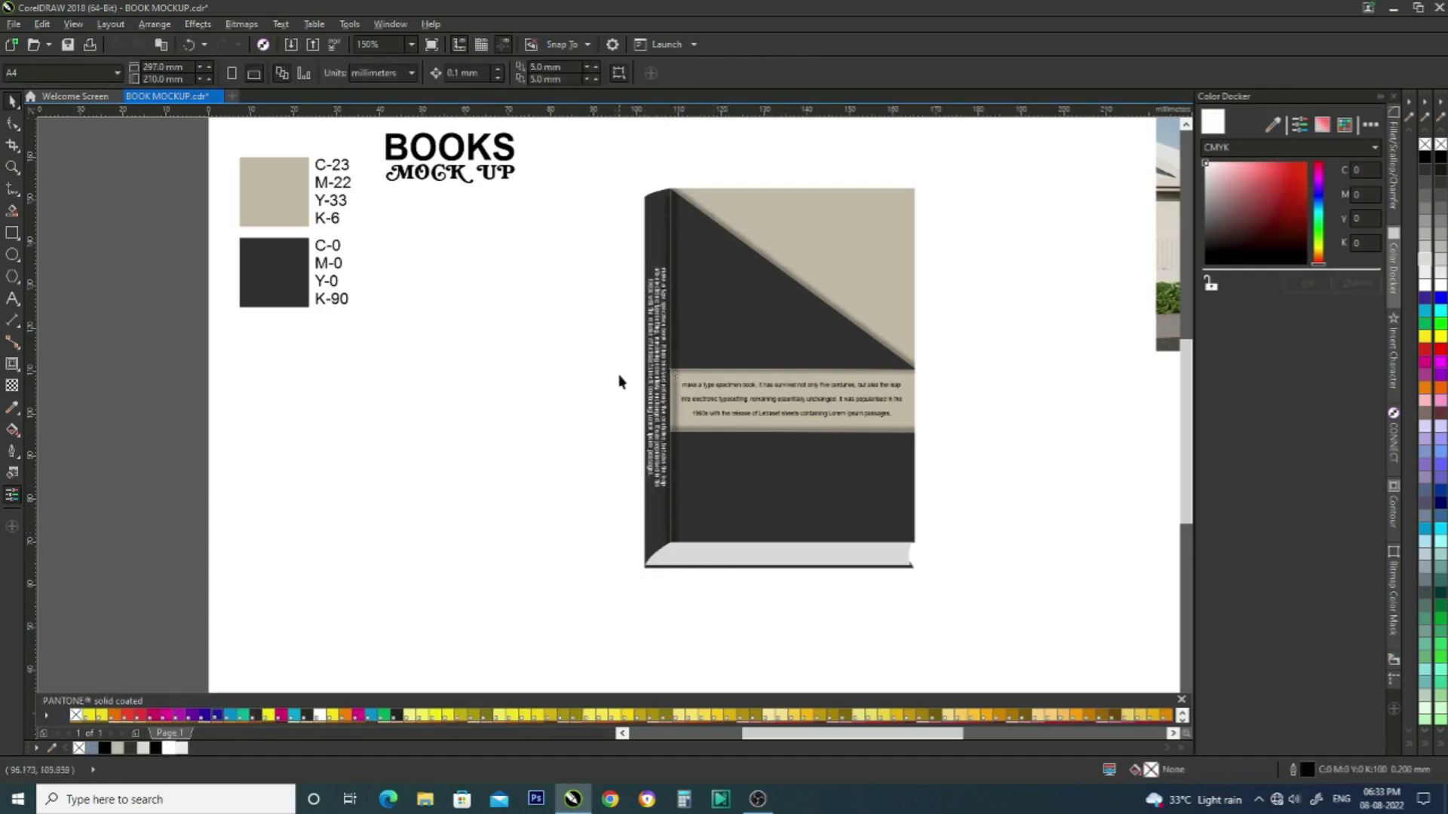
- Move the BOOKS MOCK UP title onto the upper cover, enlarge it to about 46 mm wide, and centre it horizontally with the beige band
{"action": "scroll", "coordinate": [640, 345], "scroll_direction": "down", "scroll_amount": 2}
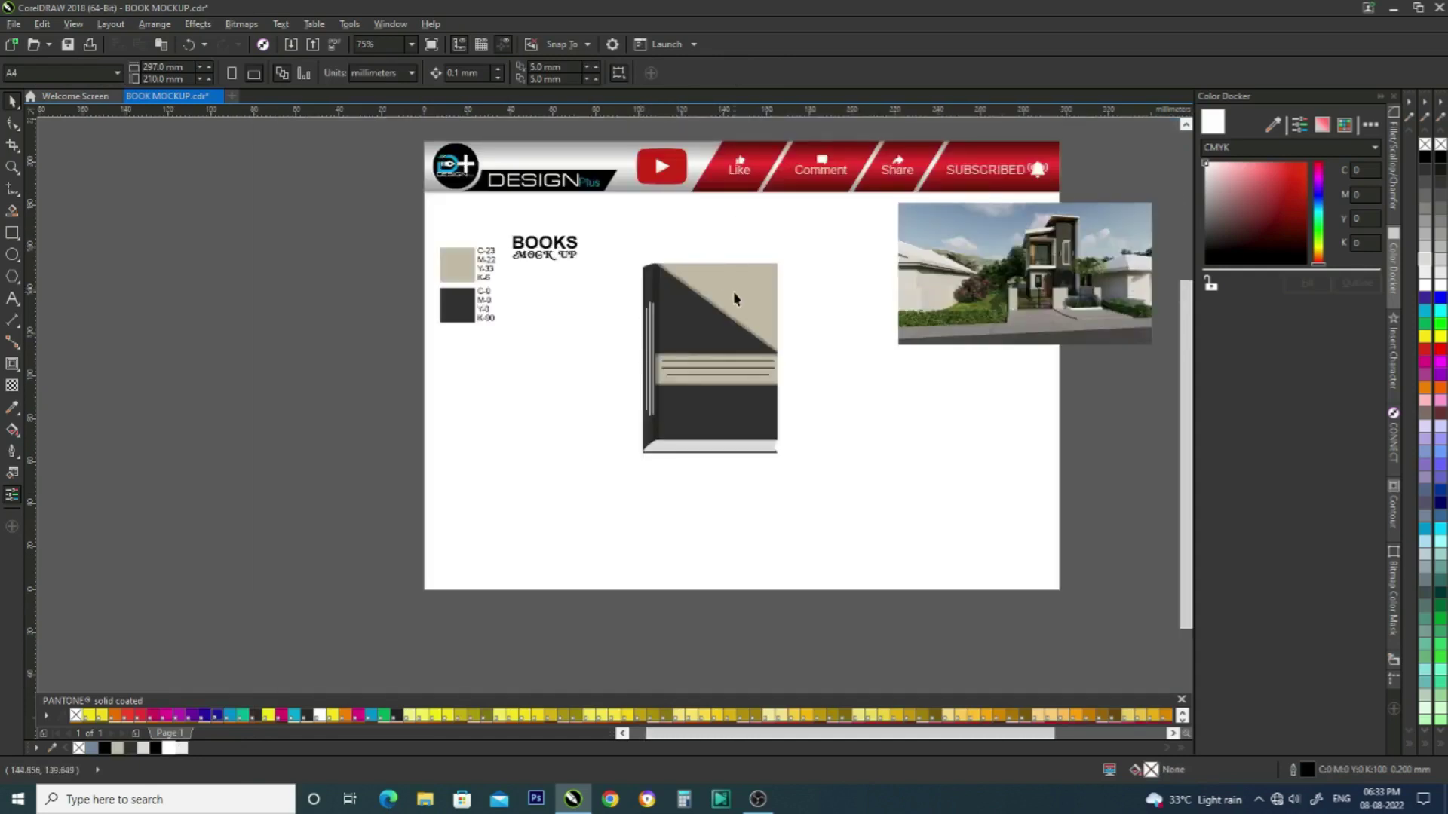
{"action": "scroll", "coordinate": [734, 298], "scroll_direction": "up", "scroll_amount": 2}
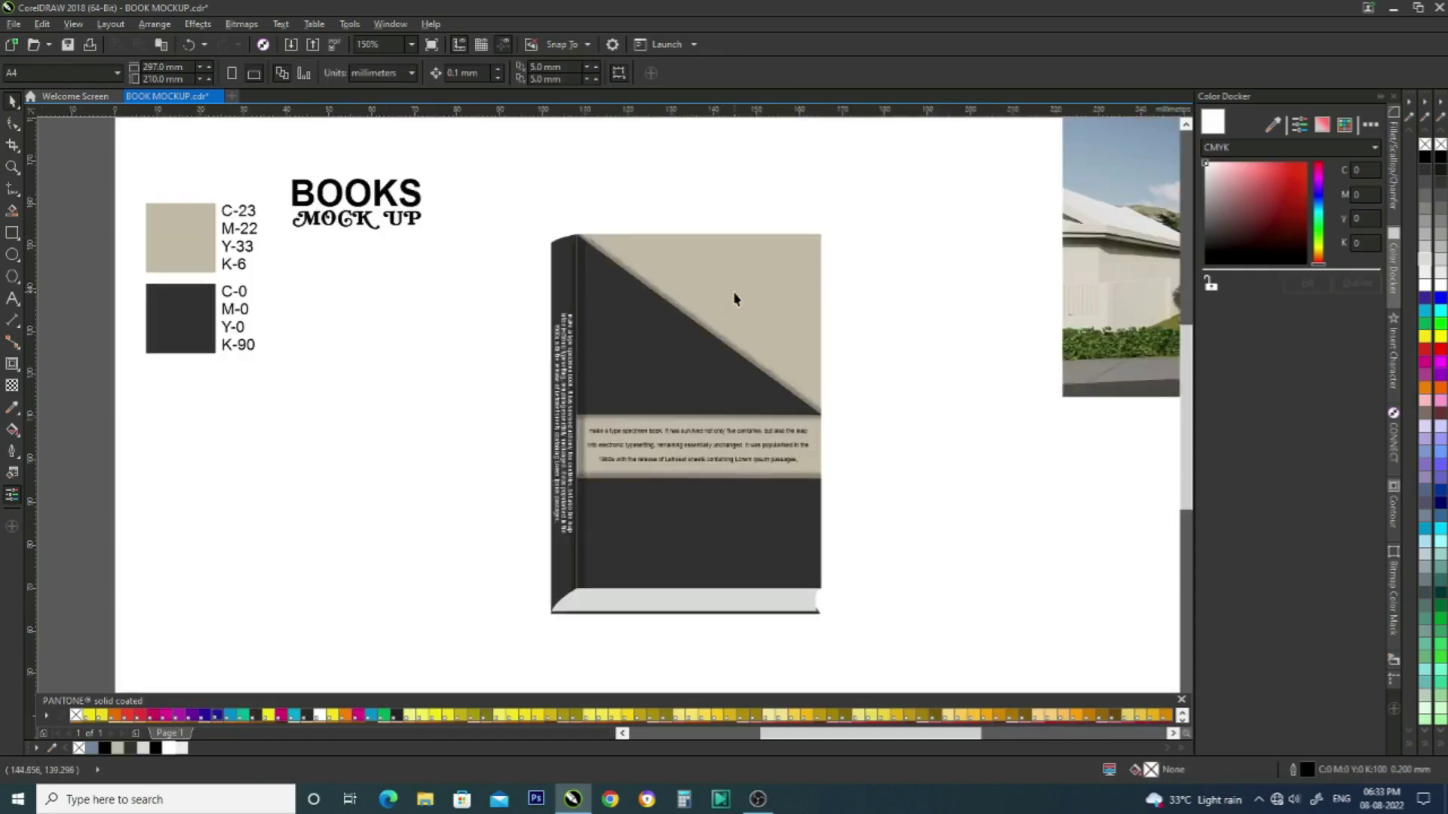
{"action": "left_click", "coordinate": [339, 196]}
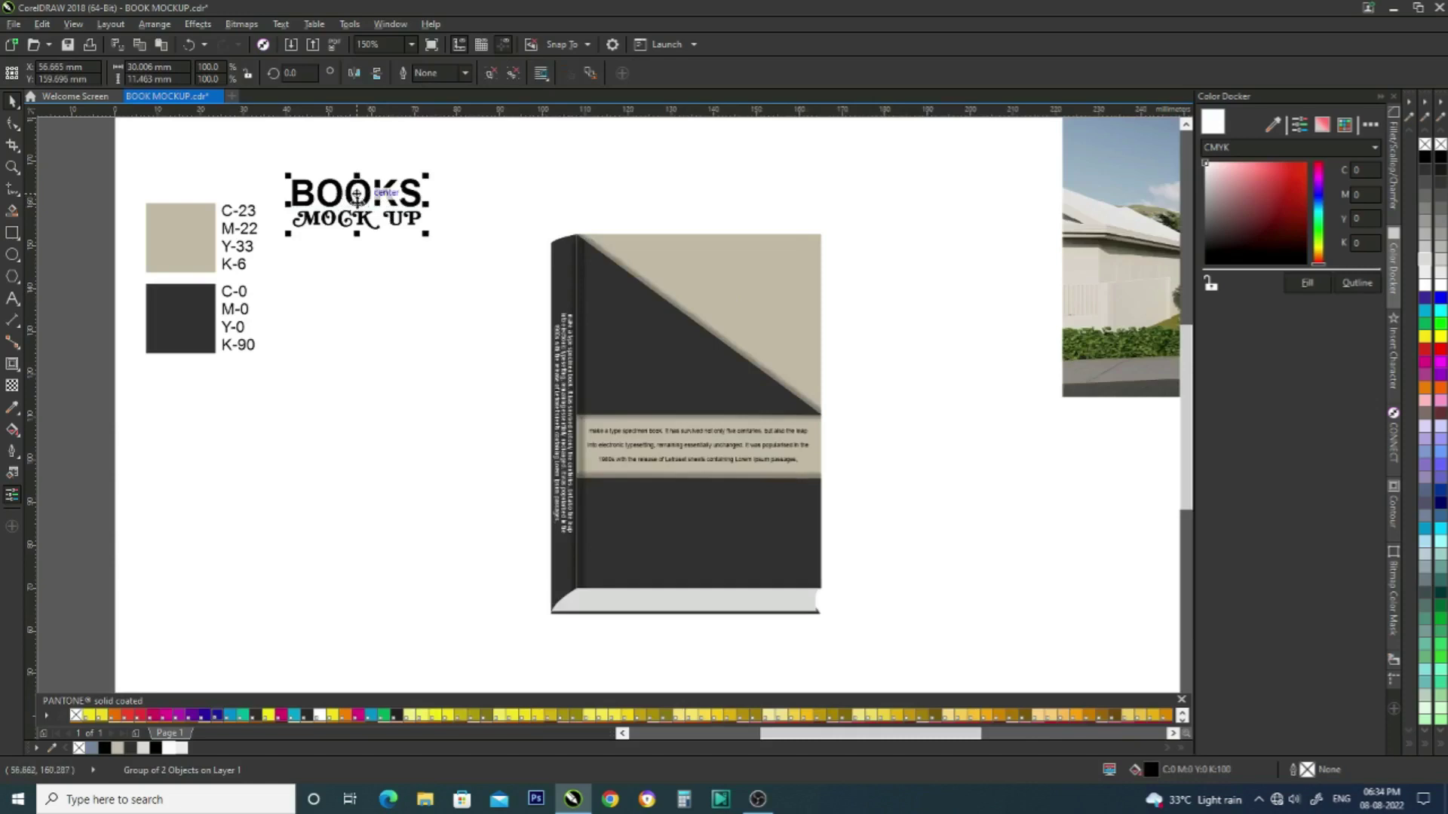
{"action": "left_click_drag", "start_coordinate": [356, 194], "coordinate": [802, 369]}
{"action": "key", "text": "Right"}
{"action": "left_click", "coordinate": [679, 472], "text": "shift"}
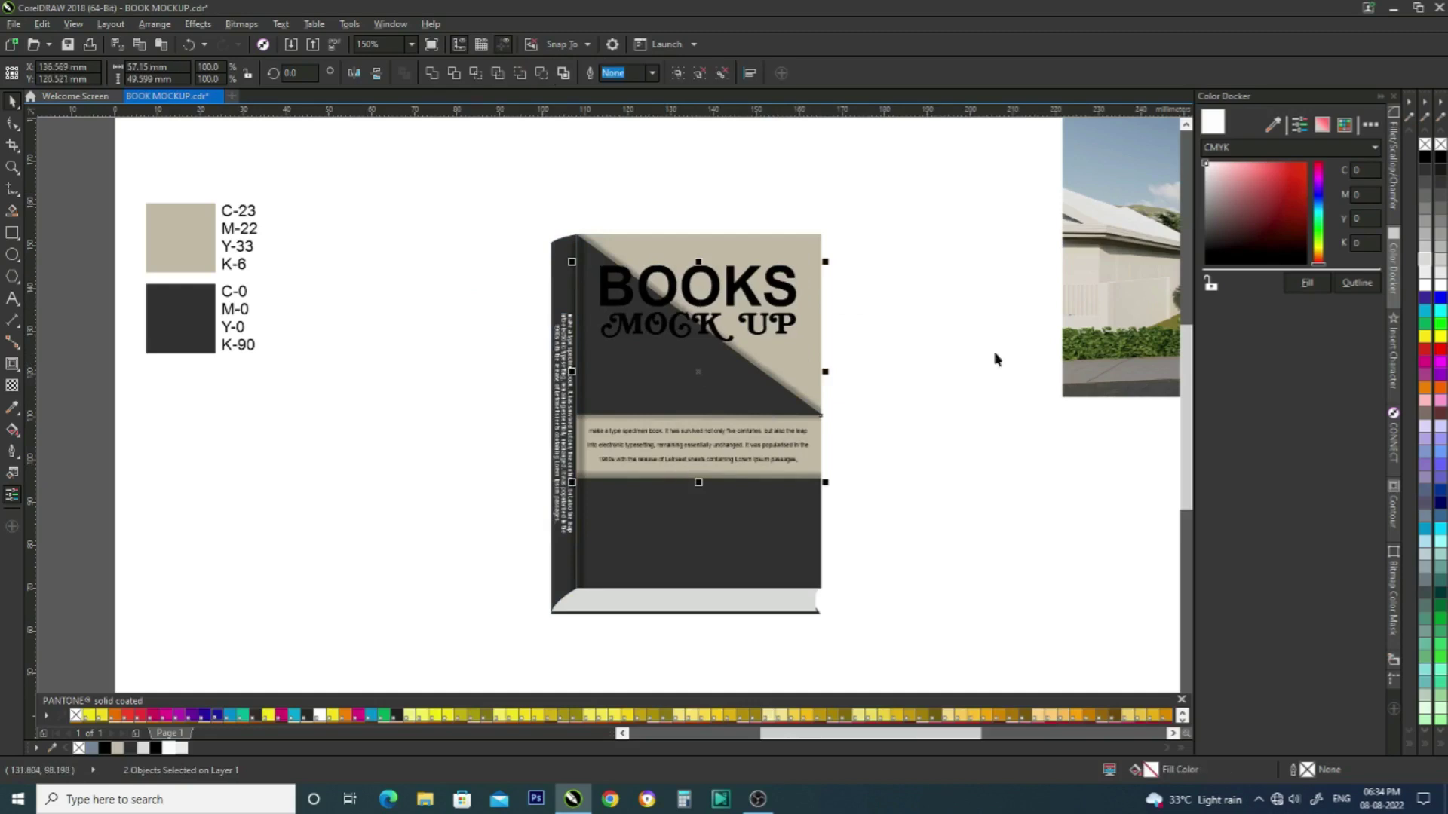
{"action": "left_click", "coordinate": [964, 362]}
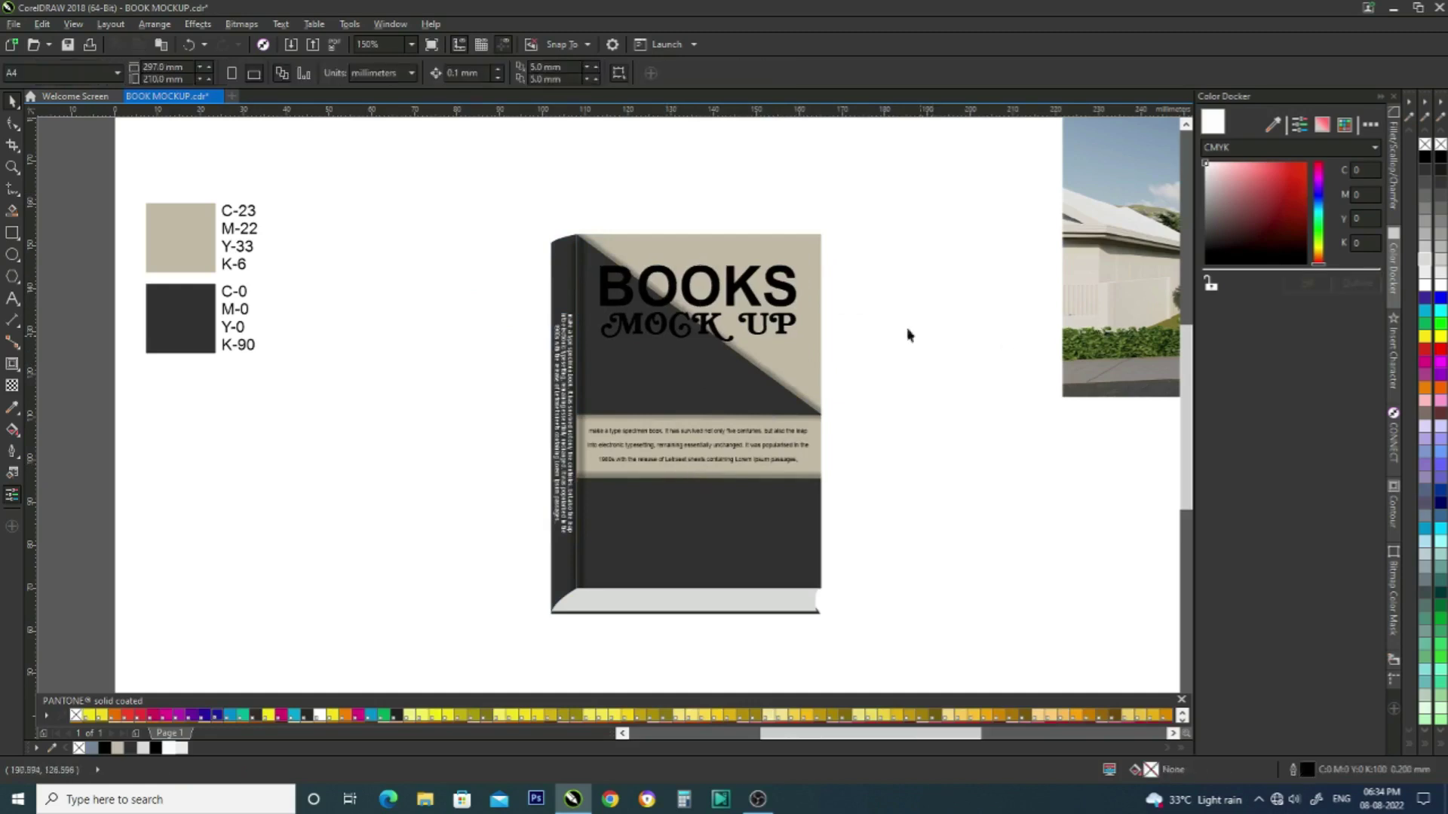
- PowerClip a copy of the black title inside the cover's beige upper triangle
{"action": "left_click", "coordinate": [715, 287]}
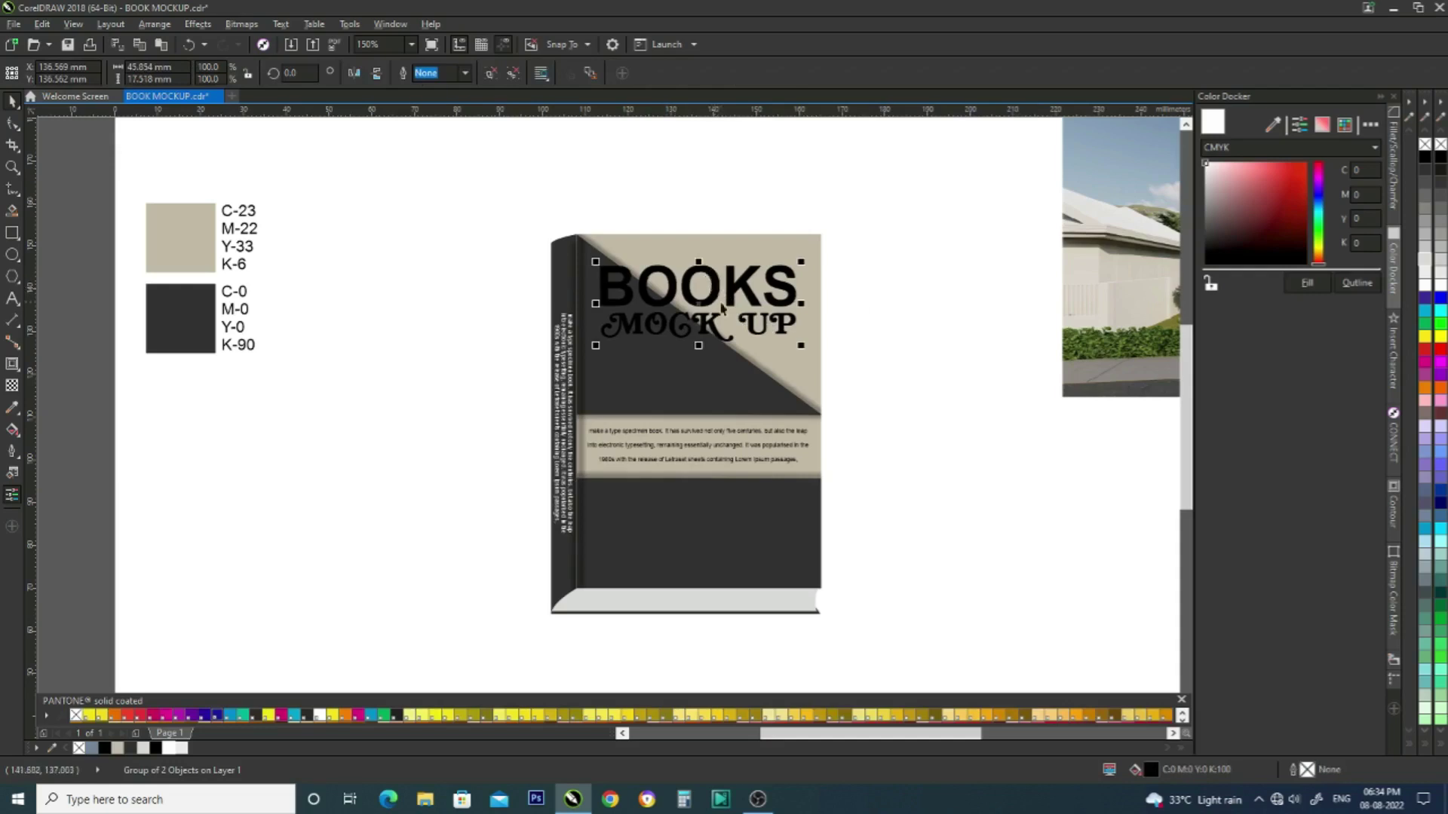
{"action": "right_click", "coordinate": [701, 301]}
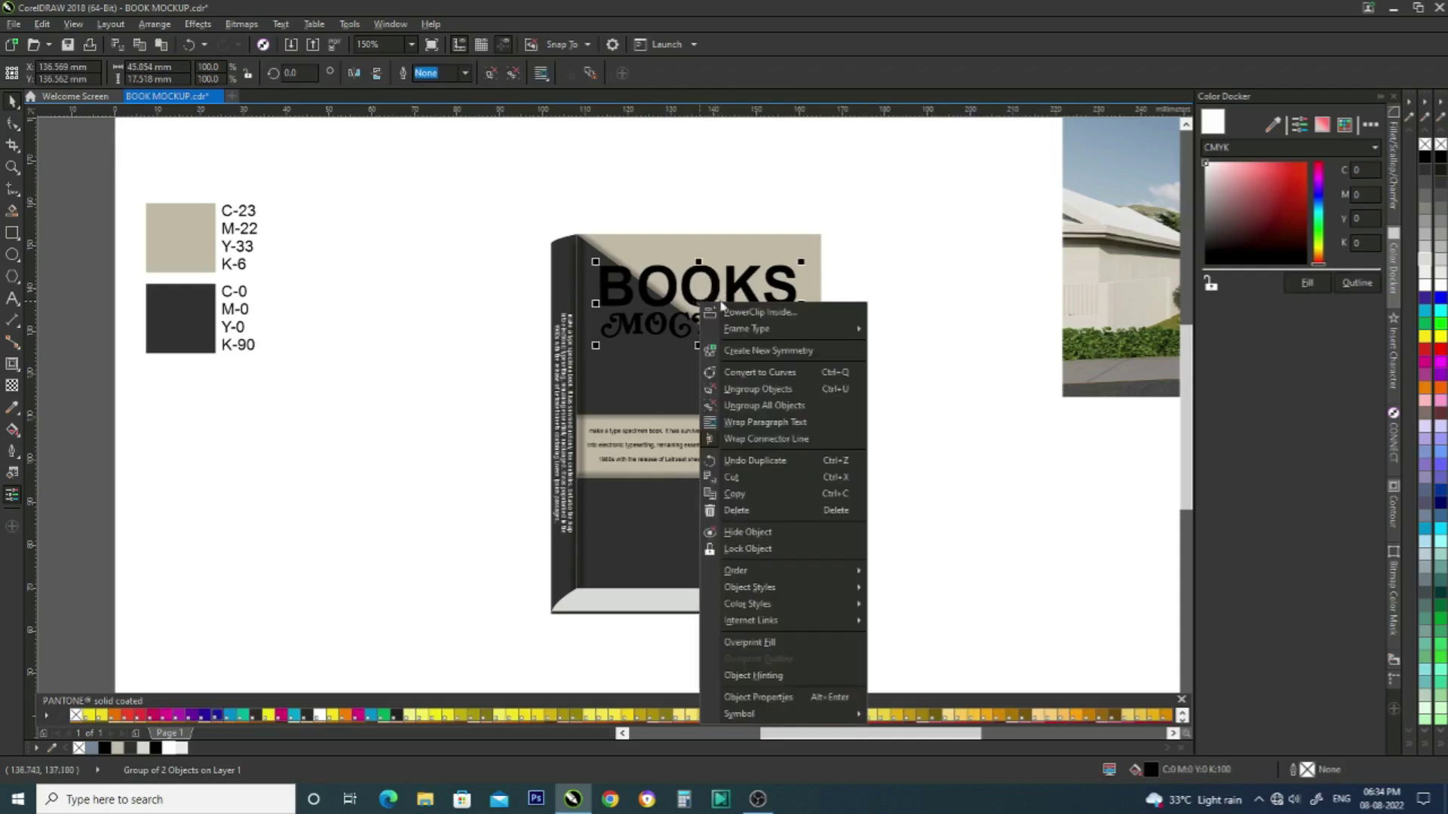
{"action": "left_click", "coordinate": [794, 241]}
{"action": "left_click", "coordinate": [811, 236]}
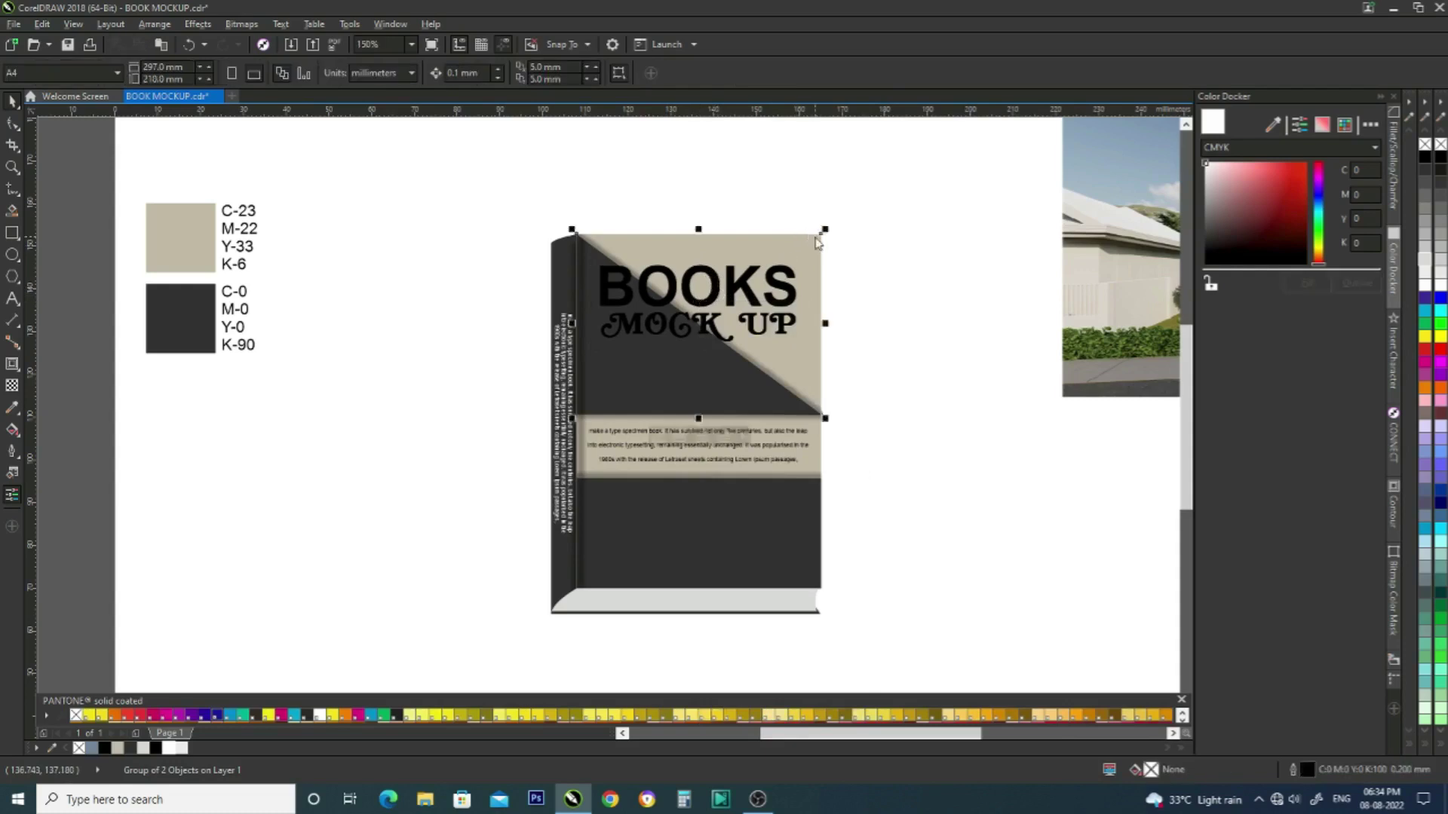
{"action": "left_click", "coordinate": [923, 291]}
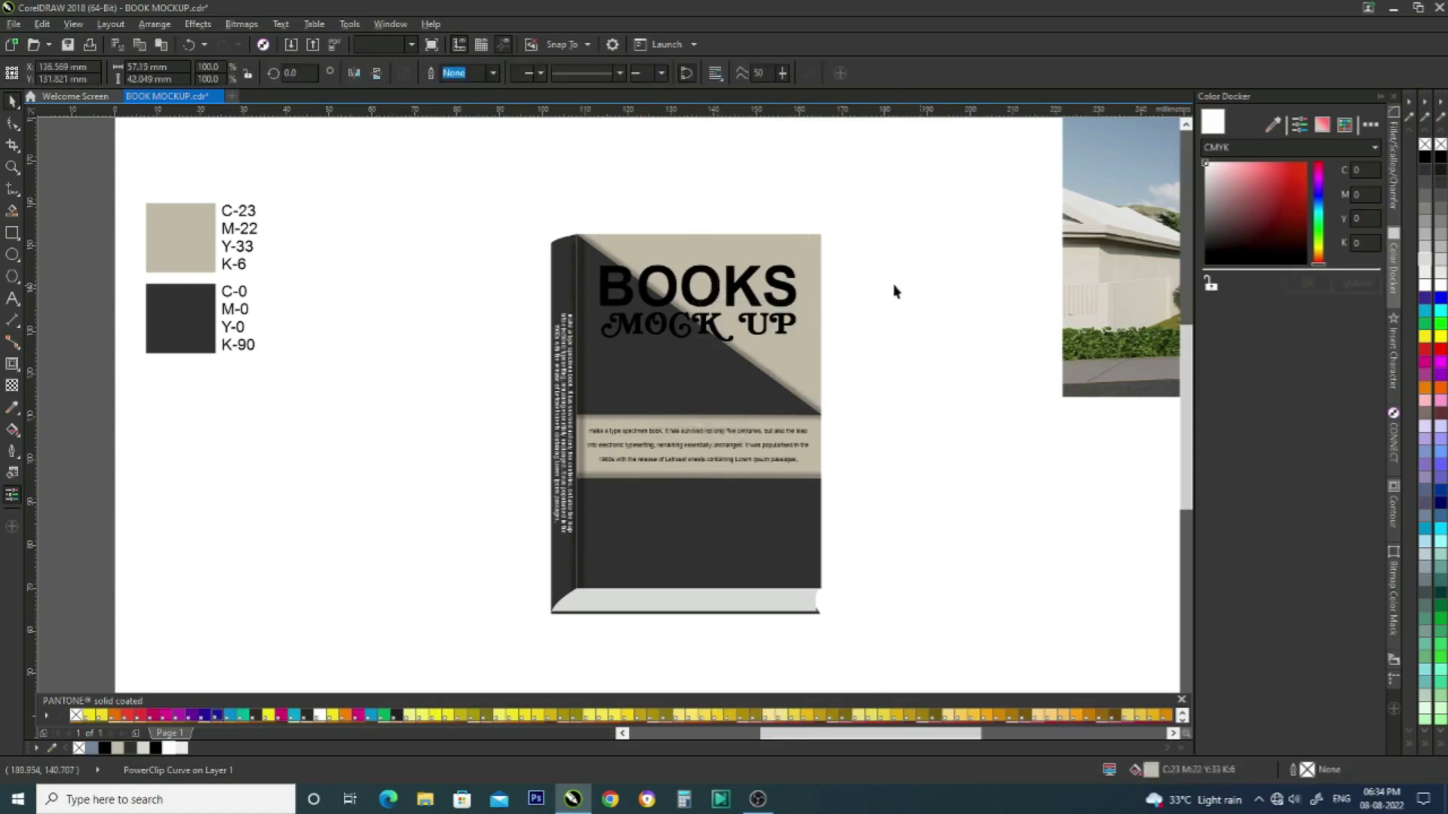
- Recolour the remaining title with beige C23 M22 Y33 K6 and PowerClip it inside the cover's dark triangle
{"action": "left_click", "coordinate": [771, 297]}
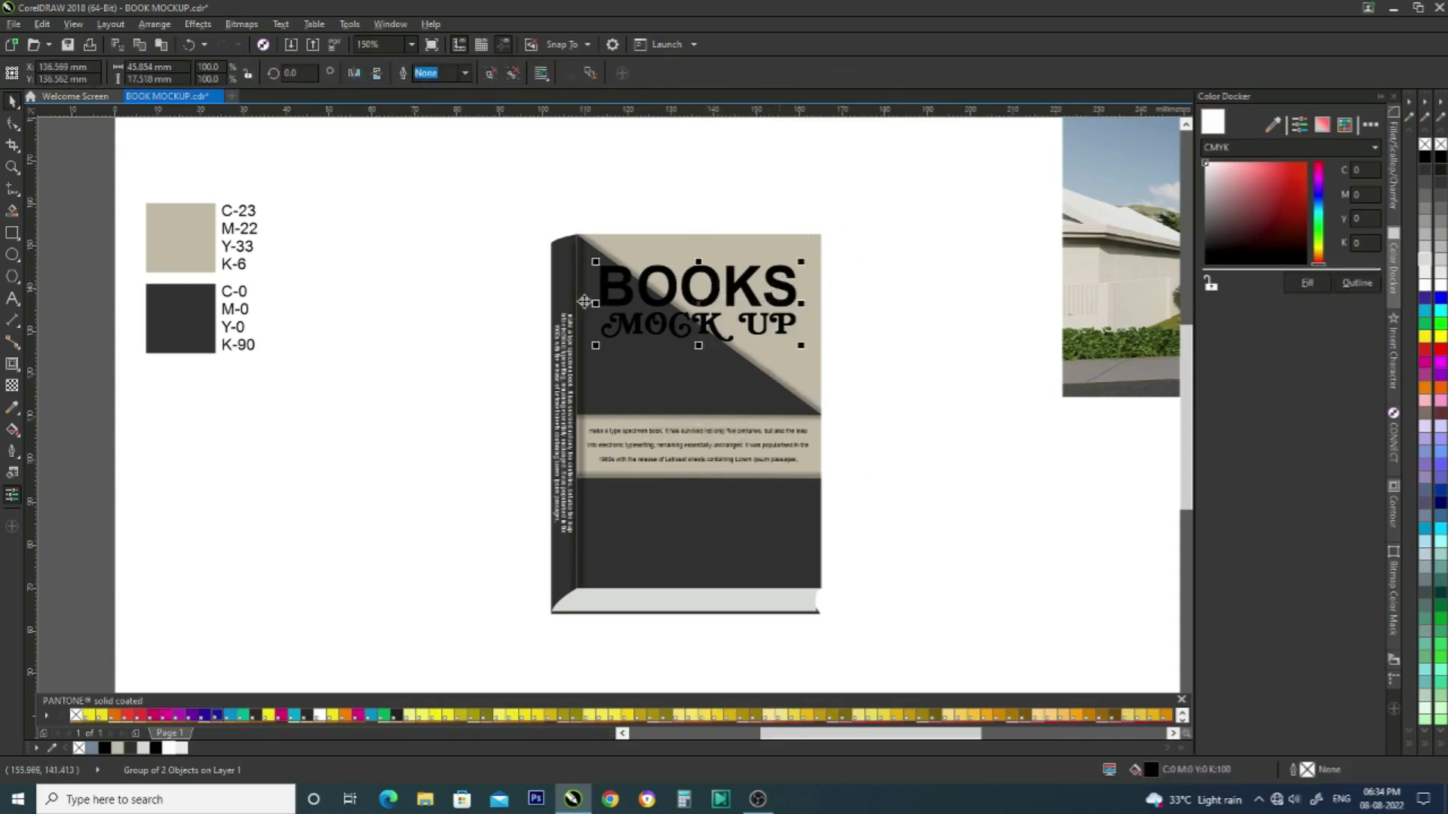
{"action": "left_click", "coordinate": [117, 749]}
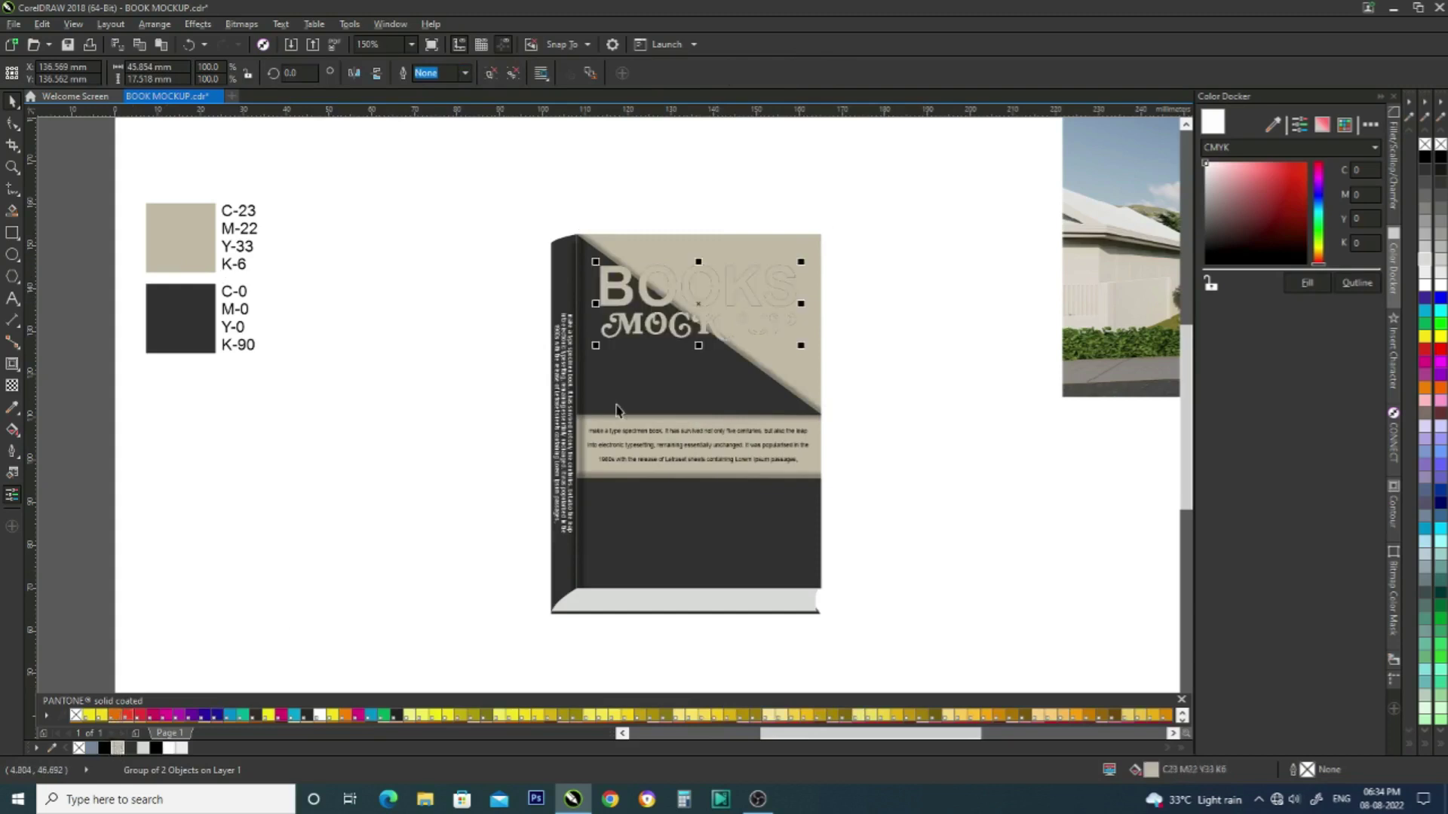
{"action": "right_click", "coordinate": [645, 301]}
{"action": "left_click", "coordinate": [685, 310]}
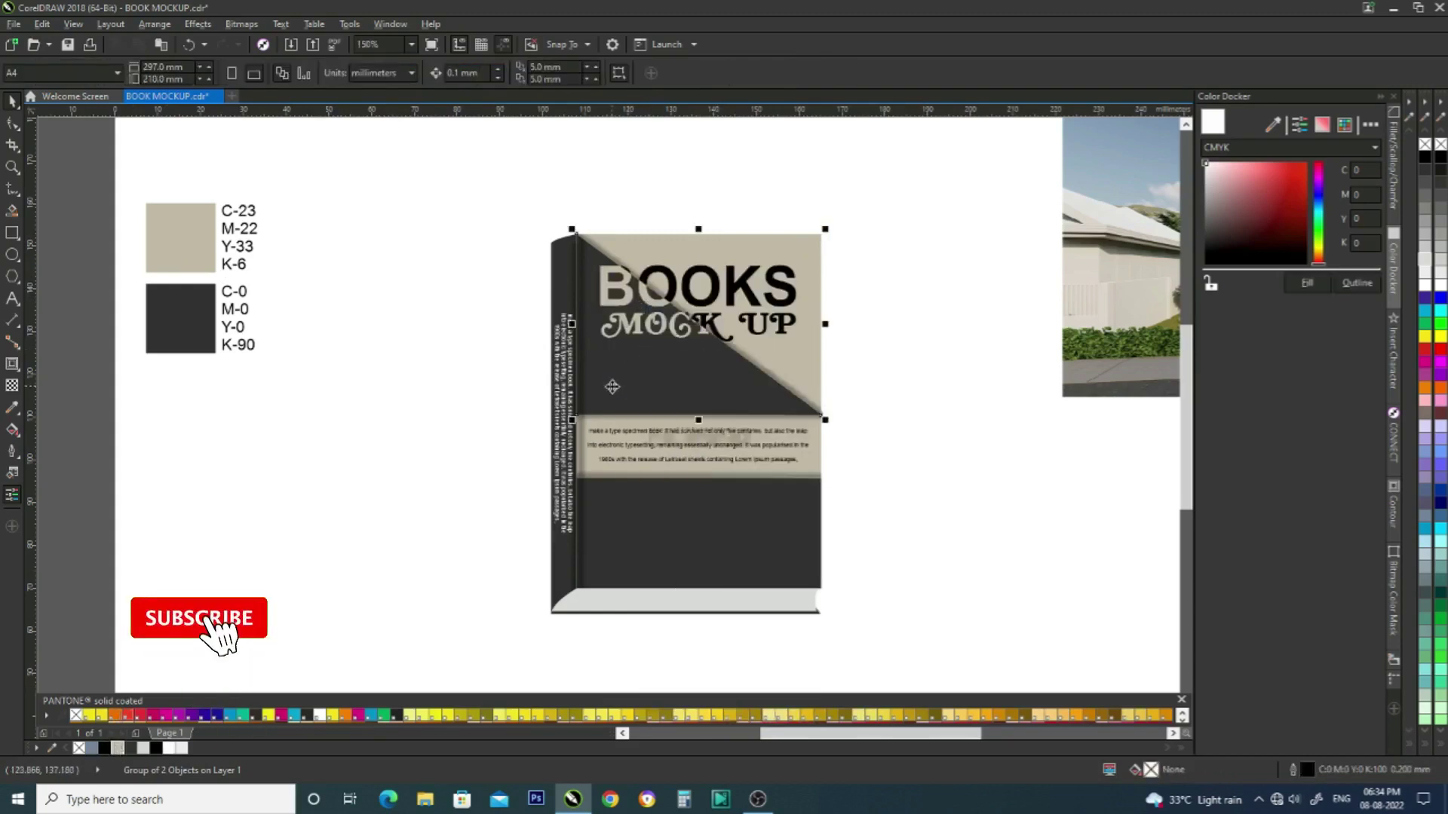
{"action": "left_click", "coordinate": [452, 379]}
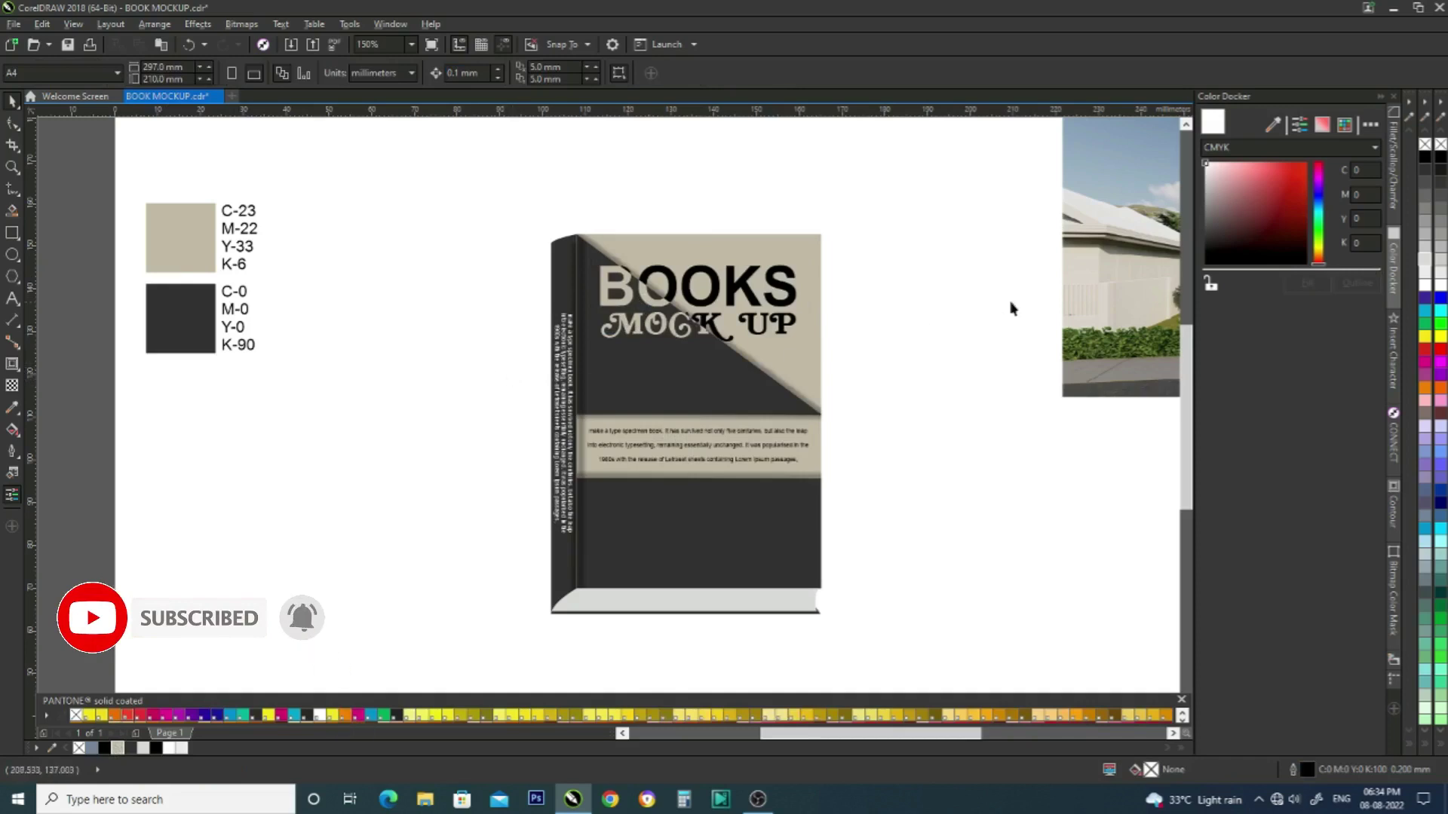
- PowerClip the house photo inside the dark lower panel of the cover
{"action": "scroll", "coordinate": [866, 322], "scroll_direction": "down", "scroll_amount": 1}
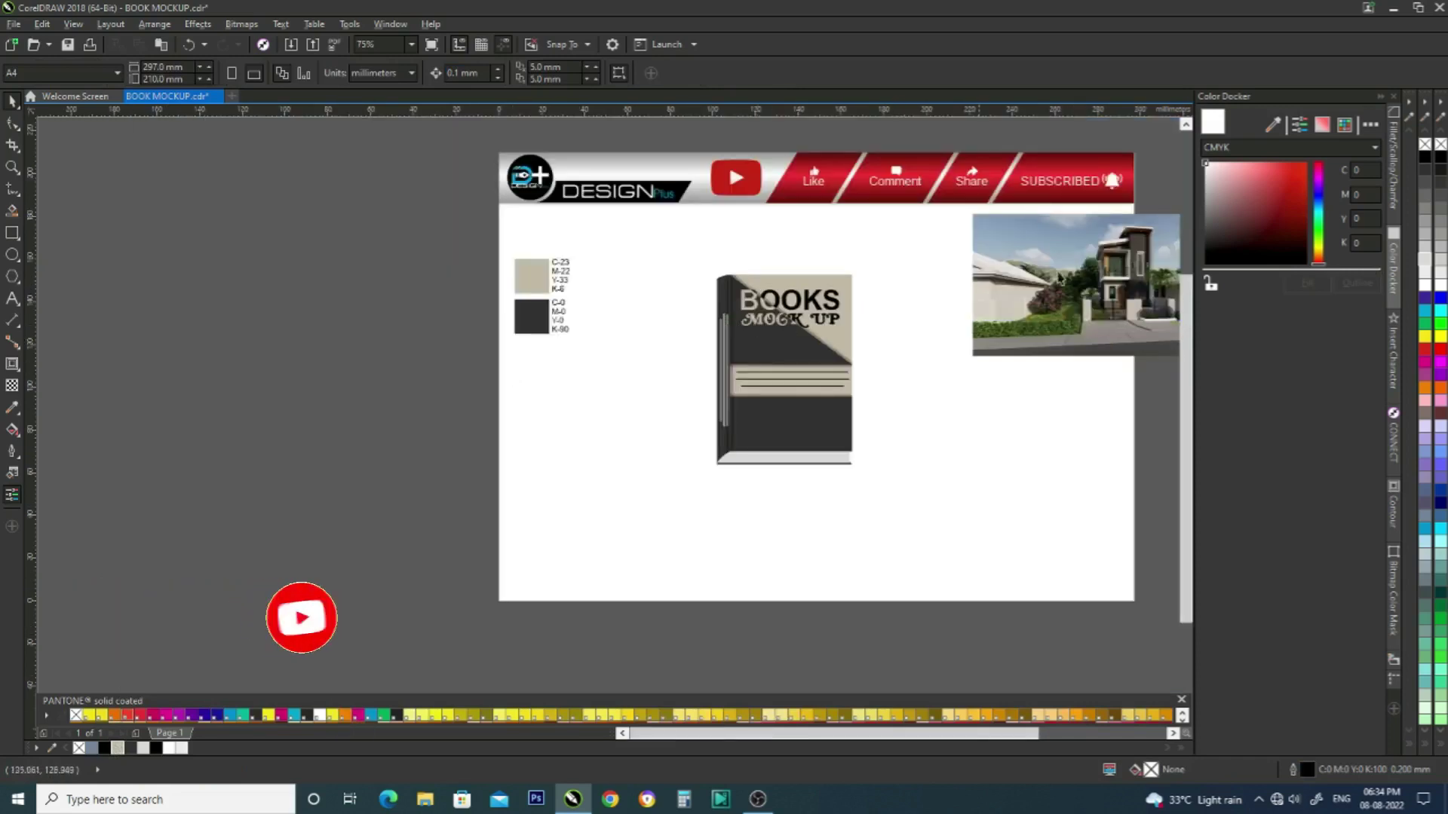
{"action": "left_click", "coordinate": [1088, 268]}
{"action": "right_click", "coordinate": [1084, 259]}
{"action": "left_click", "coordinate": [1108, 275]}
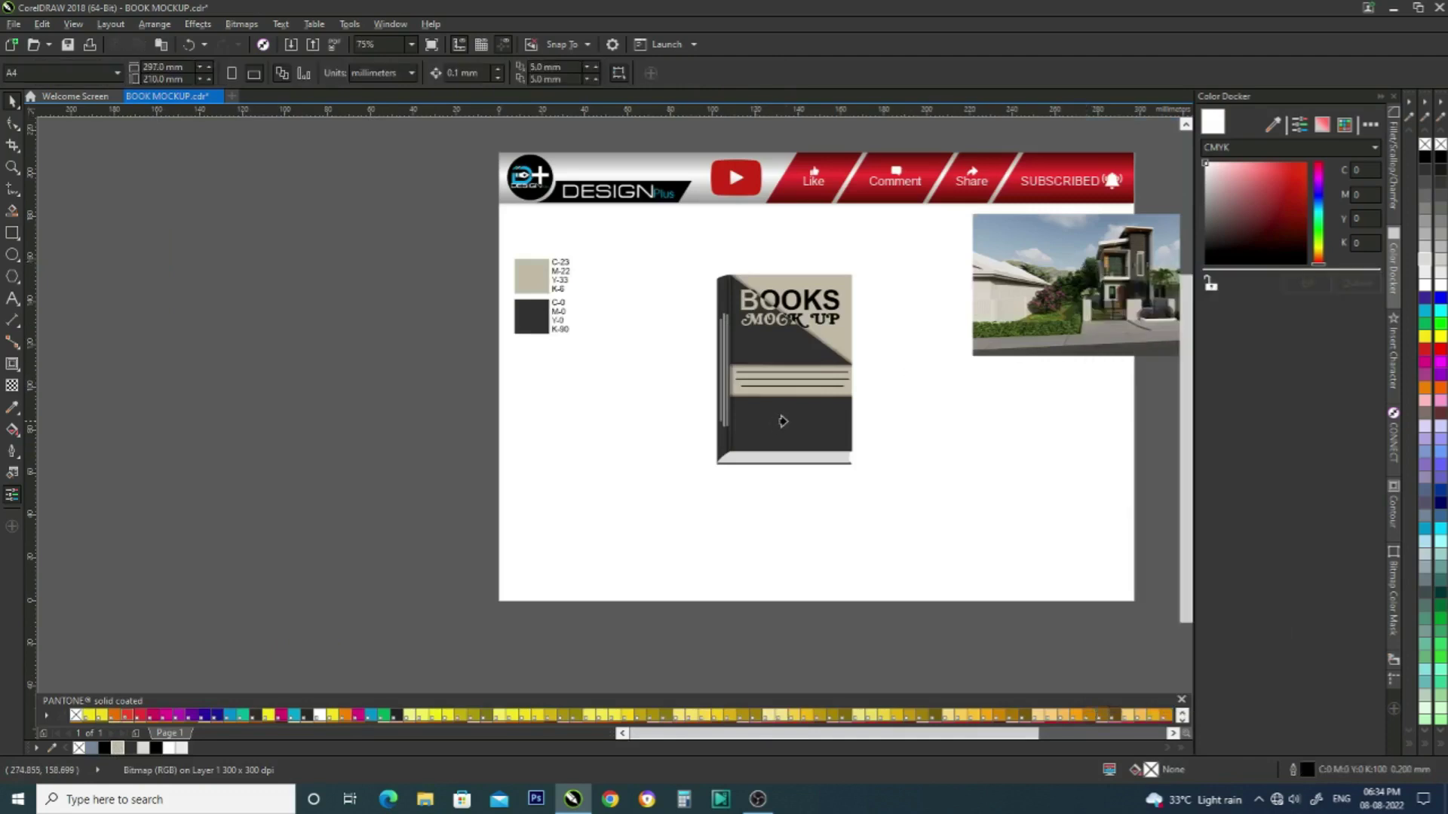
{"action": "left_click", "coordinate": [782, 421]}
{"action": "scroll", "coordinate": [847, 443], "scroll_direction": "up", "scroll_amount": 1}
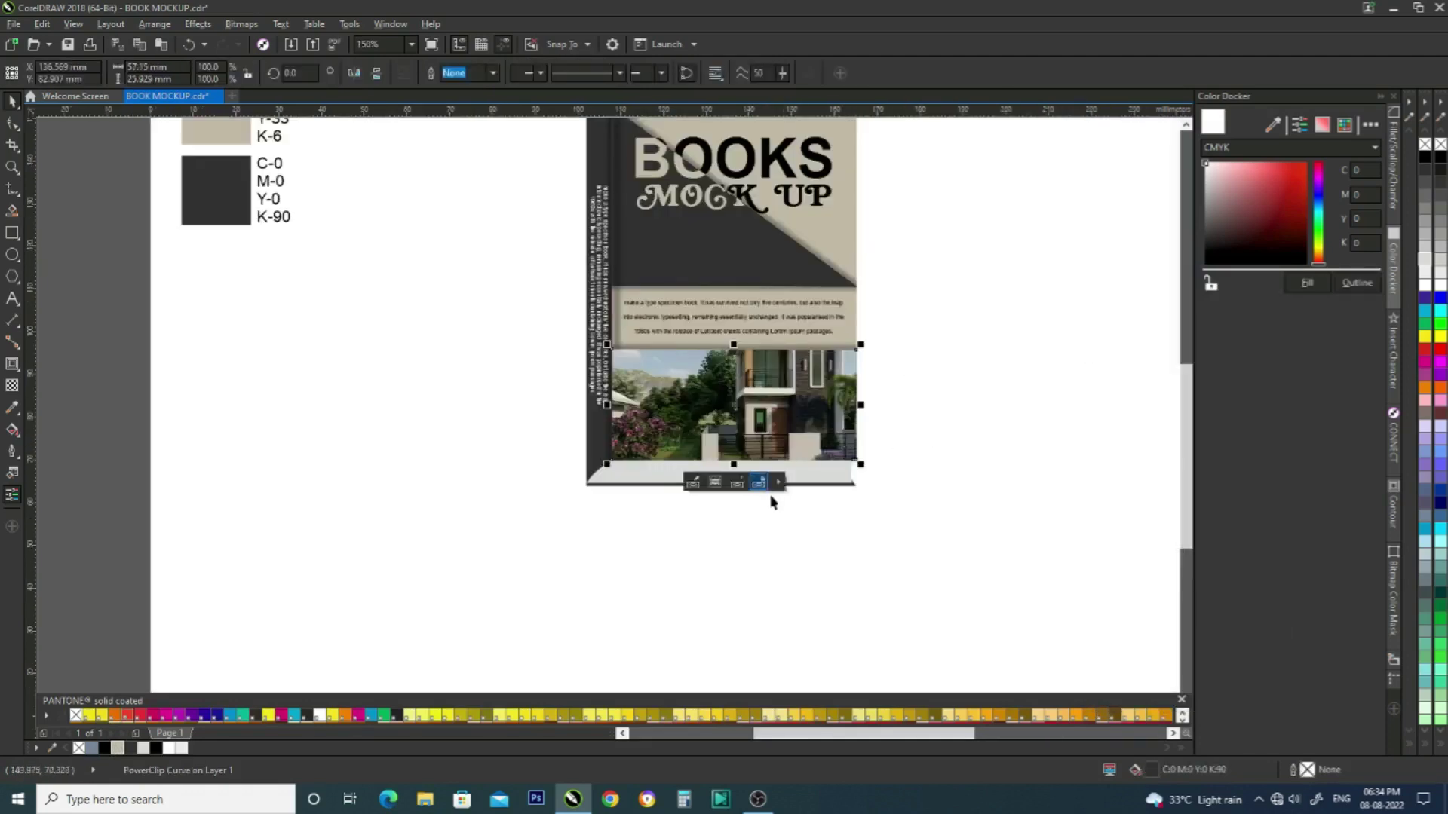
- Edit the lower panel's PowerClip contents, scale the house photo to about 59 mm wide, shift it down to fit the panel, and finish editing
{"action": "left_click", "coordinate": [693, 483]}
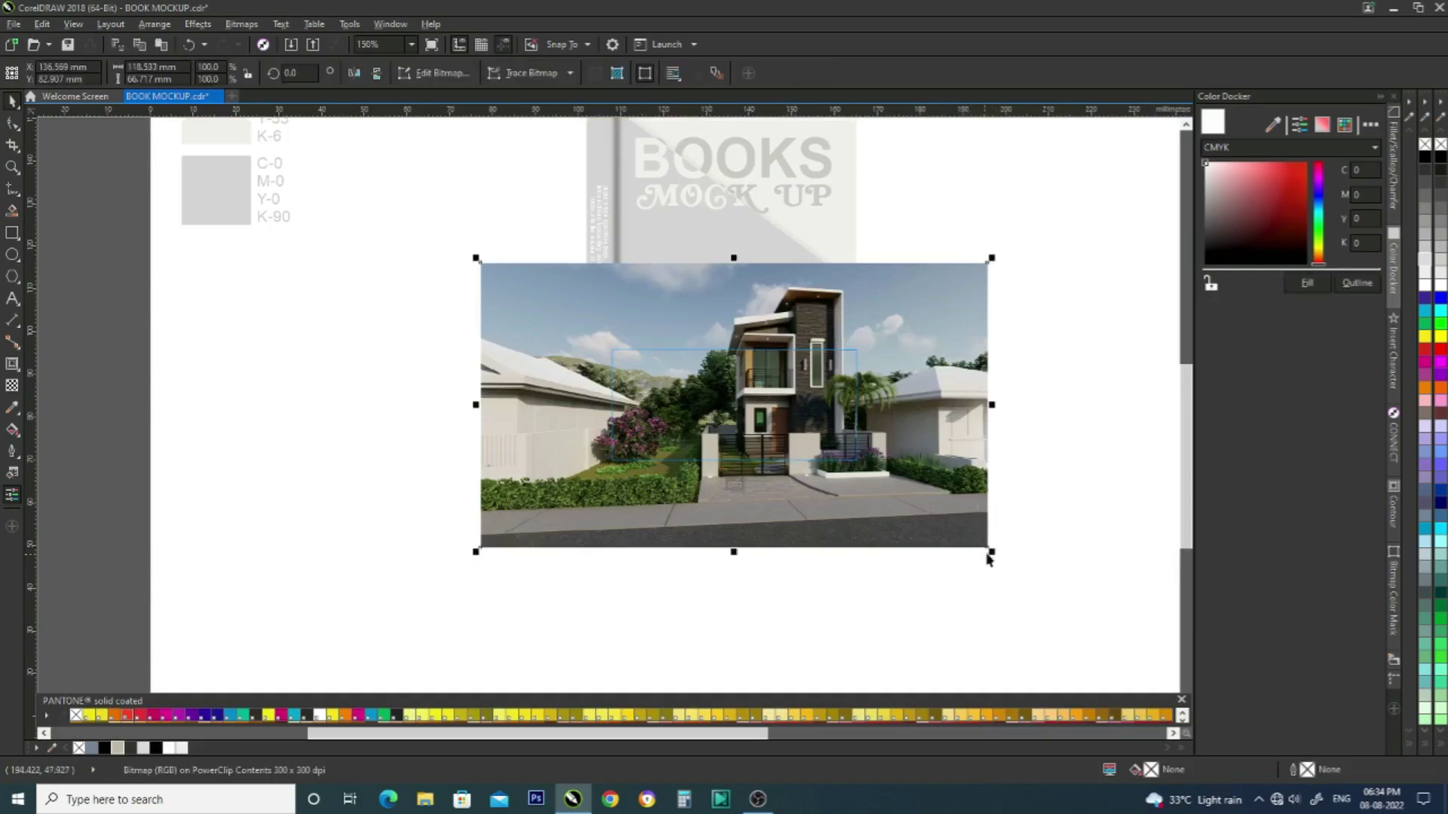
{"action": "left_click_drag", "start_coordinate": [994, 552], "coordinate": [890, 482]}
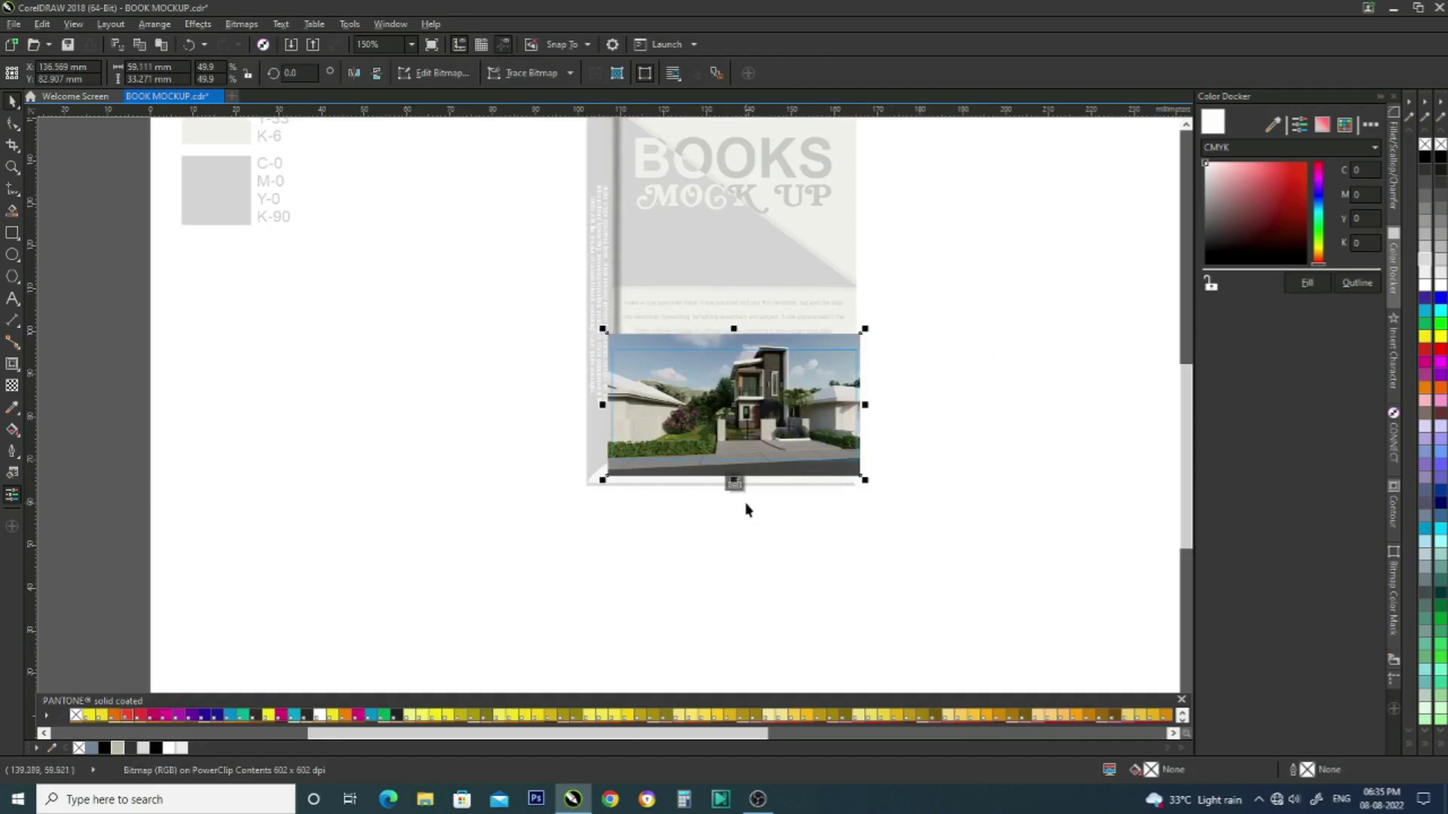
{"action": "key", "text": "Down"}
{"action": "key", "text": "Down"}
{"action": "key", "text": "Down"}
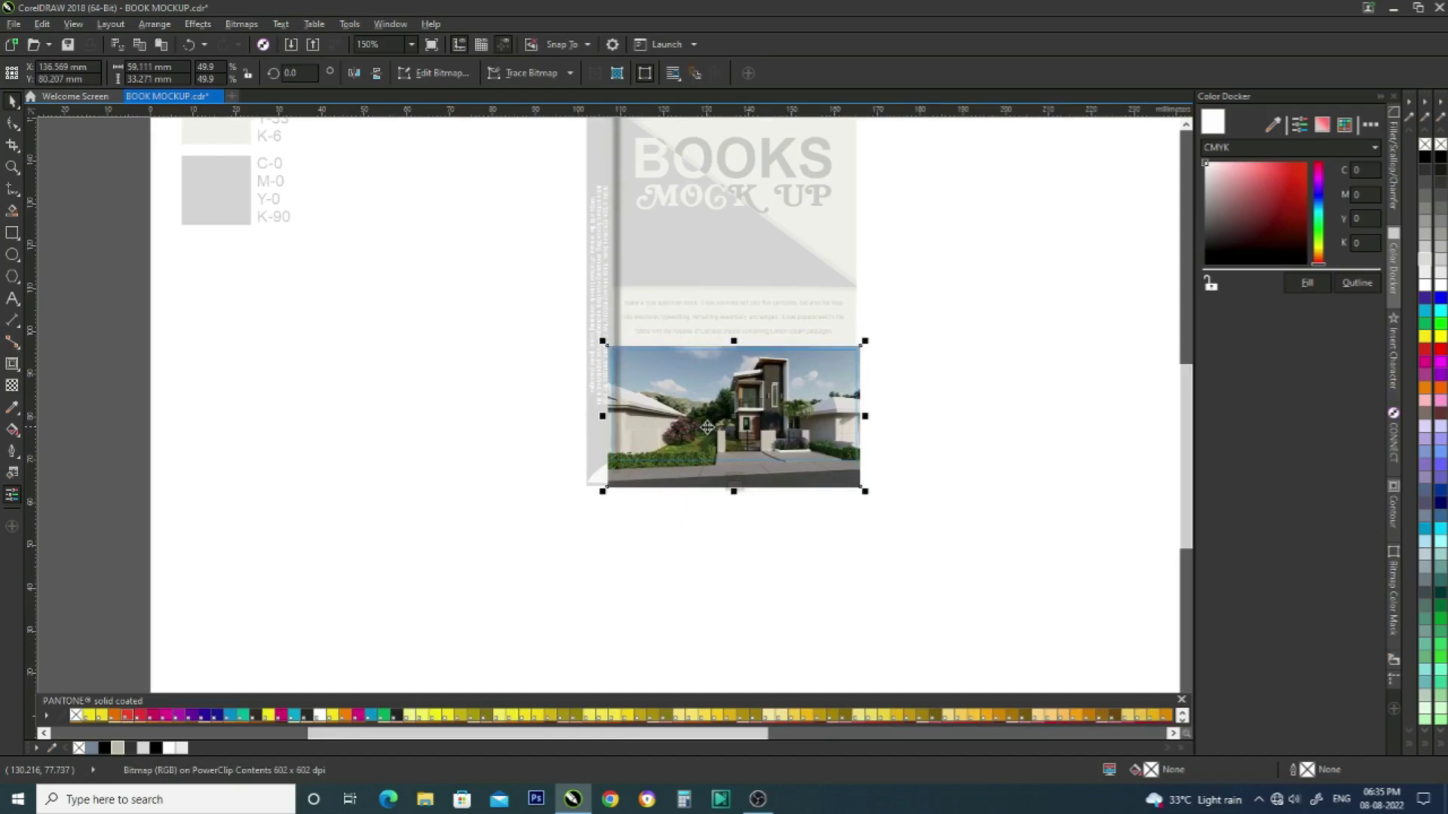
{"action": "left_click", "coordinate": [734, 483]}
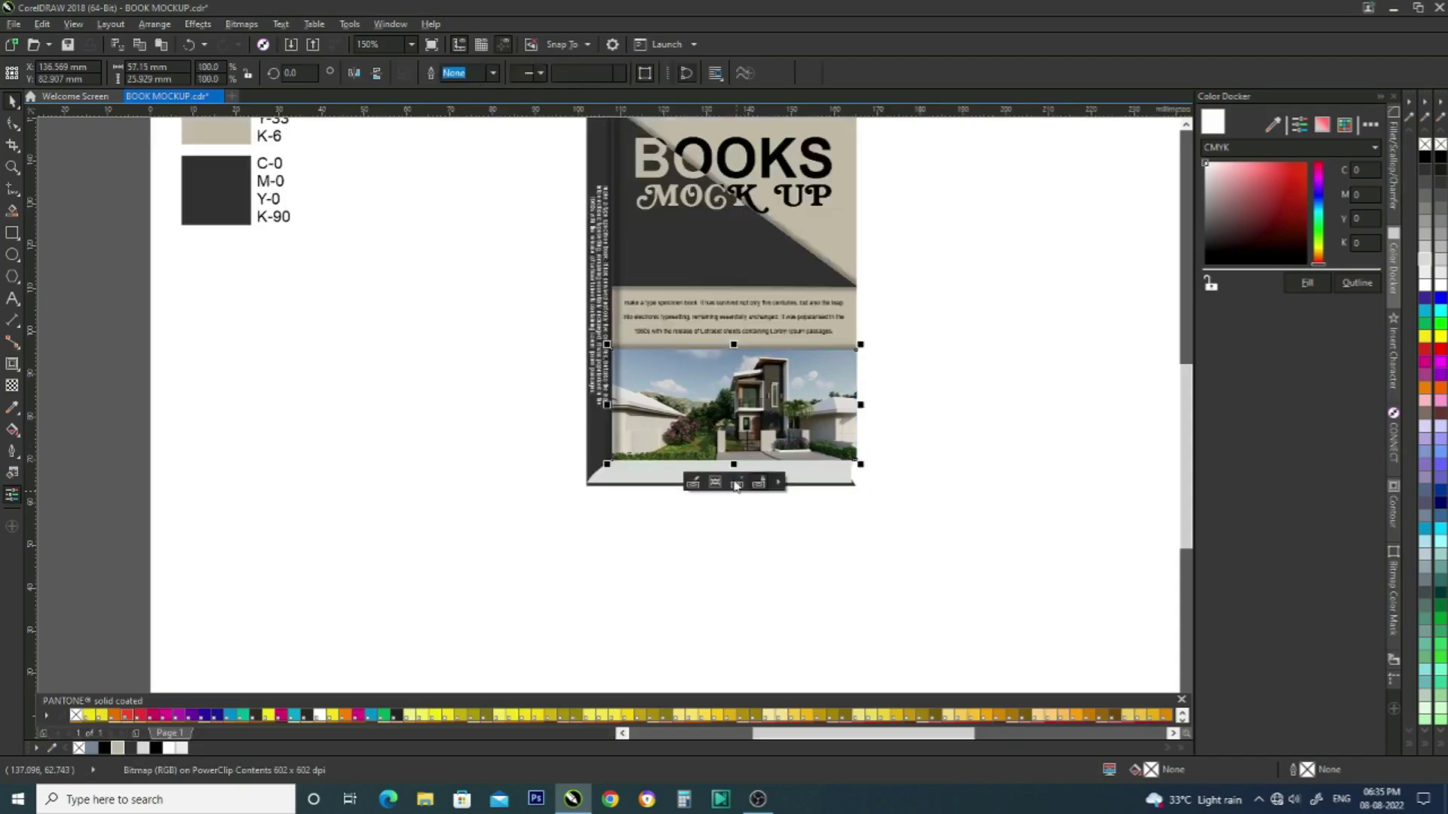
- Select all the objects that make up the book and group them
{"action": "scroll", "coordinate": [612, 512], "scroll_direction": "down", "scroll_amount": 2}
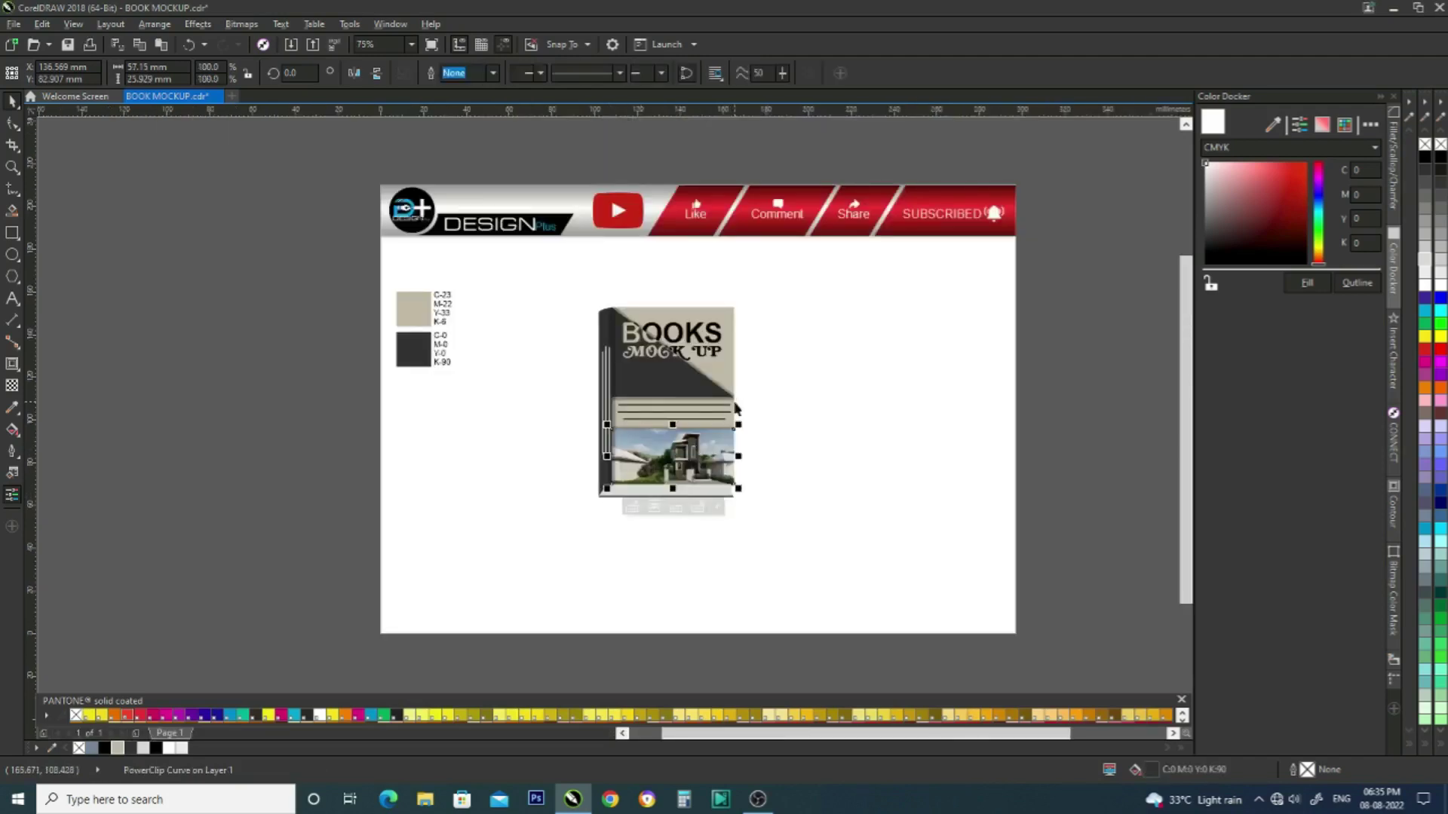
{"action": "left_click", "coordinate": [548, 392]}
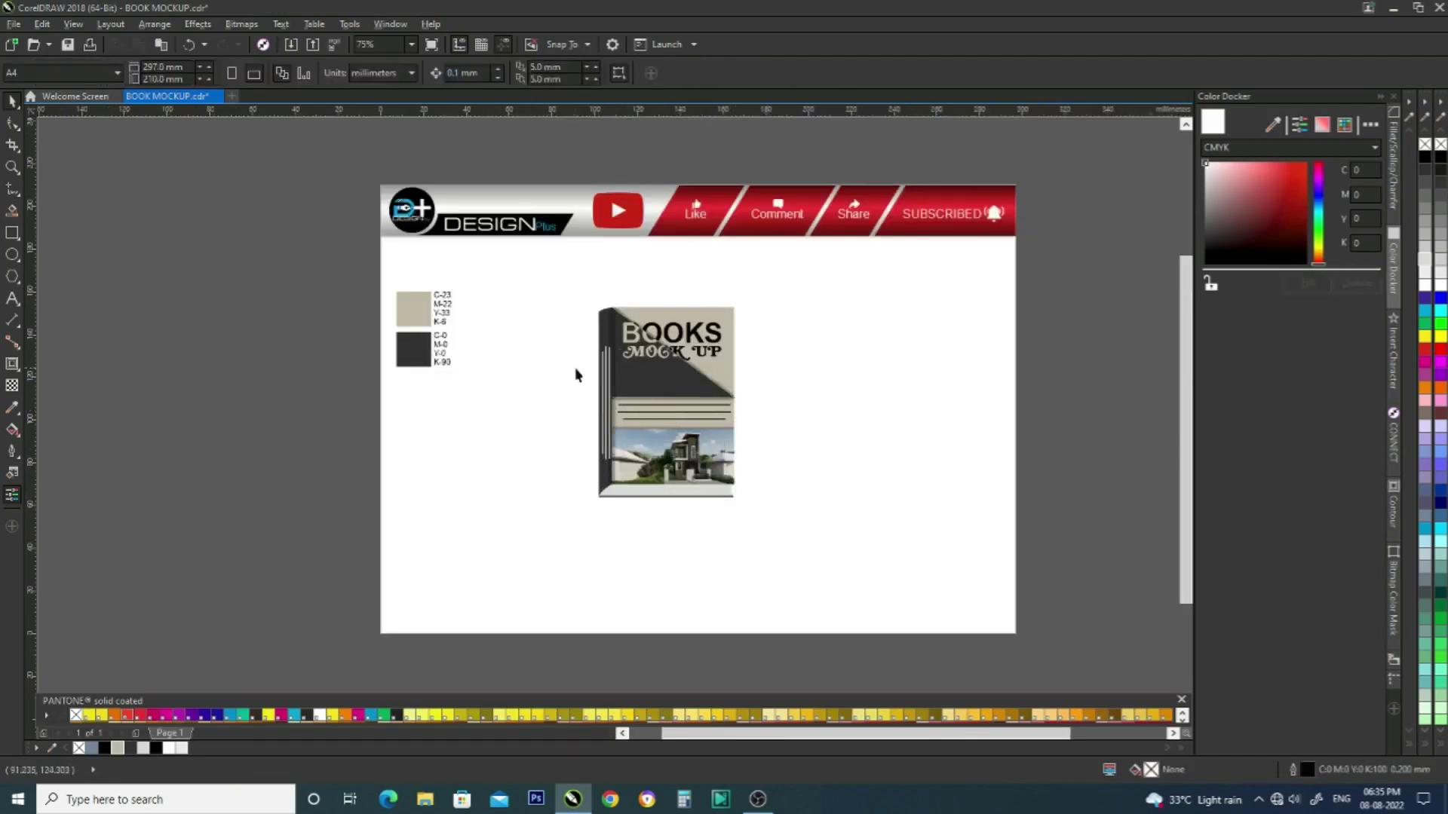
{"action": "left_click_drag", "start_coordinate": [548, 281], "coordinate": [786, 546]}
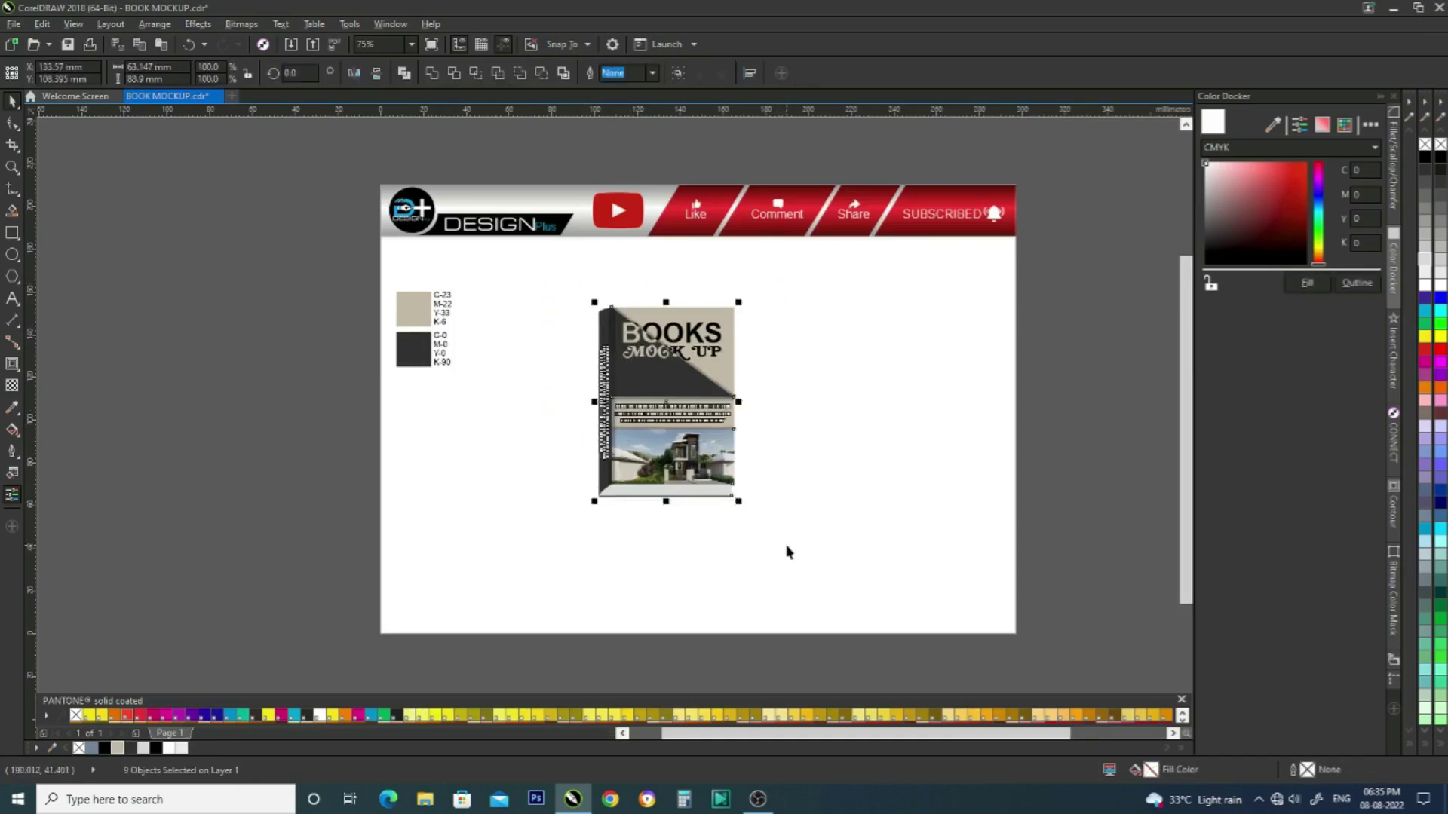
{"action": "key", "text": "ctrl+g"}
- Place a duplicate of the book group about 35 mm left and 4 mm lower, stacked behind the original
{"action": "scroll", "coordinate": [671, 394], "scroll_direction": "up", "scroll_amount": 2}
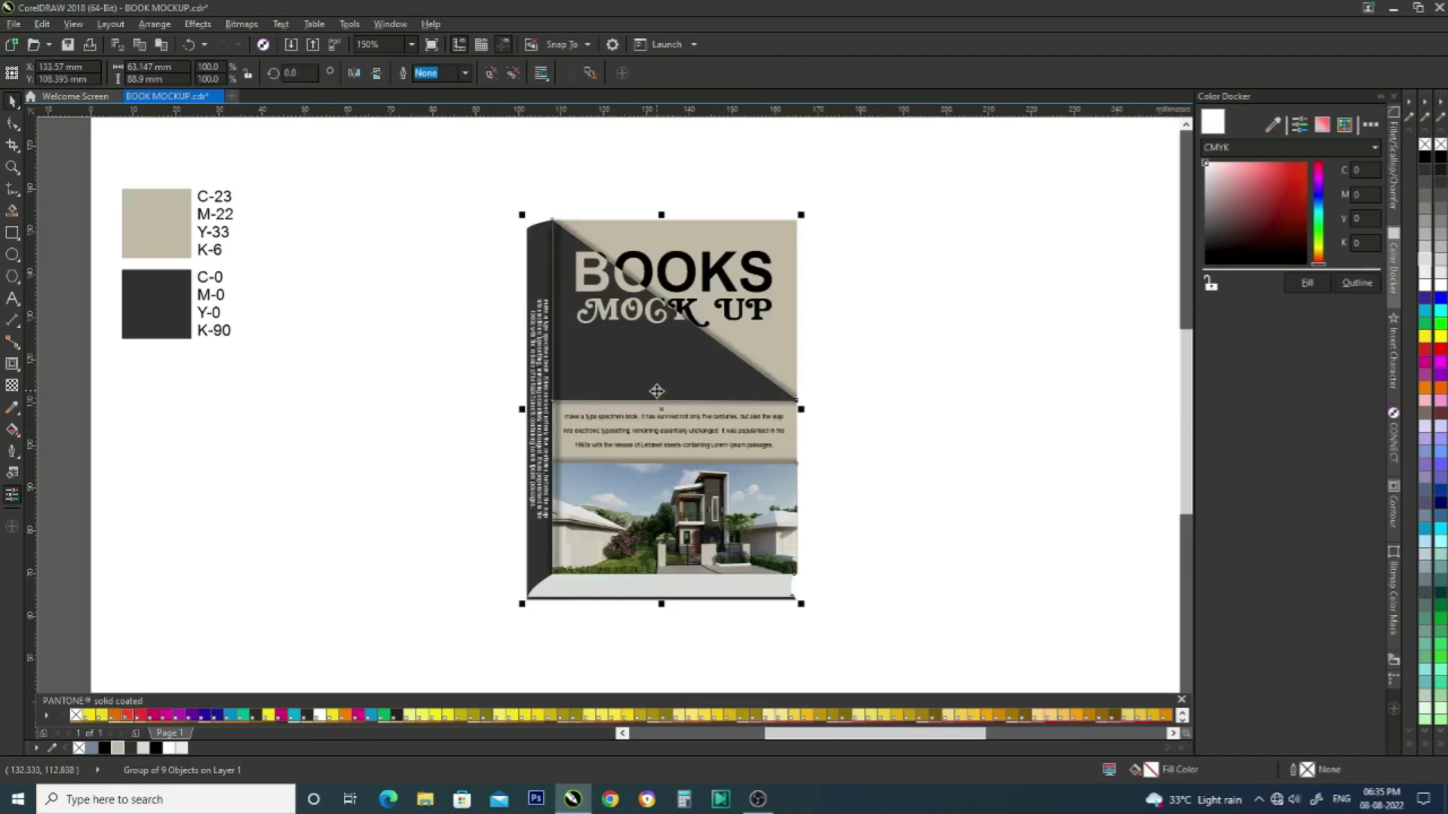
{"action": "left_click_drag", "start_coordinate": [657, 390], "coordinate": [506, 407]}
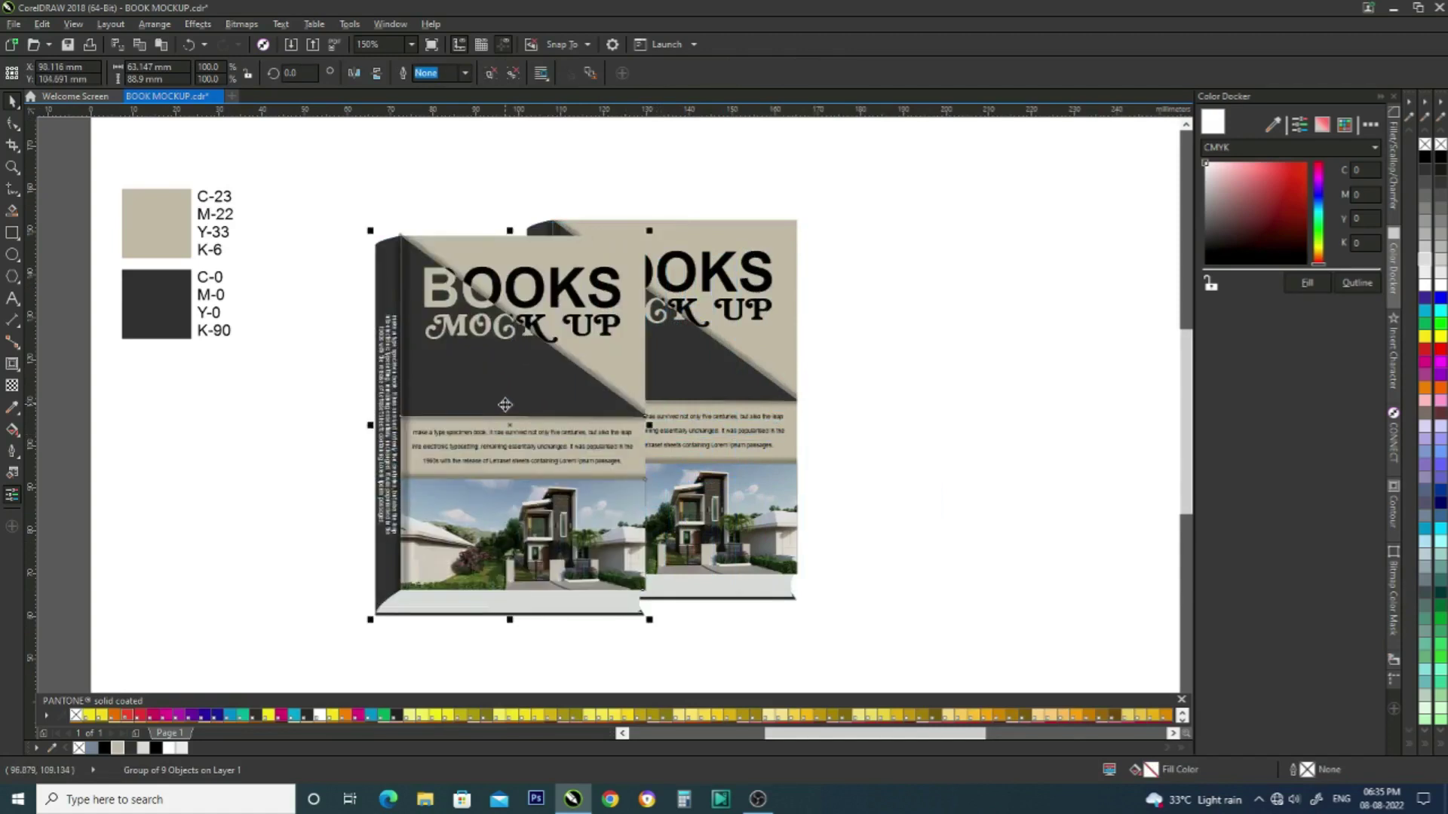
{"action": "key", "text": "ctrl+Page_Down"}
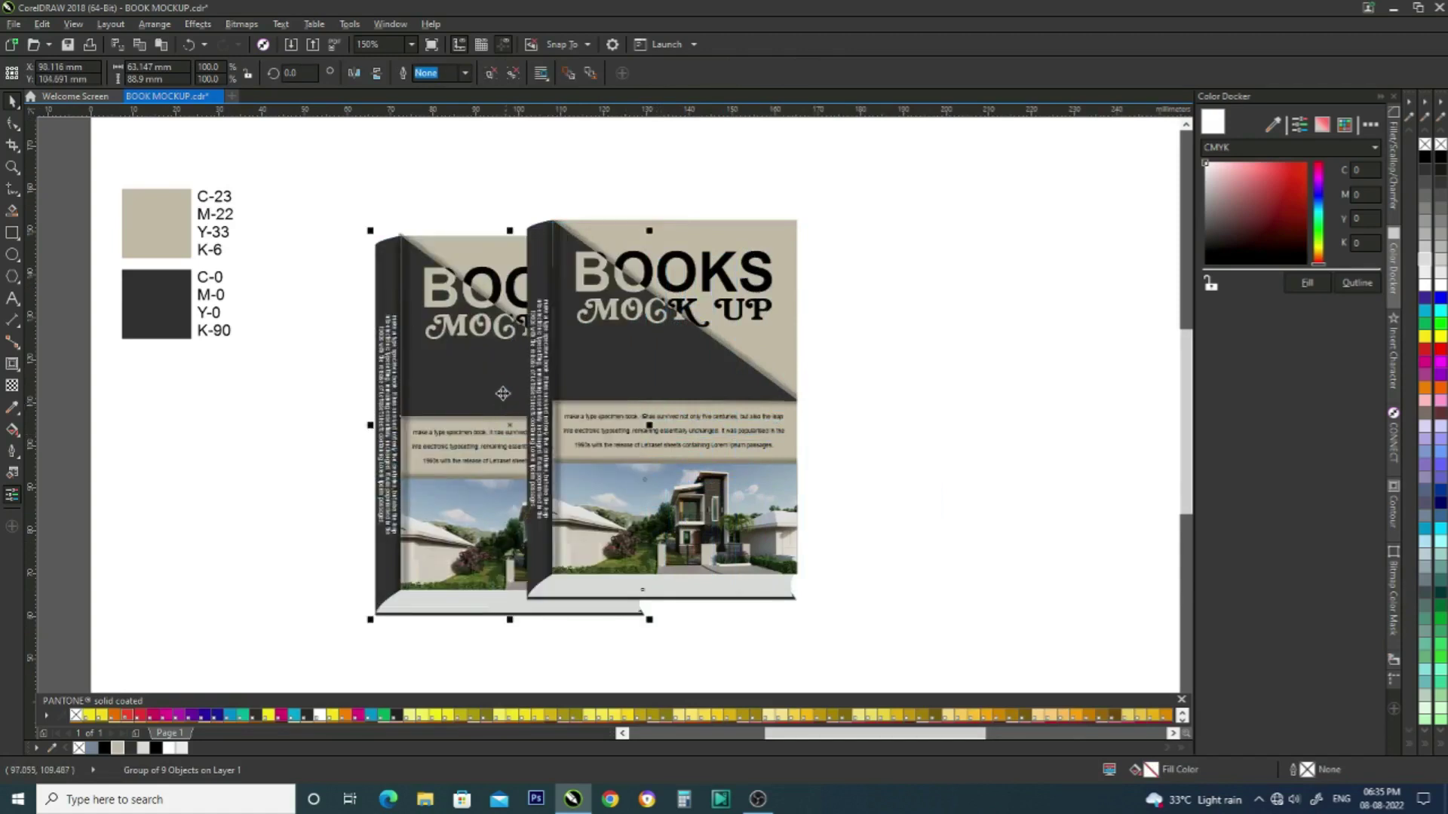
- Rotate the rear book copy 30 degrees counterclockwise so it fans out behind the front book
{"action": "left_click", "coordinate": [511, 421]}
{"action": "left_click_drag", "start_coordinate": [367, 622], "coordinate": [489, 639]}
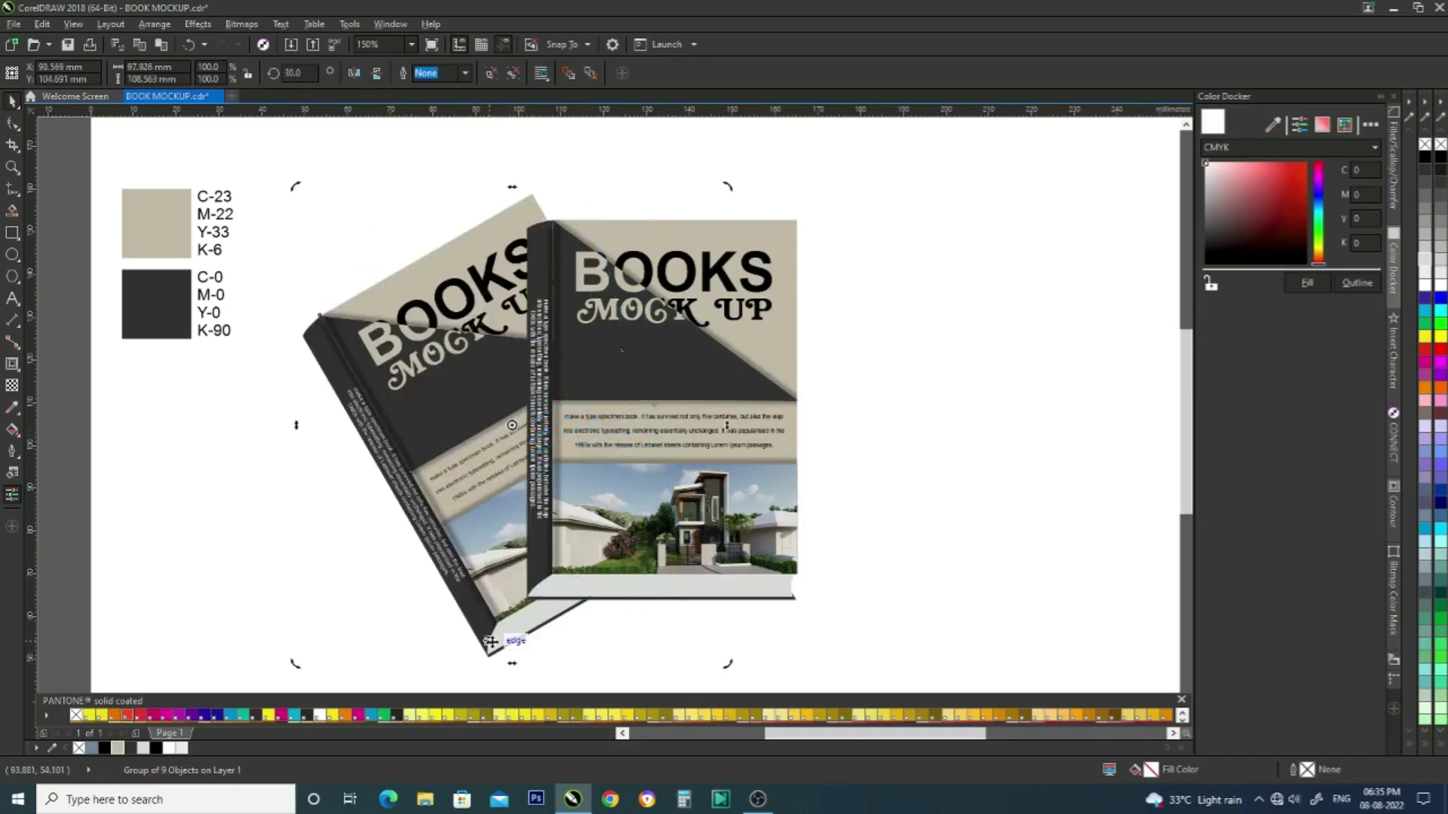
{"action": "key", "text": "Escape"}
- Move both books together about 43 mm to the right on the page
{"action": "scroll", "coordinate": [454, 464], "scroll_direction": "down", "scroll_amount": 2}
{"action": "left_click_drag", "start_coordinate": [687, 620], "coordinate": [370, 307]}
{"action": "left_click_drag", "start_coordinate": [505, 427], "coordinate": [589, 435]}
{"action": "left_click_drag", "start_coordinate": [591, 438], "coordinate": [591, 439]}
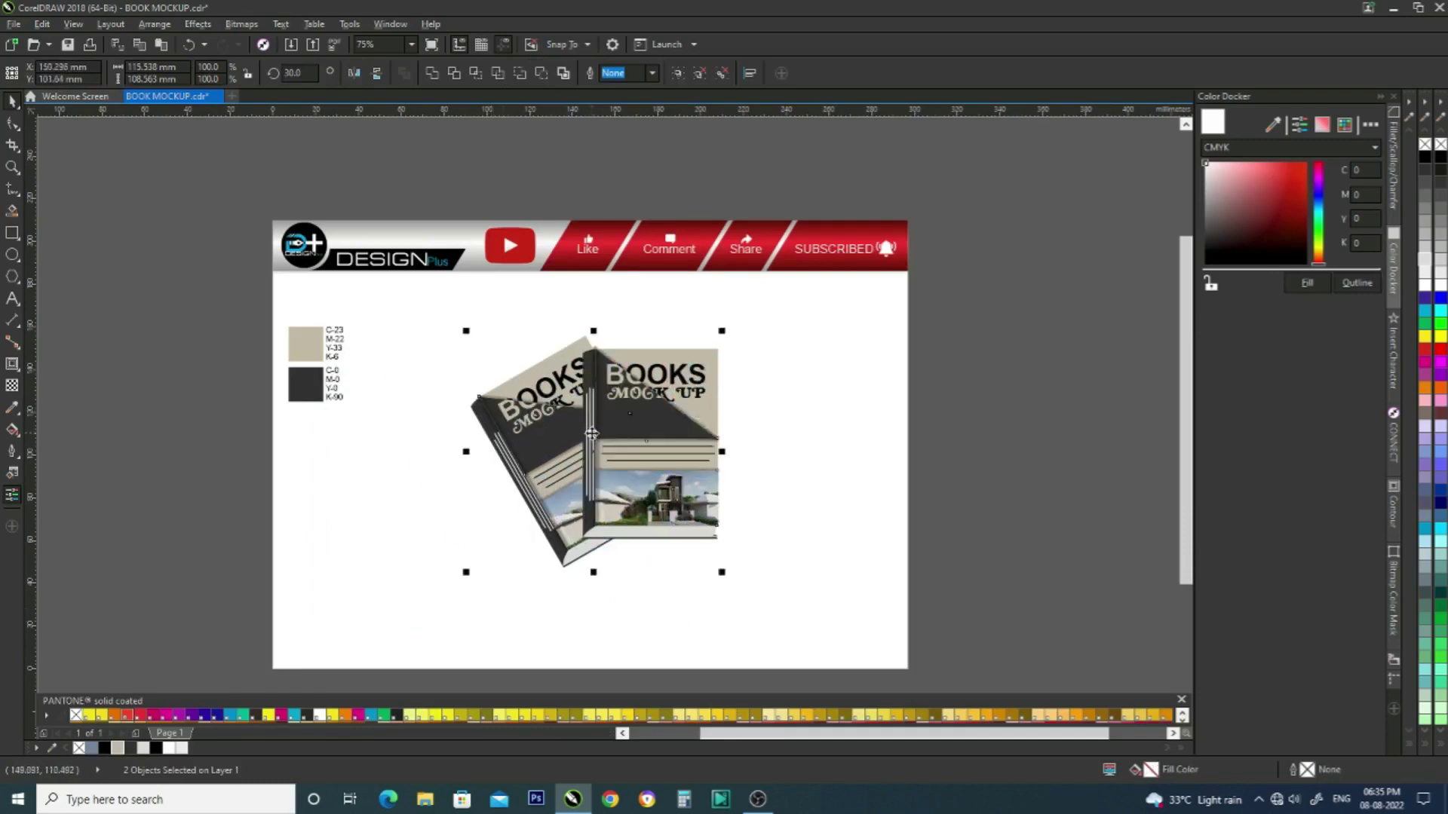
{"action": "left_click", "coordinate": [411, 511]}
{"action": "scroll", "coordinate": [595, 520], "scroll_direction": "up", "scroll_amount": 2}
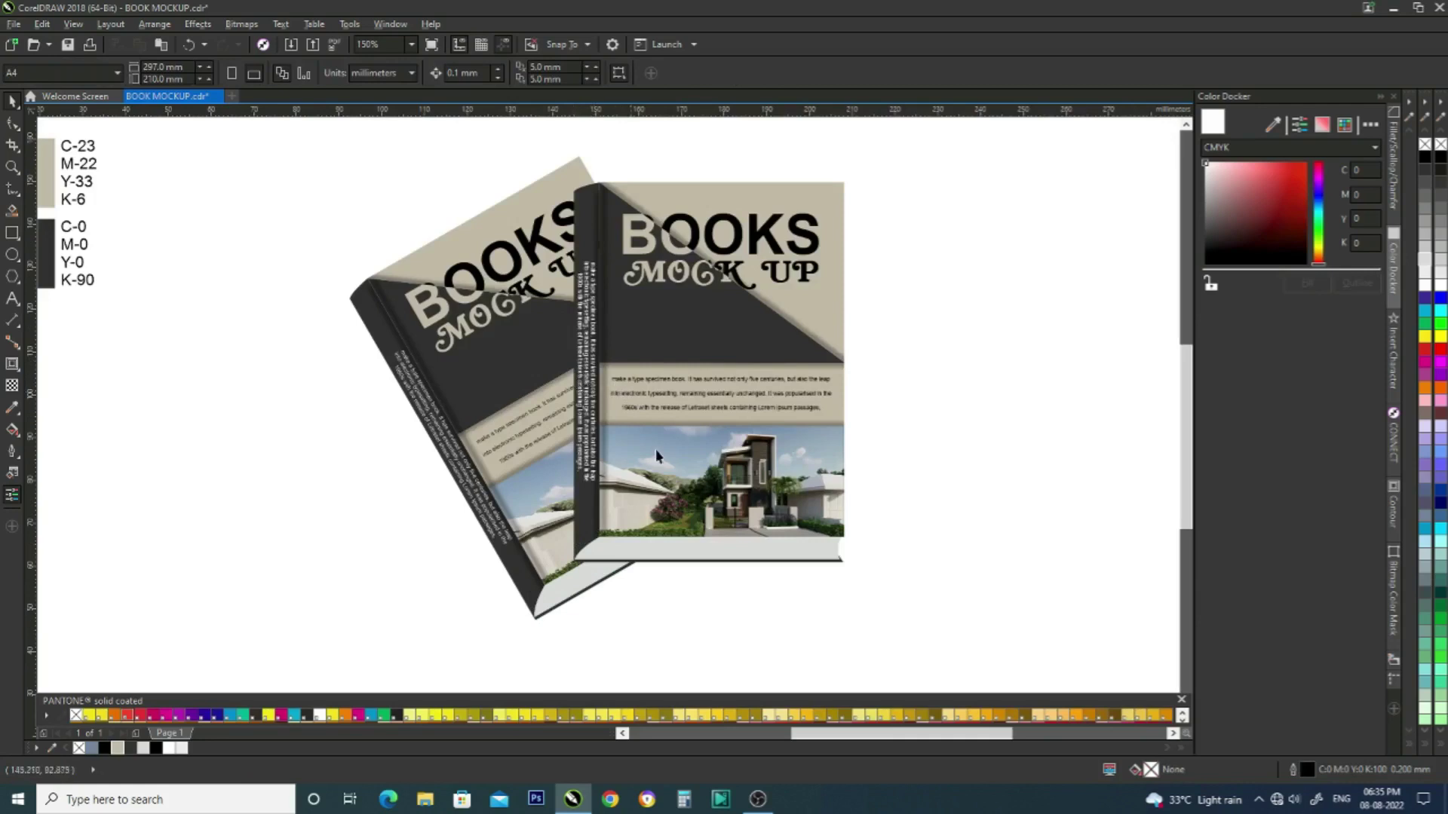
- Shift the upright front book about 11 mm right and 10 mm down to uncover more of the rotated copy
{"action": "left_click", "coordinate": [692, 441]}
{"action": "left_click_drag", "start_coordinate": [702, 431], "coordinate": [748, 474]}
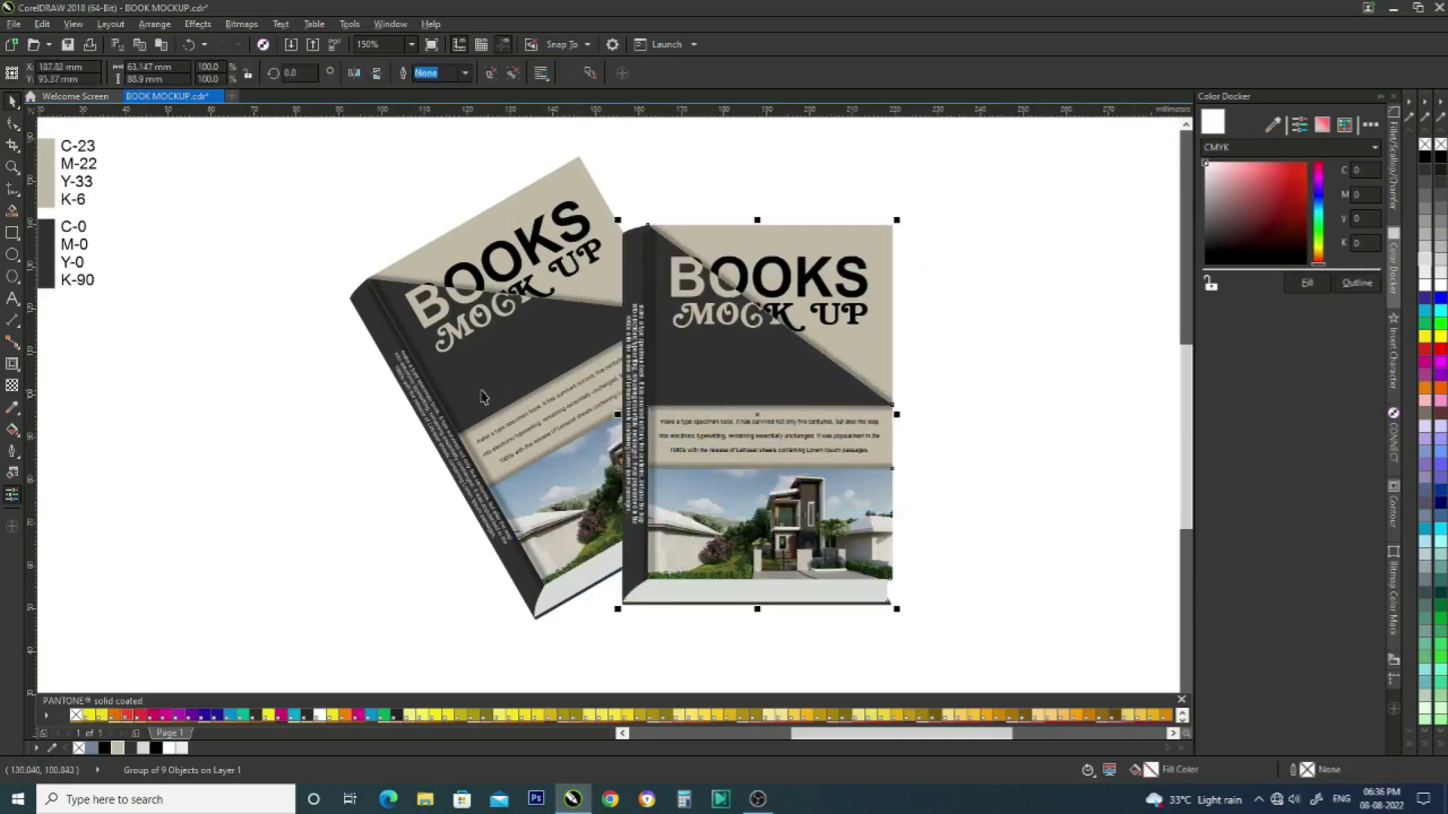
{"action": "left_click", "coordinate": [356, 504]}
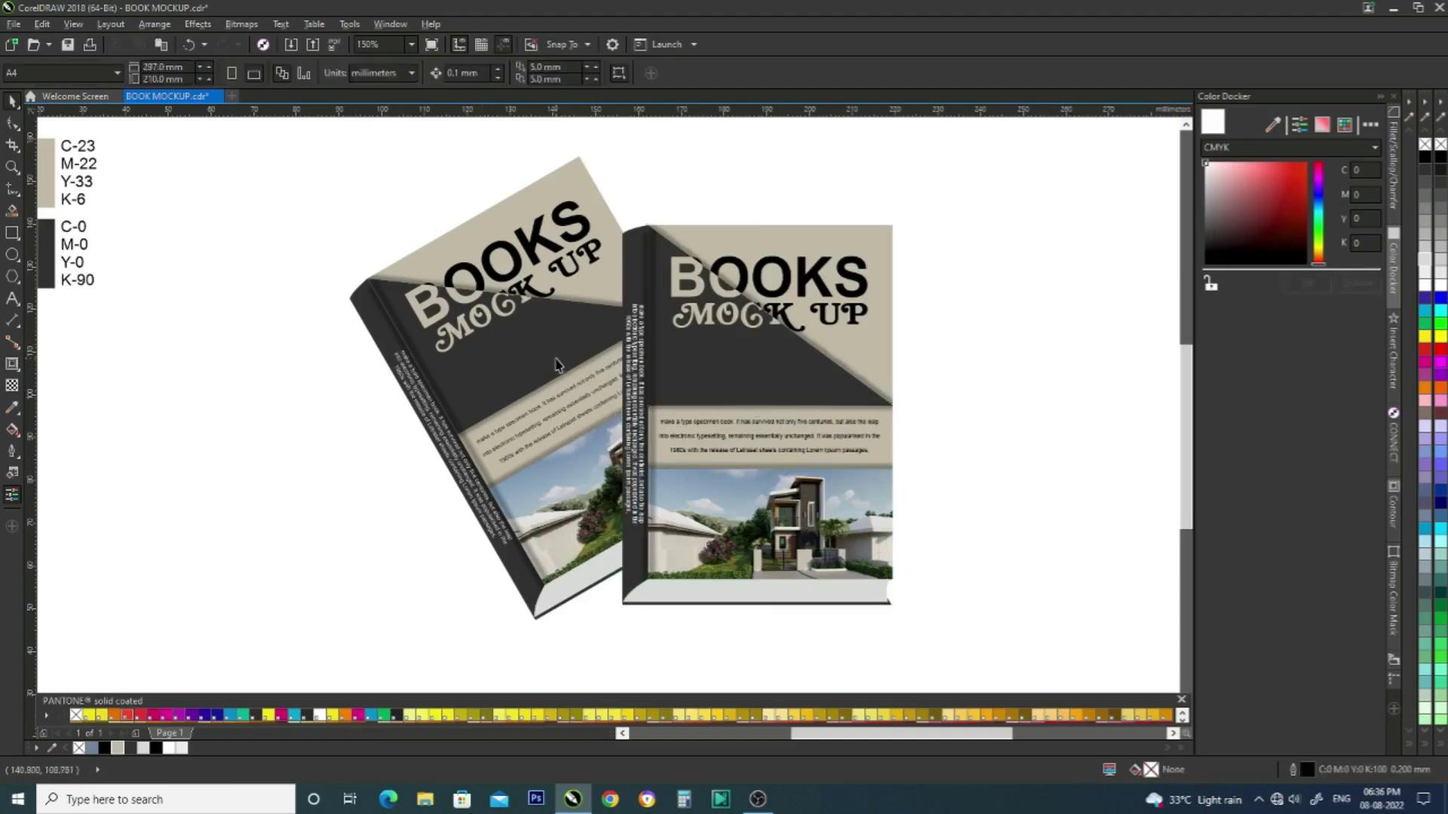
- Add a black drop shadow to the upright front book, cast leftward from its right edge with opacity 50 and feather 15
{"action": "left_click", "coordinate": [717, 351]}
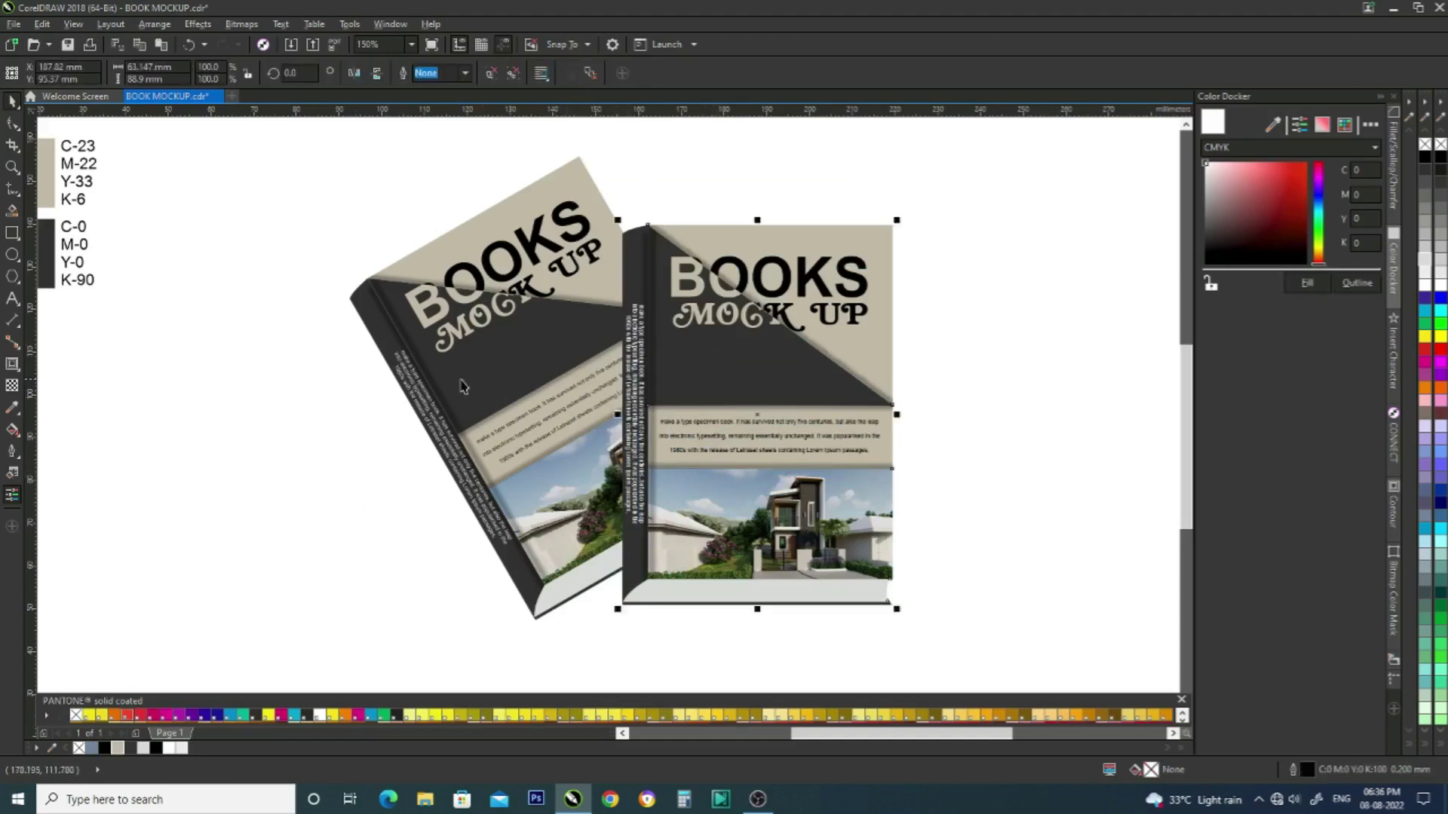
{"action": "left_click", "coordinate": [19, 372]}
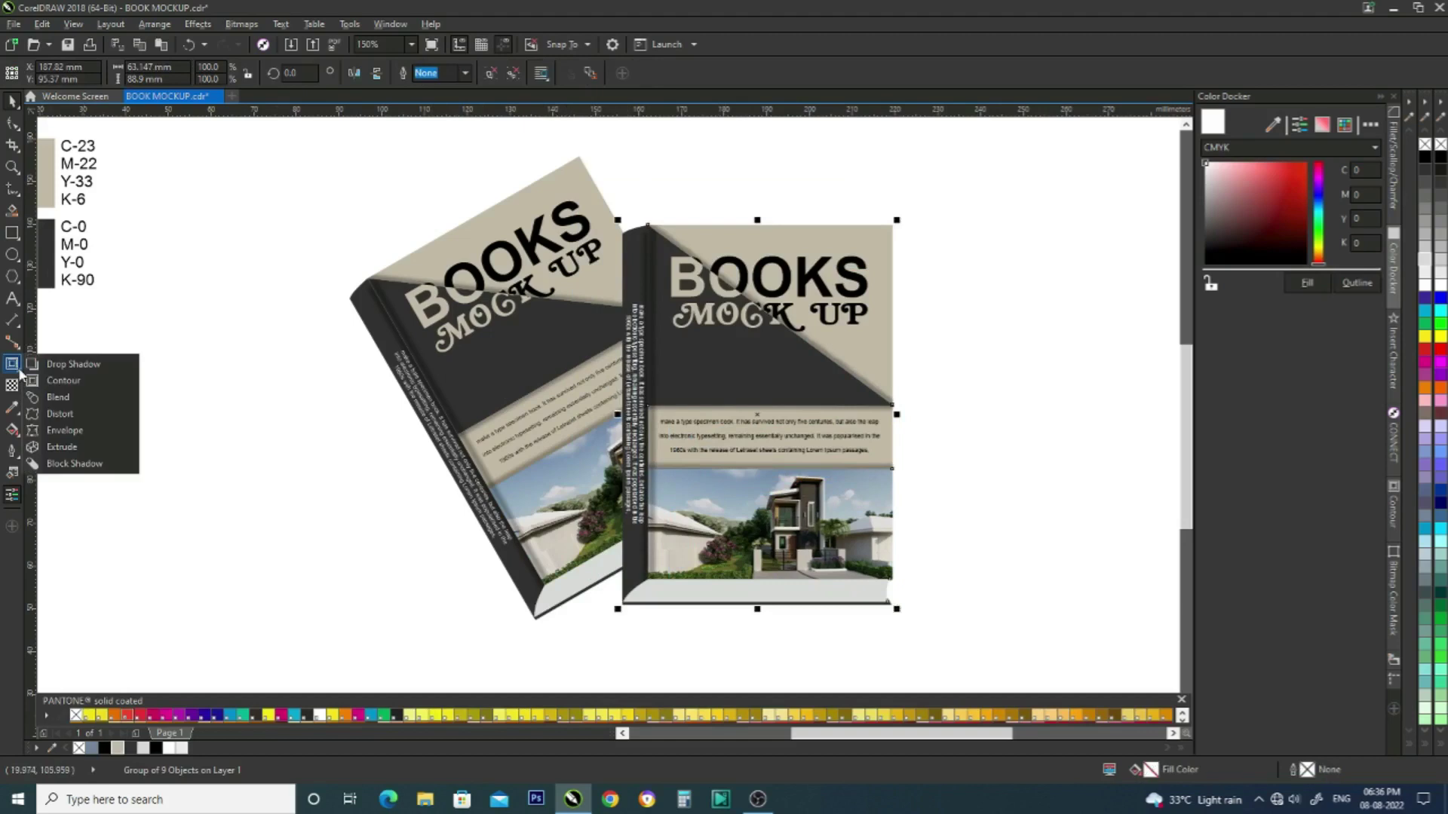
{"action": "left_click", "coordinate": [73, 364]}
{"action": "left_click_drag", "start_coordinate": [892, 415], "coordinate": [616, 427]}
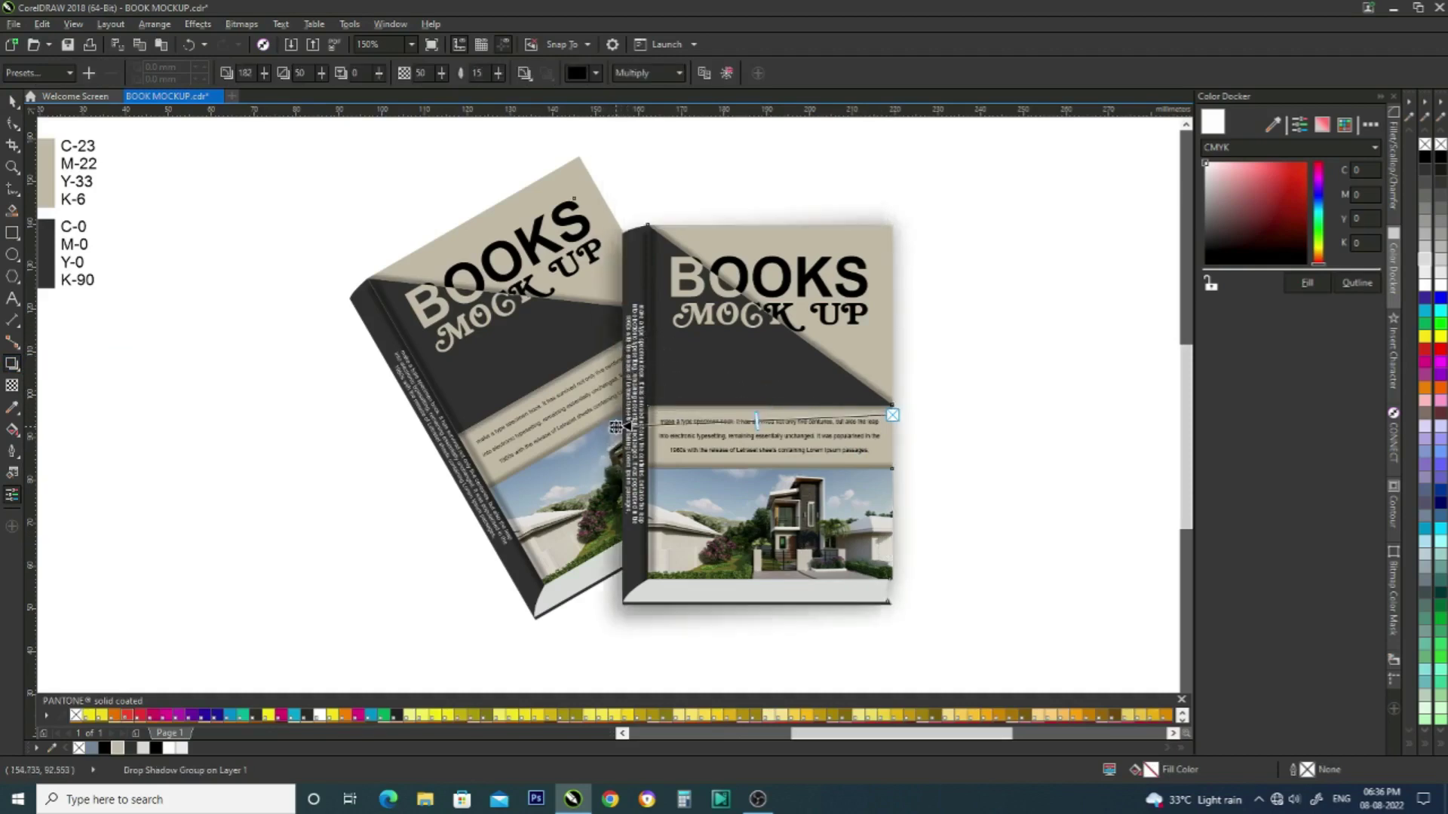
- Add a matching black drop shadow to the rotated rear book at direction 180 with opacity 50 and feather 15, and deselect it
{"action": "left_click", "coordinate": [542, 549]}
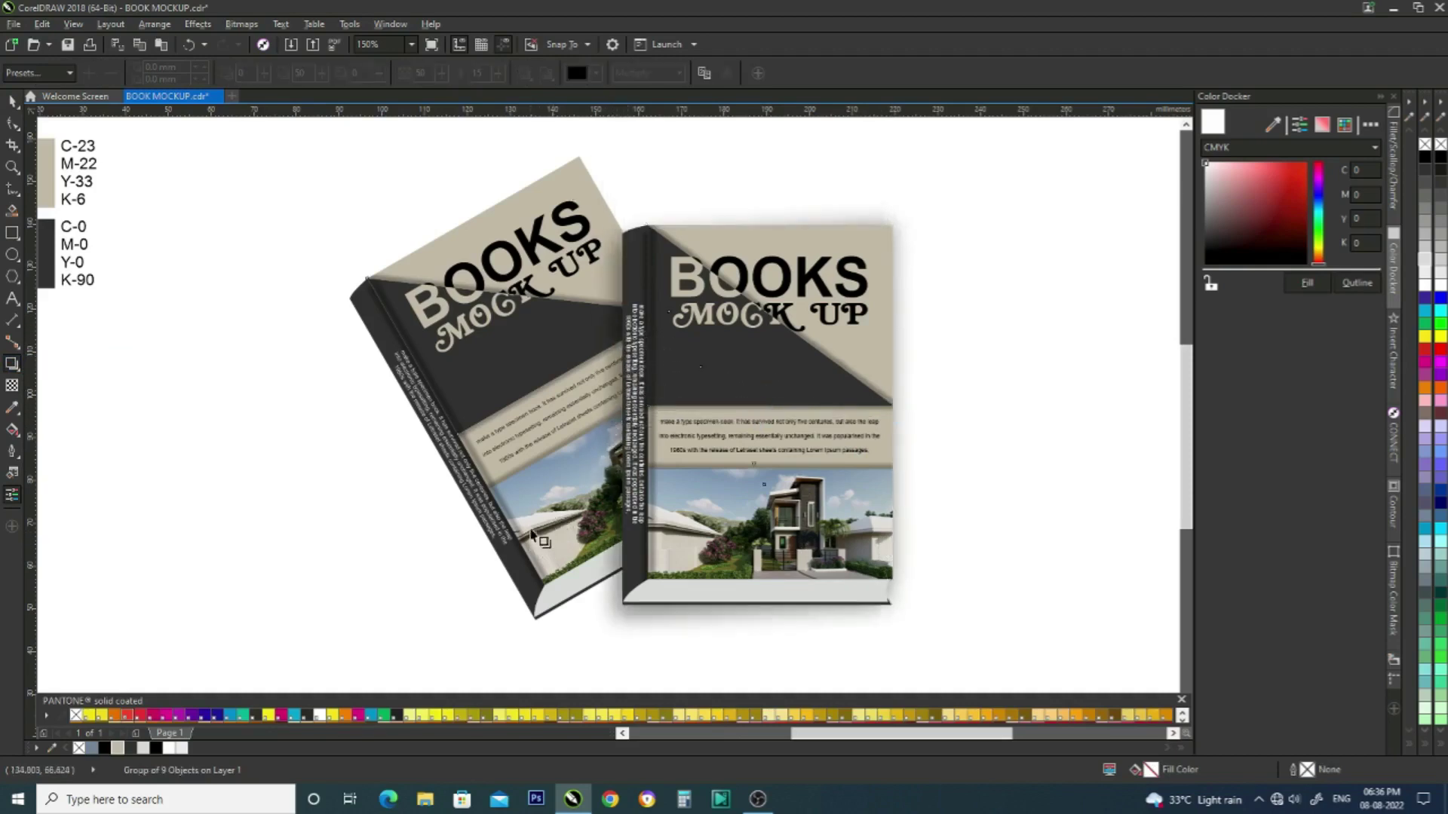
{"action": "left_click_drag", "start_coordinate": [767, 388], "coordinate": [347, 386]}
{"action": "key", "text": "space"}
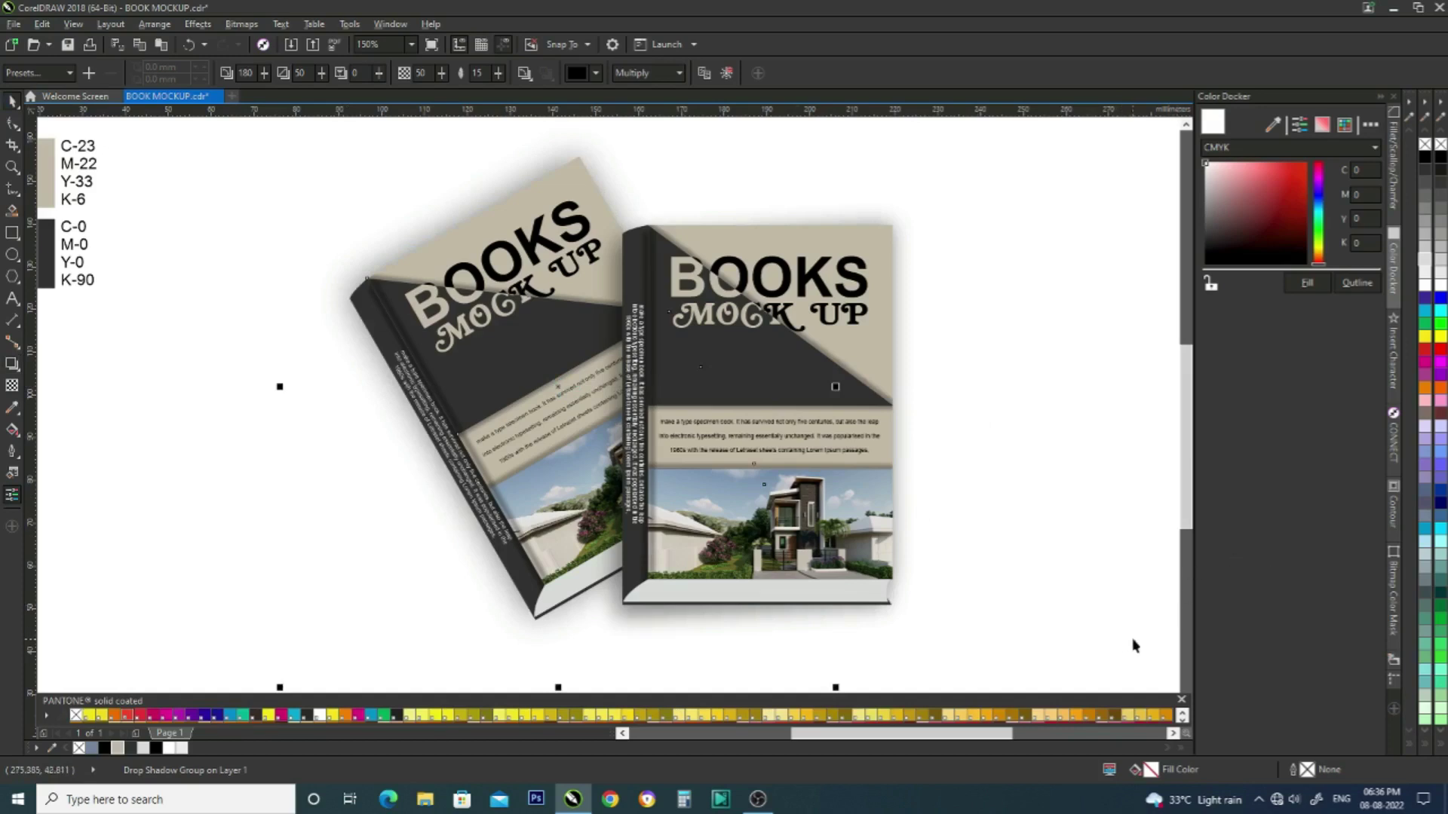
{"action": "left_click", "coordinate": [1120, 608]}
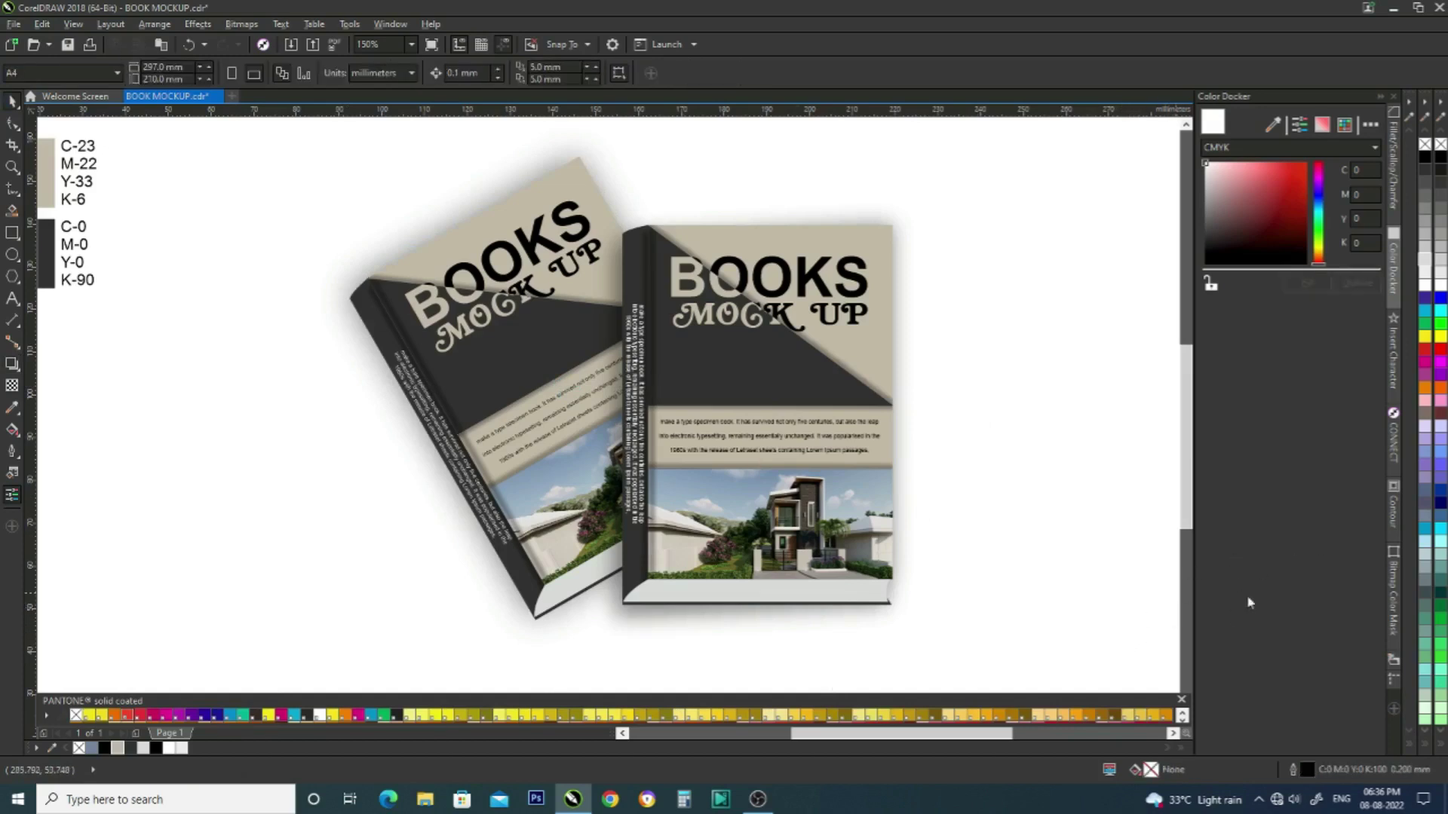
{"action": "left_click_drag", "start_coordinate": [933, 737], "coordinate": [943, 737]}
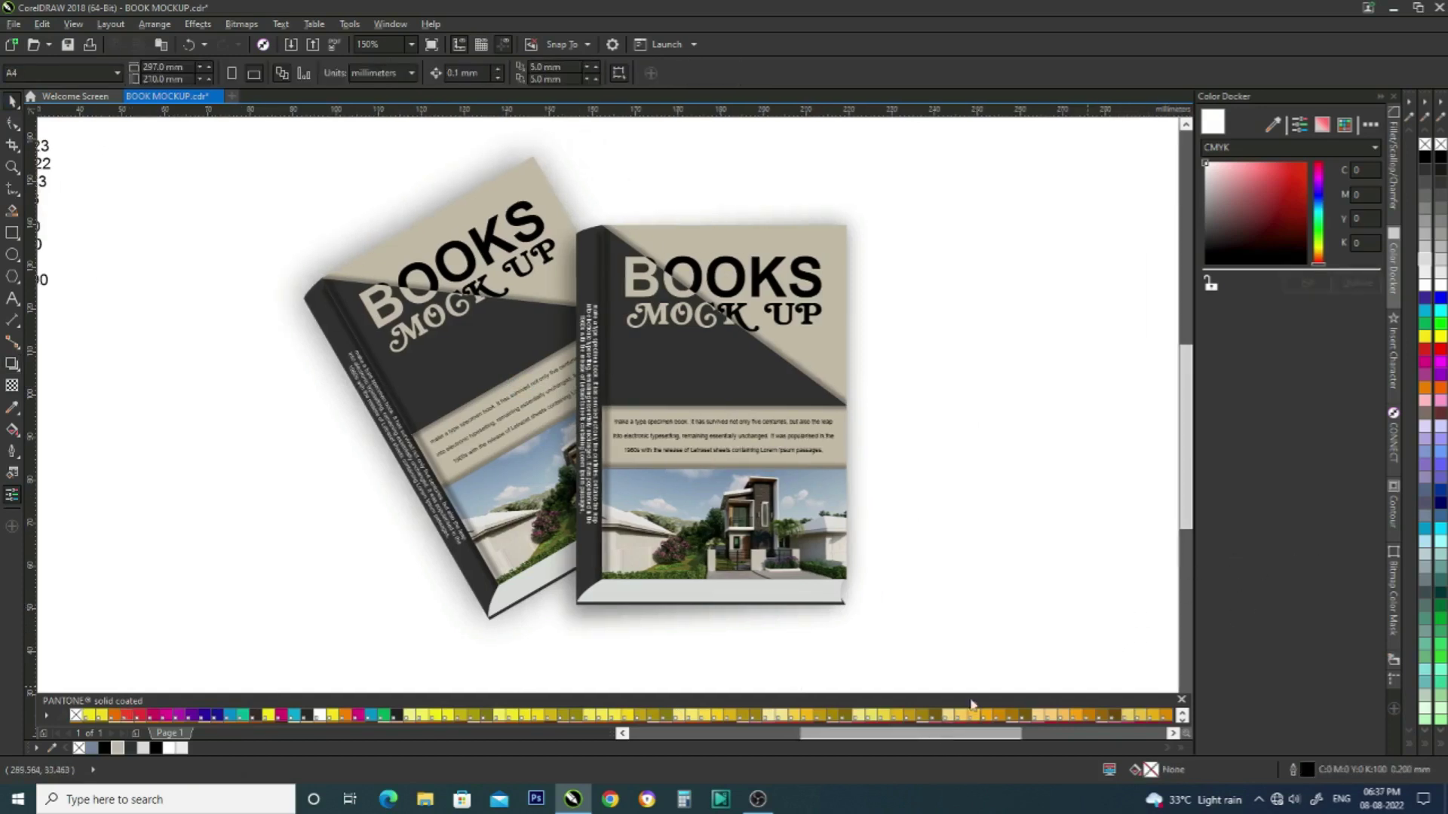
{"action": "left_click_drag", "start_coordinate": [1190, 488], "coordinate": [1190, 485]}
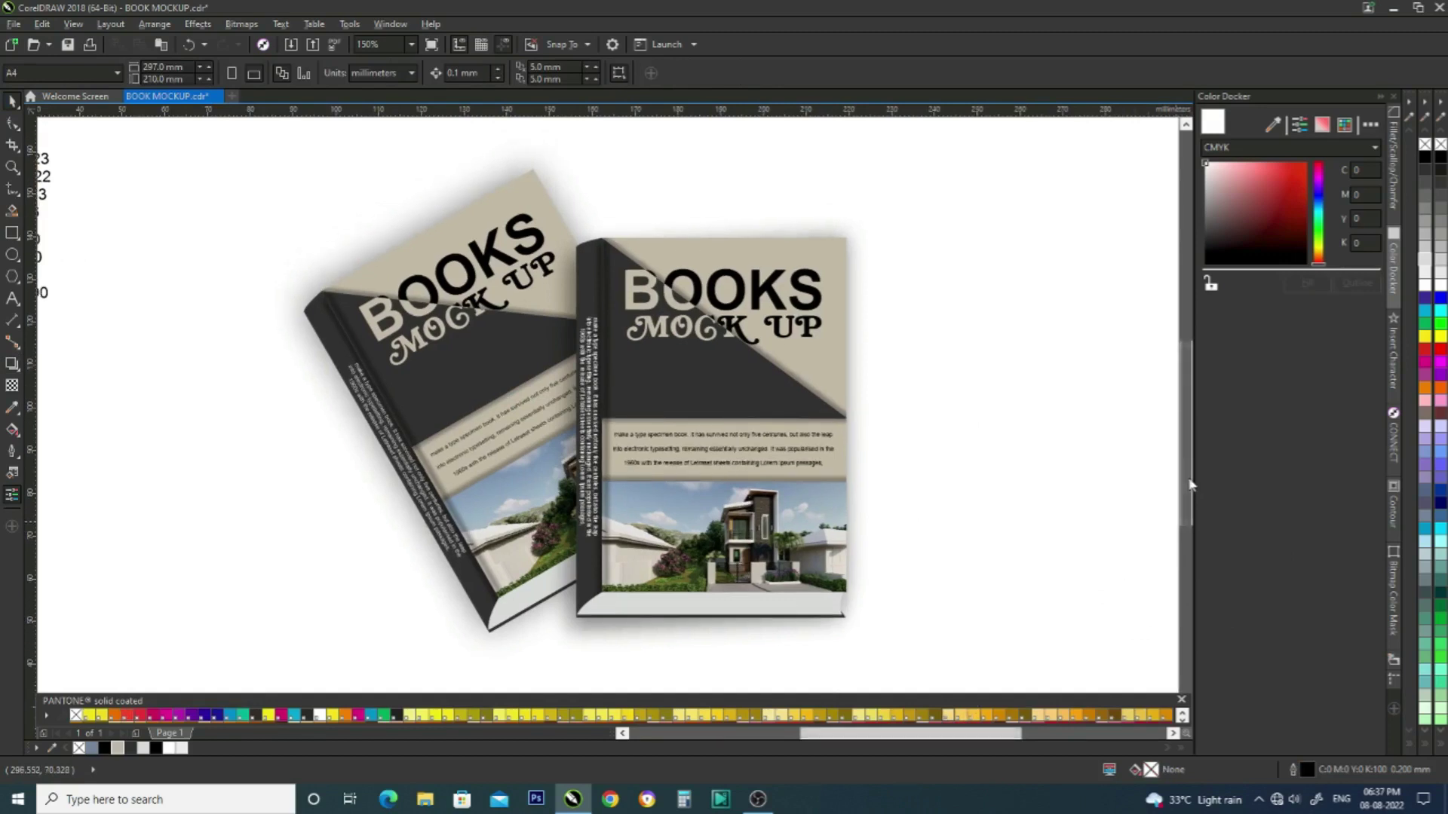